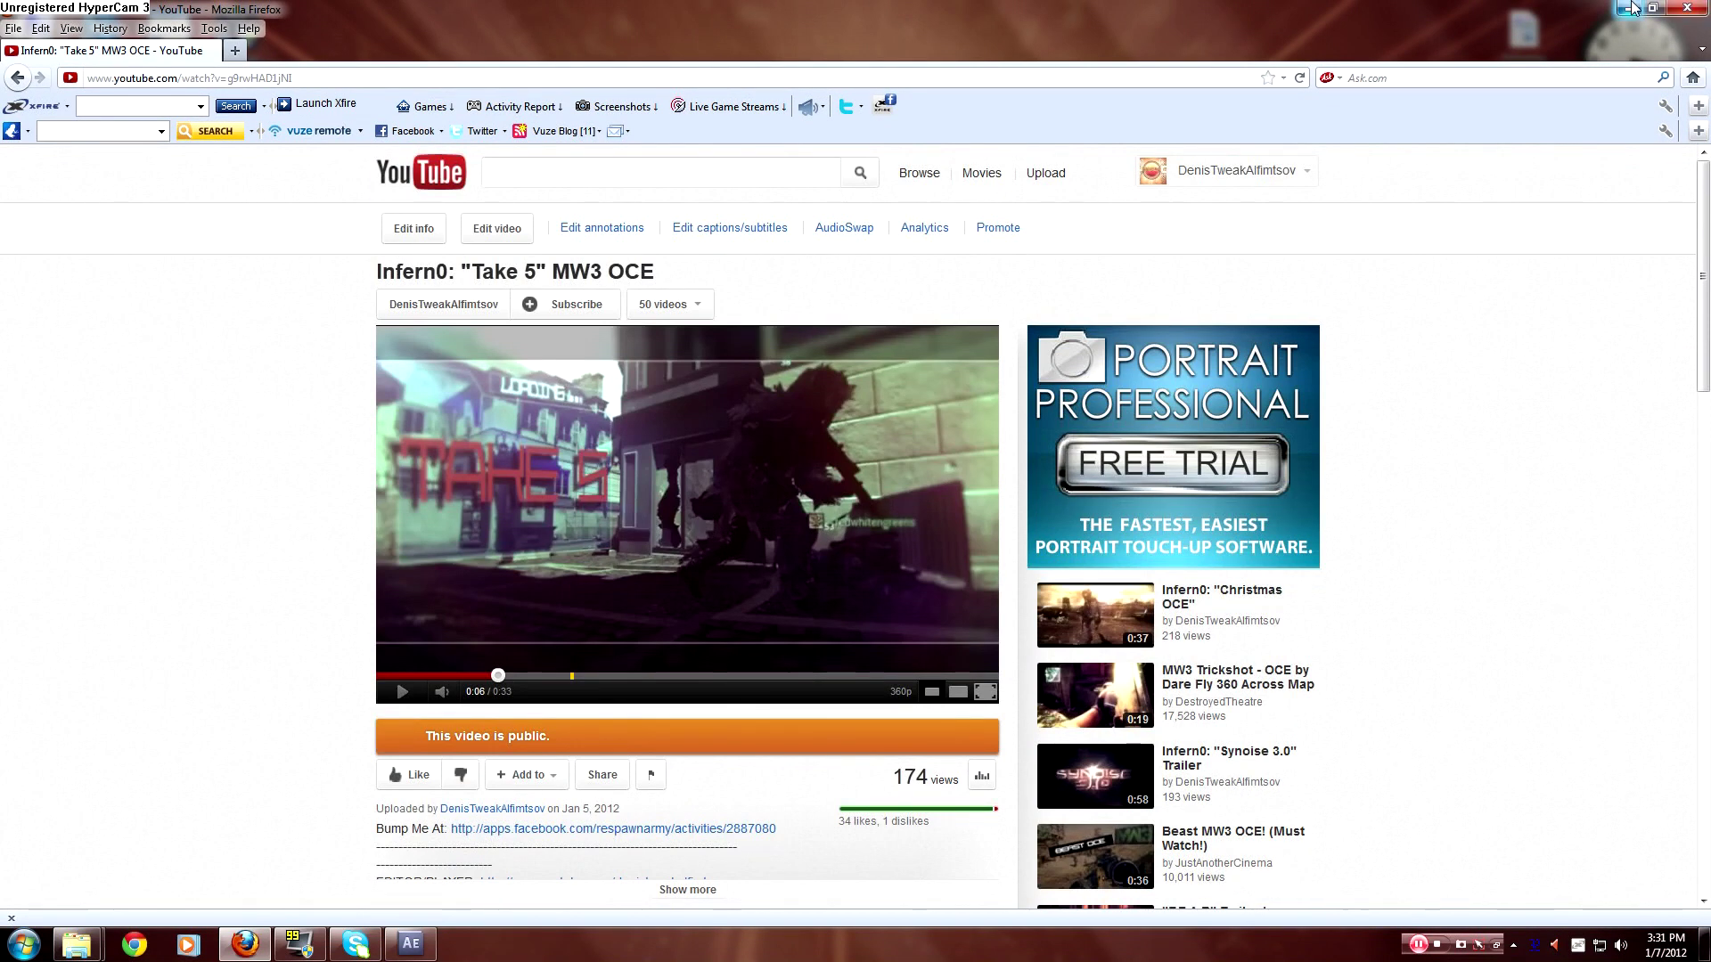
# Minimize the browser, refresh the desktop and switch to After Effects.
pyautogui.click(1632, 7)
pyautogui.rightClick(764, 268)
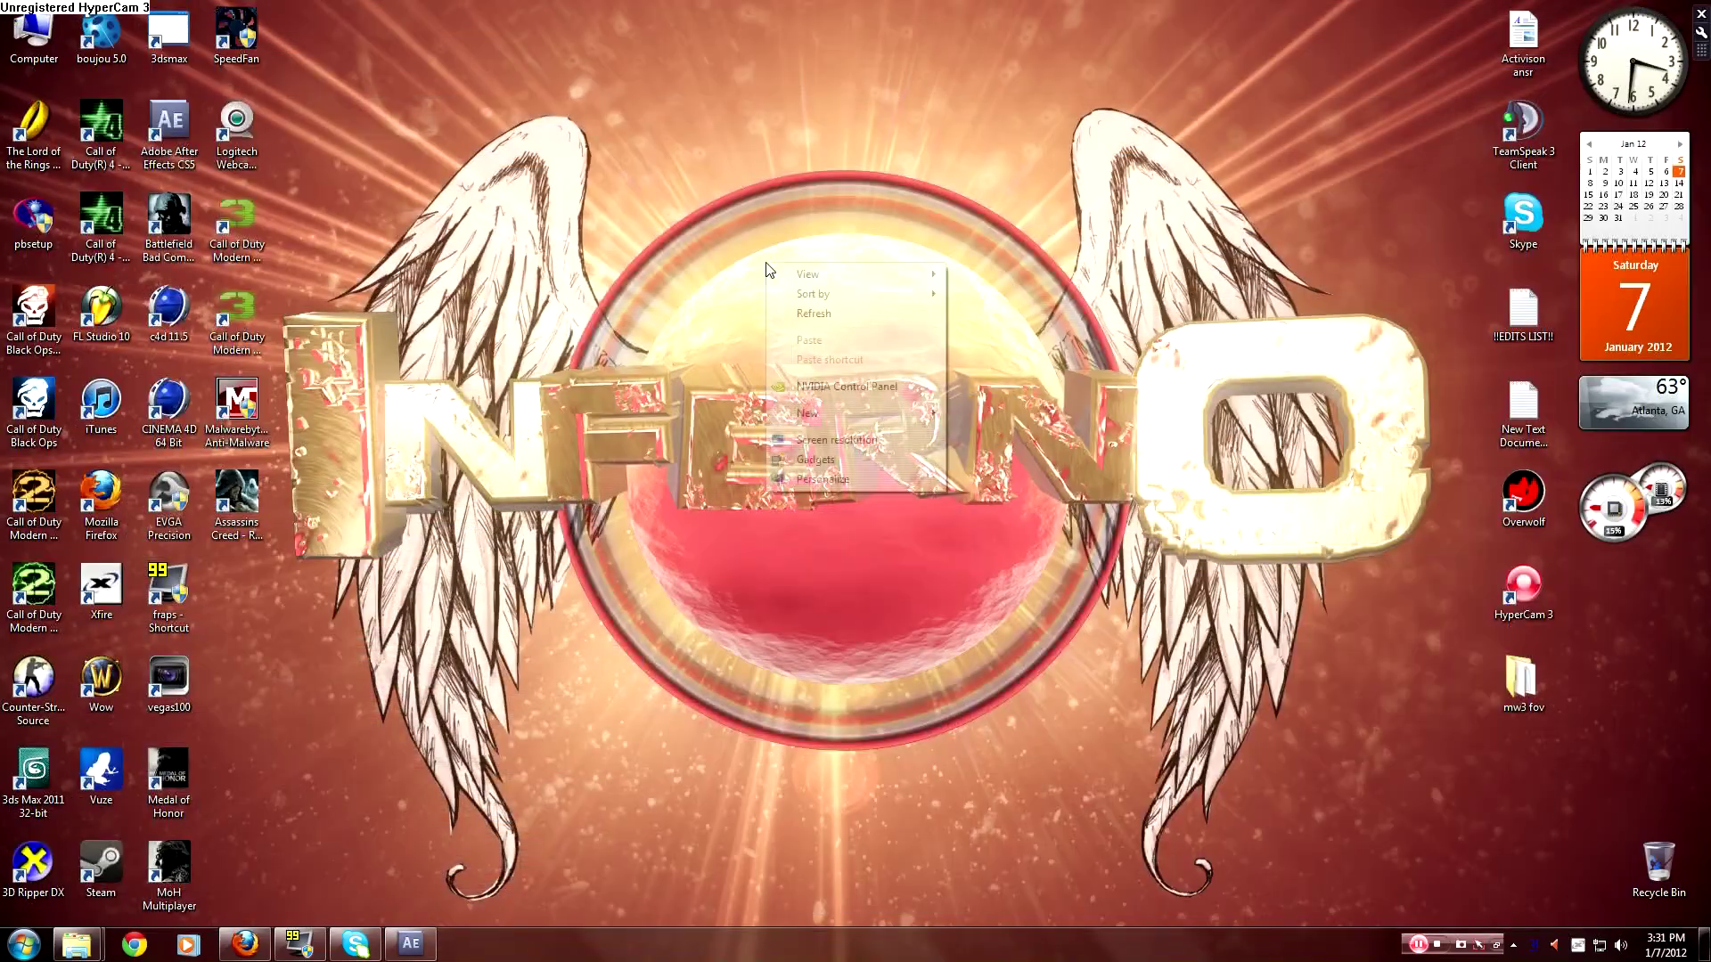
pyautogui.click(847, 313)
pyautogui.click(431, 941)
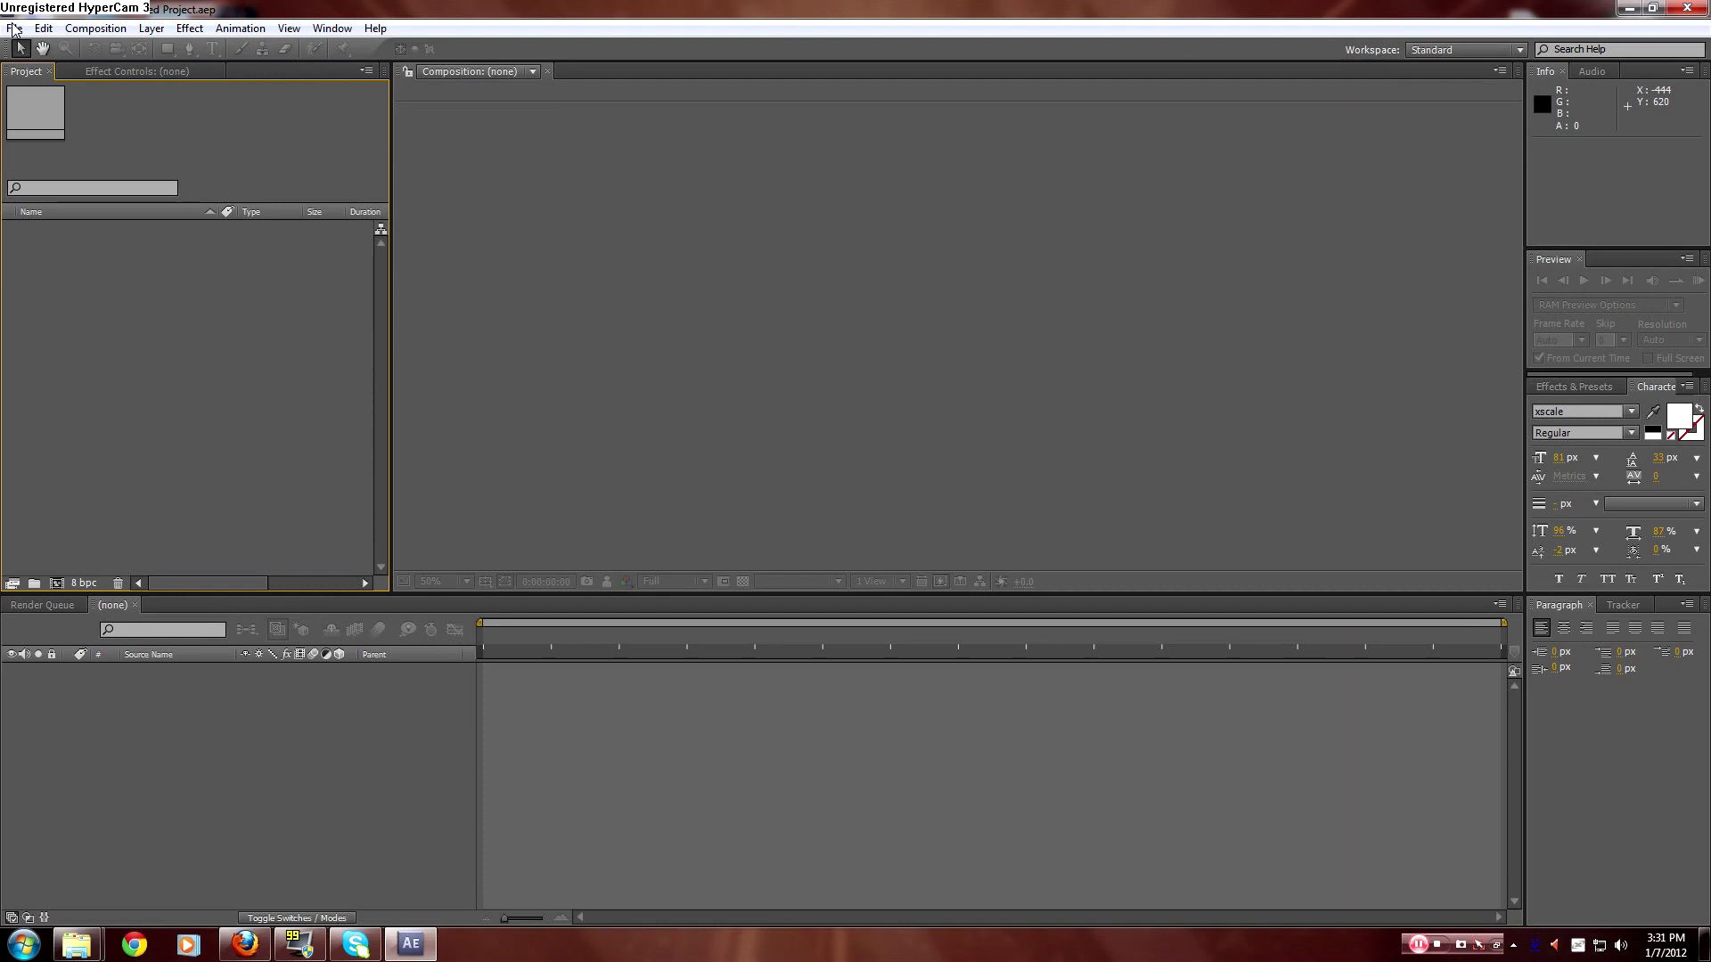
# Look through the cinematic clips in the Lockdown folder under MAXON > MW3.
pyautogui.moveTo(76, 943)
pyautogui.click(114, 842)
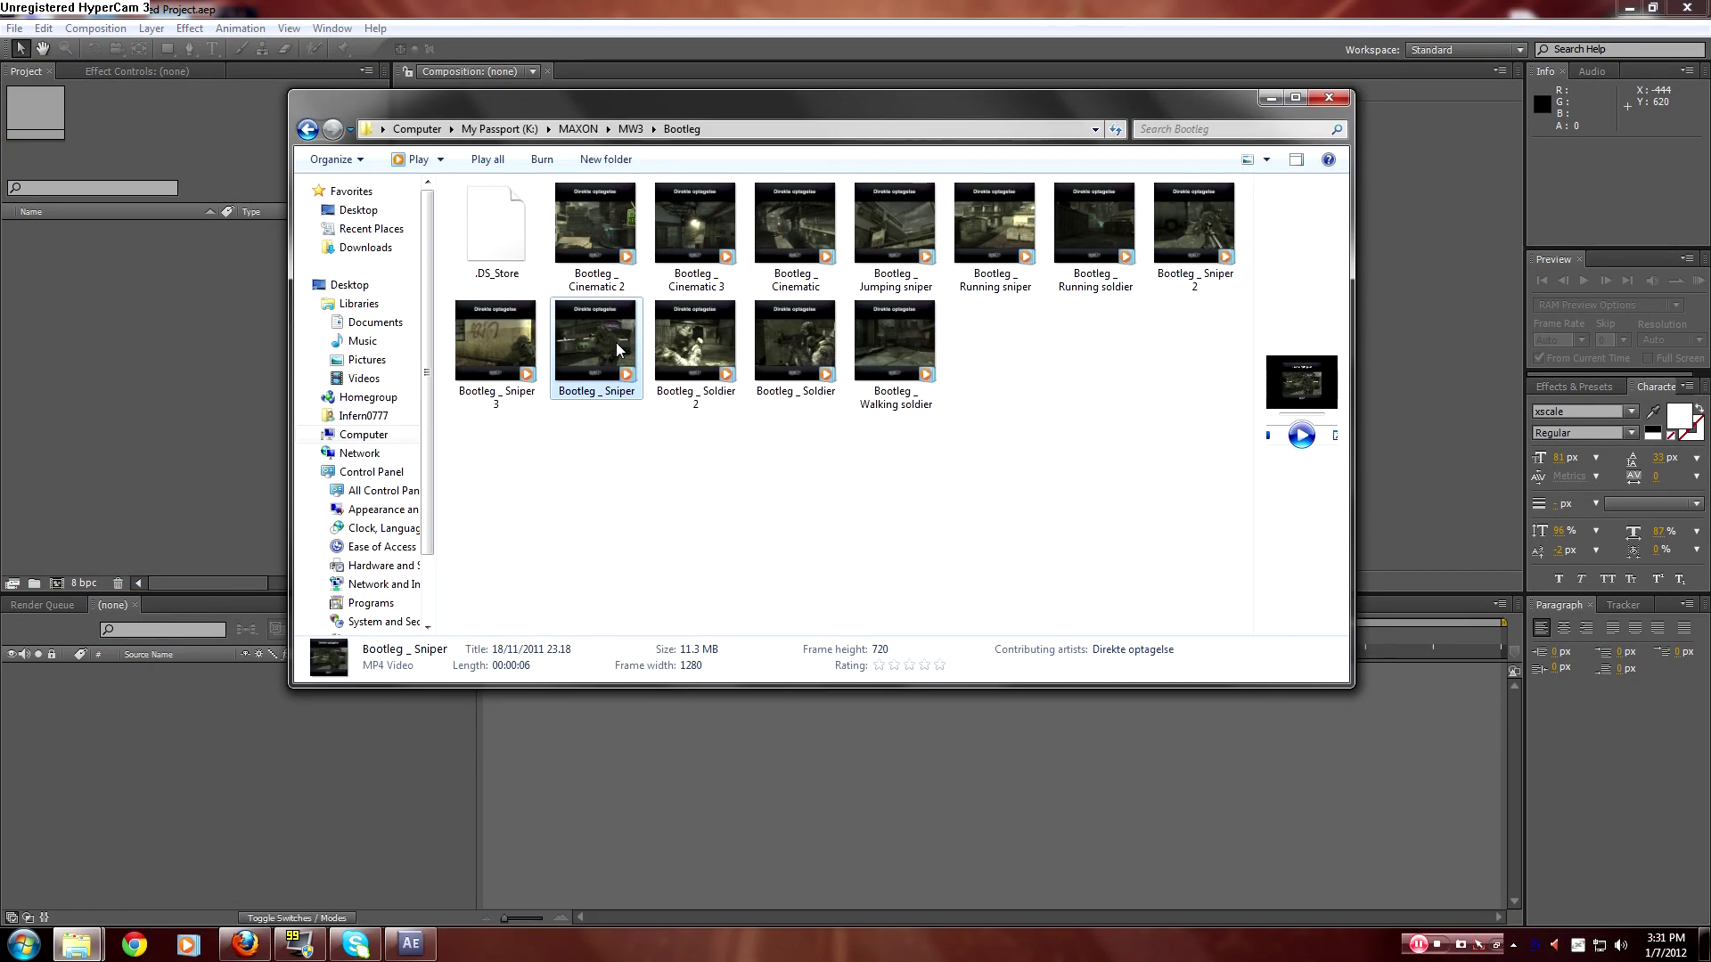
pyautogui.click(578, 128)
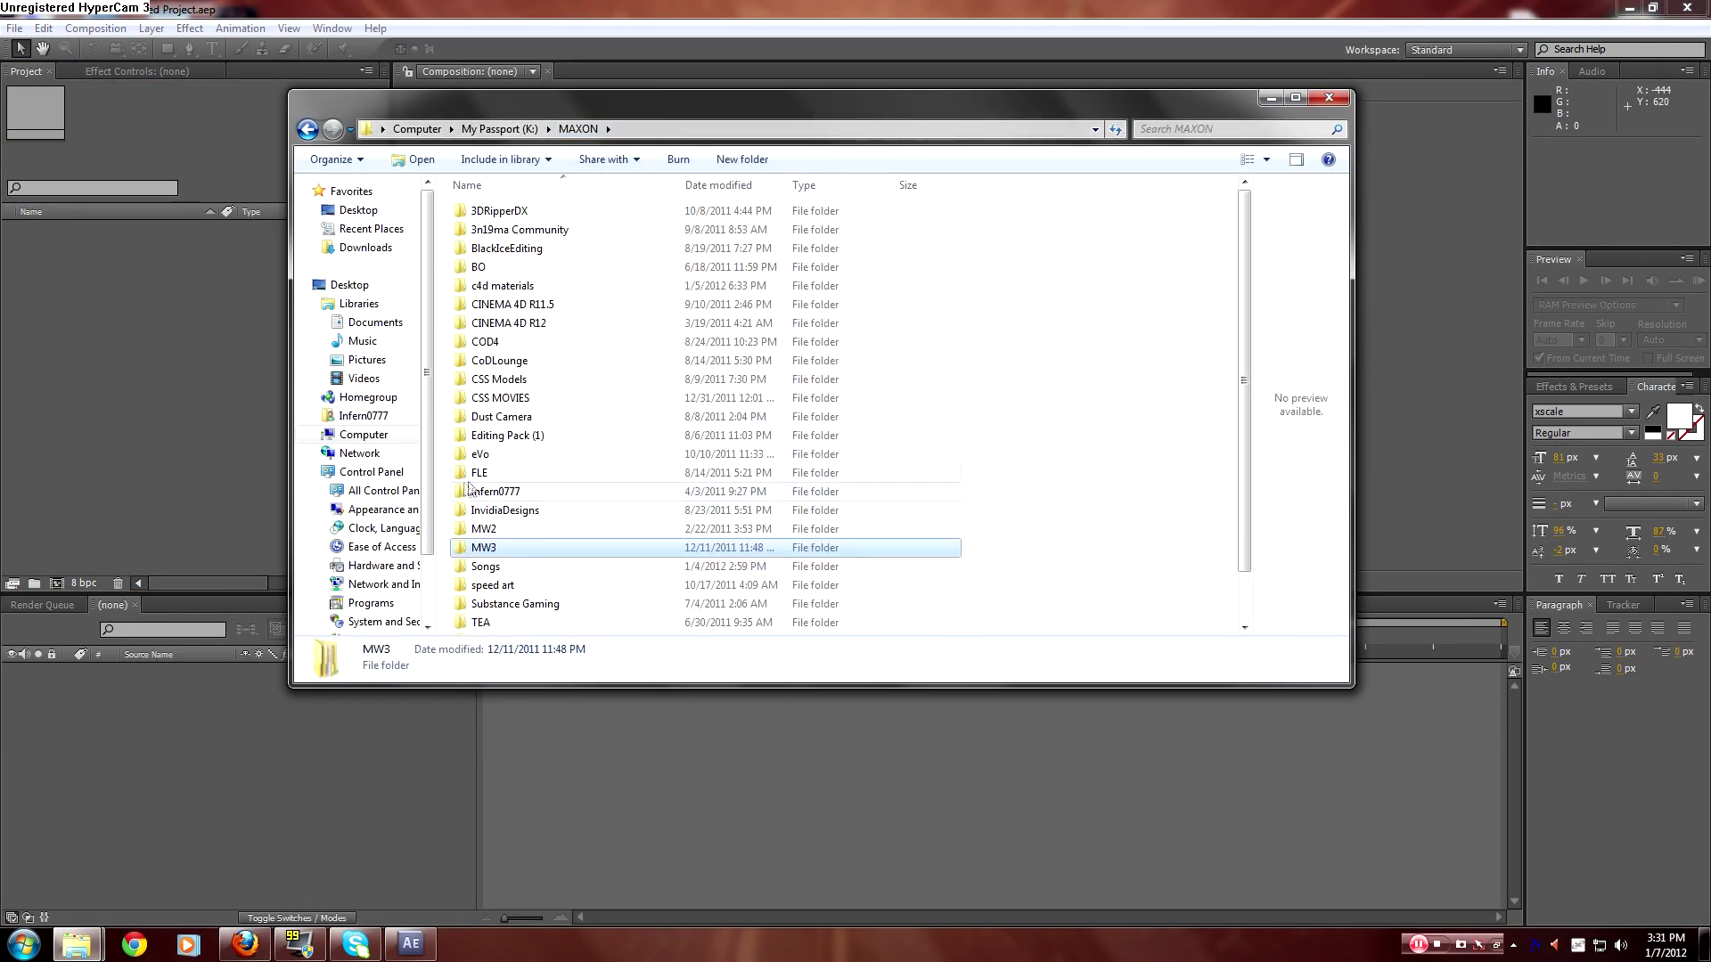
pyautogui.doubleClick(538, 549)
pyautogui.click(508, 325)
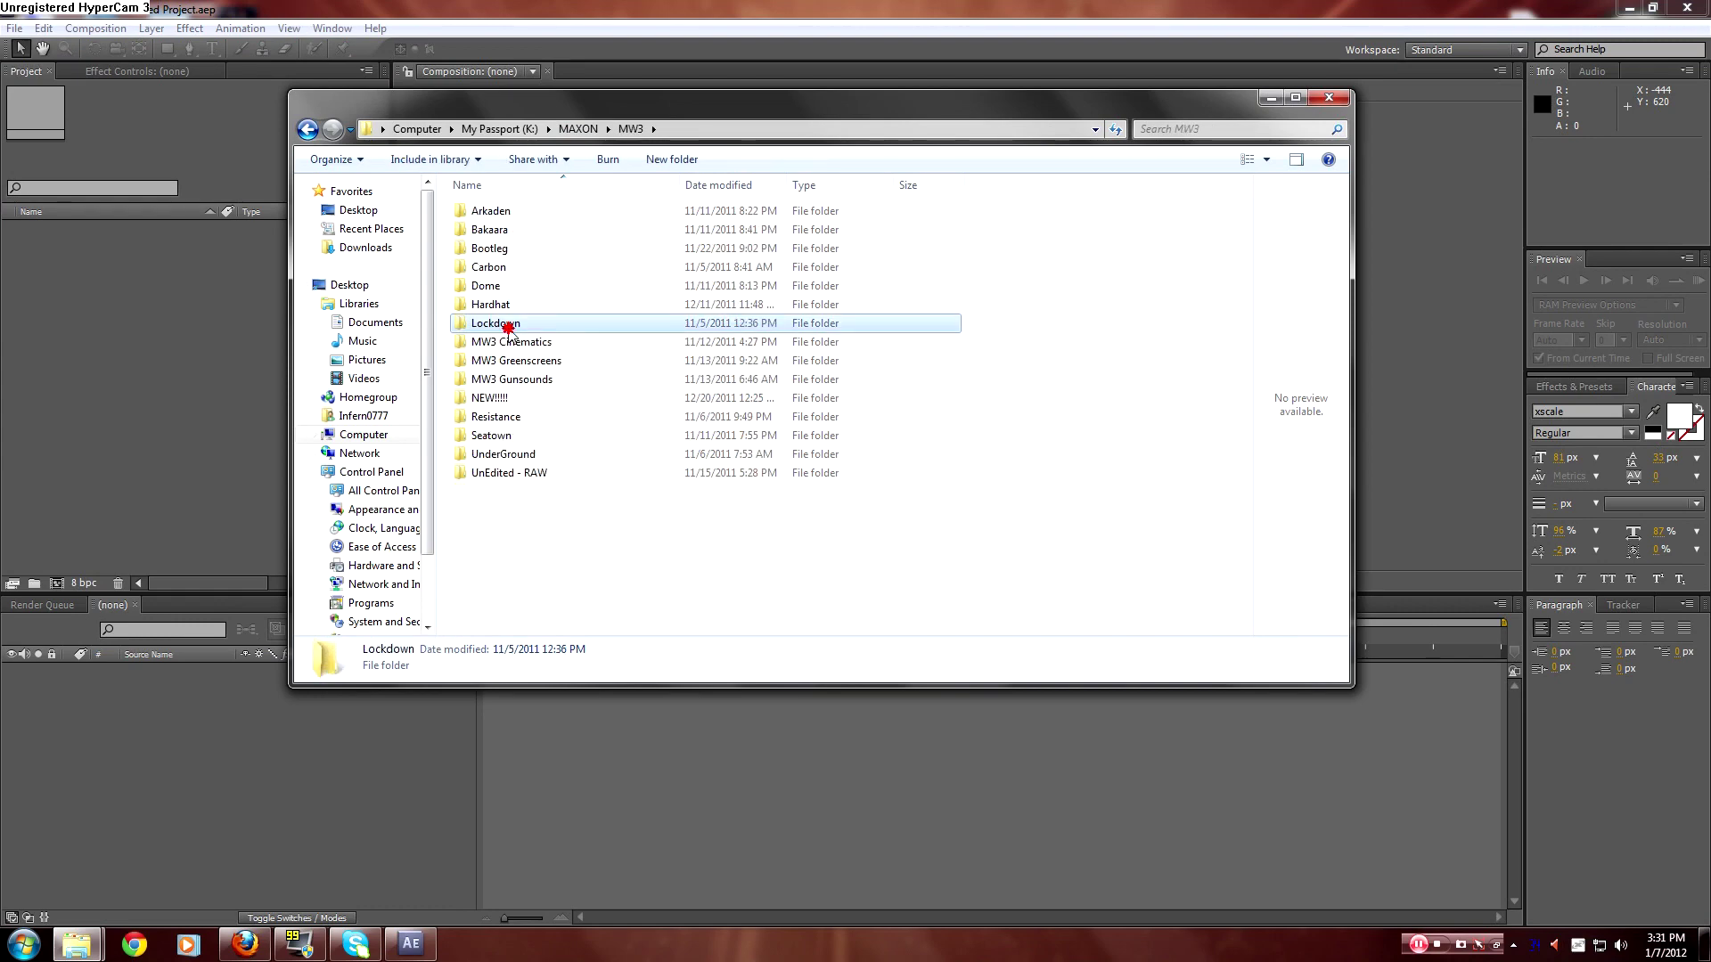
pyautogui.doubleClick(507, 324)
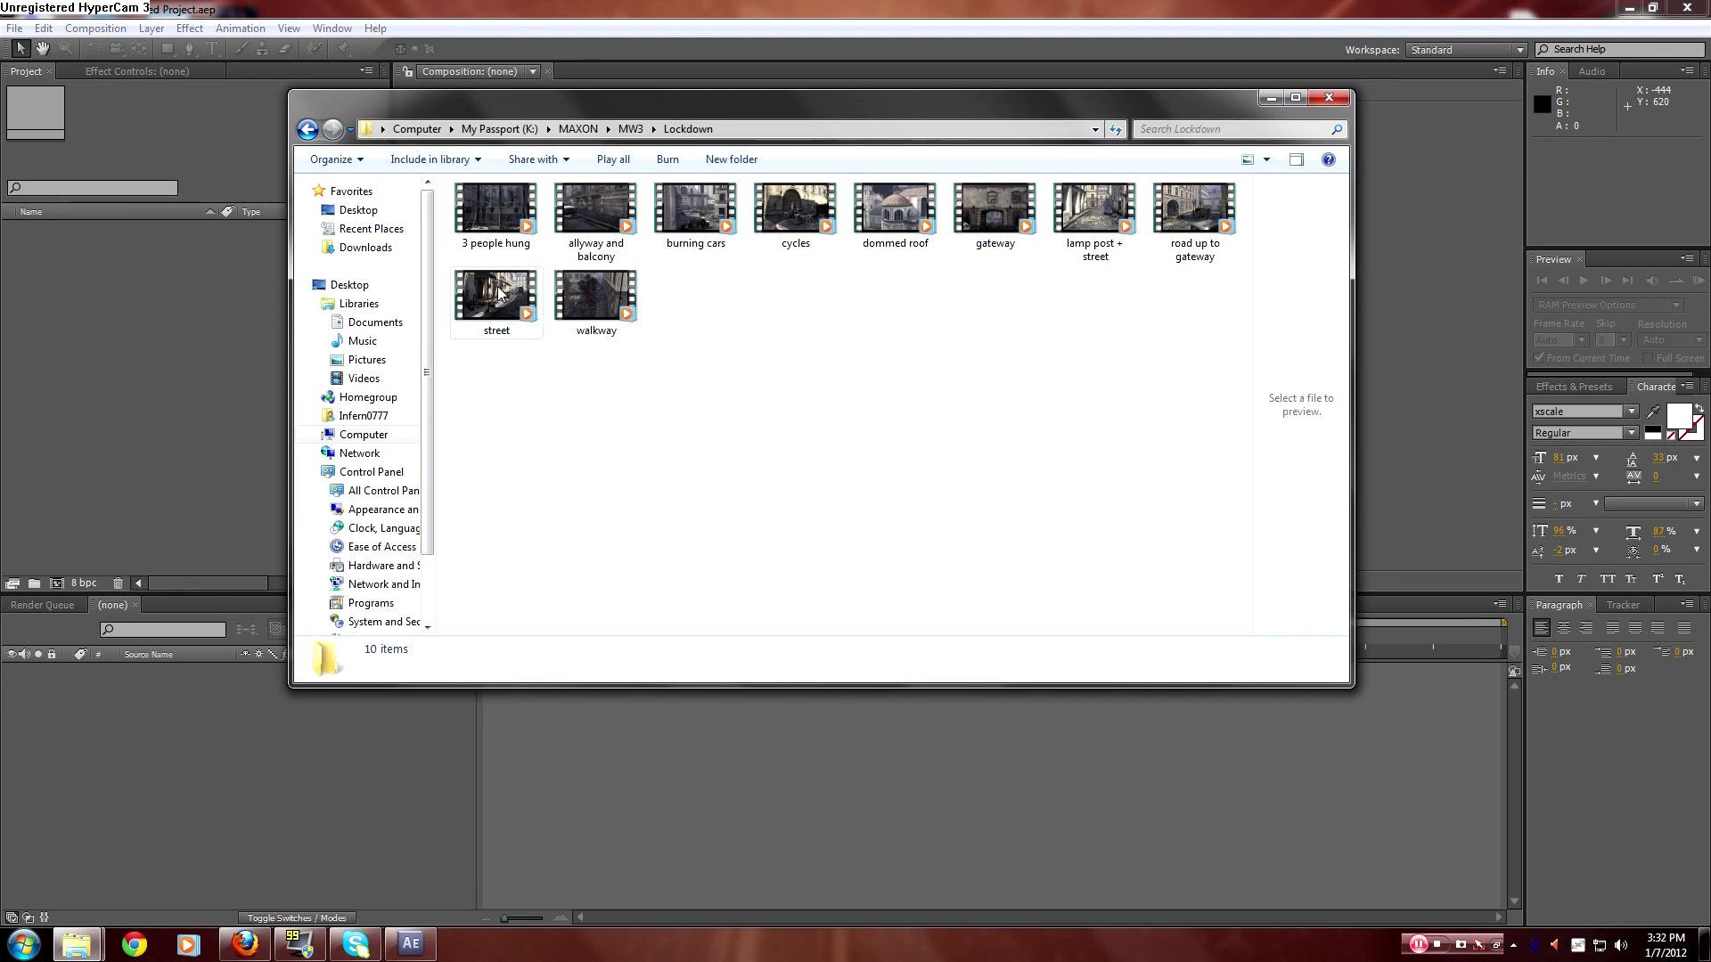
# Go back to the MAXON folder and look through the cinematics folders inside MW2.
pyautogui.click(306, 130)
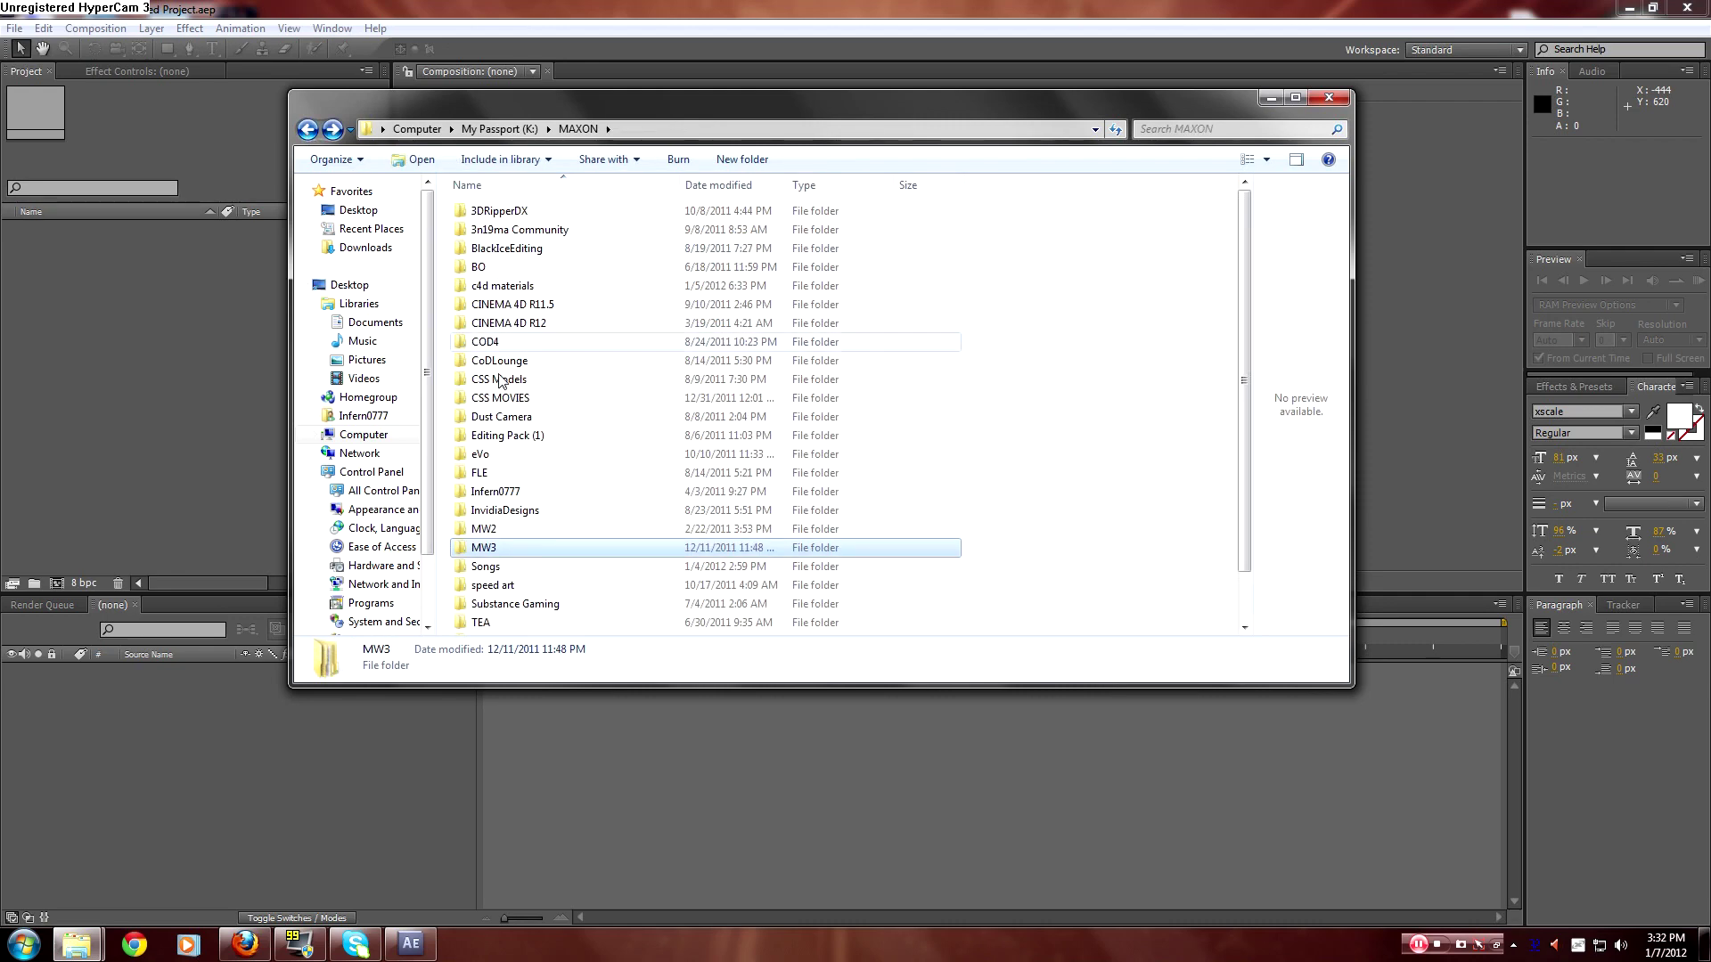
pyautogui.doubleClick(507, 532)
pyautogui.doubleClick(513, 268)
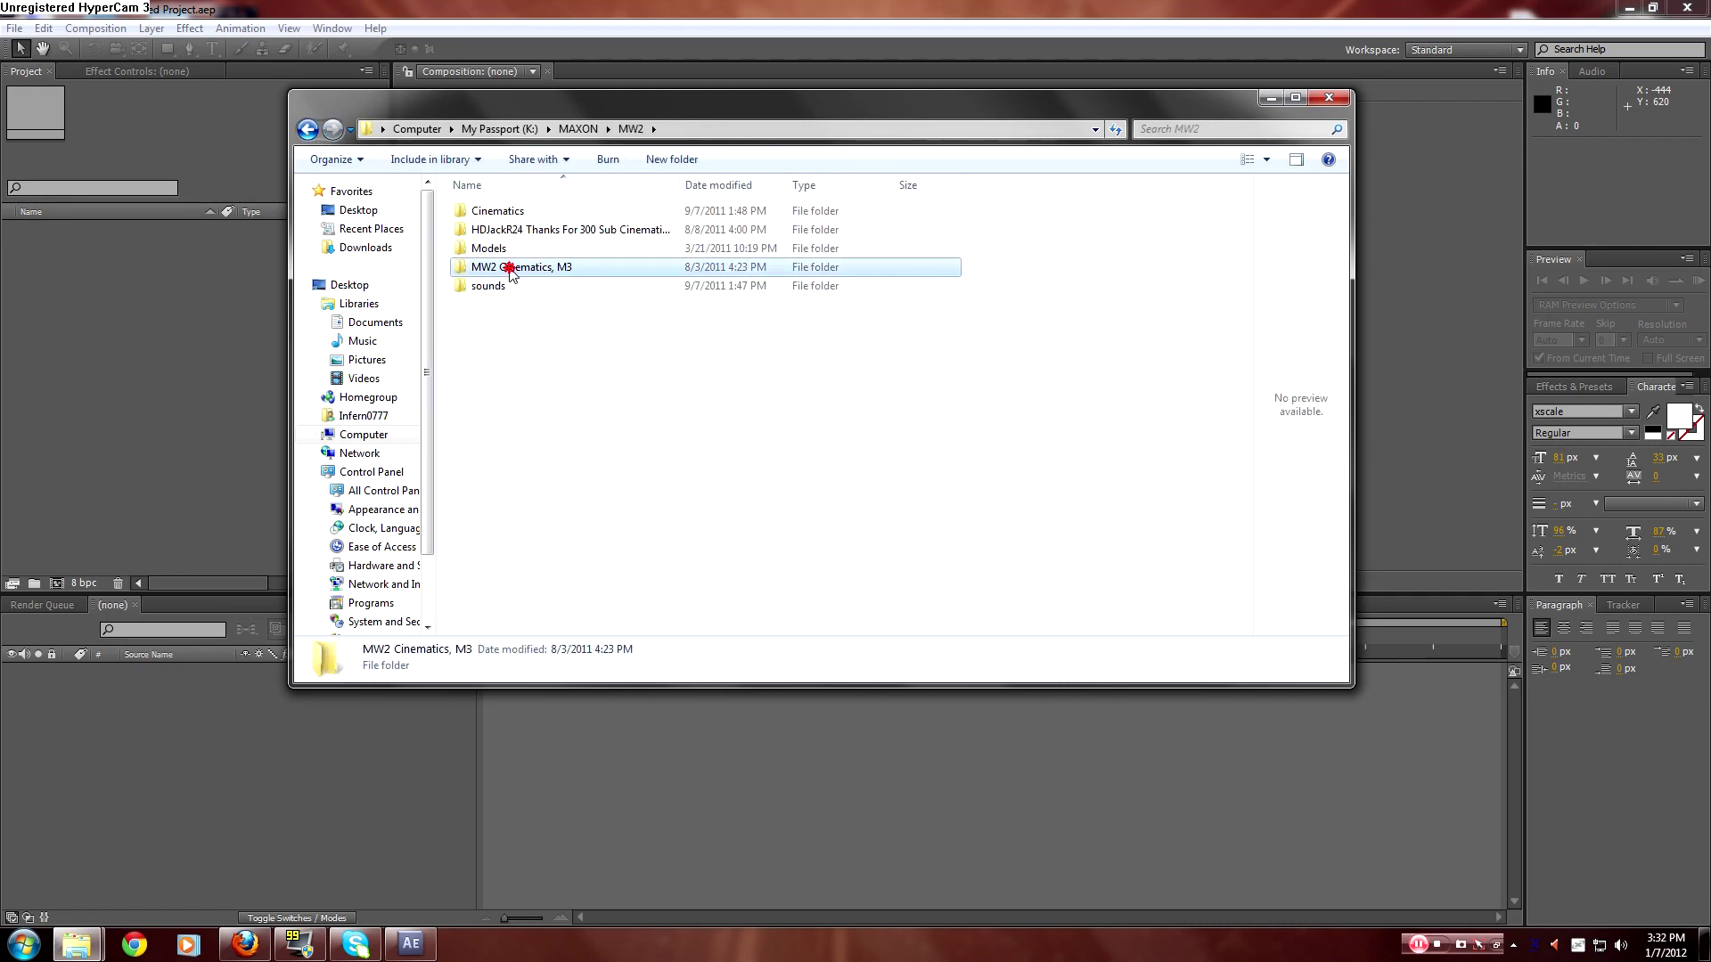
pyautogui.click(307, 129)
pyautogui.doubleClick(496, 211)
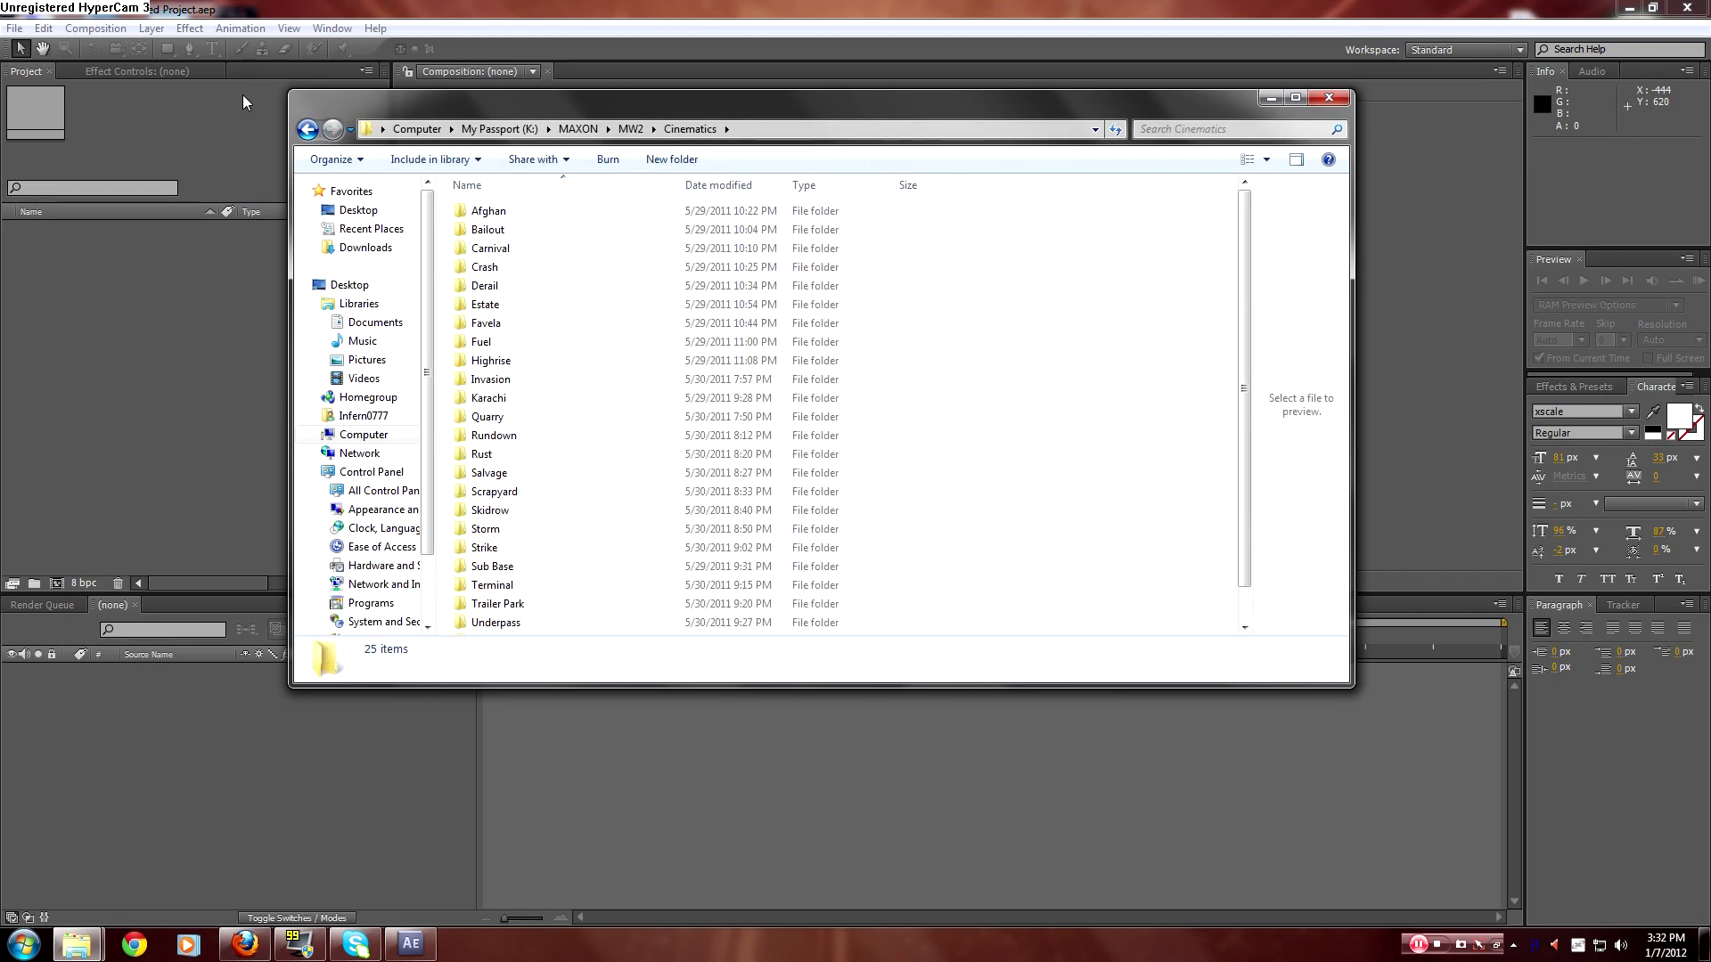
pyautogui.click(307, 130)
pyautogui.click(307, 129)
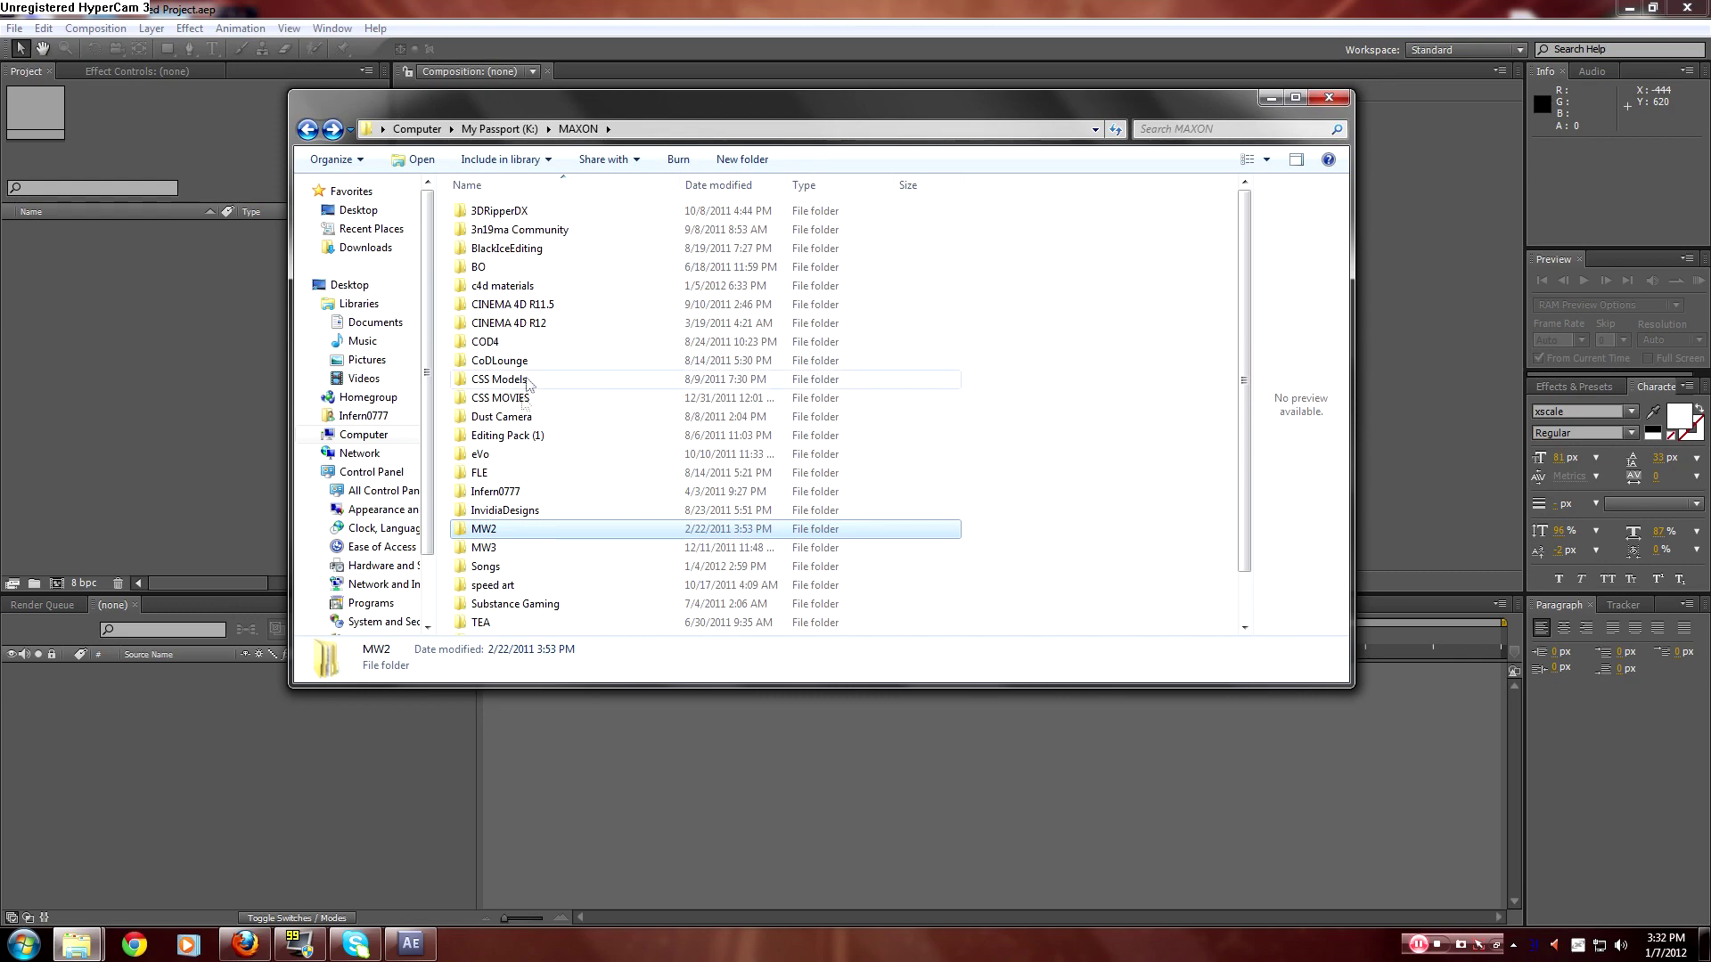
# Examine the contents of the BO folder and its Cinematics subfolder.
pyautogui.doubleClick(490, 266)
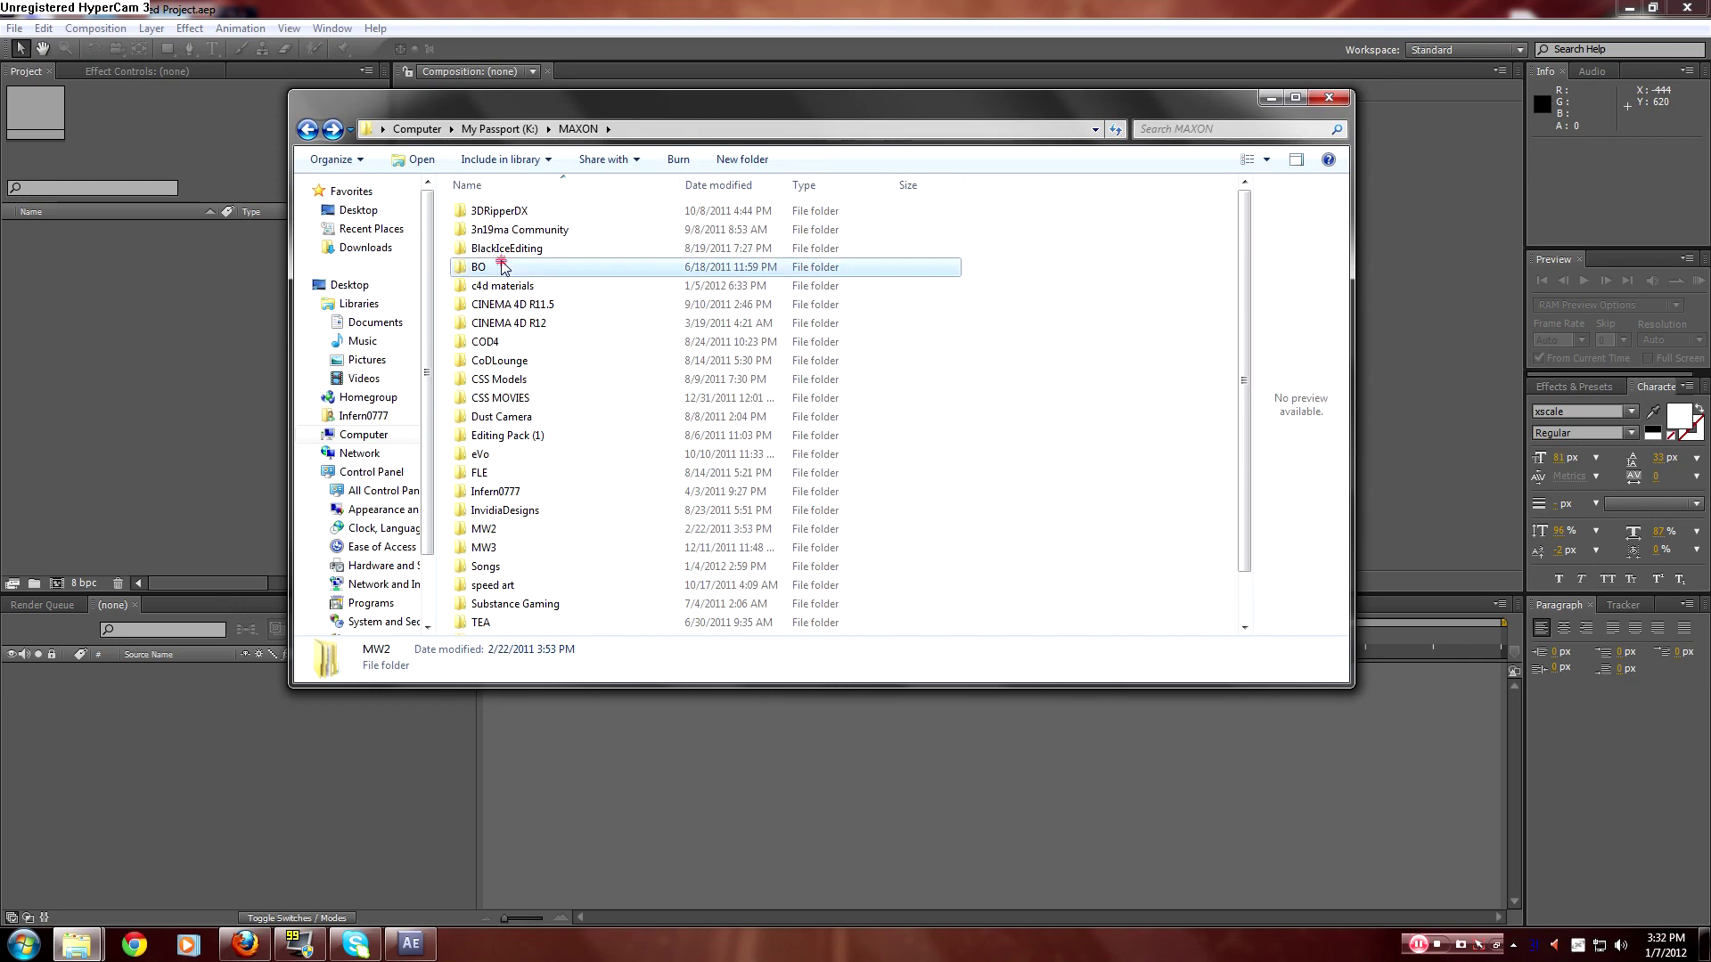
pyautogui.doubleClick(696, 233)
pyautogui.doubleClick(496, 220)
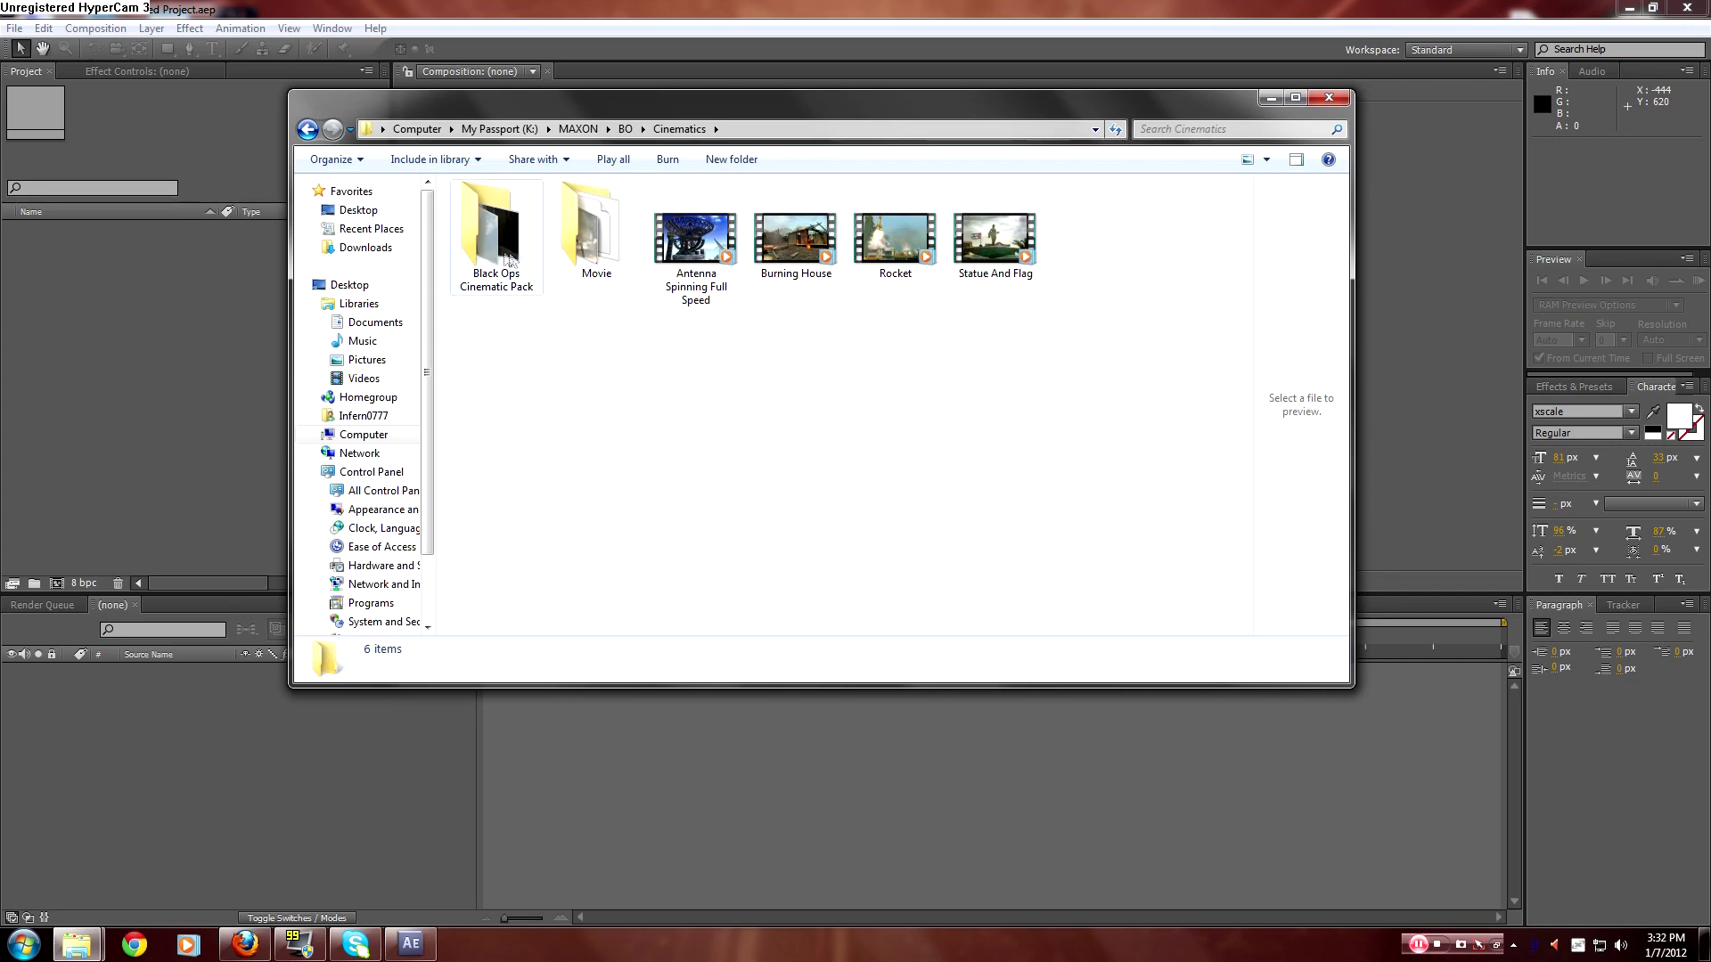
pyautogui.click(310, 130)
pyautogui.click(310, 131)
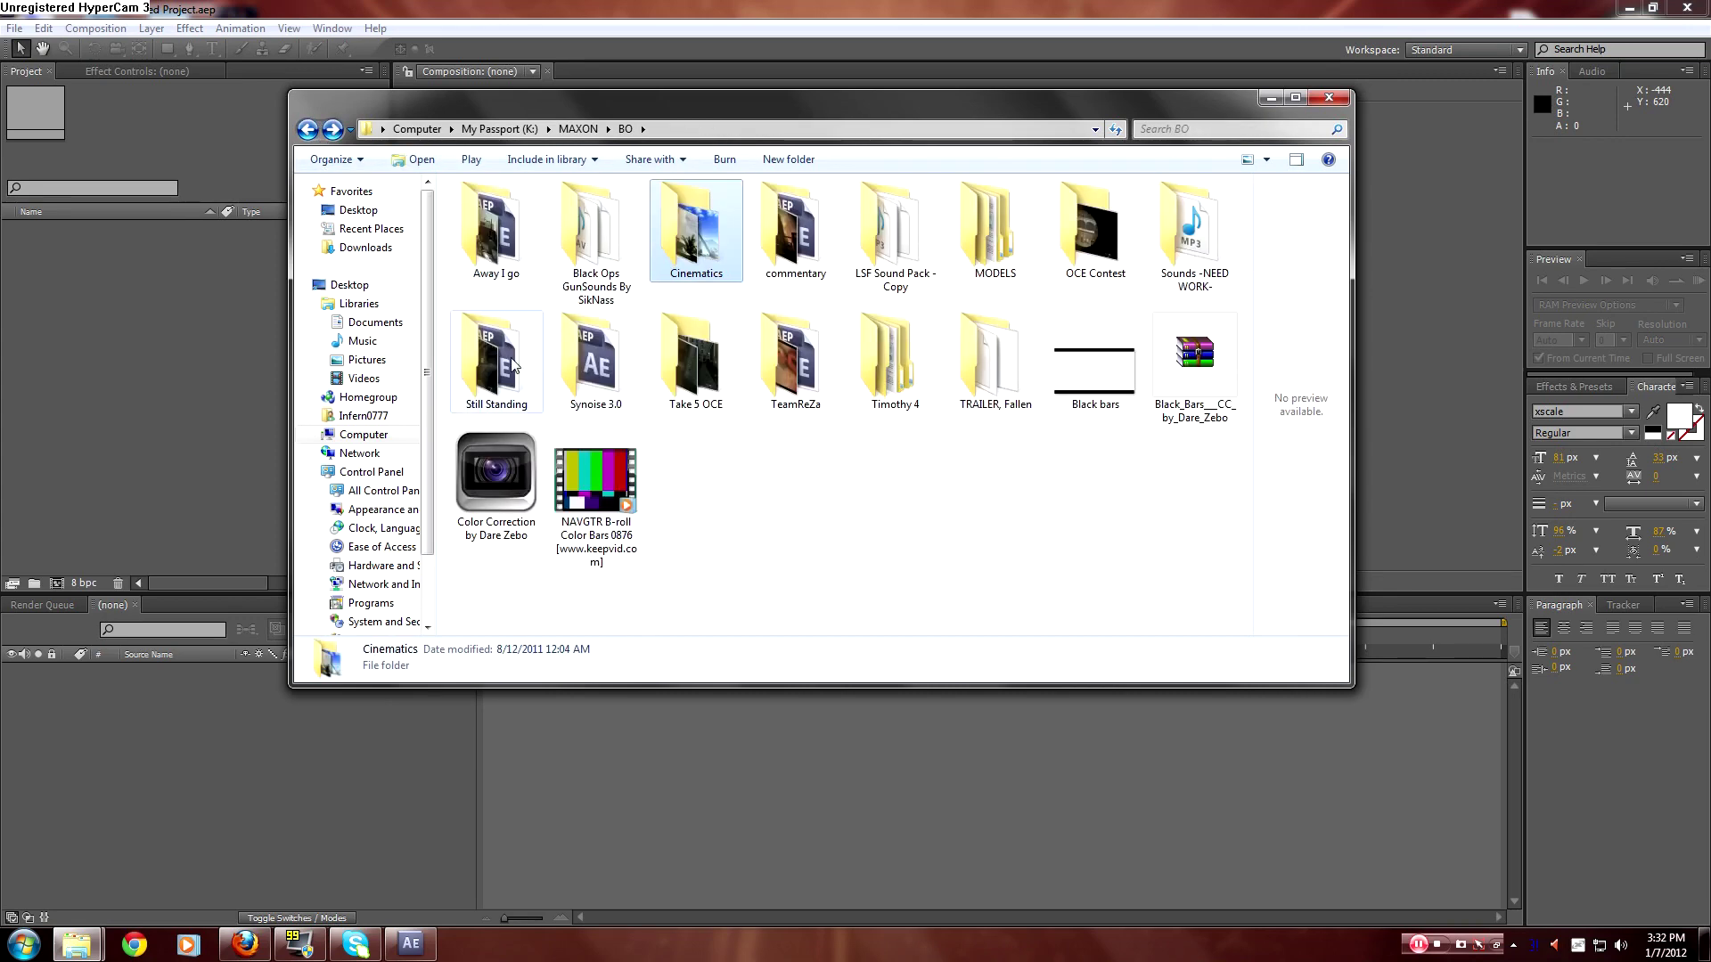
# Import the Quarry1 MP4 clip from Editing Pack (1) > Cinematics > mw2 into the After Effects project.
pyautogui.click(307, 129)
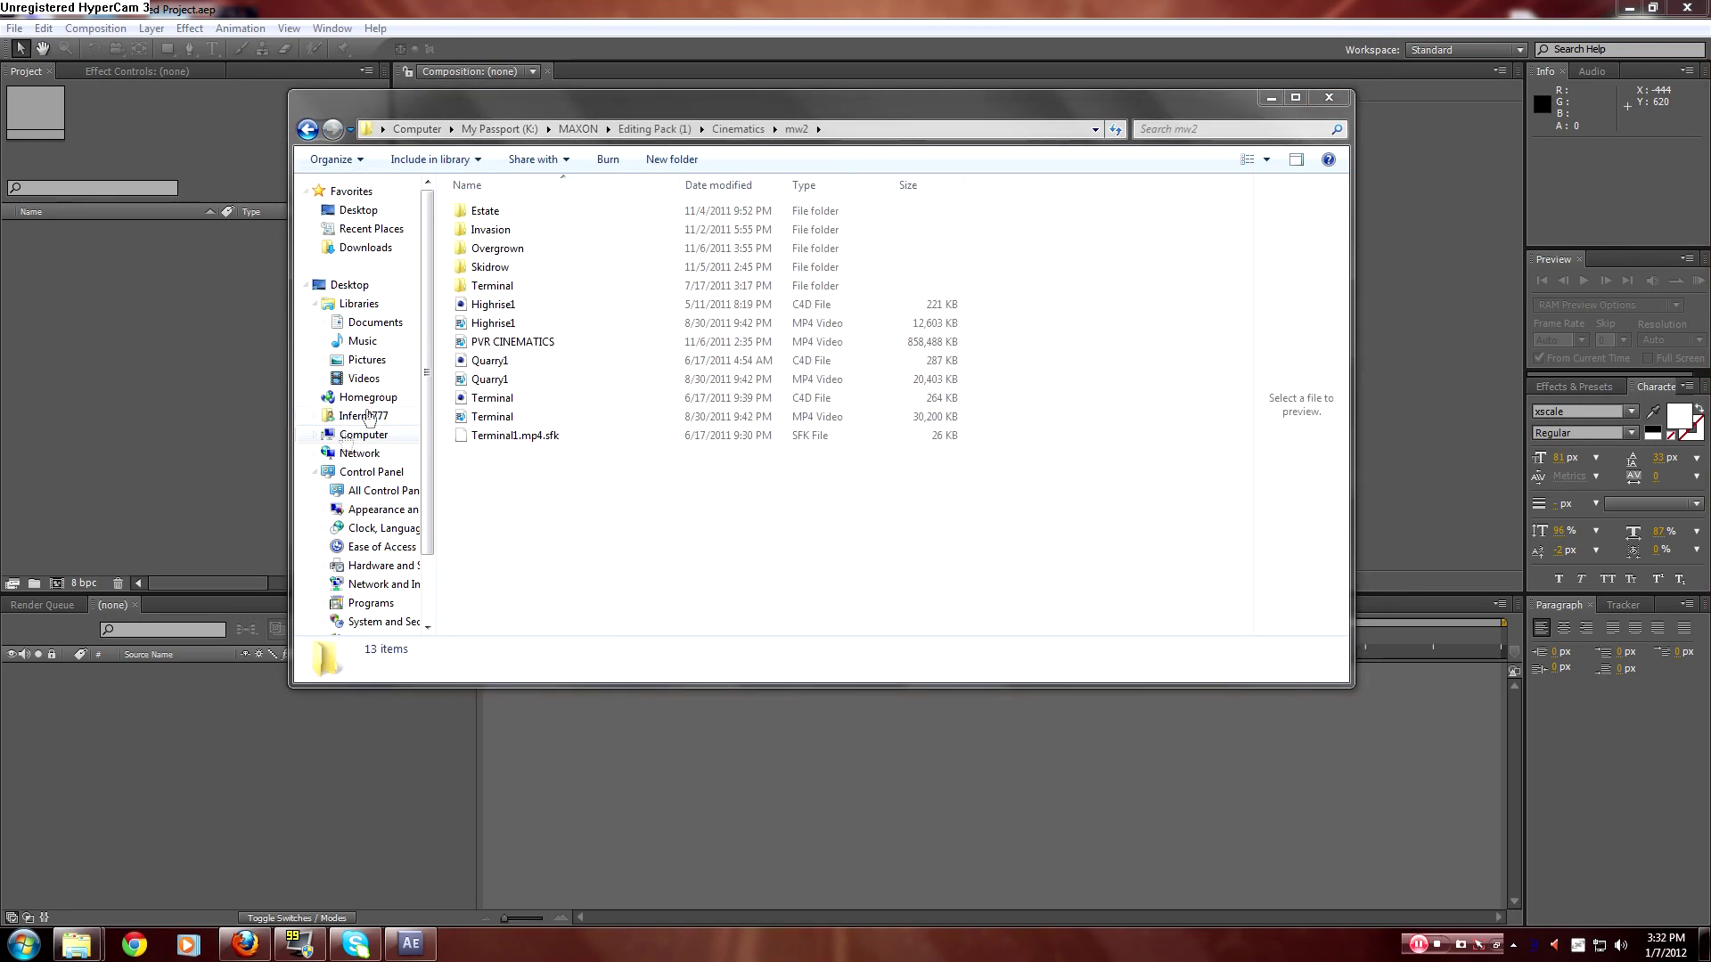
pyautogui.click(499, 417)
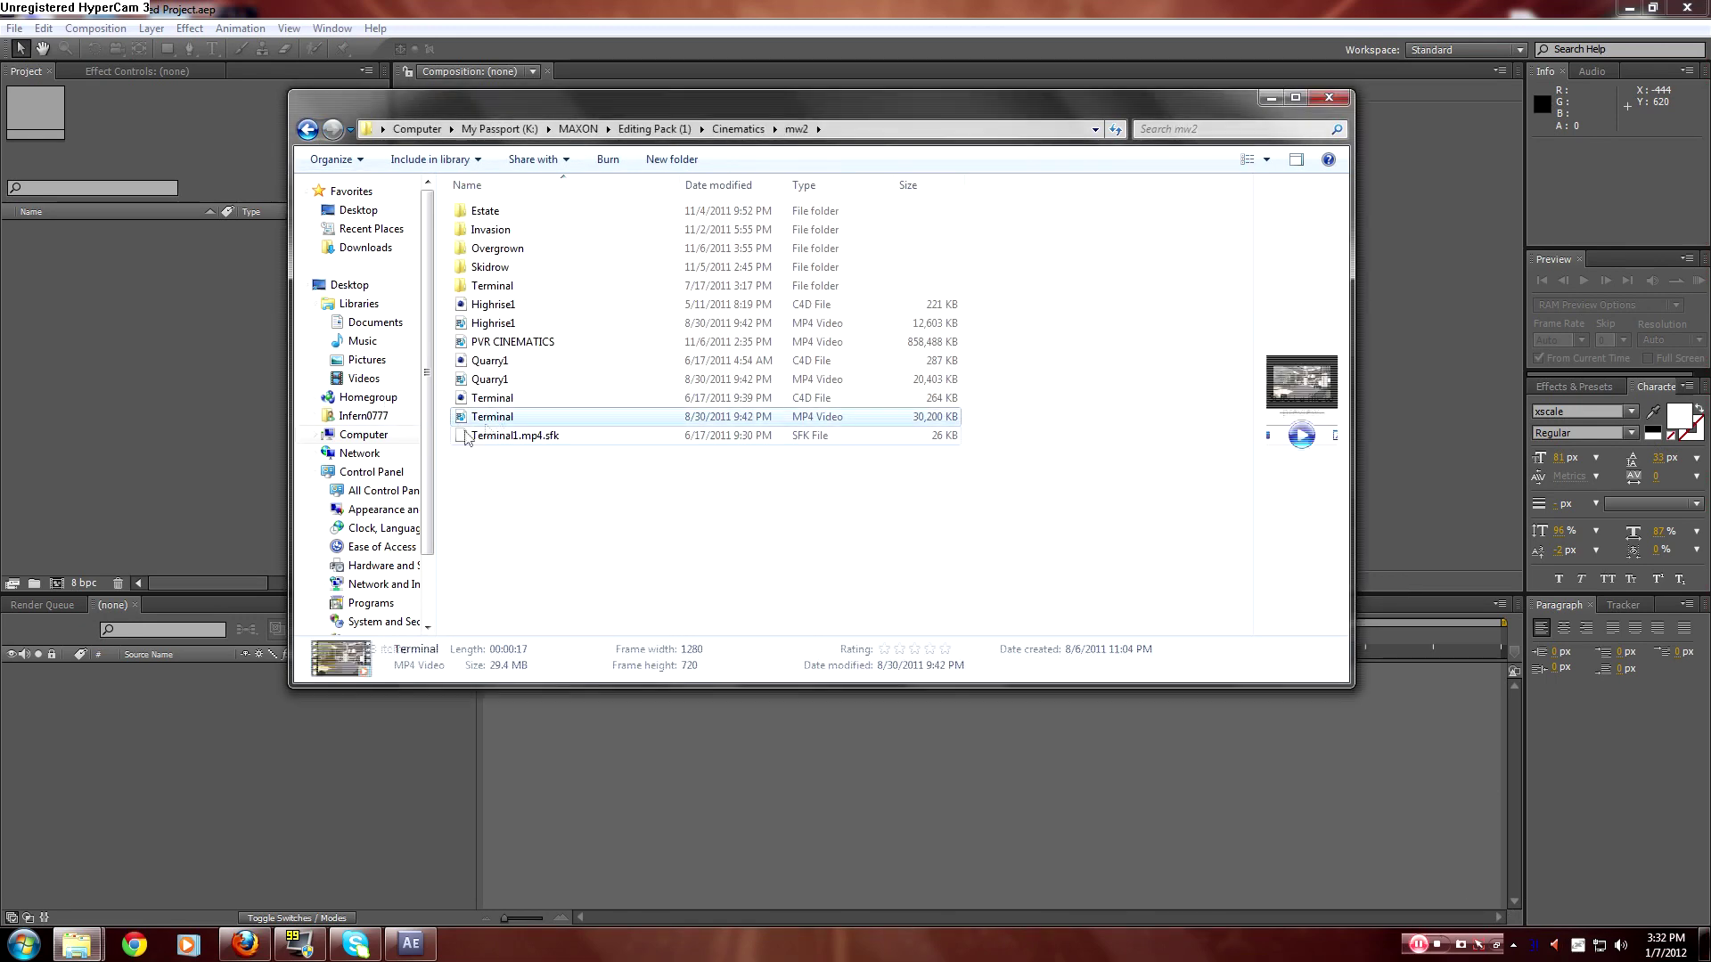
pyautogui.click(499, 324)
pyautogui.click(502, 381)
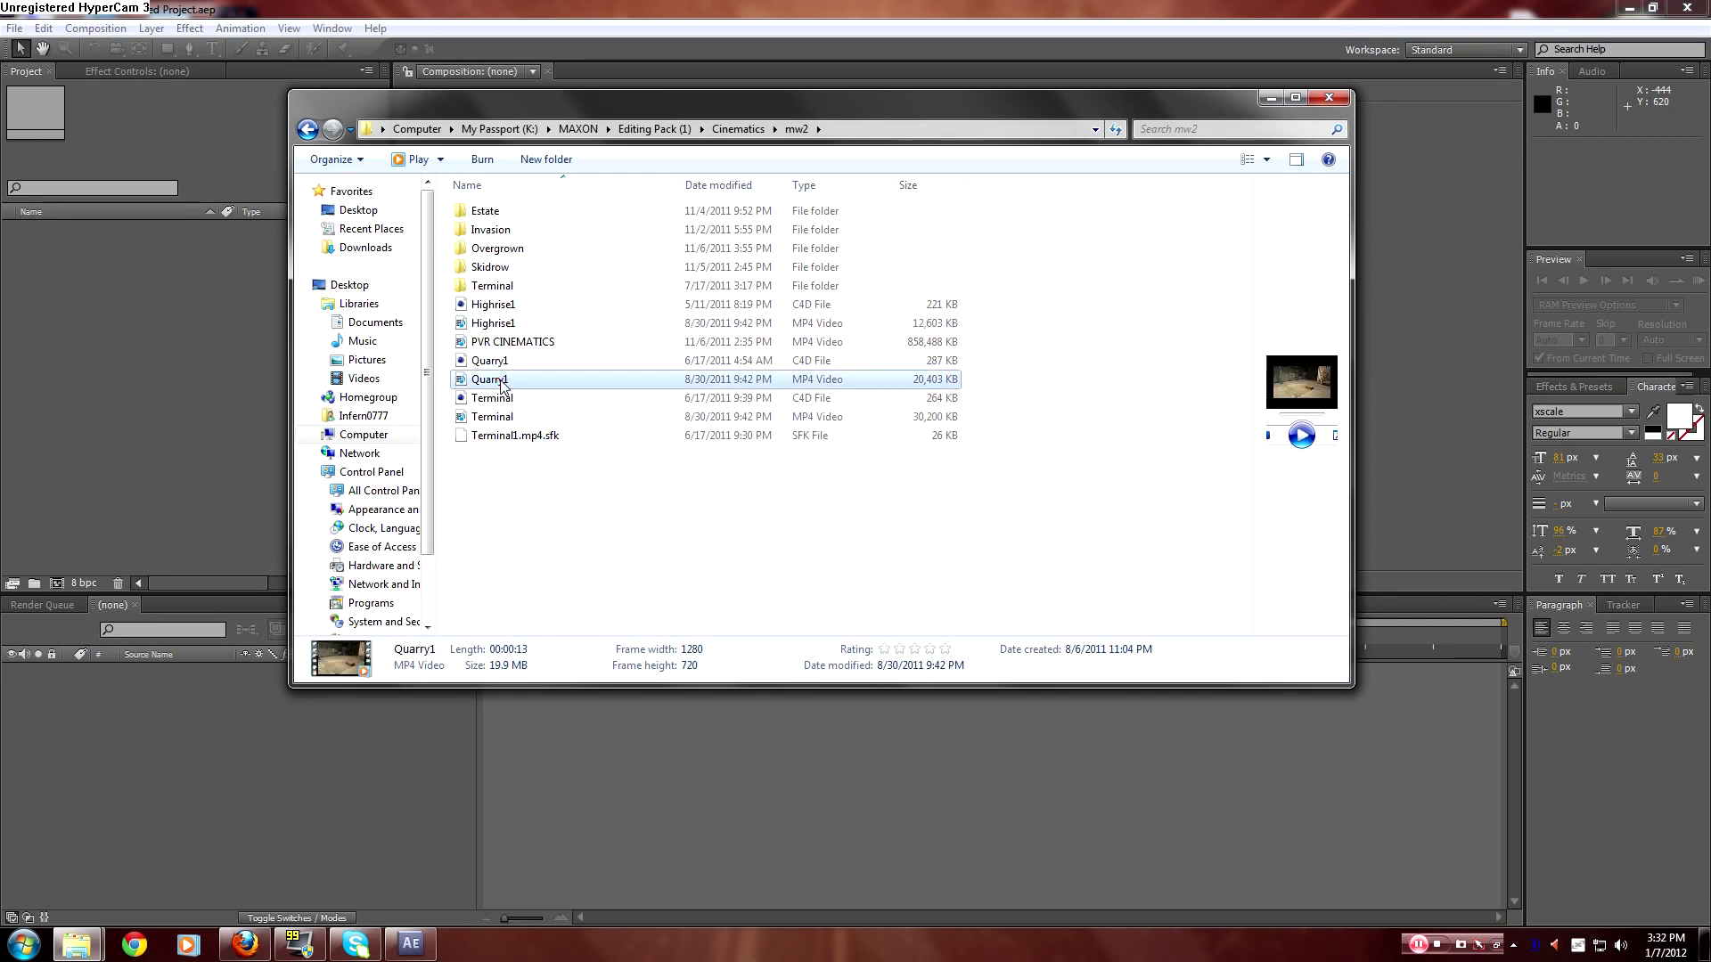
pyautogui.moveTo(501, 381); pyautogui.dragTo(142, 405)
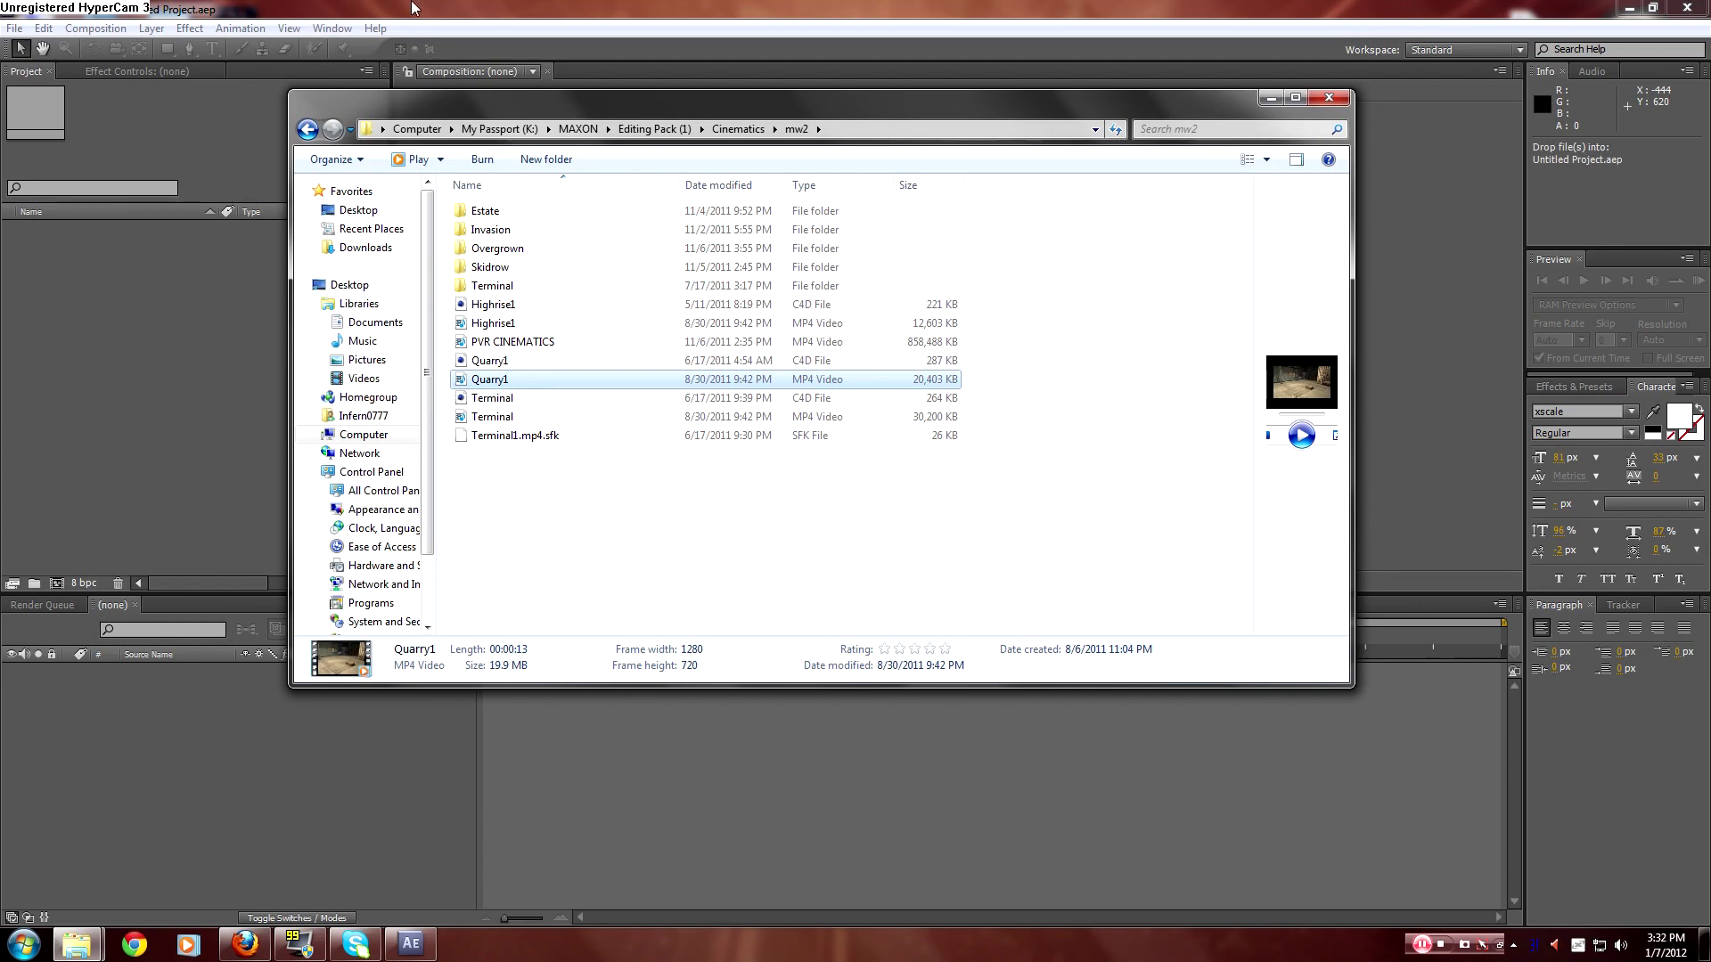
pyautogui.moveTo(411, 7); pyautogui.dragTo(285, 458)
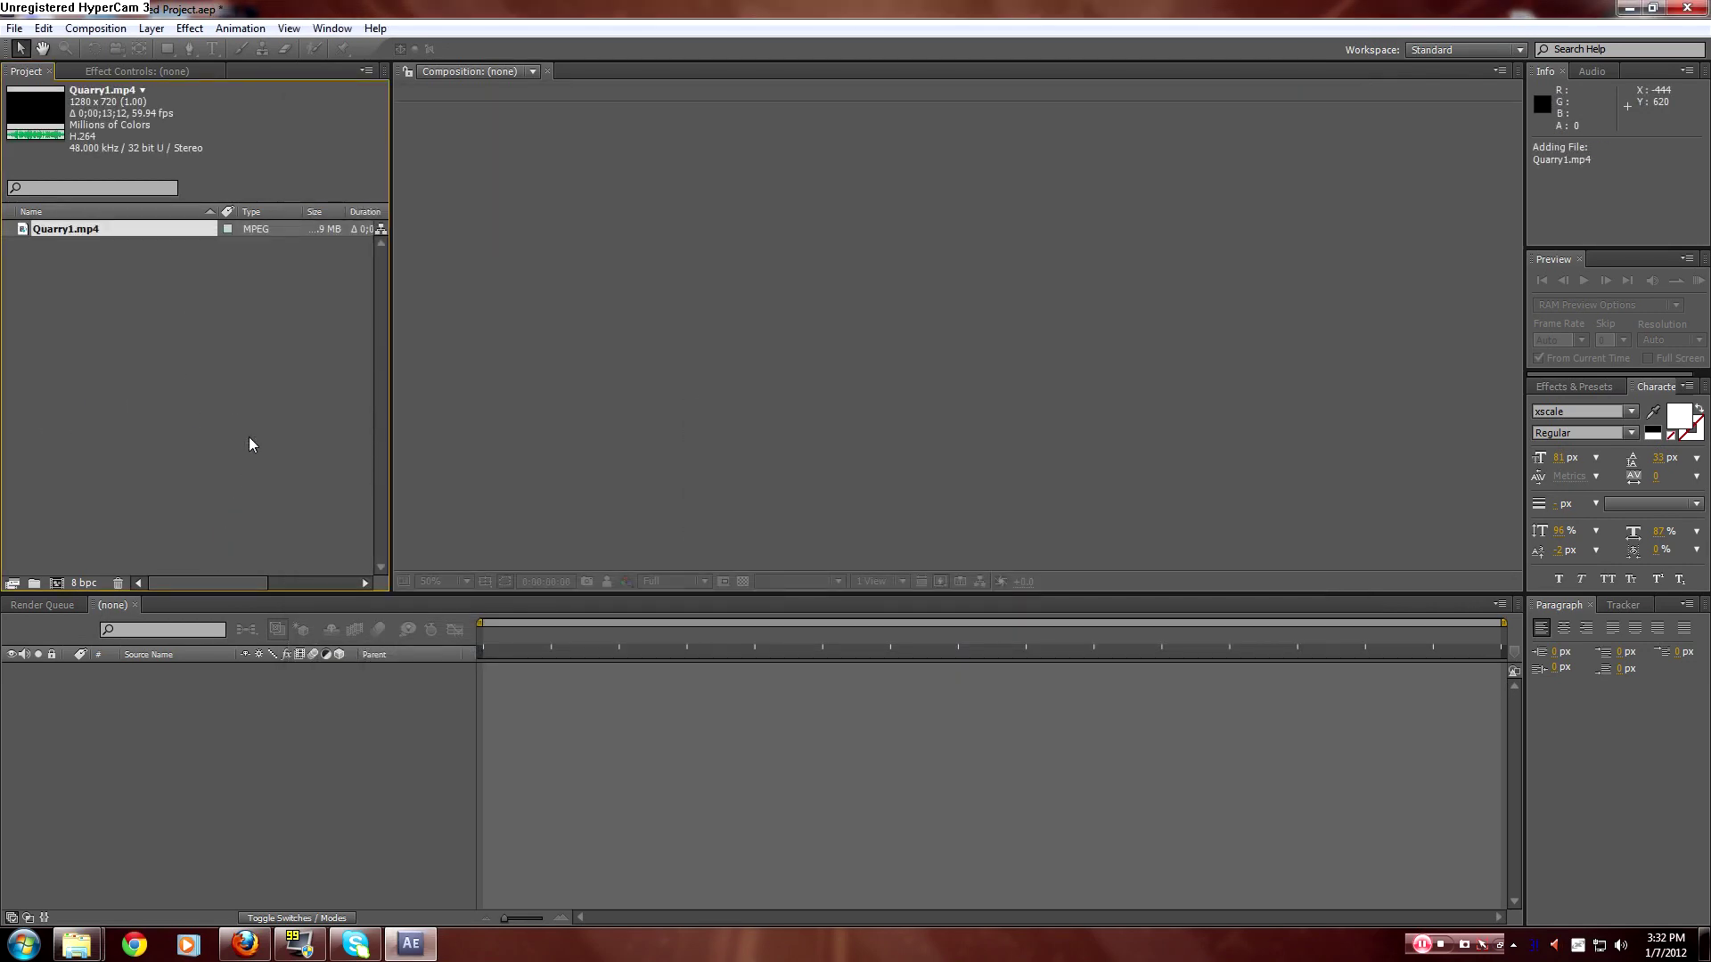
# Create a composition from Quarry1.mp4 and move the current time to 0;00;10;07.
pyautogui.moveTo(76, 232); pyautogui.dragTo(56, 583)
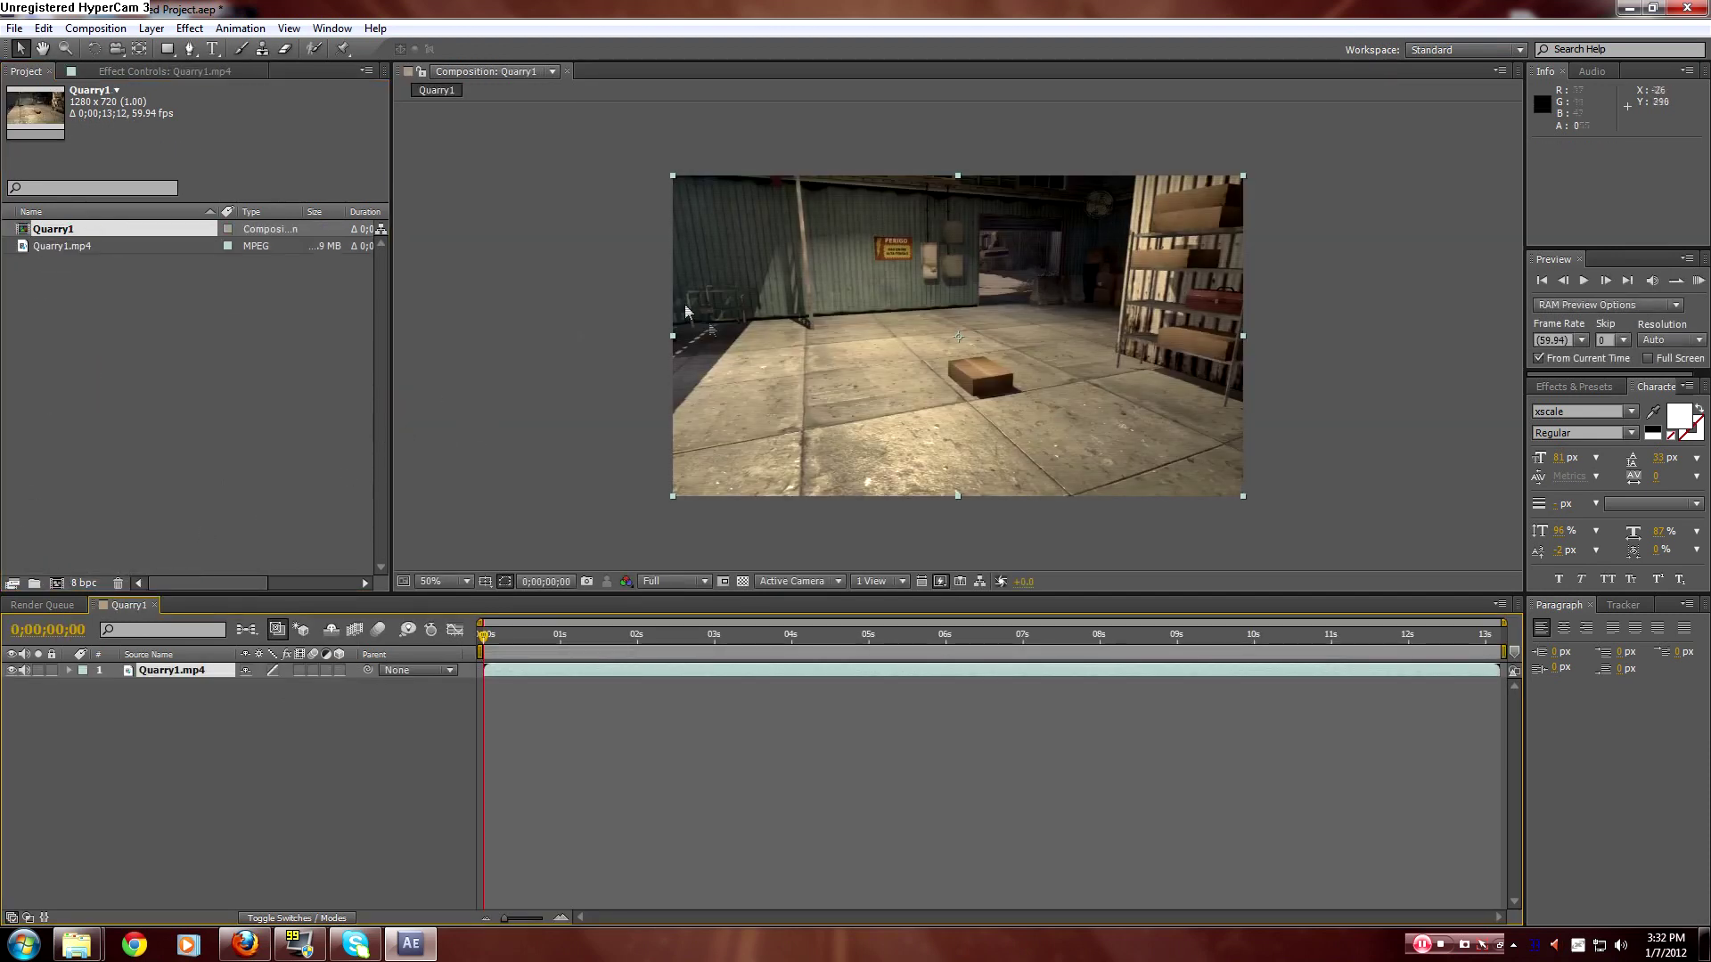
pyautogui.moveTo(486, 641); pyautogui.dragTo(1262, 638)
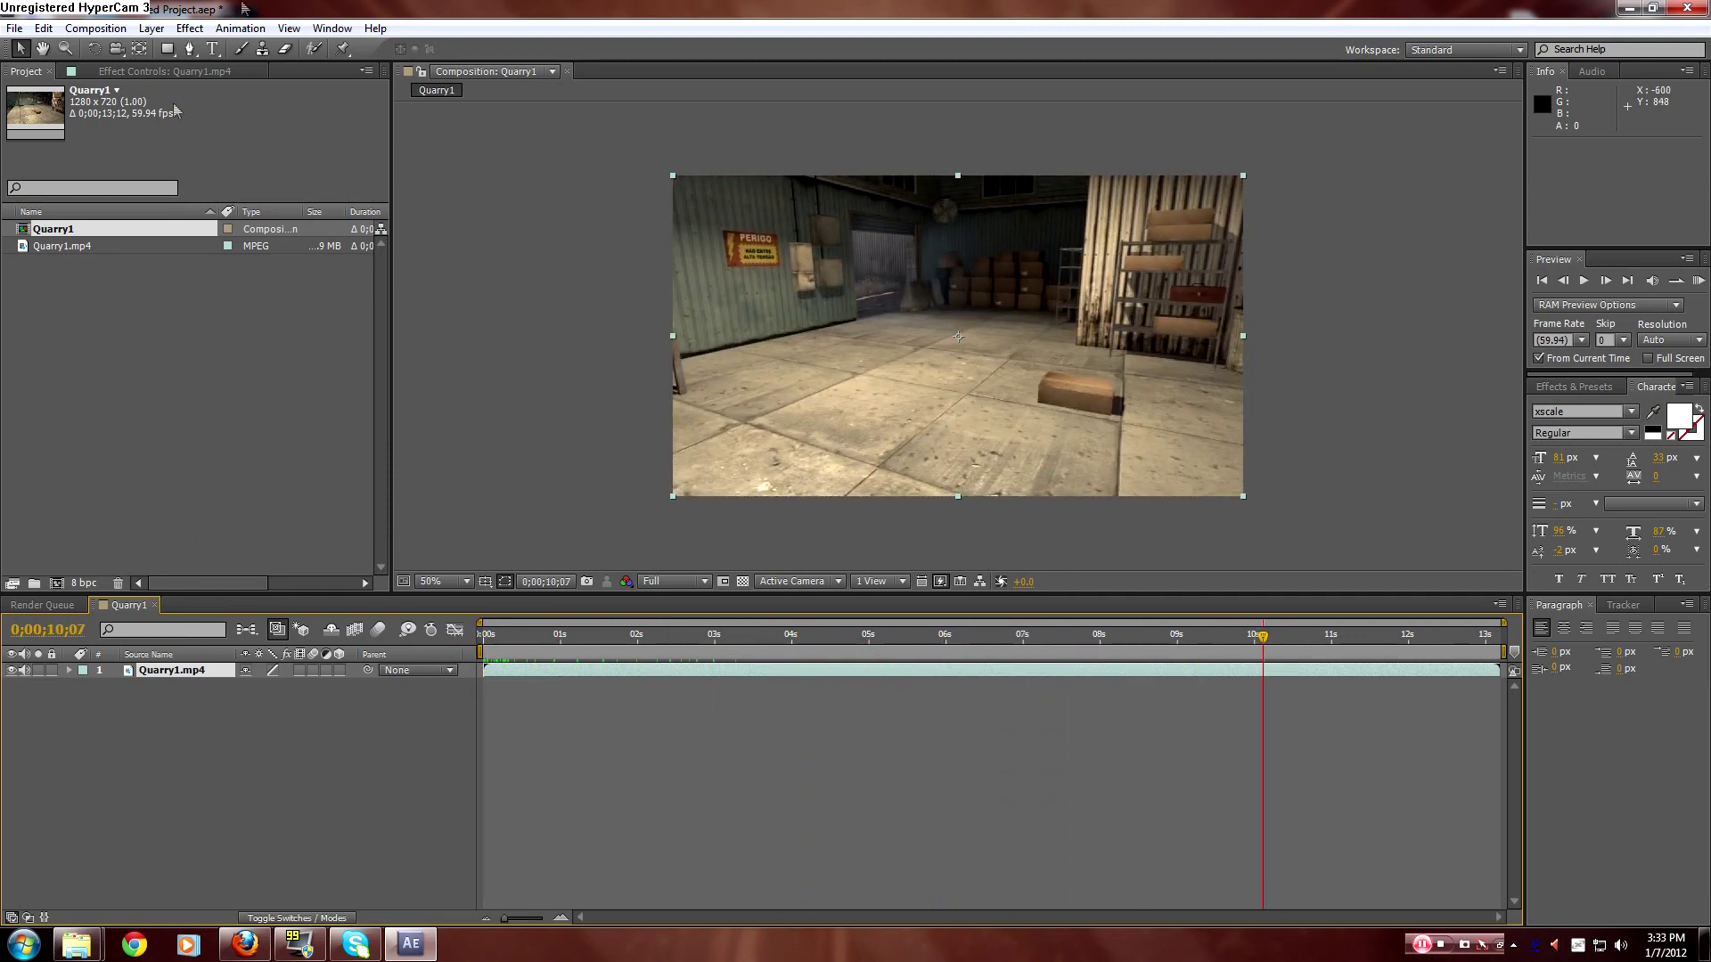
# Add a new adjustment layer above the Quarry1.mp4 layer.
pyautogui.click(150, 29)
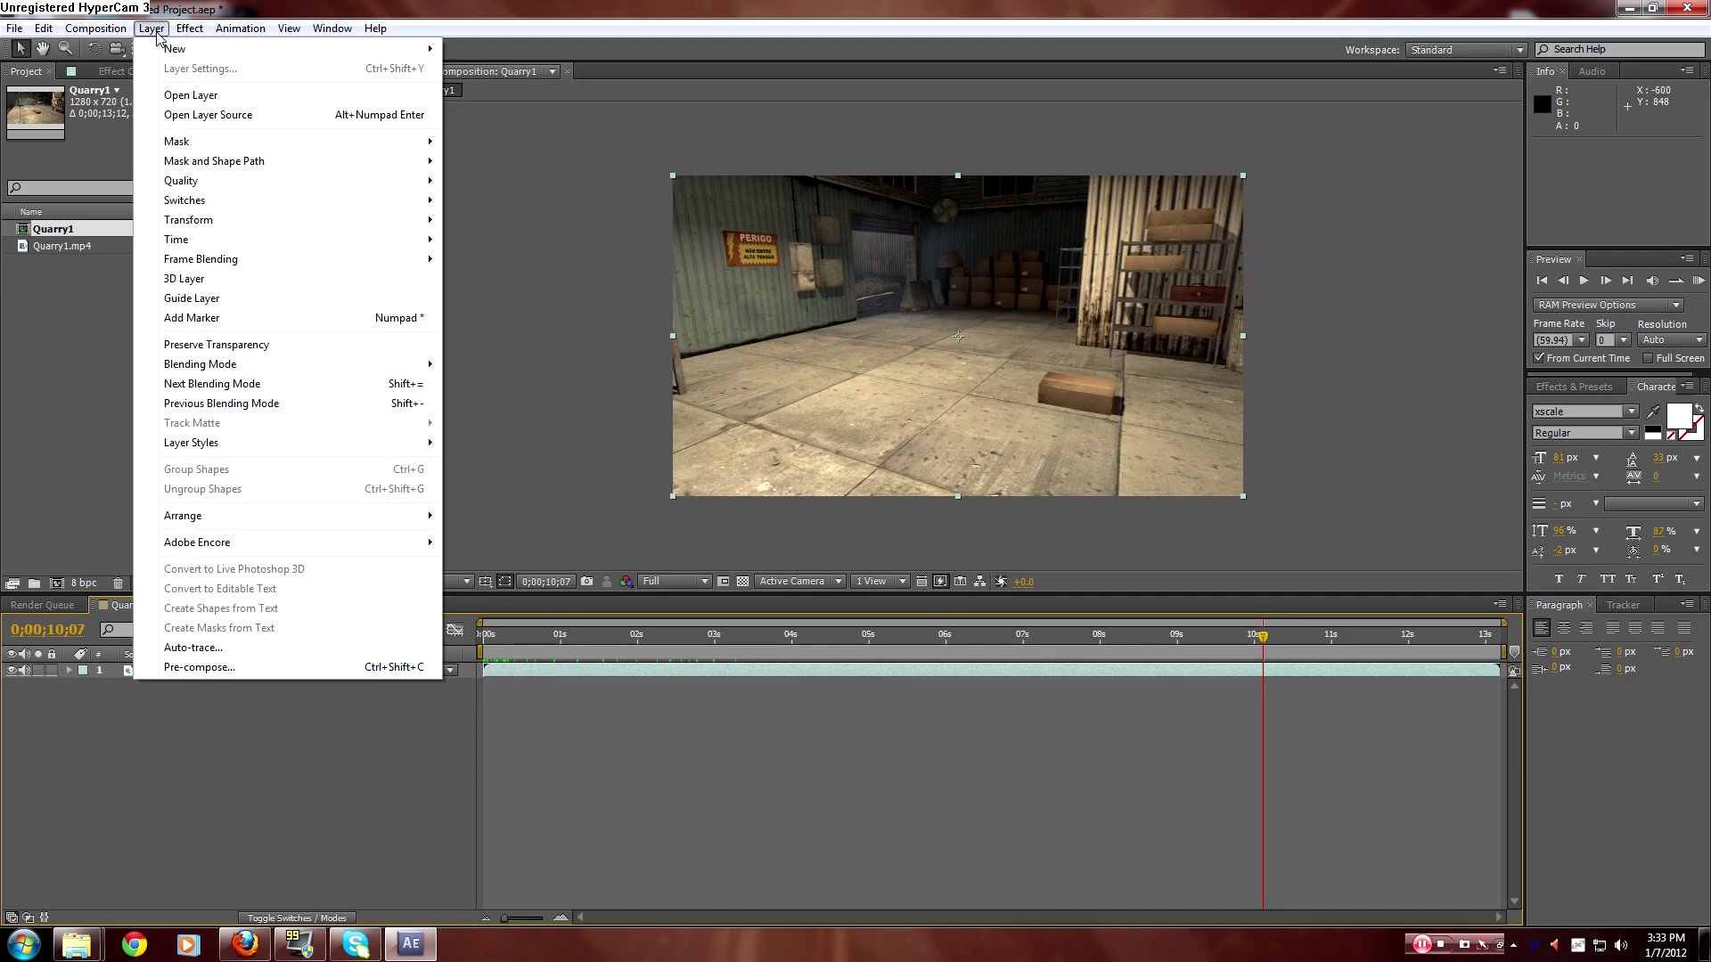
pyautogui.moveTo(240, 29)
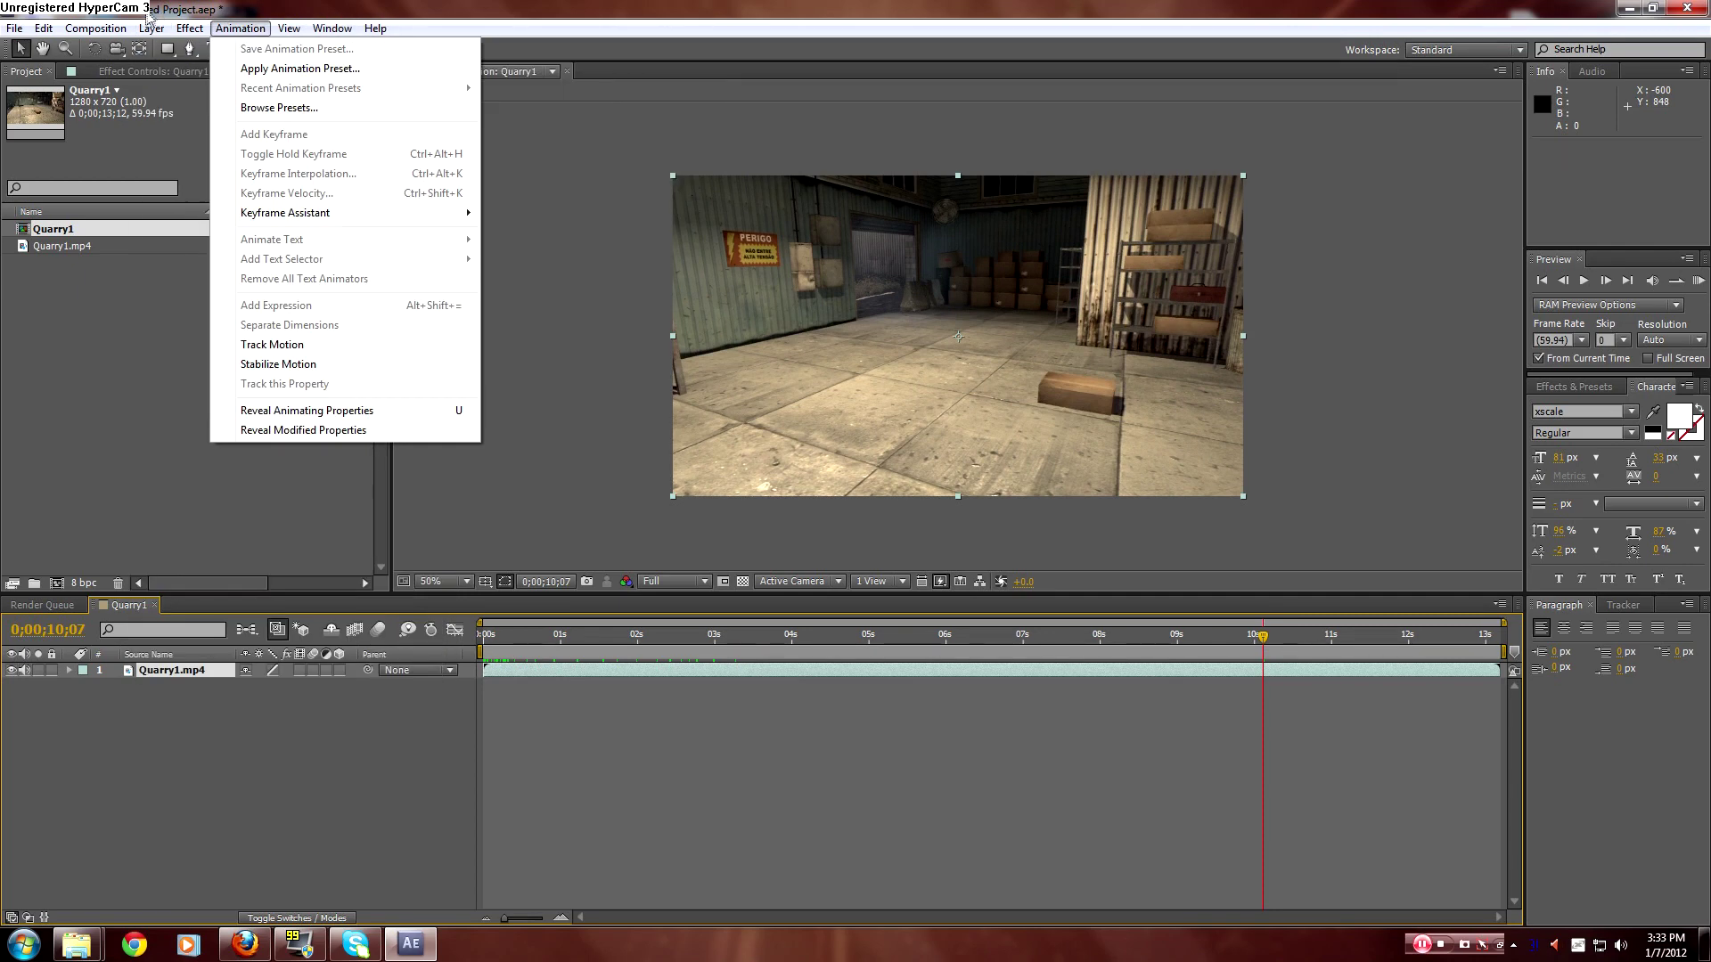
pyautogui.moveTo(153, 29)
pyautogui.click(550, 166)
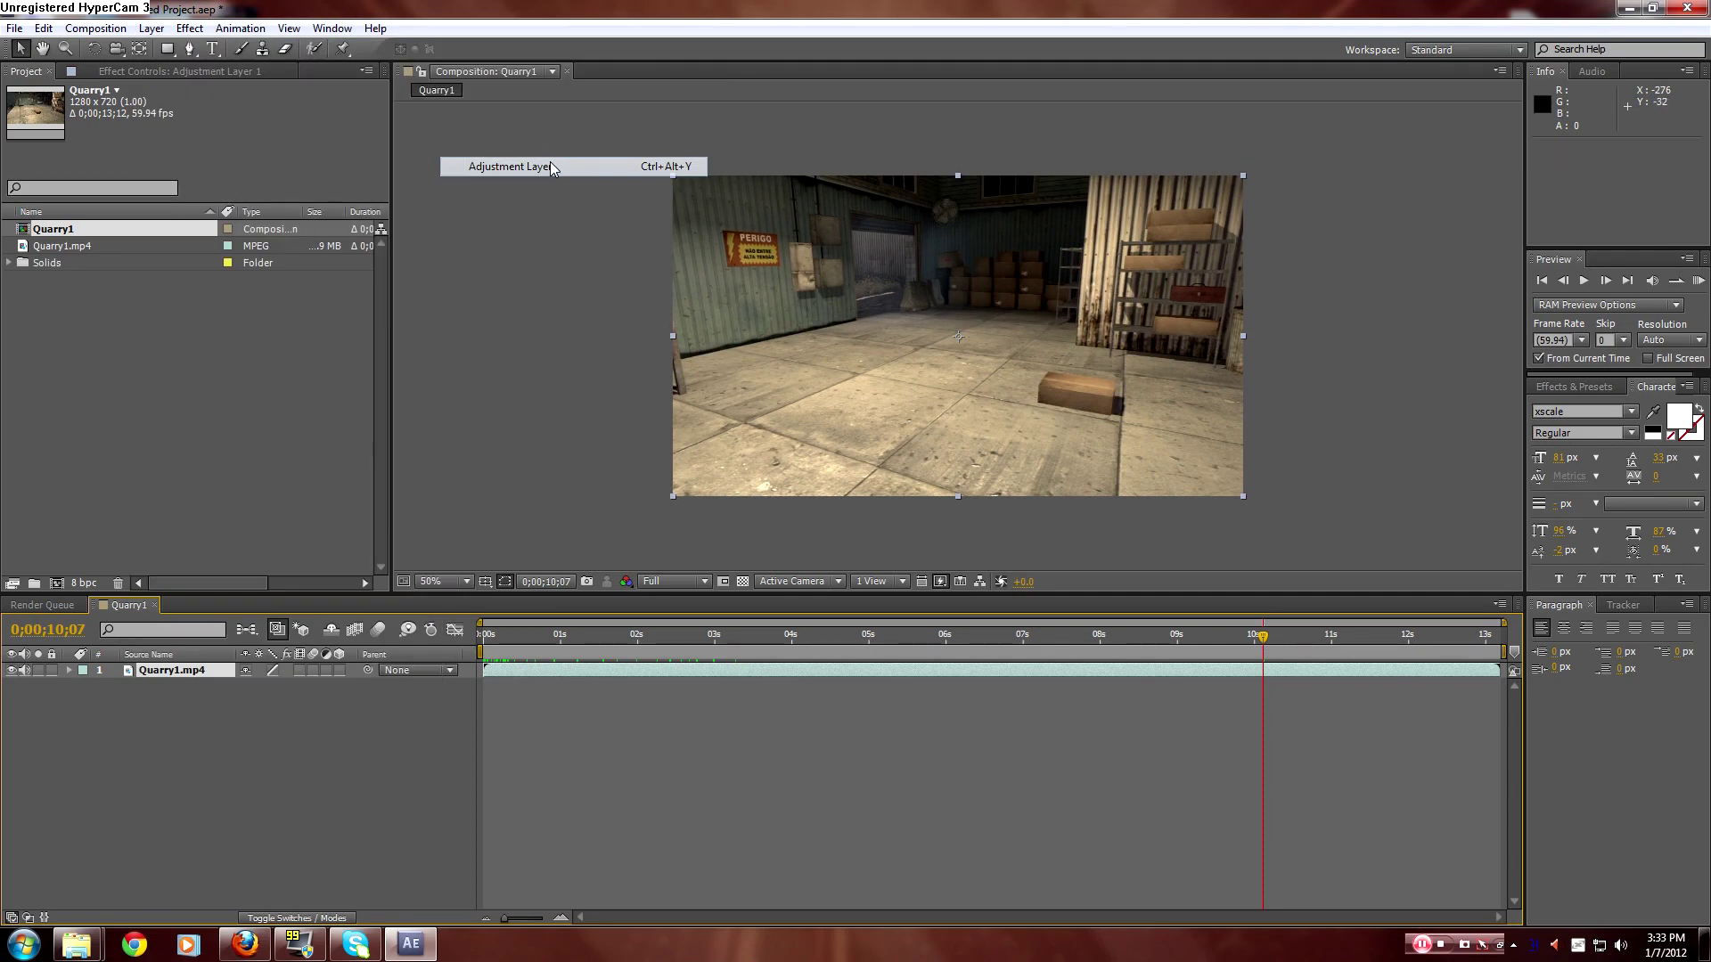
# Apply the Looks effect to the adjustment layer and open its look editor.
pyautogui.click(190, 29)
pyautogui.moveTo(324, 370)
pyautogui.click(481, 370)
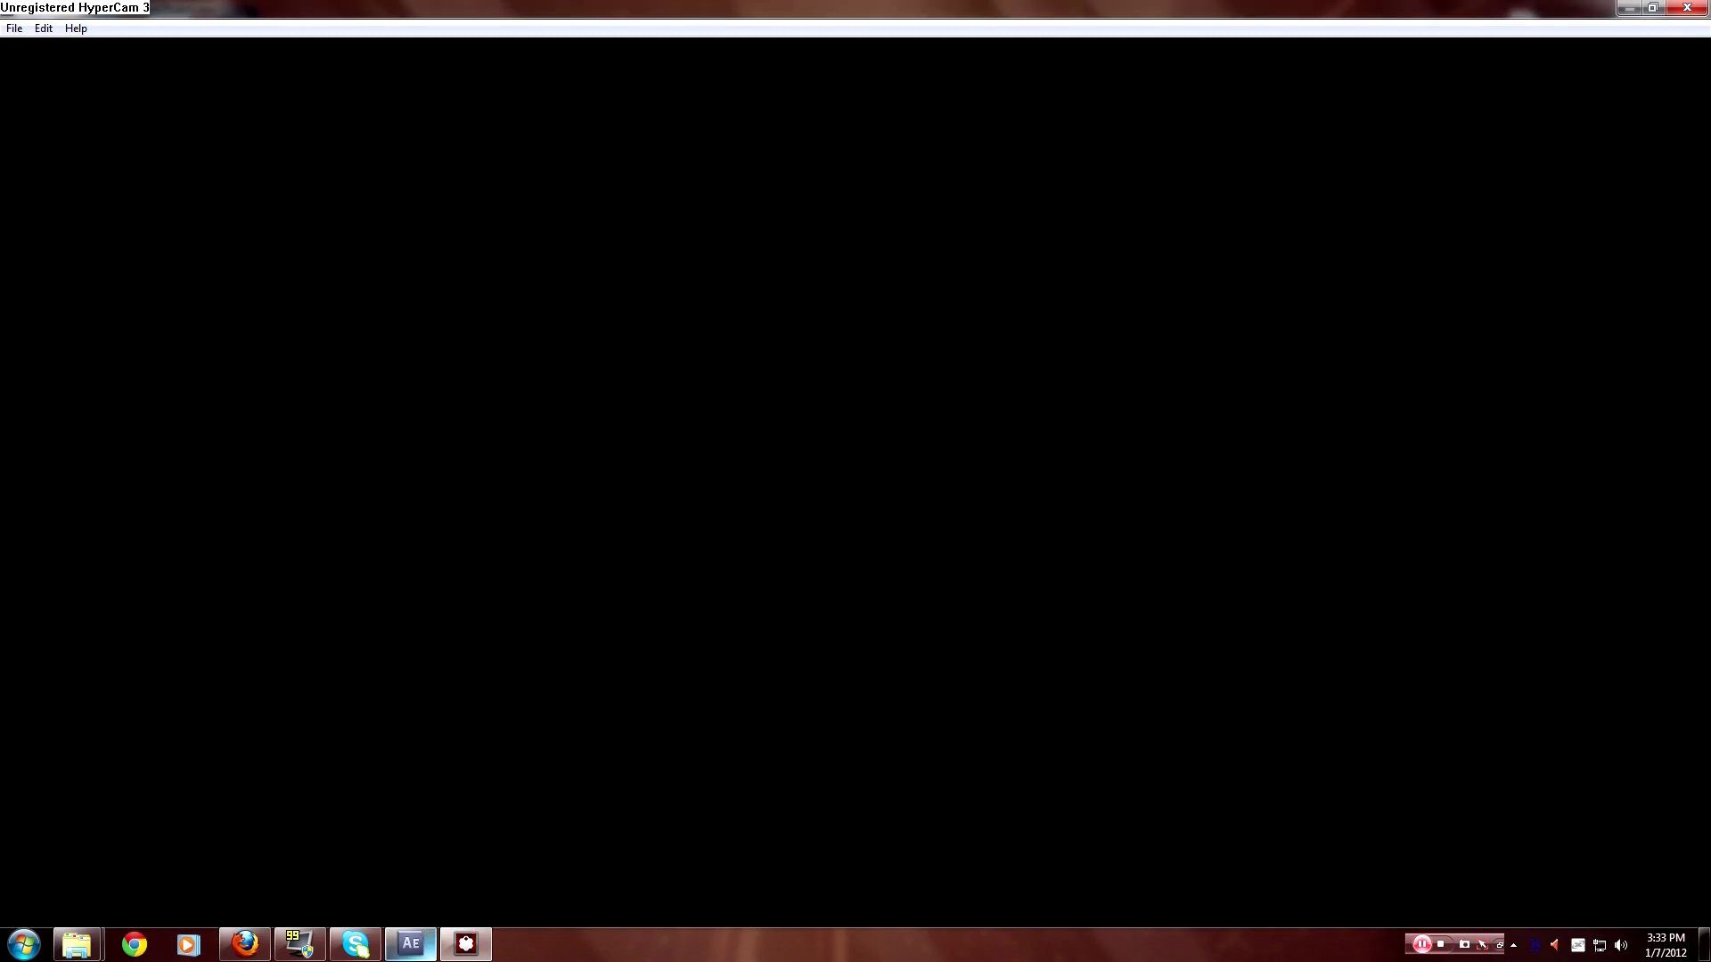
pyautogui.click(245, 944)
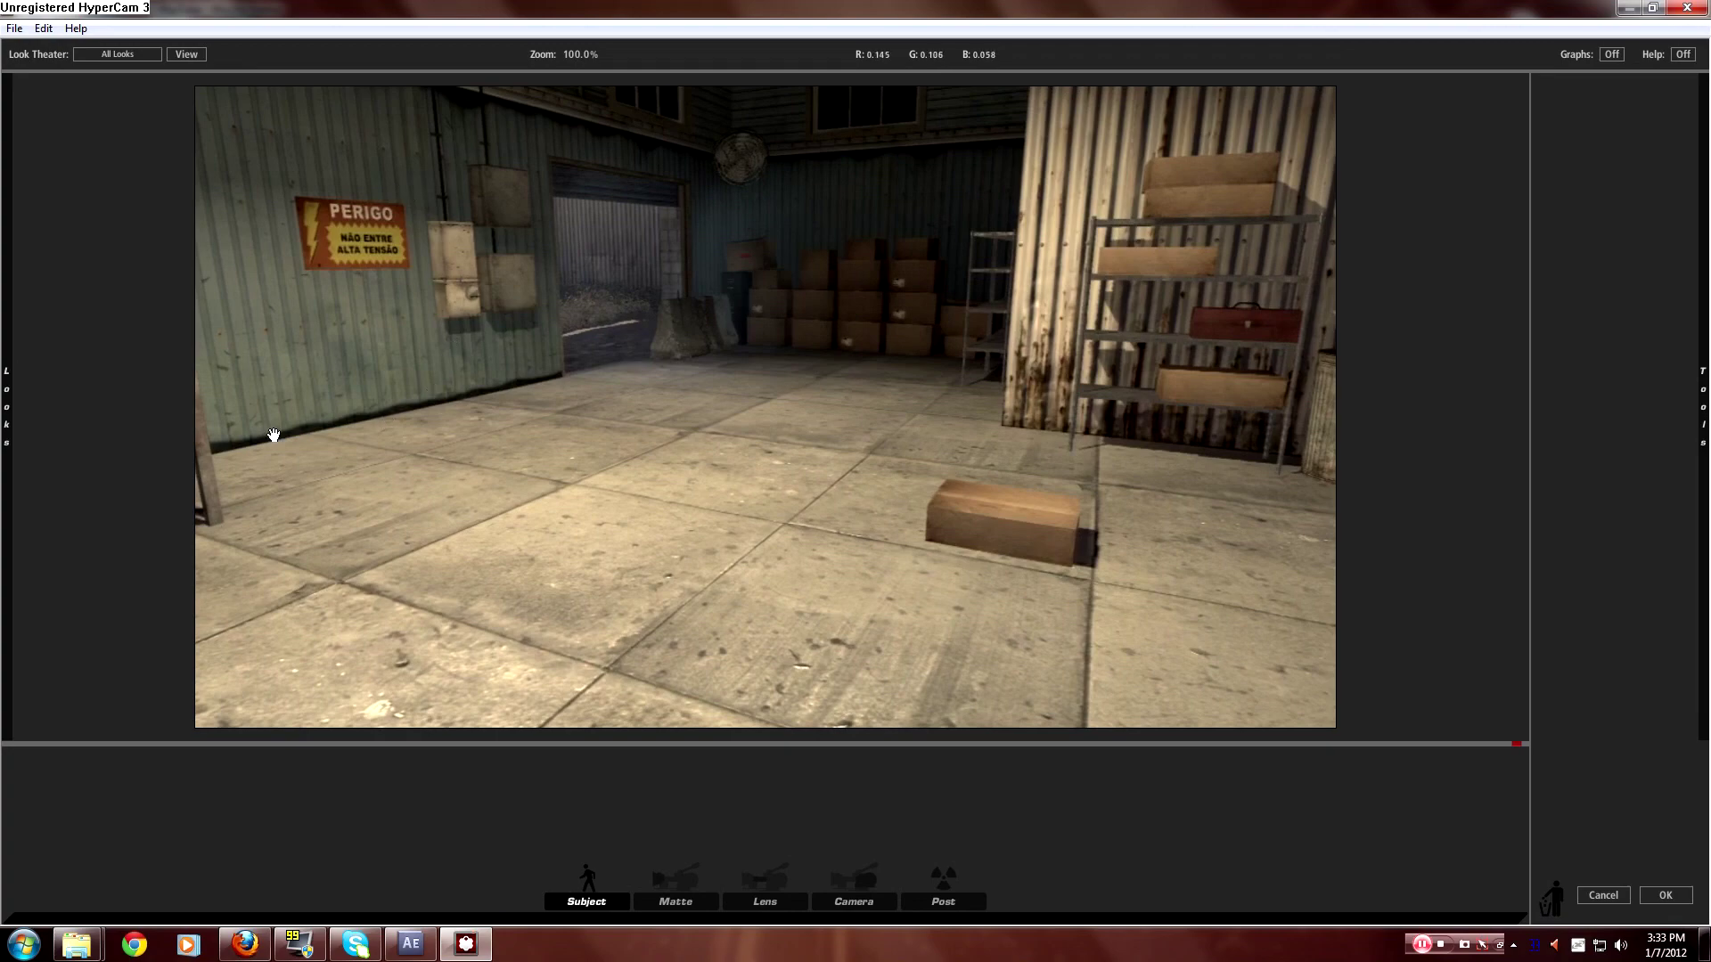
# Choose the custom look preset "Take 5 oce" and apply it to the adjustment layer.
pyautogui.moveTo(5, 397)
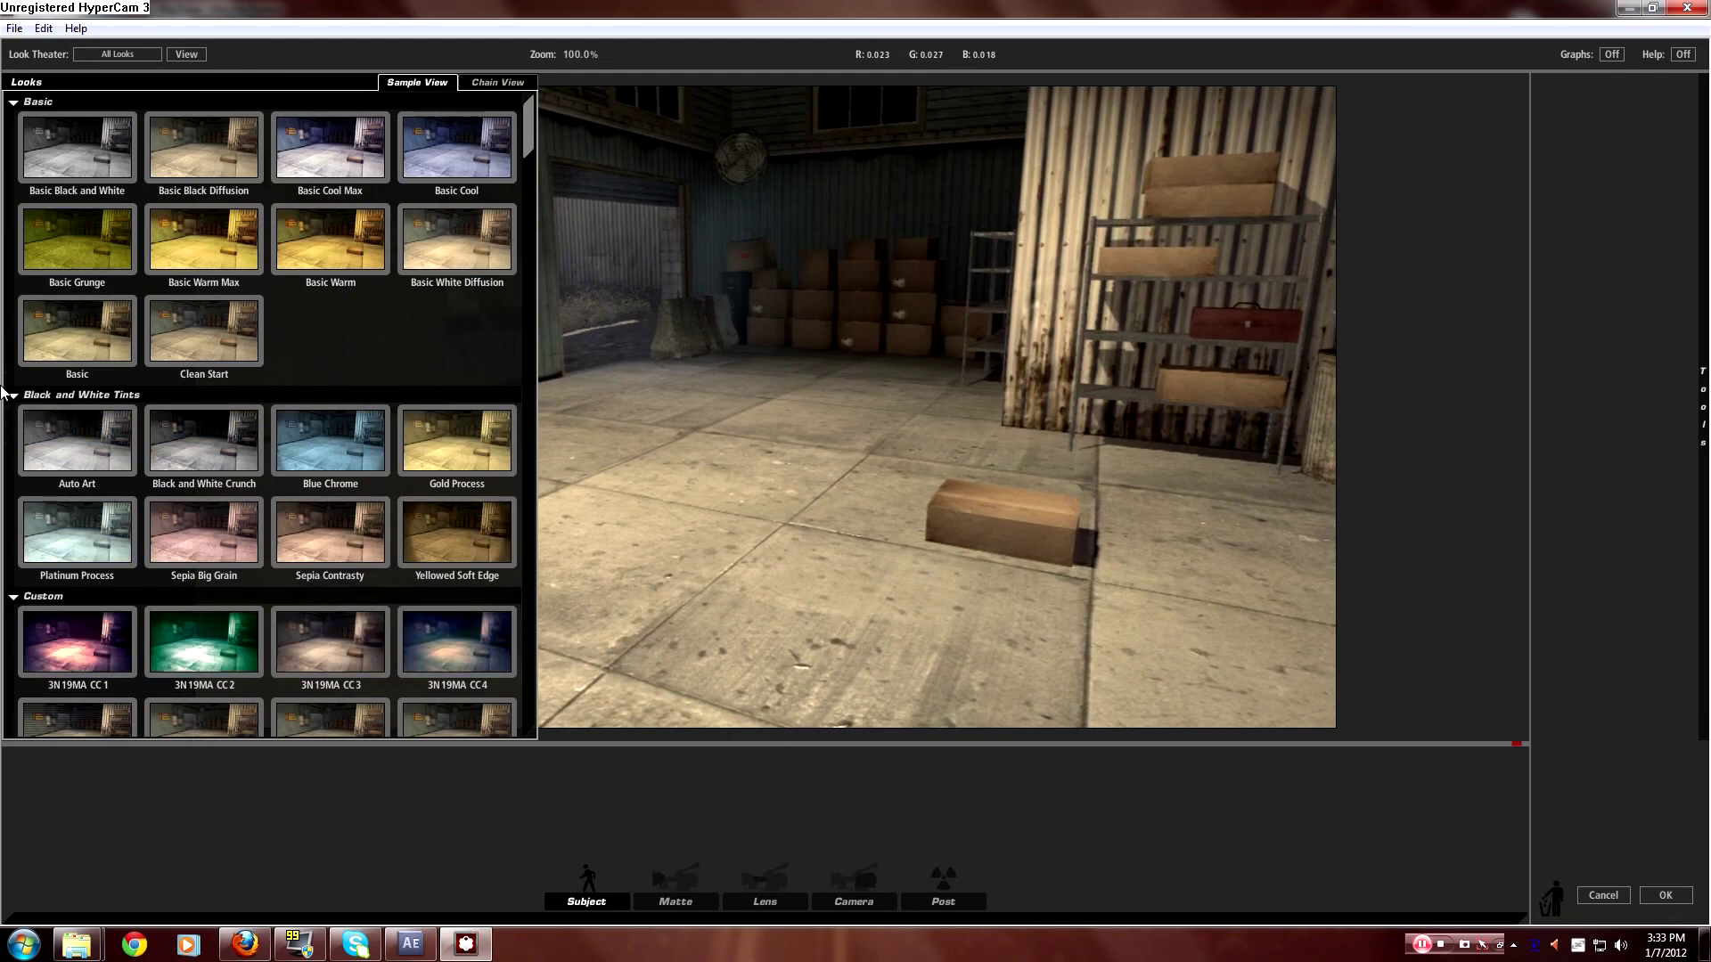
pyautogui.scroll(-3, 199, 457)
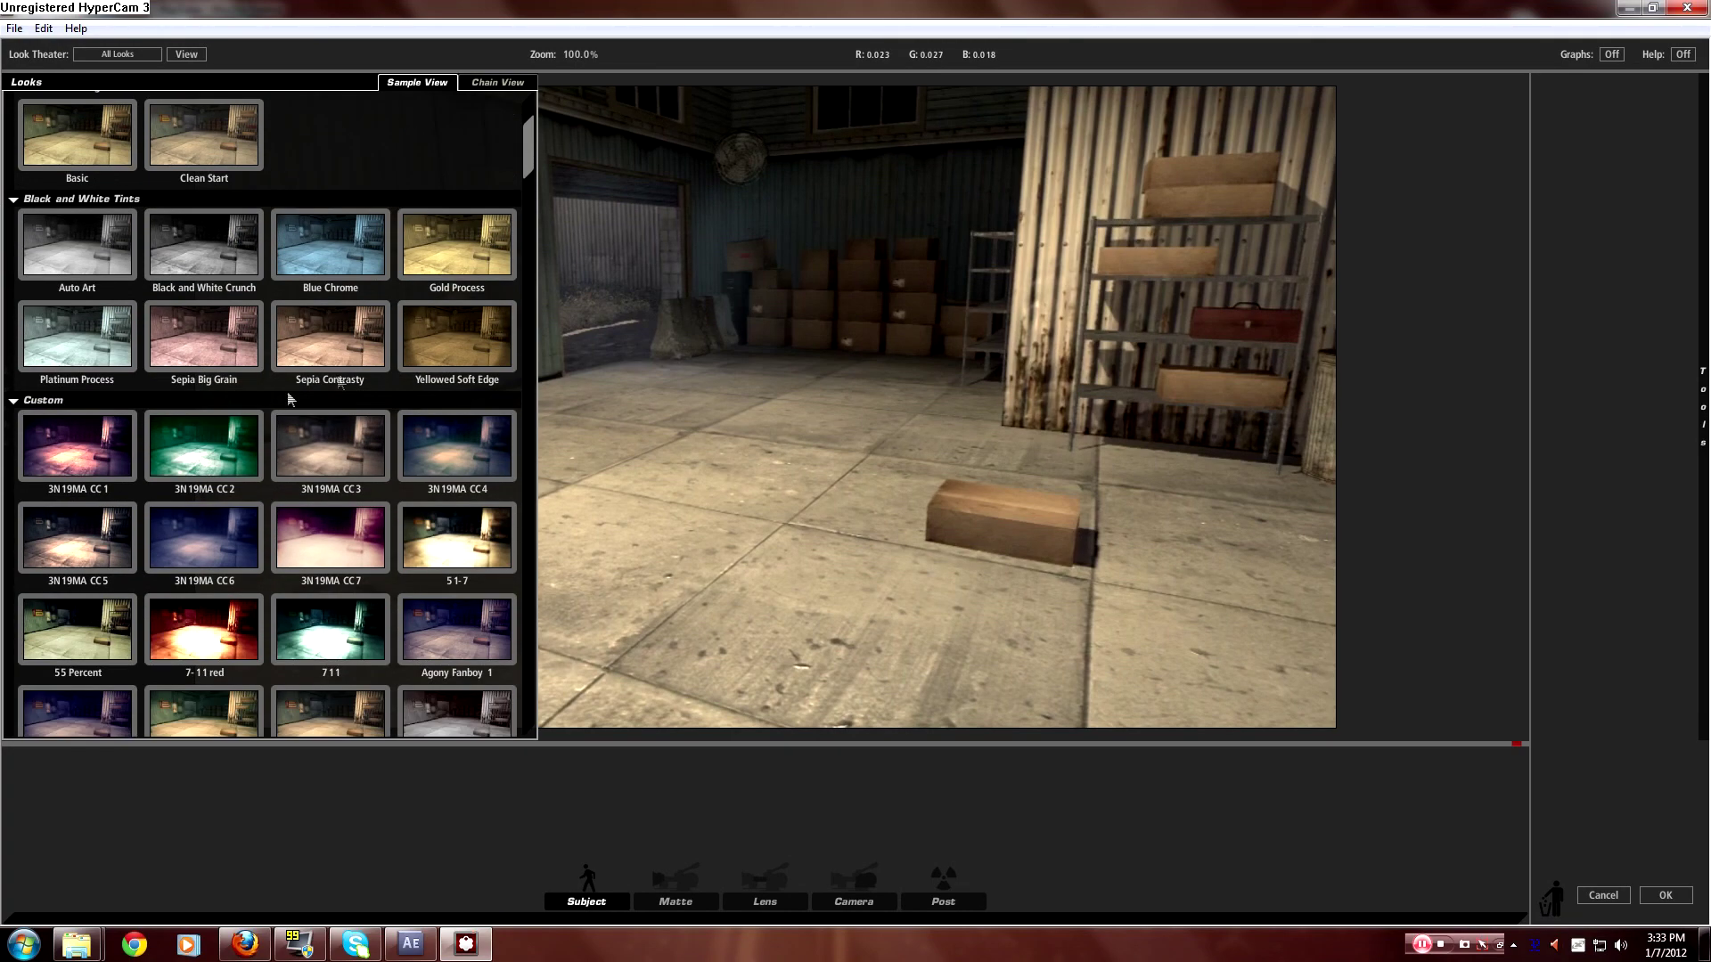
pyautogui.scroll(-7, 317, 408)
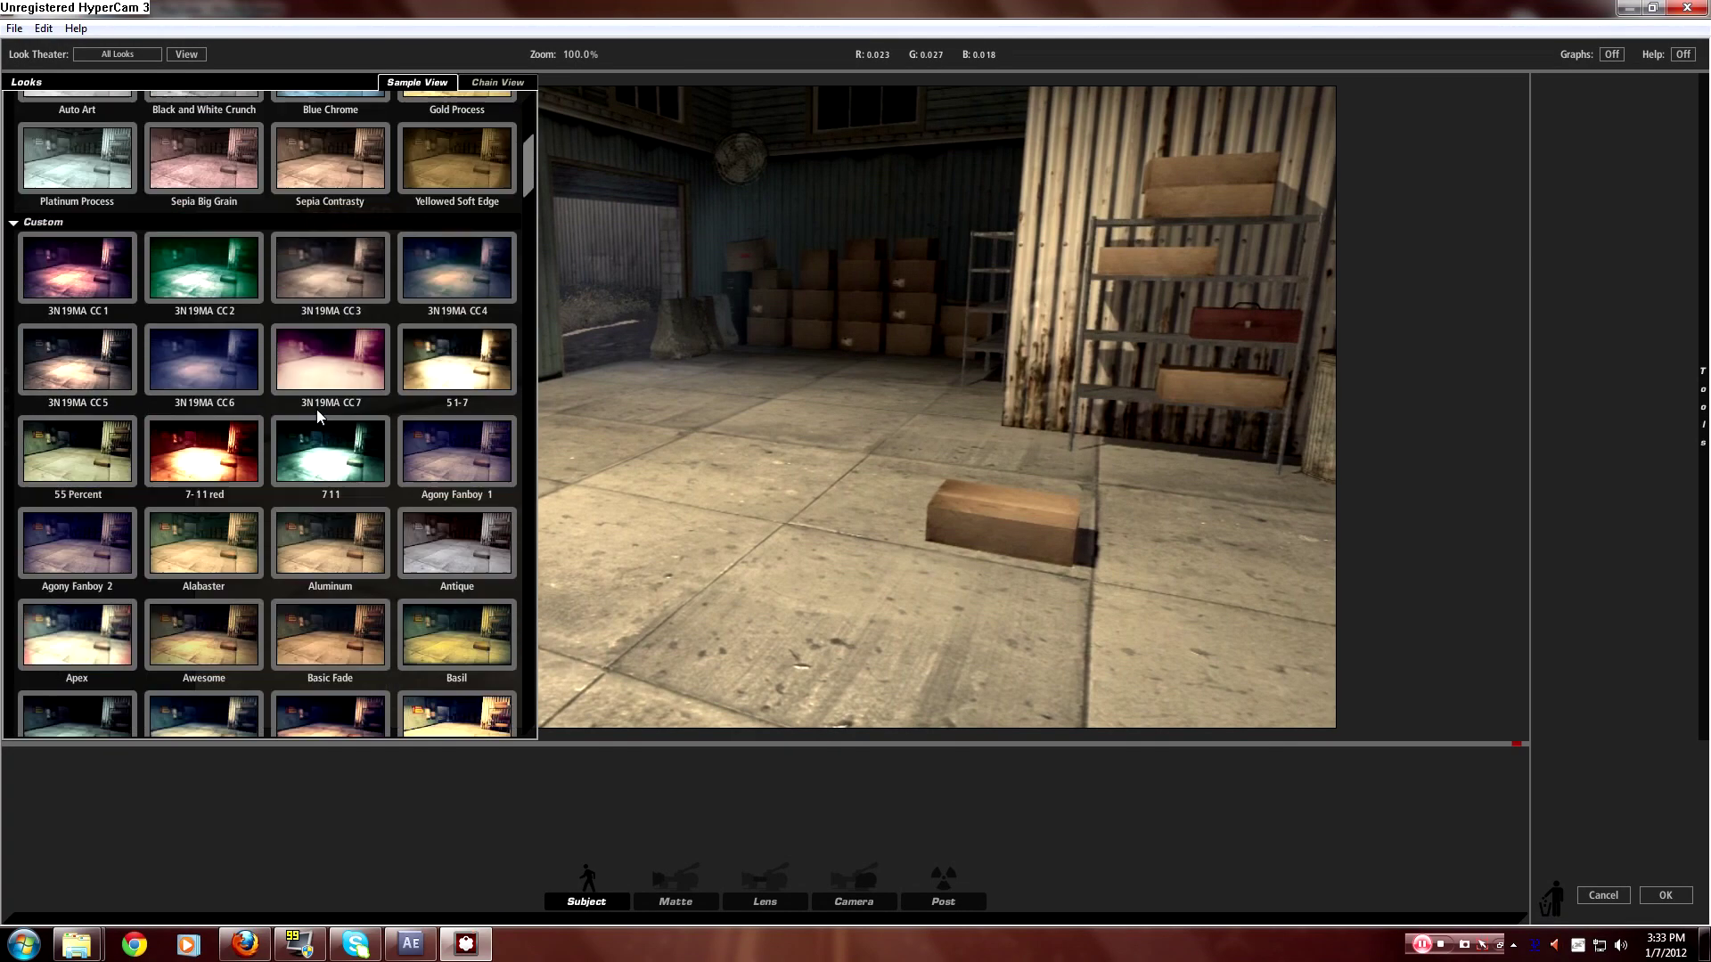
pyautogui.scroll(-4, 318, 410)
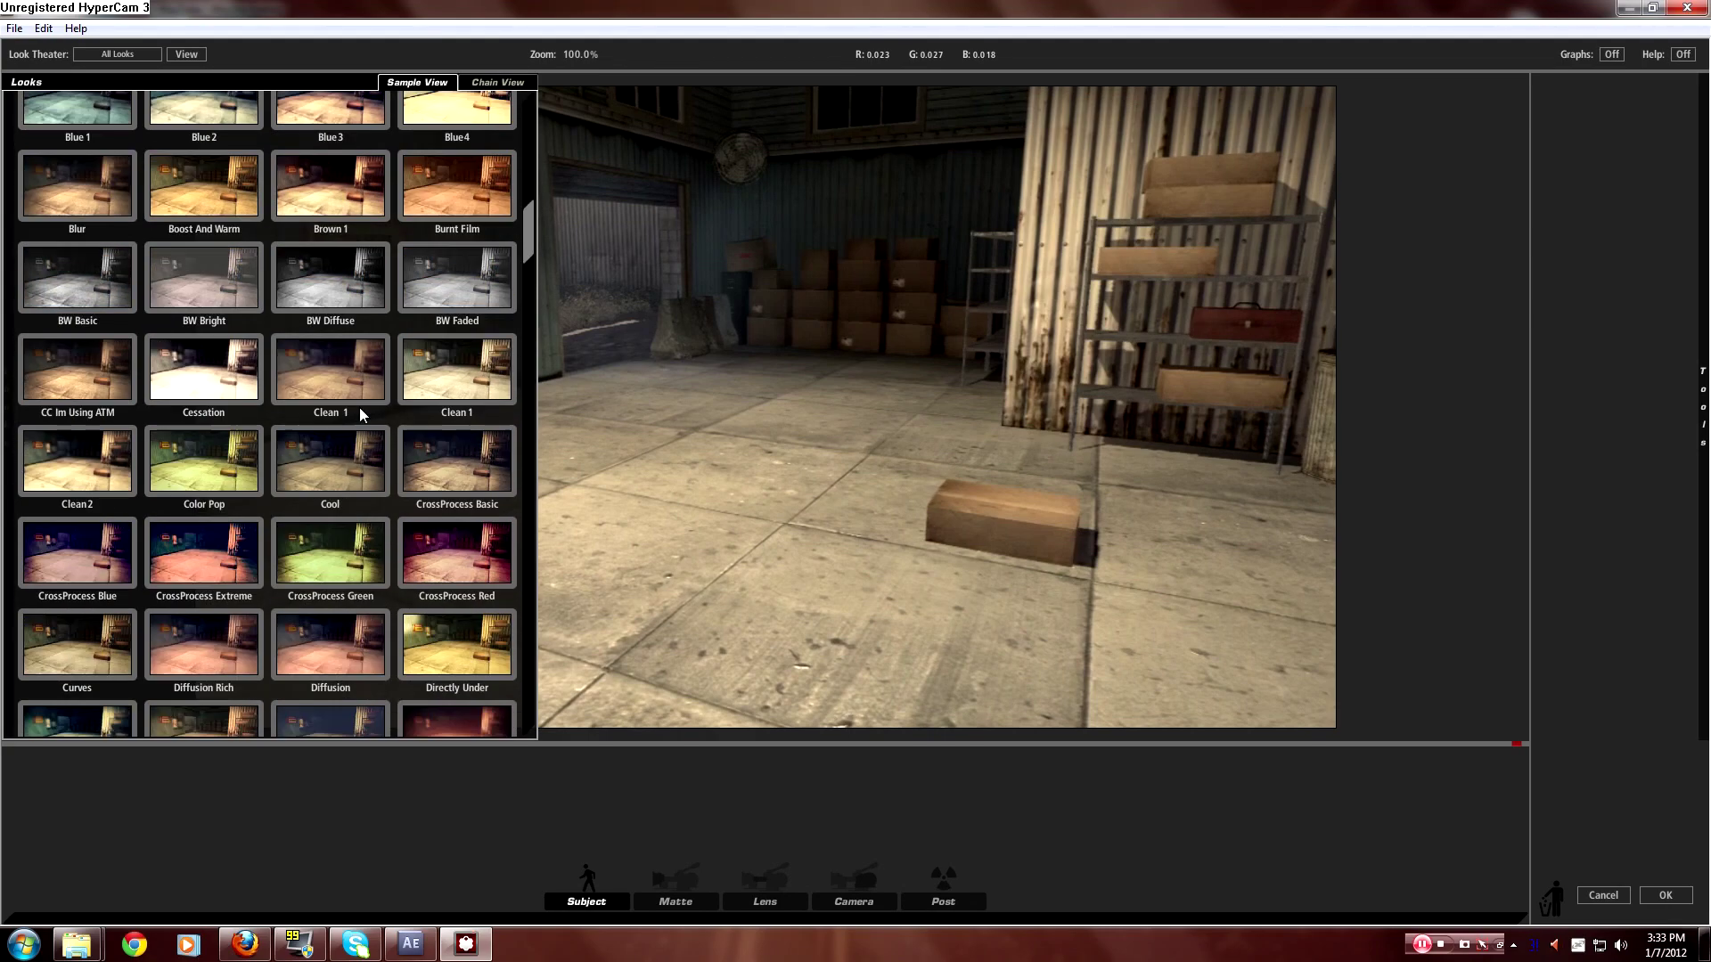
pyautogui.scroll(-4, 387, 394)
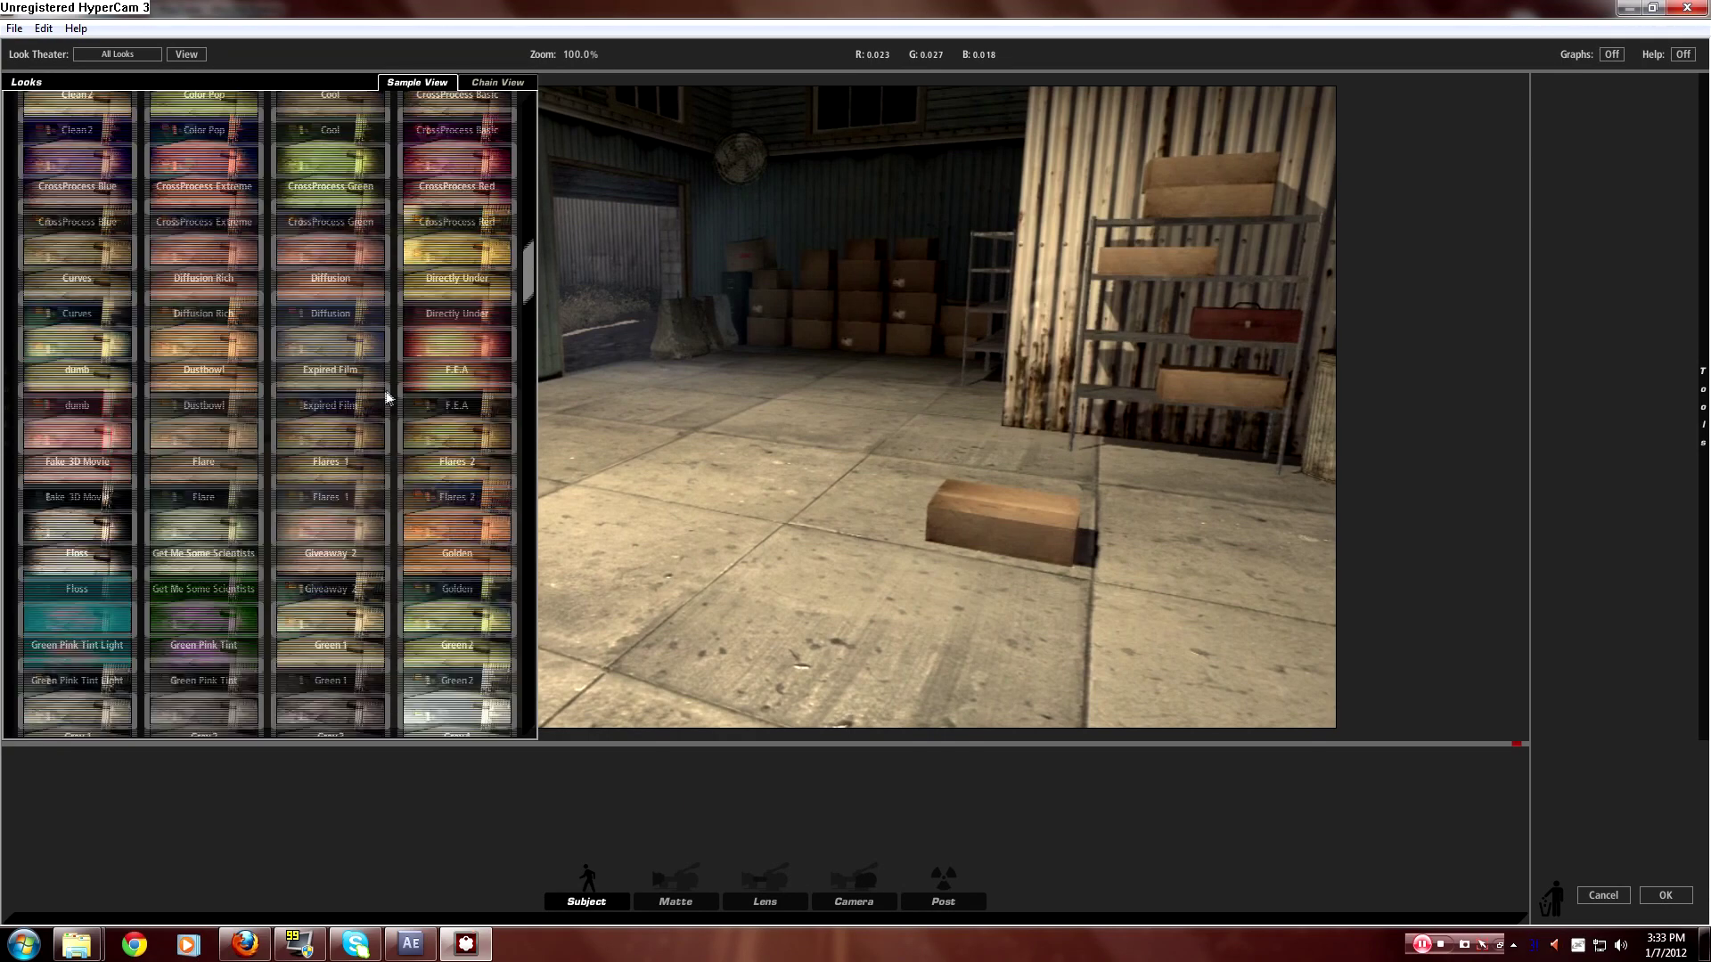
pyautogui.scroll(-5, 377, 403)
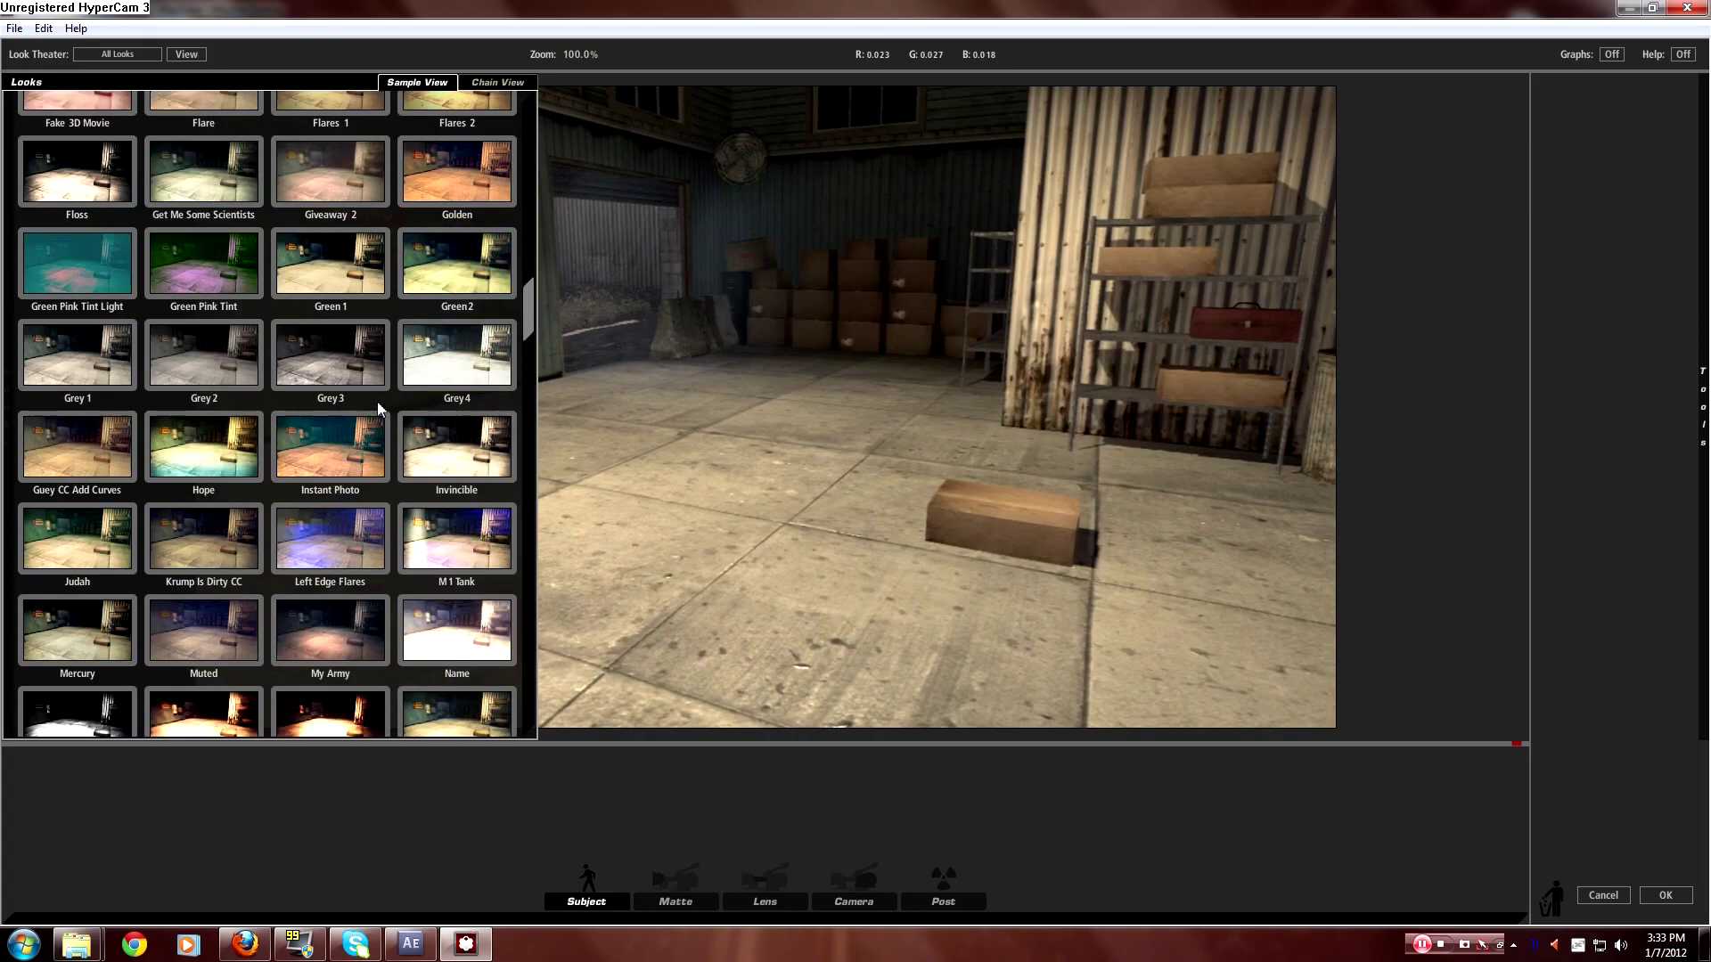
pyautogui.scroll(-5, 372, 397)
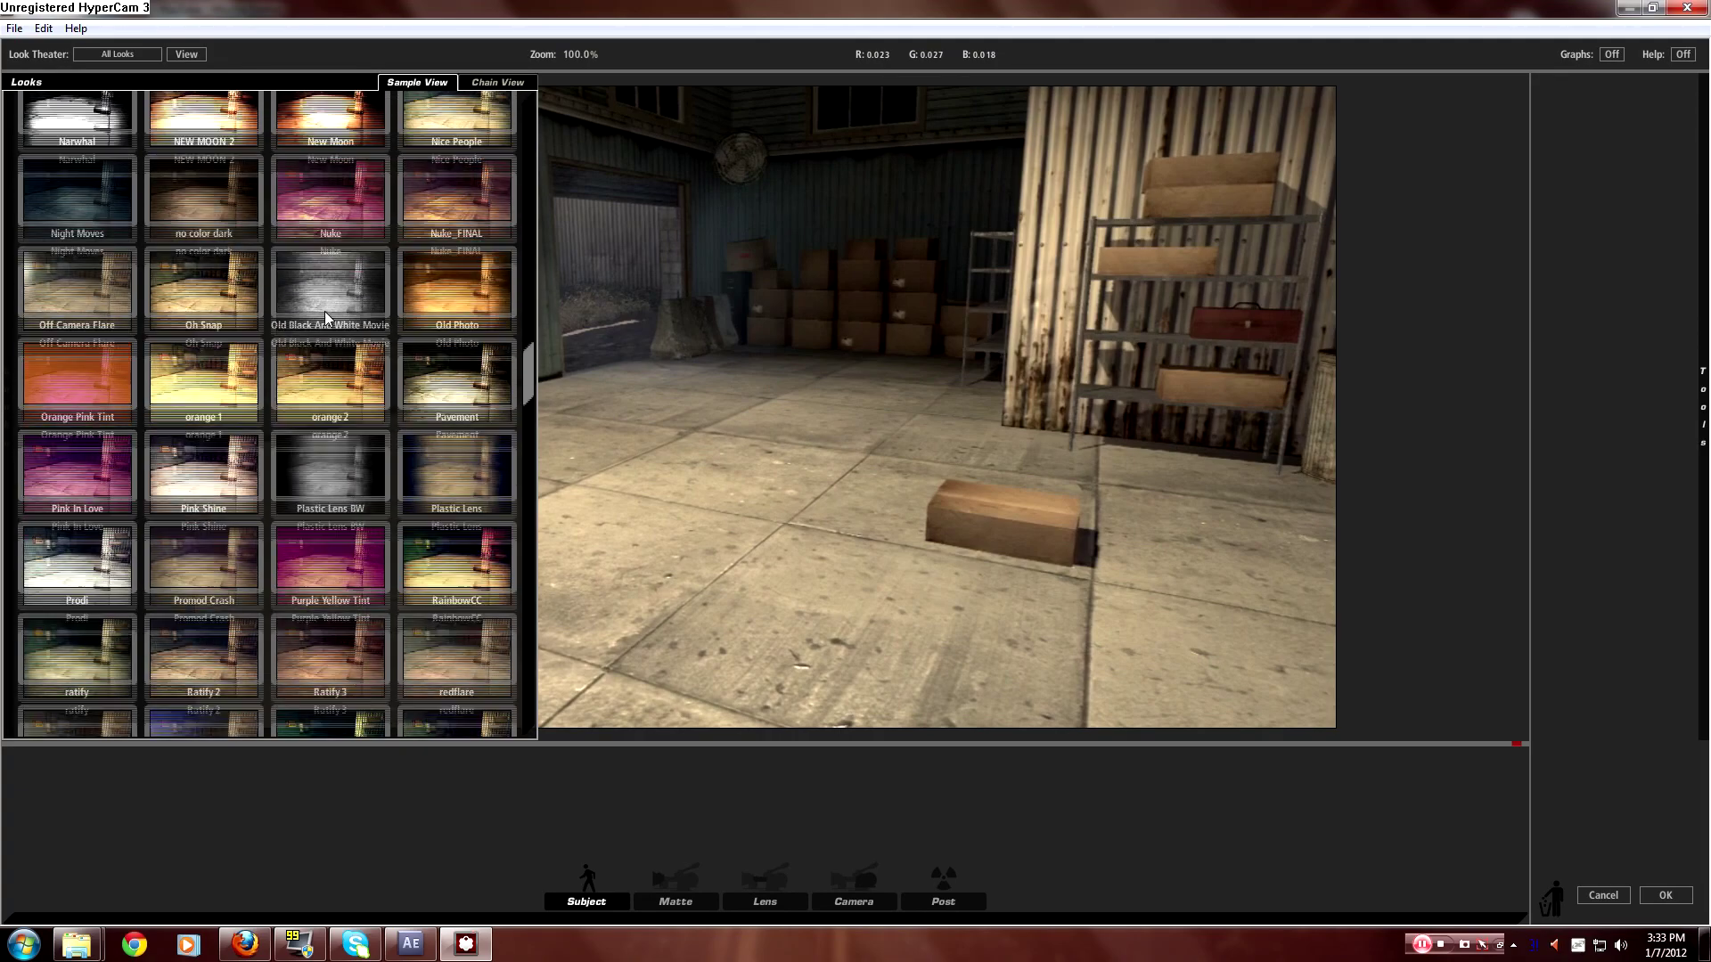
pyautogui.scroll(-4, 262, 525)
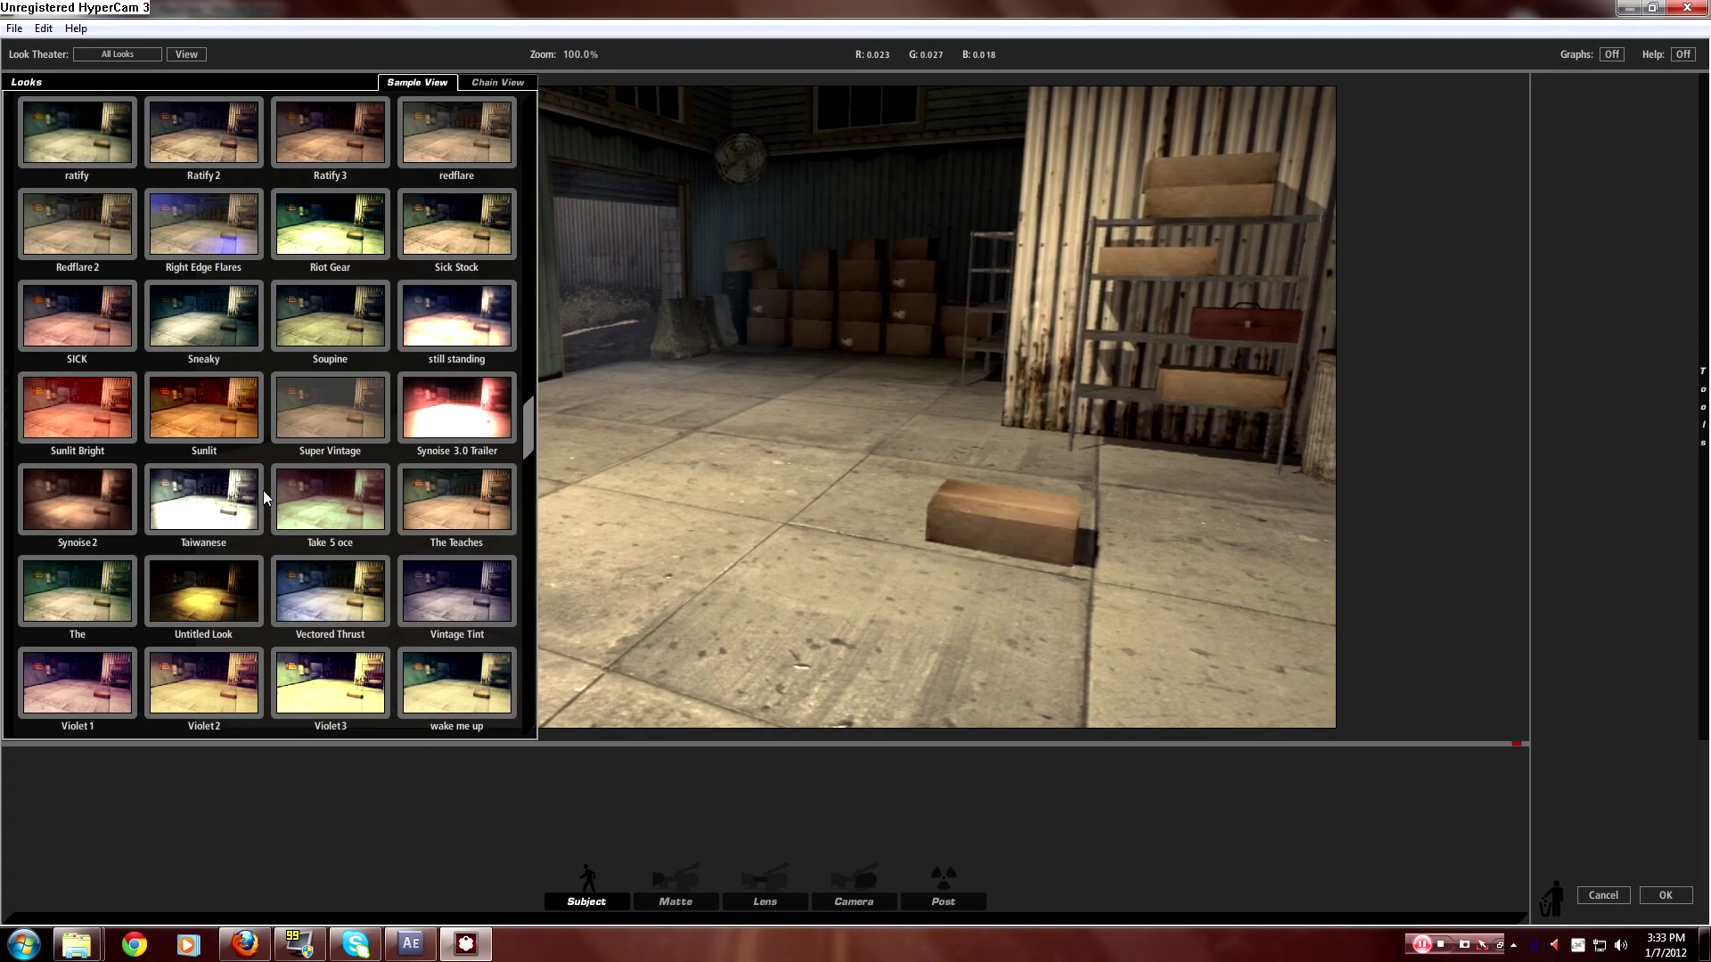
pyautogui.scroll(4, 266, 481)
pyautogui.click(312, 508)
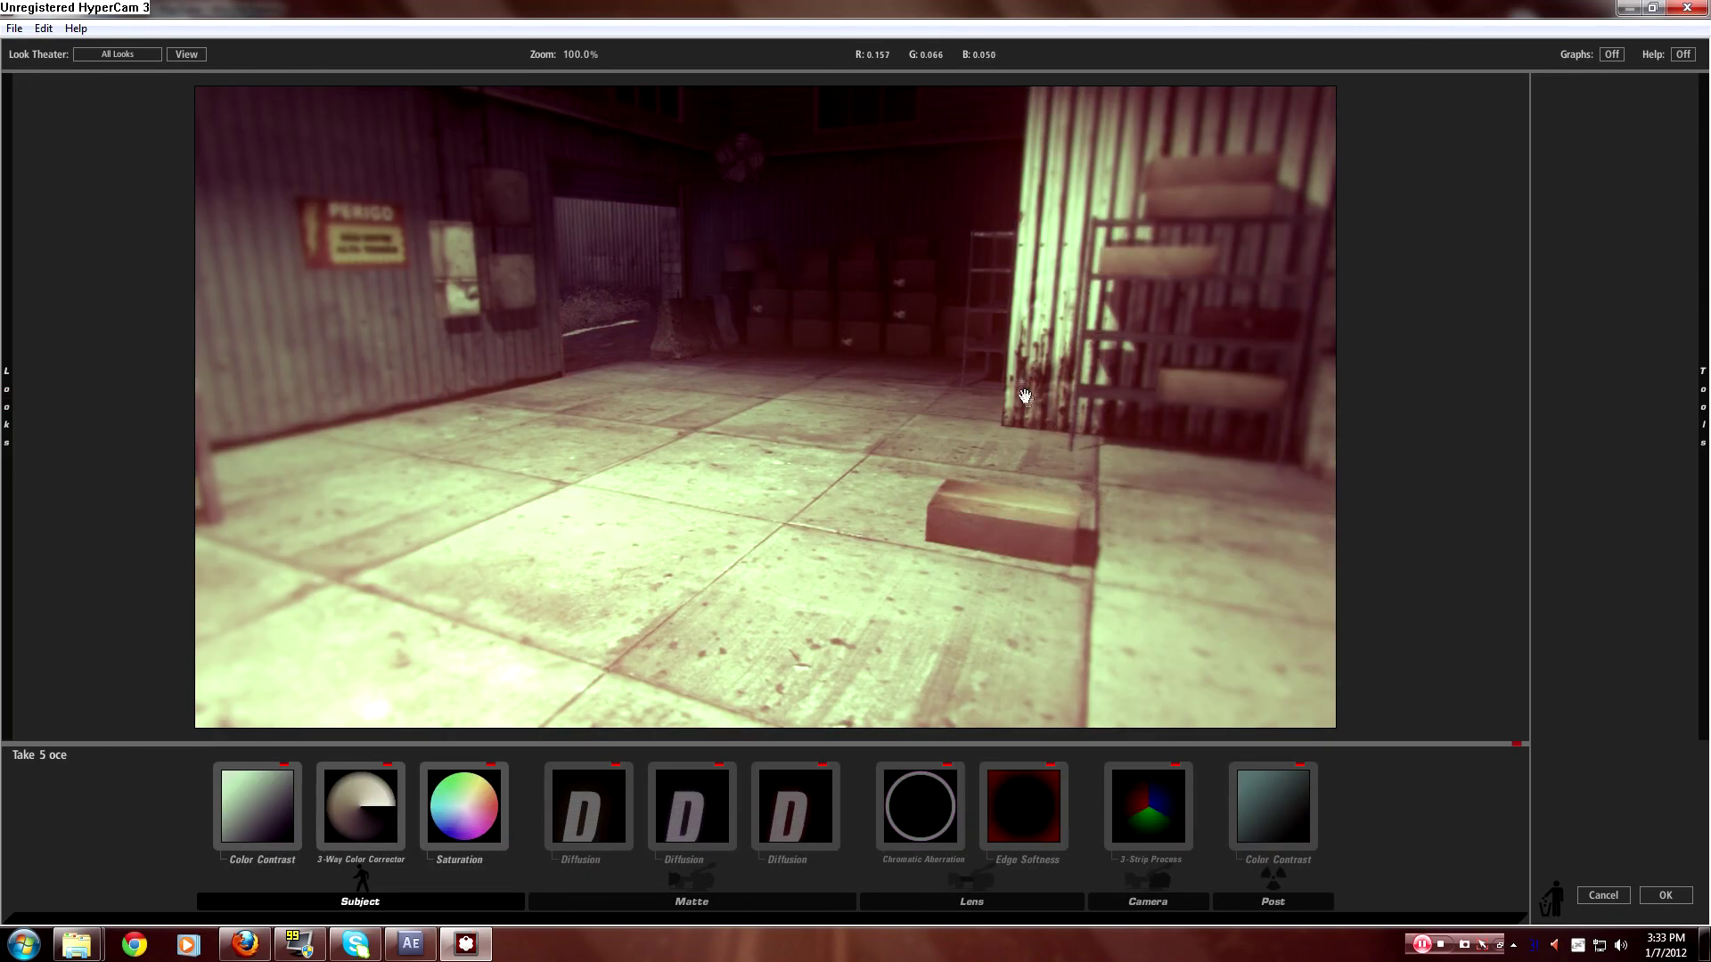
pyautogui.click(1663, 896)
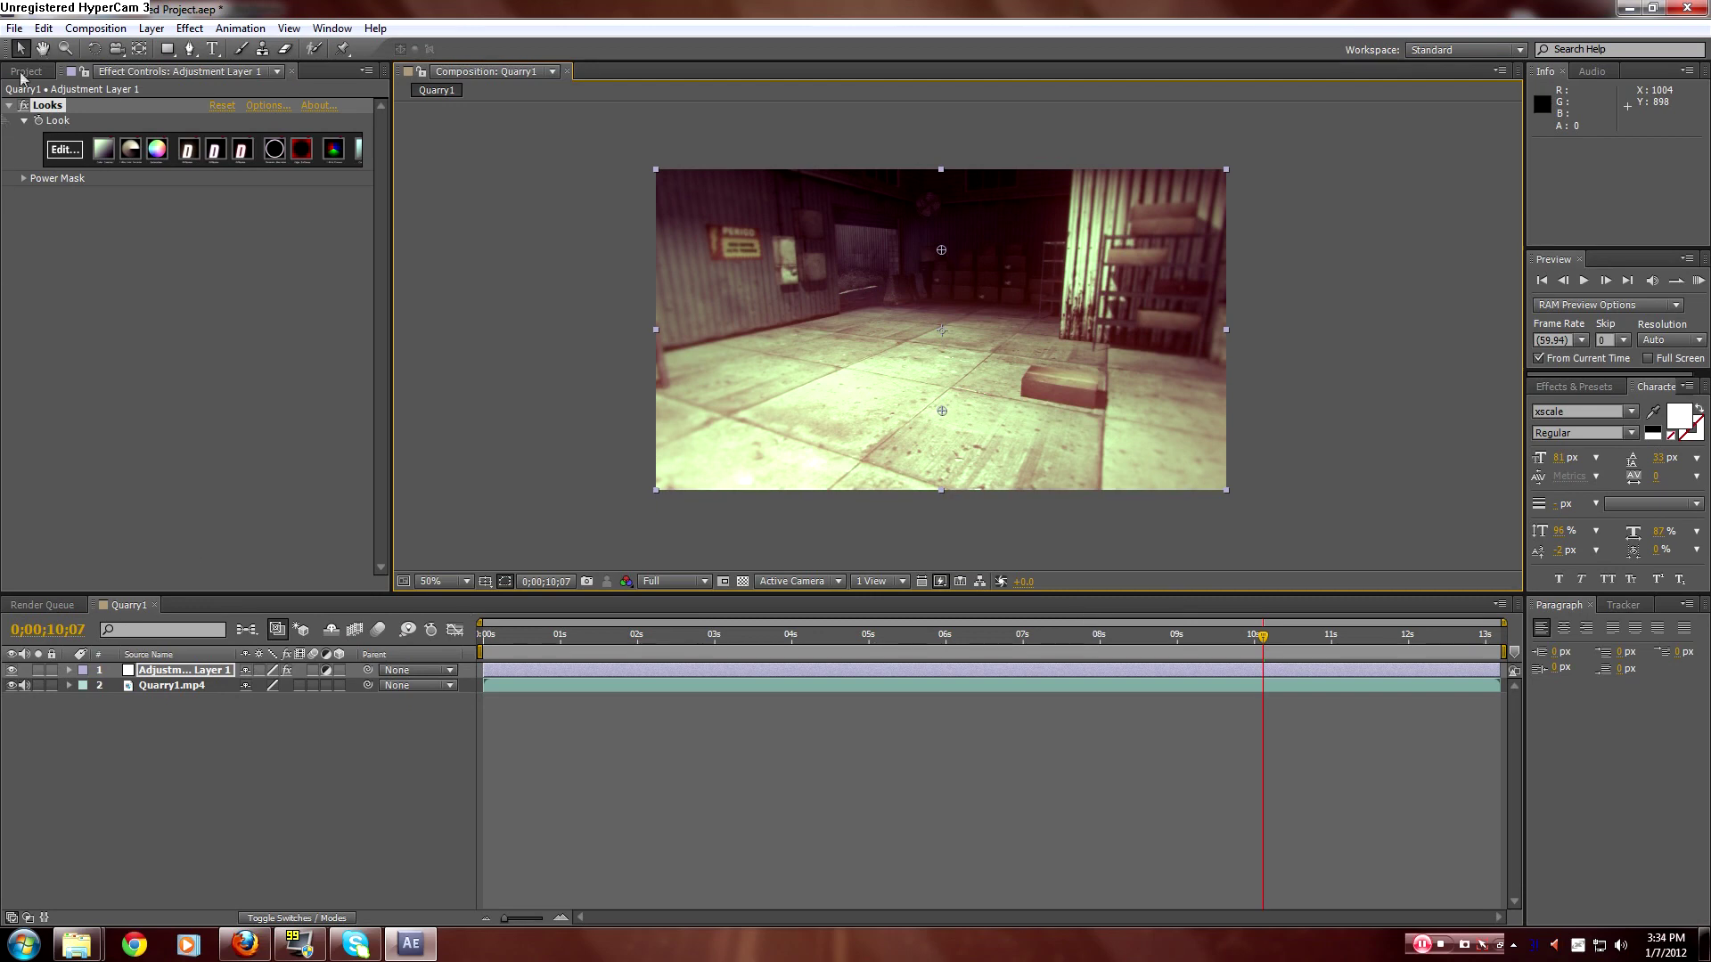
# Create a new 1280 x 720 composition at 59.94 frames per second with a duration of 0;03;10;20.
pyautogui.click(122, 29)
pyautogui.click(125, 46)
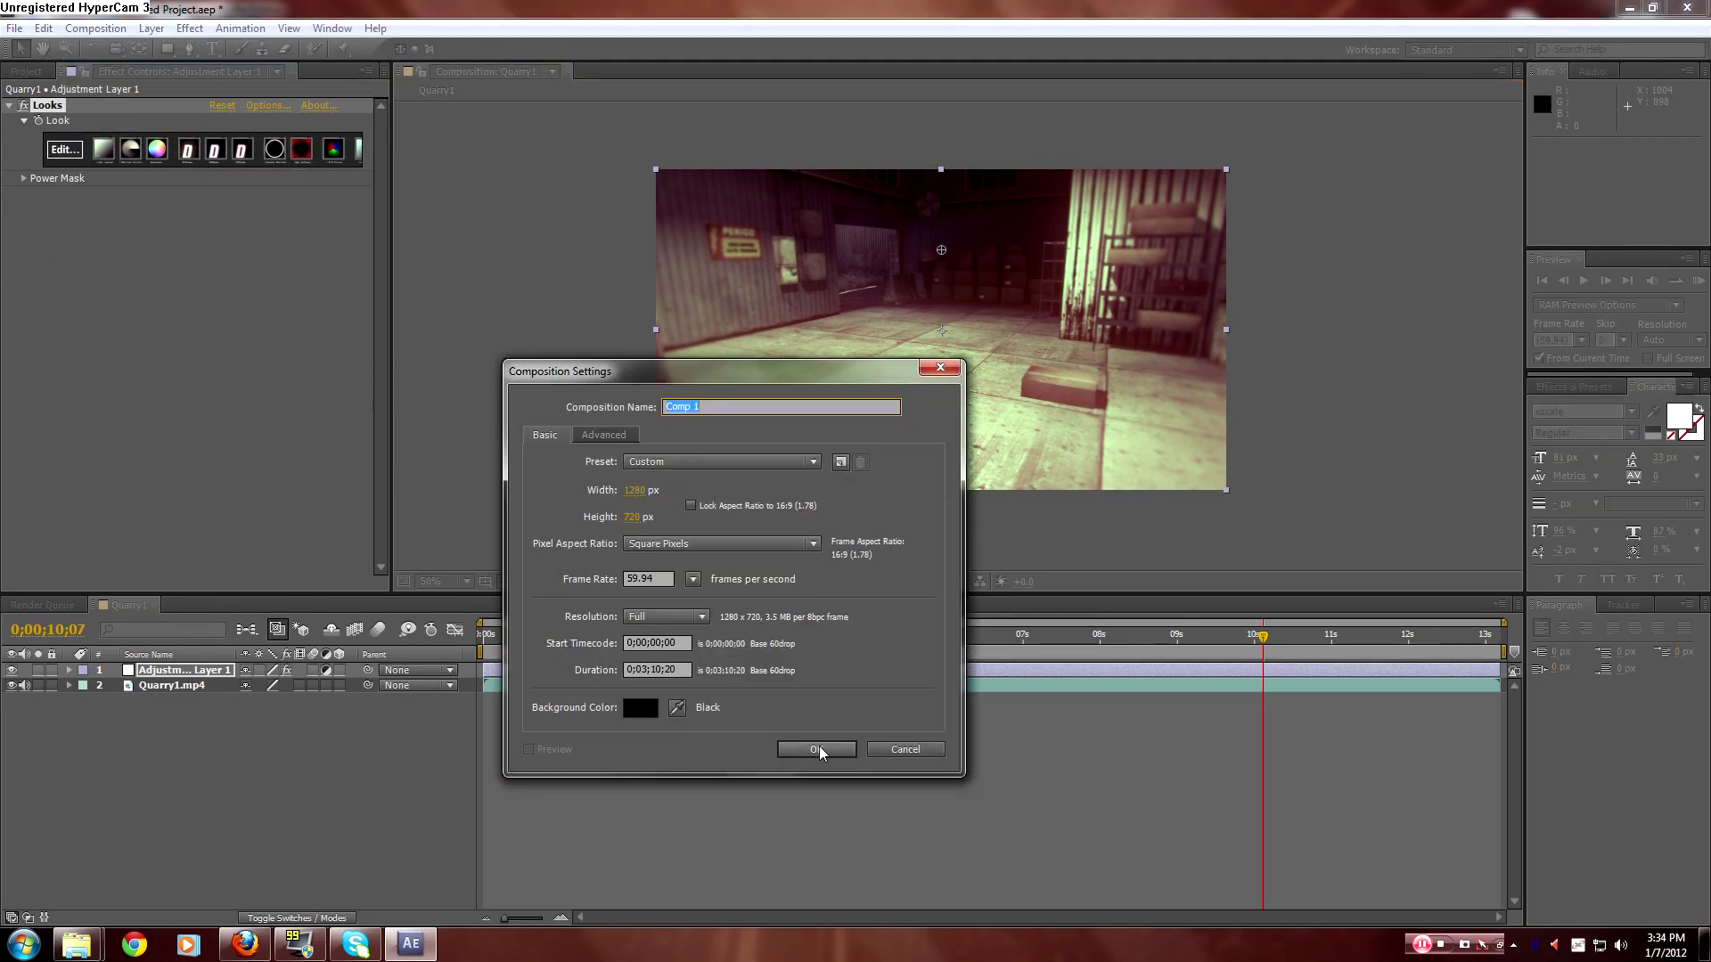
pyautogui.click(817, 749)
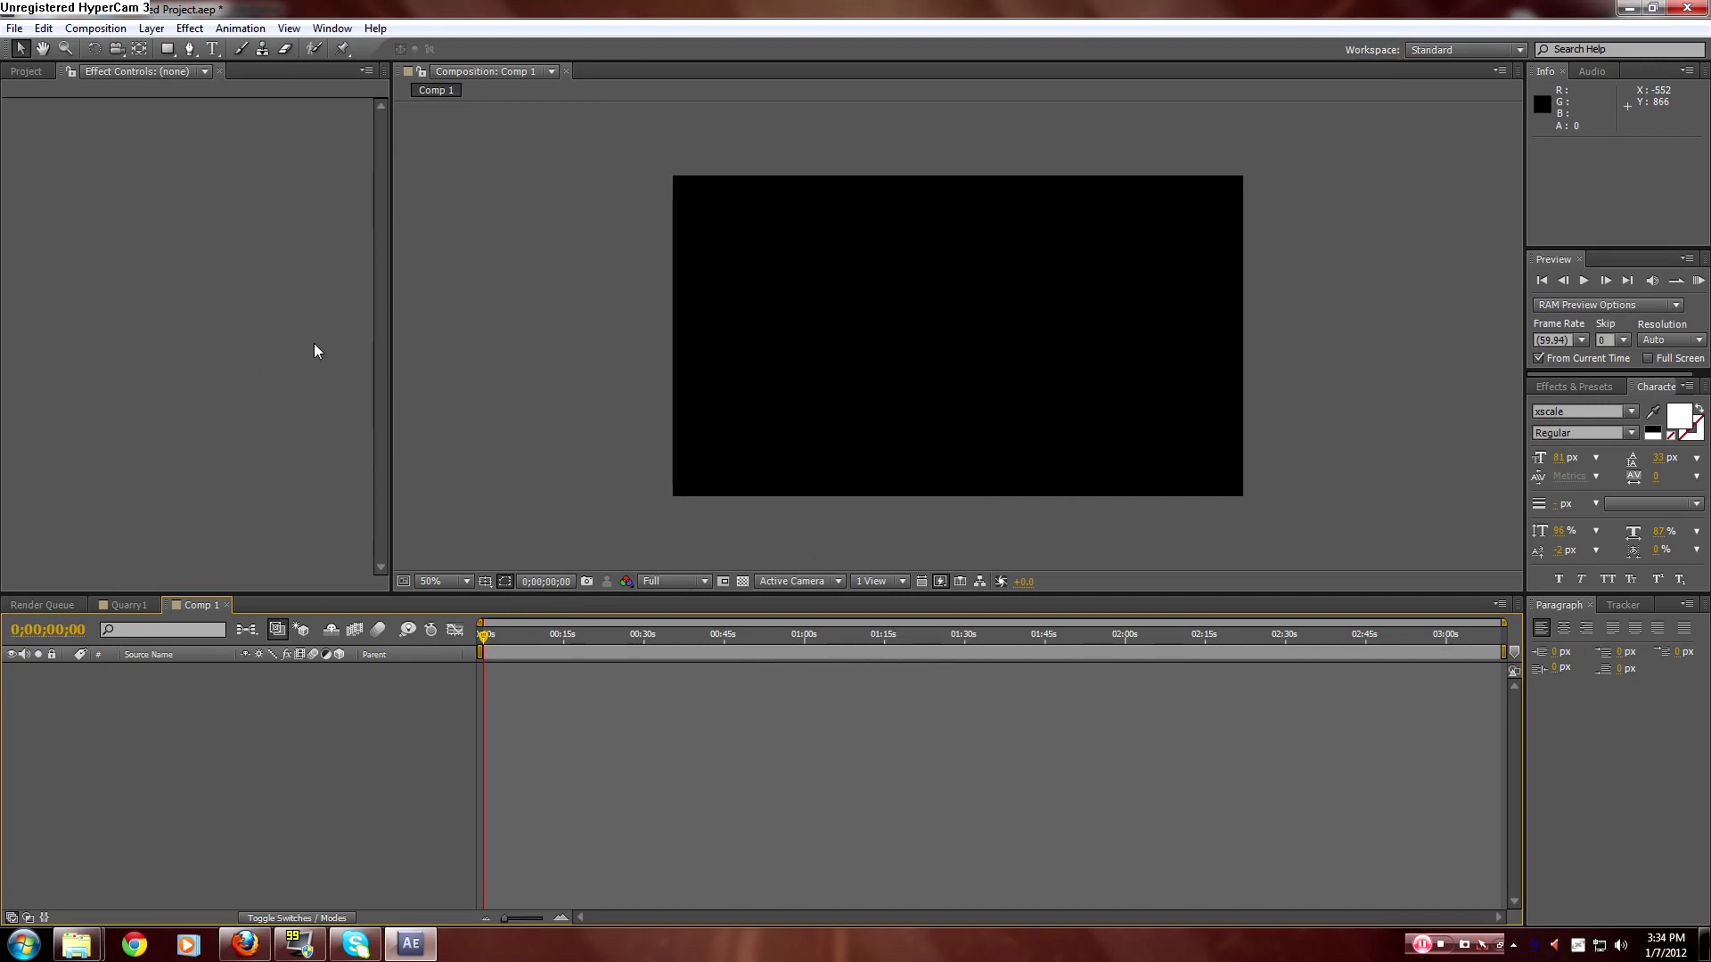
# Choose the Rectangle tool and set its fill color to a medium blue.
pyautogui.click(174, 50)
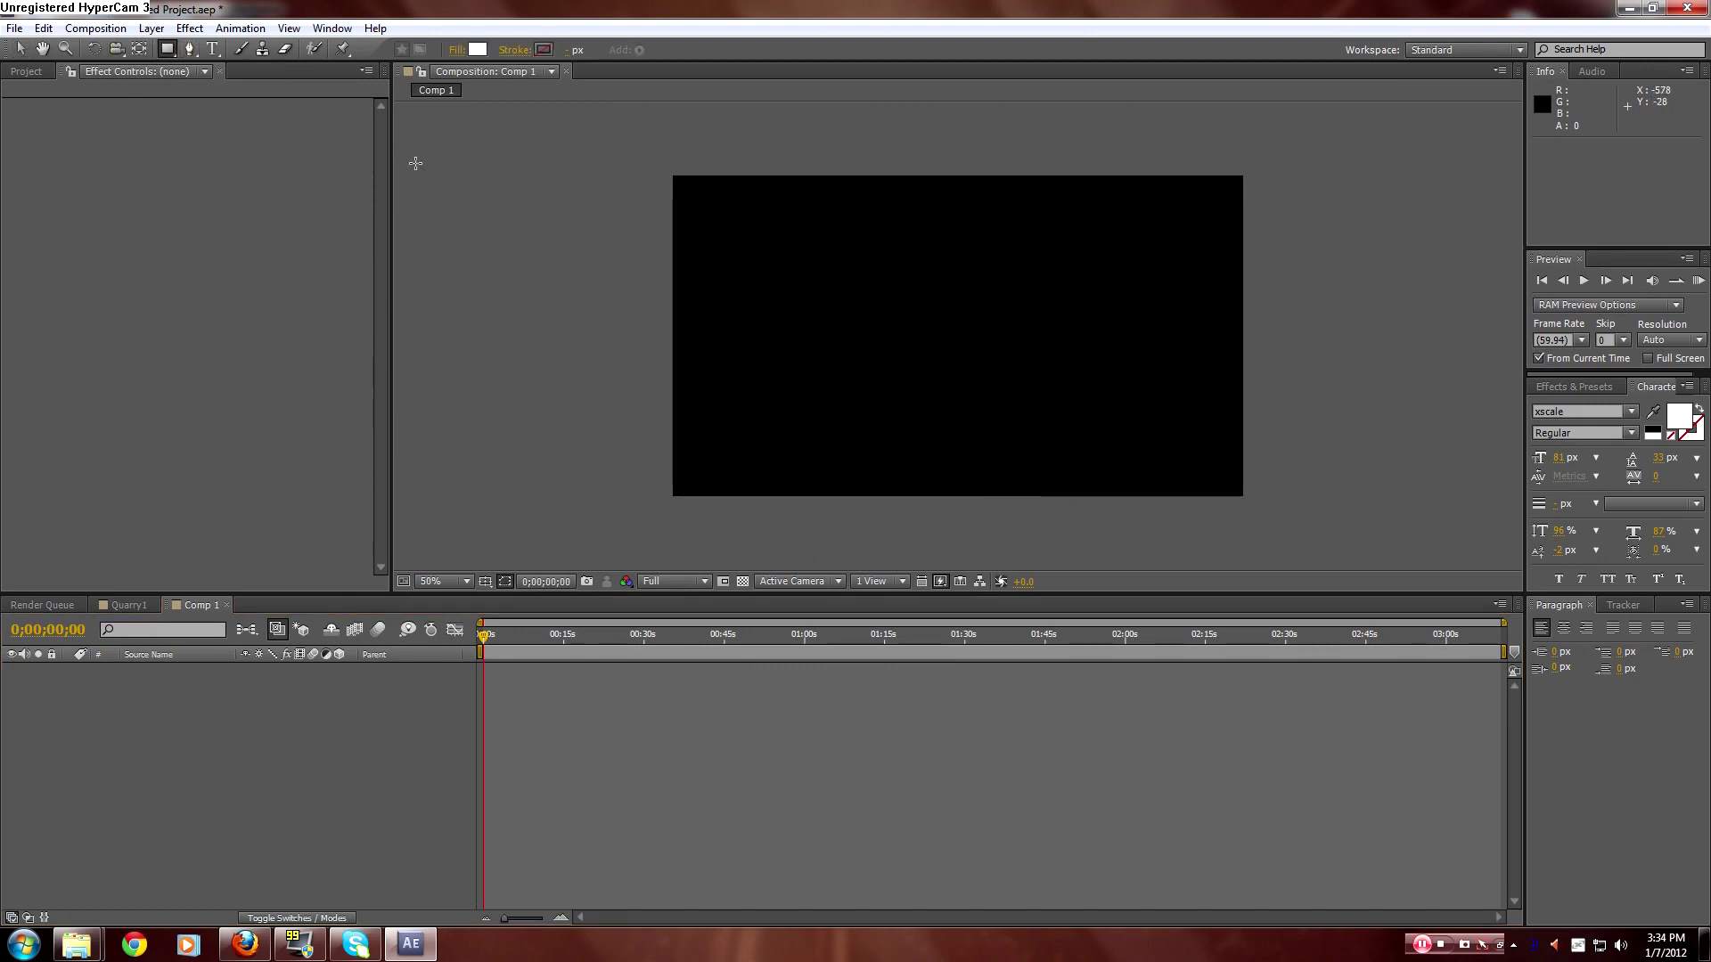
pyautogui.click(477, 50)
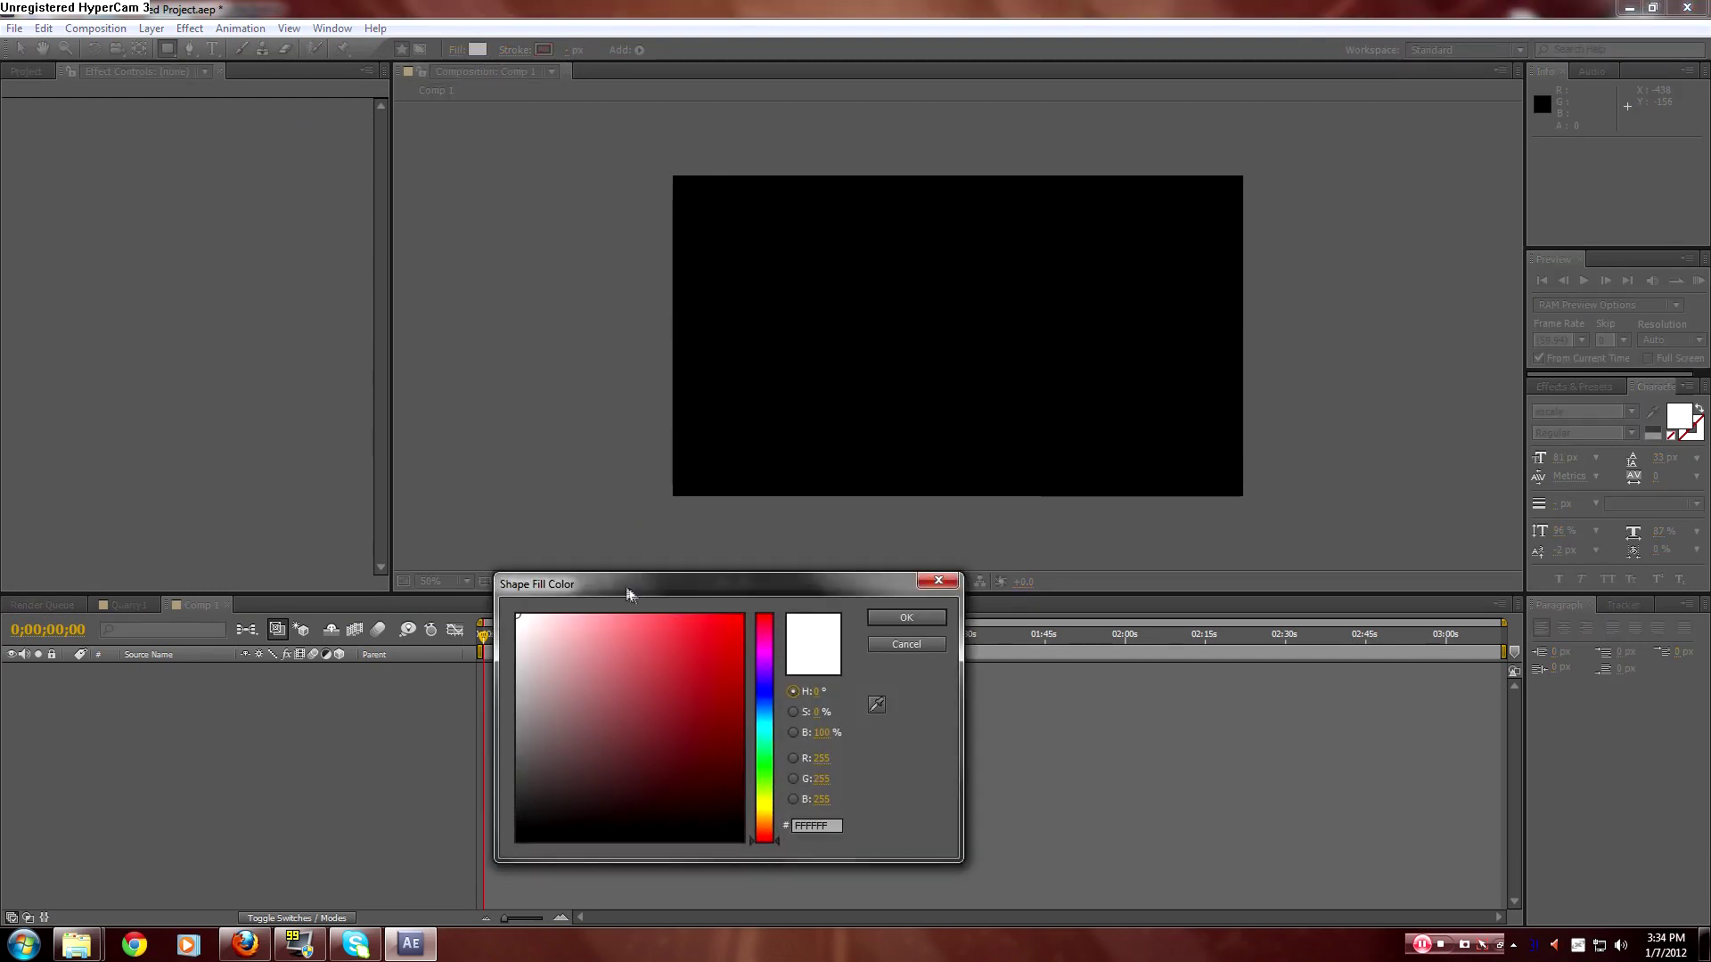
pyautogui.click(764, 720)
pyautogui.click(715, 692)
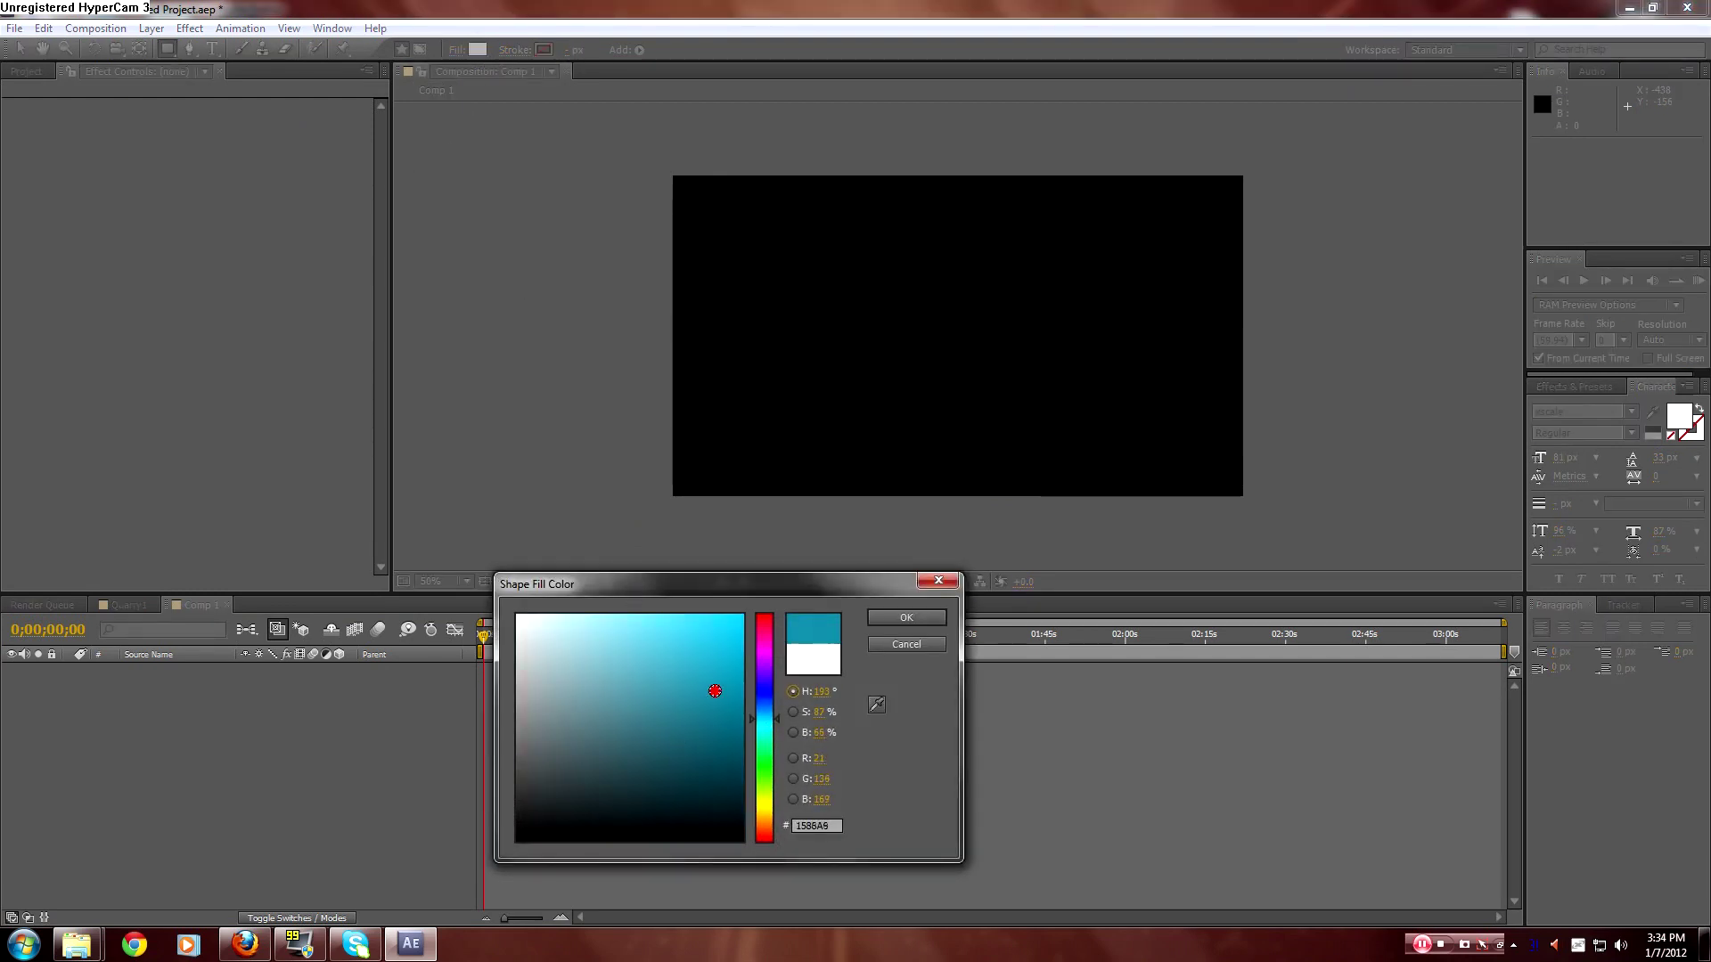
pyautogui.moveTo(777, 710); pyautogui.dragTo(775, 700)
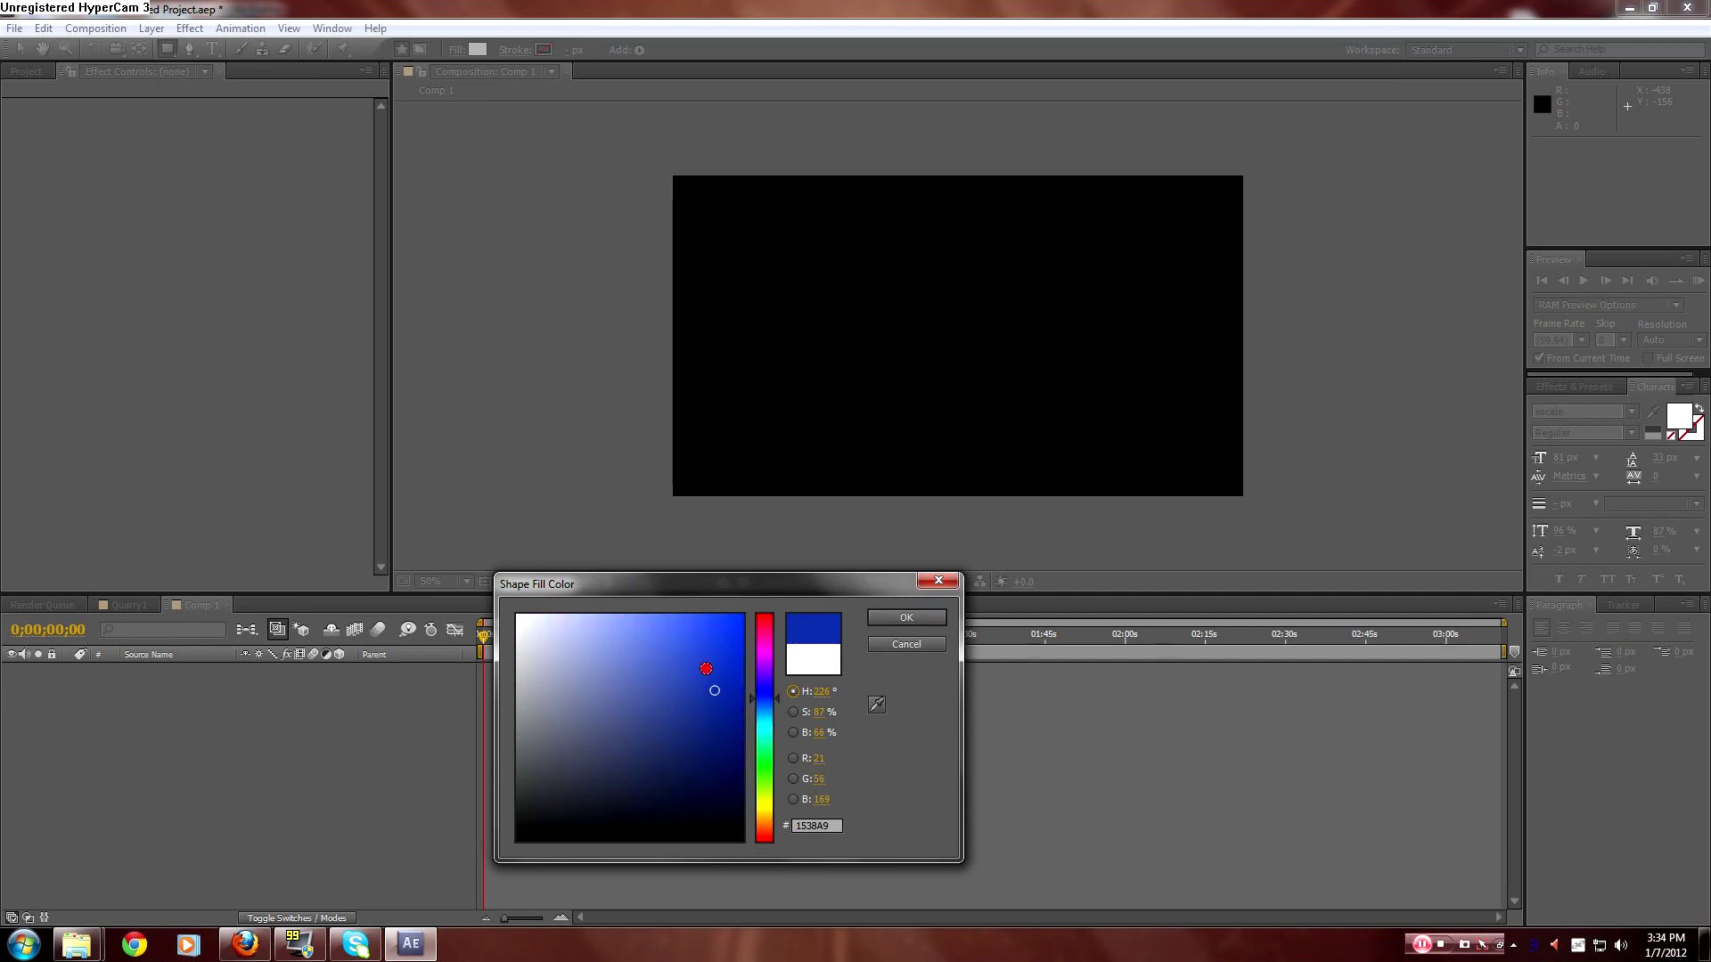
pyautogui.click(917, 617)
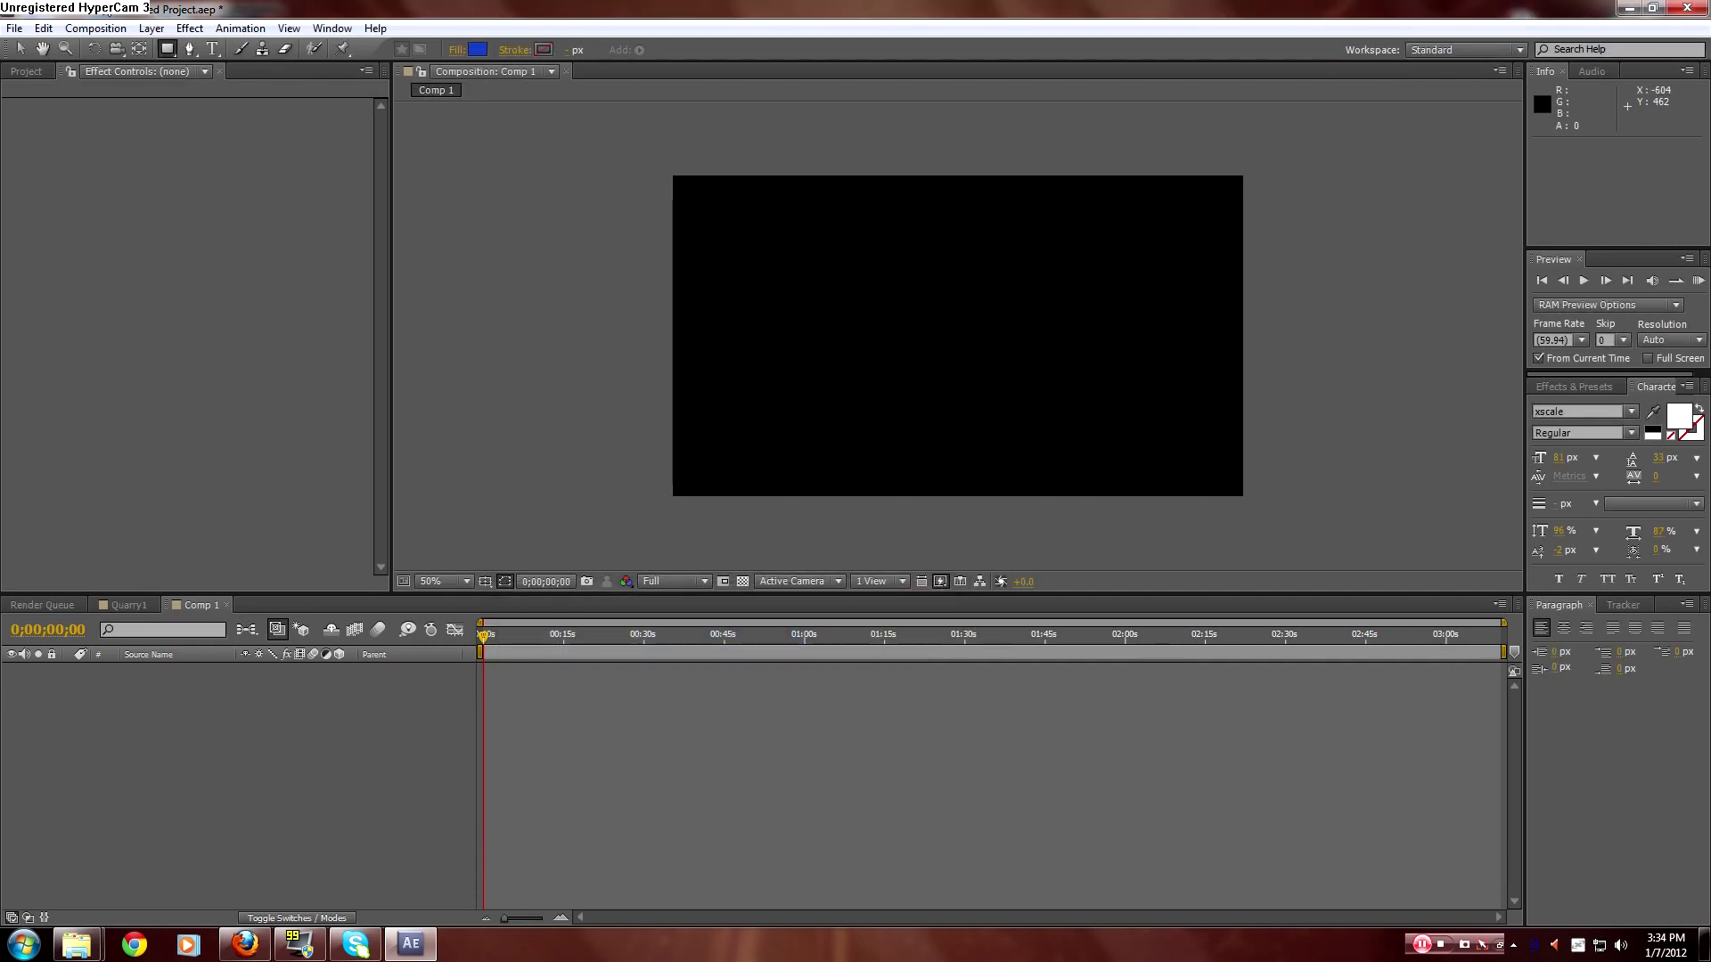
# Give the Rectangle tool a solid-color stroke with a width of 5 px.
pyautogui.click(521, 54)
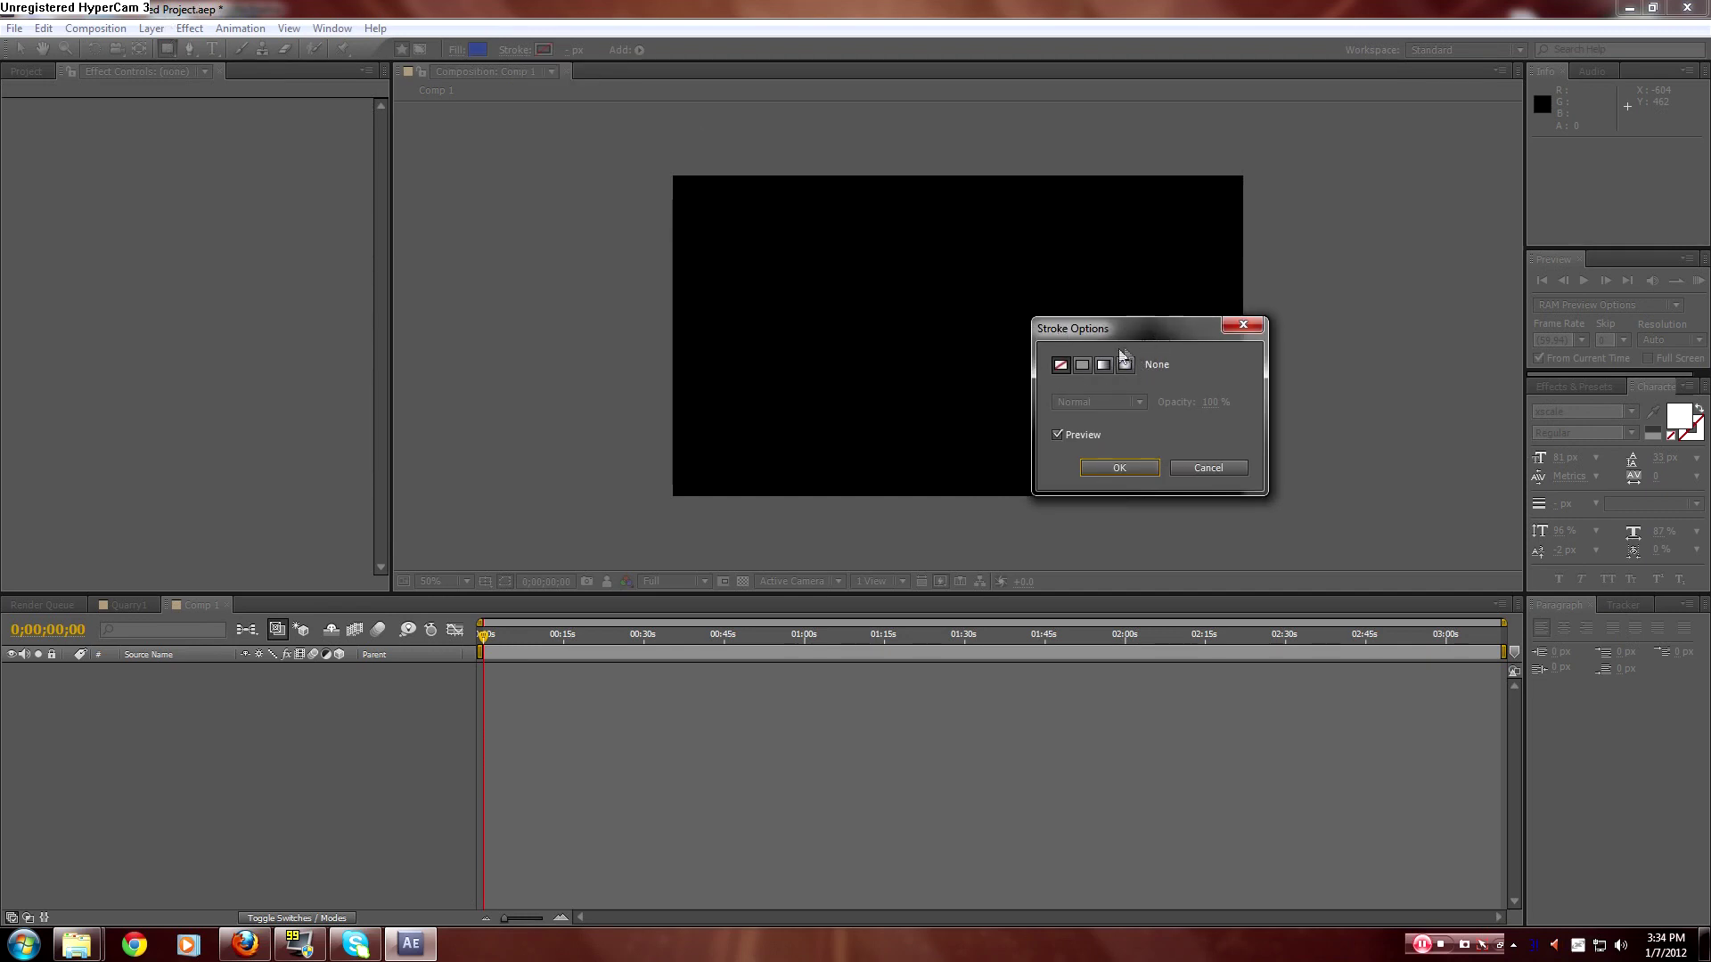
pyautogui.click(1082, 365)
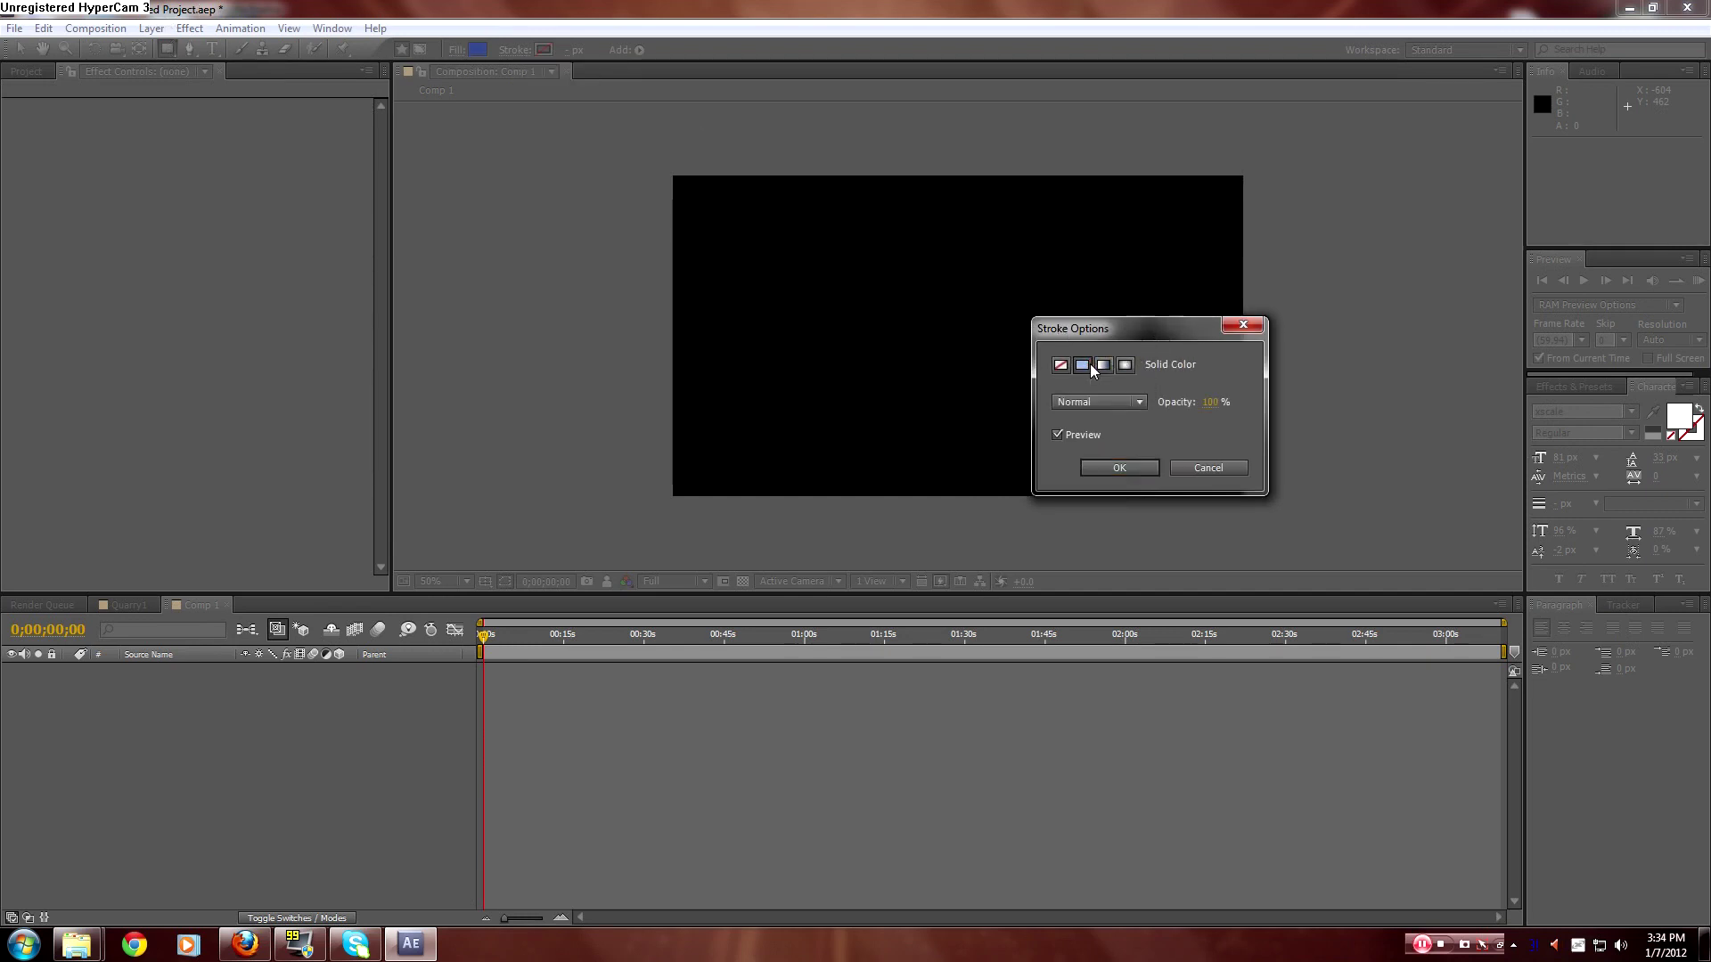
pyautogui.click(1117, 465)
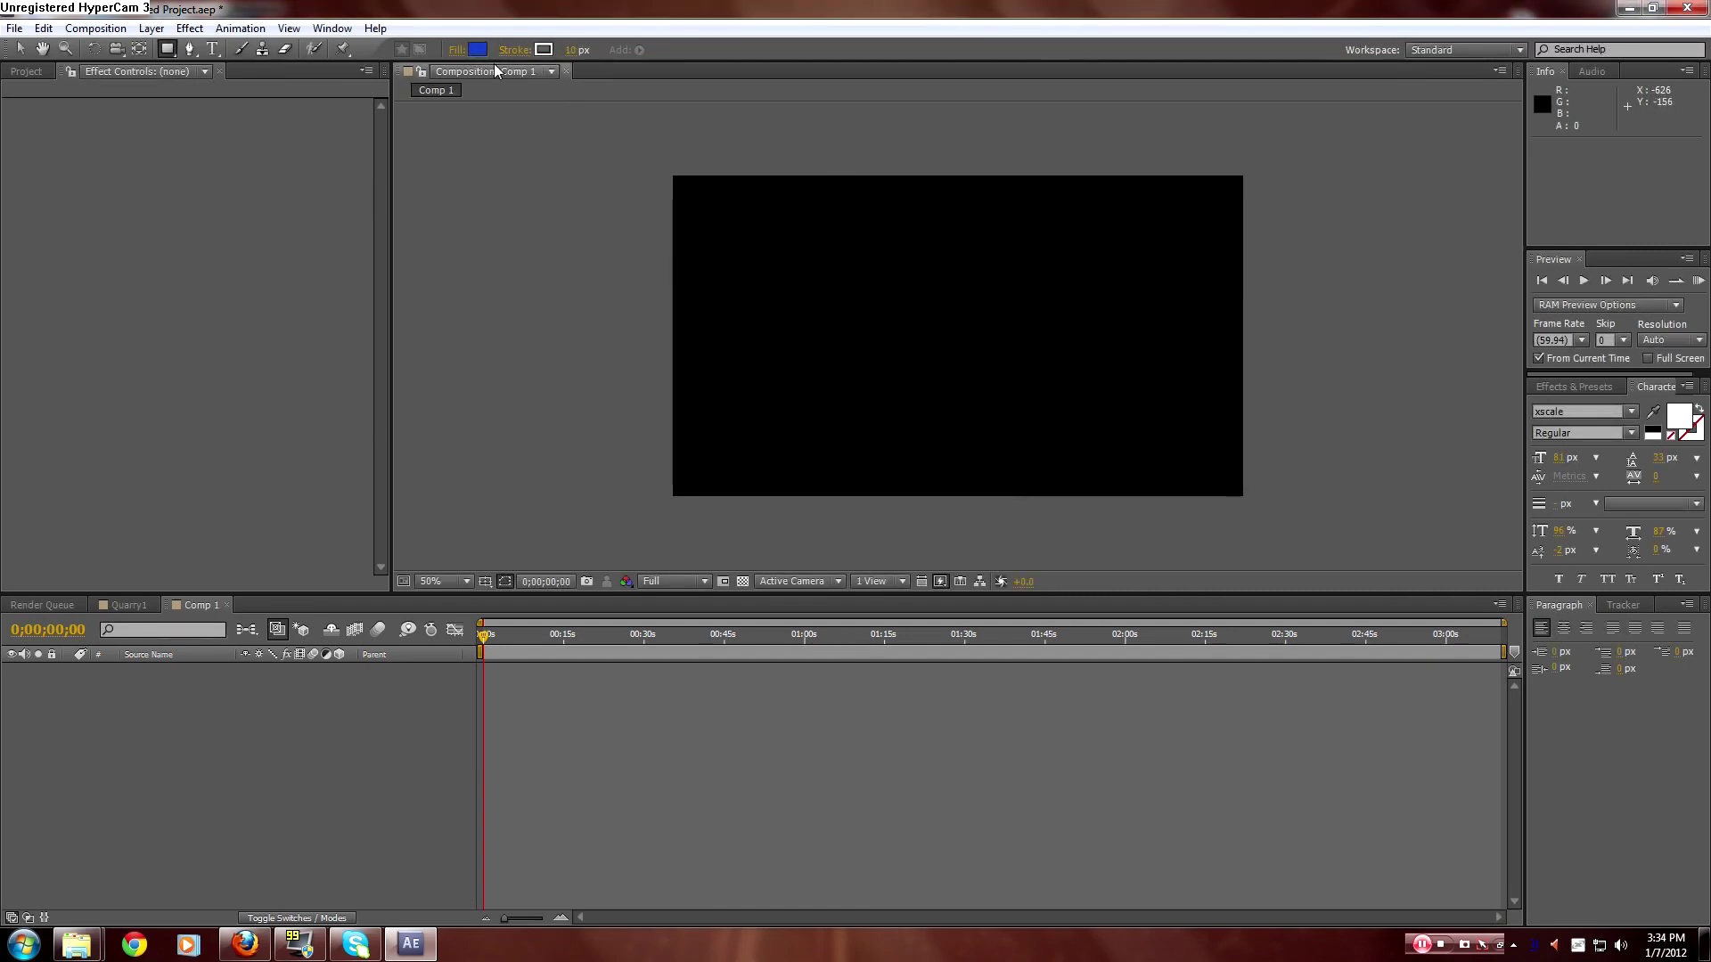
pyautogui.click(577, 51)
pyautogui.write('5')
pyautogui.press('Return')
# Show the title/action safe guides and draw a centered rectangle across the innermost guide area.
pyautogui.moveTo(1180, 263); pyautogui.dragTo(810, 252)
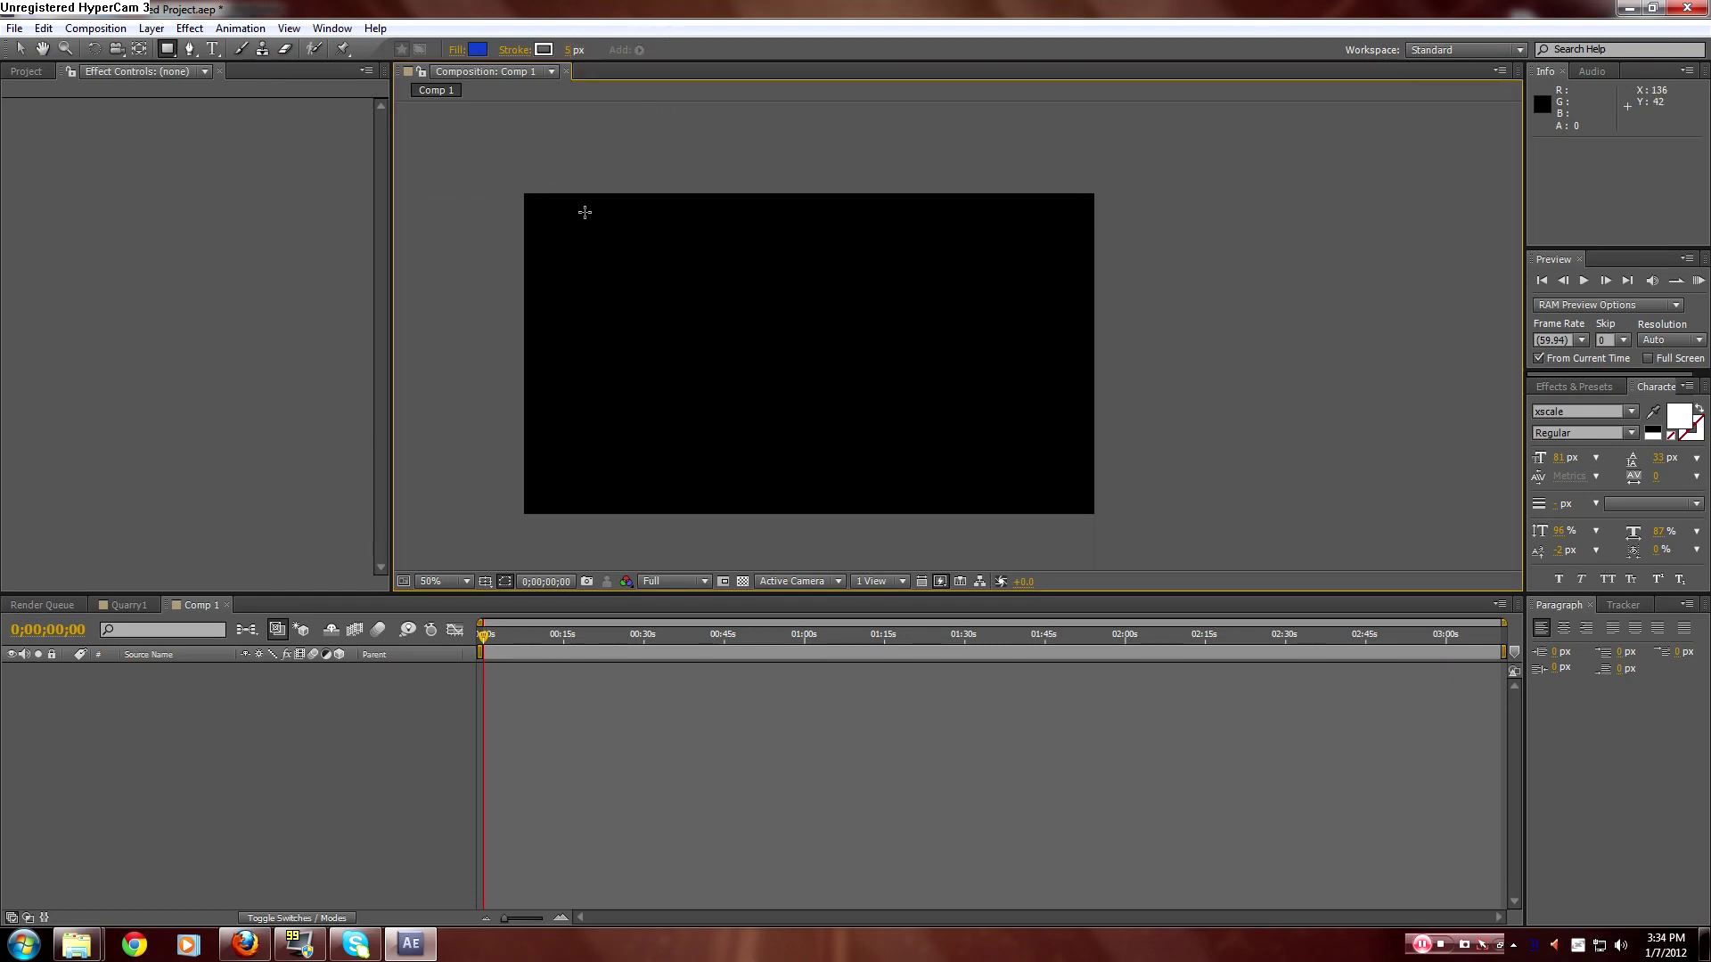
pyautogui.click(489, 584)
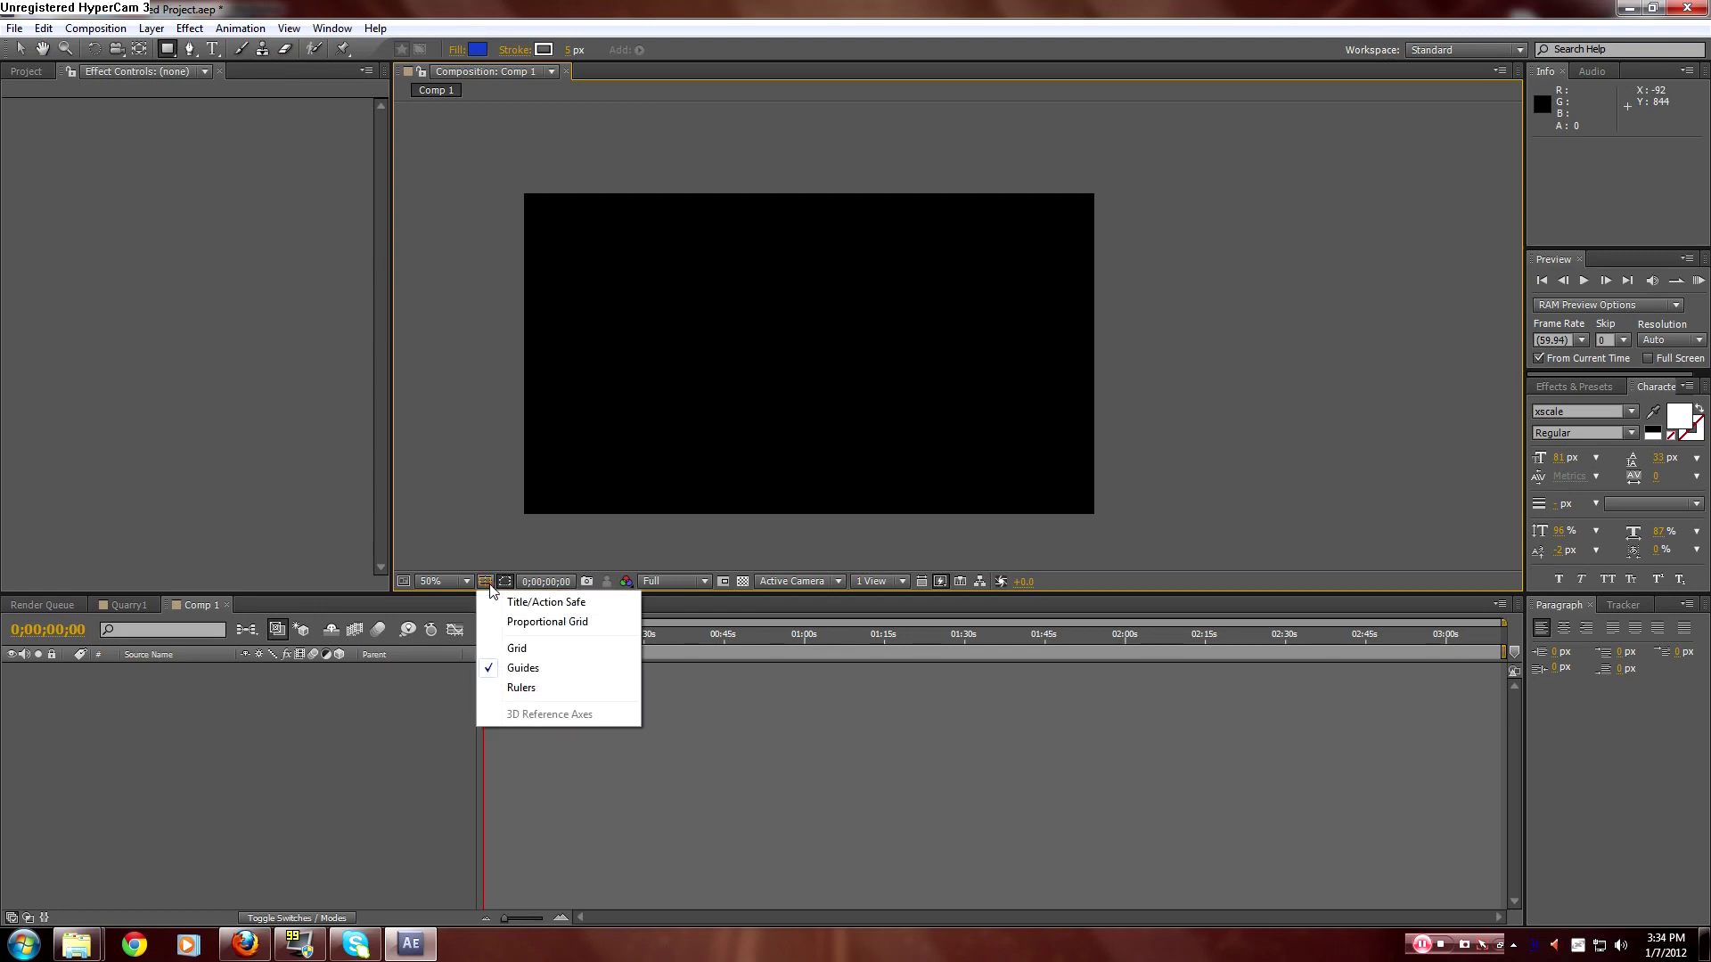
pyautogui.click(534, 599)
pyautogui.moveTo(734, 146); pyautogui.dragTo(716, 148)
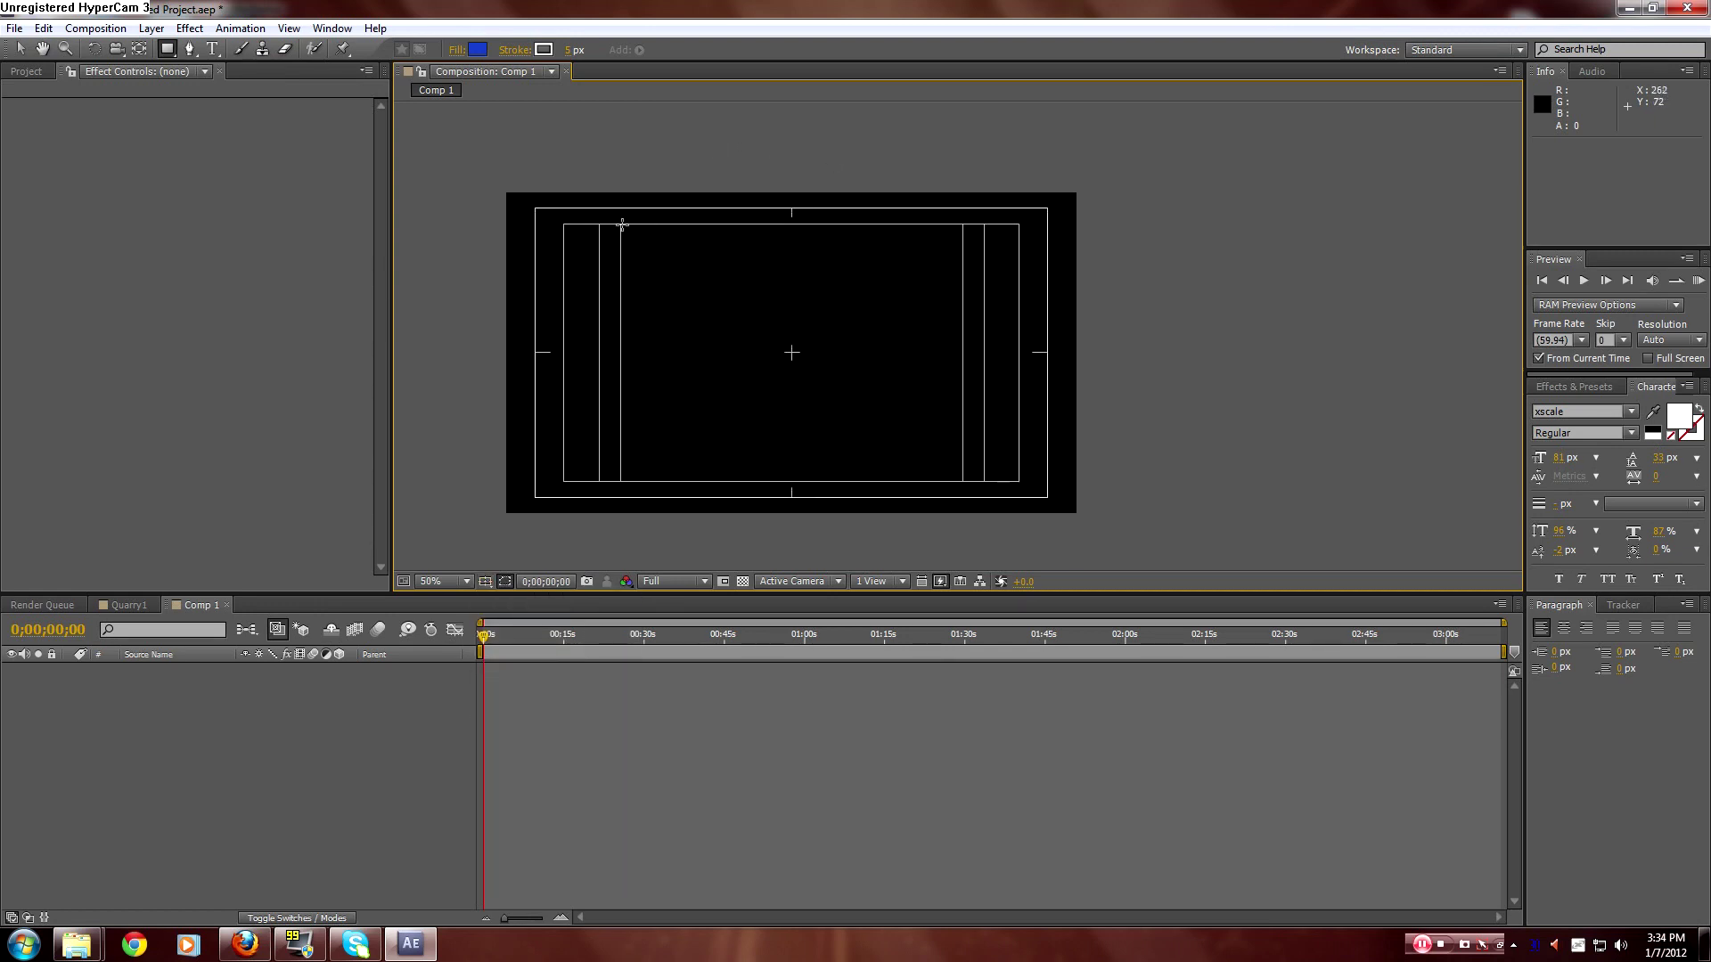
pyautogui.moveTo(620, 223); pyautogui.dragTo(963, 482)
# Hide the title/action safe guides and shorten the rectangle equally at its upper and lower edges.
pyautogui.click(135, 699)
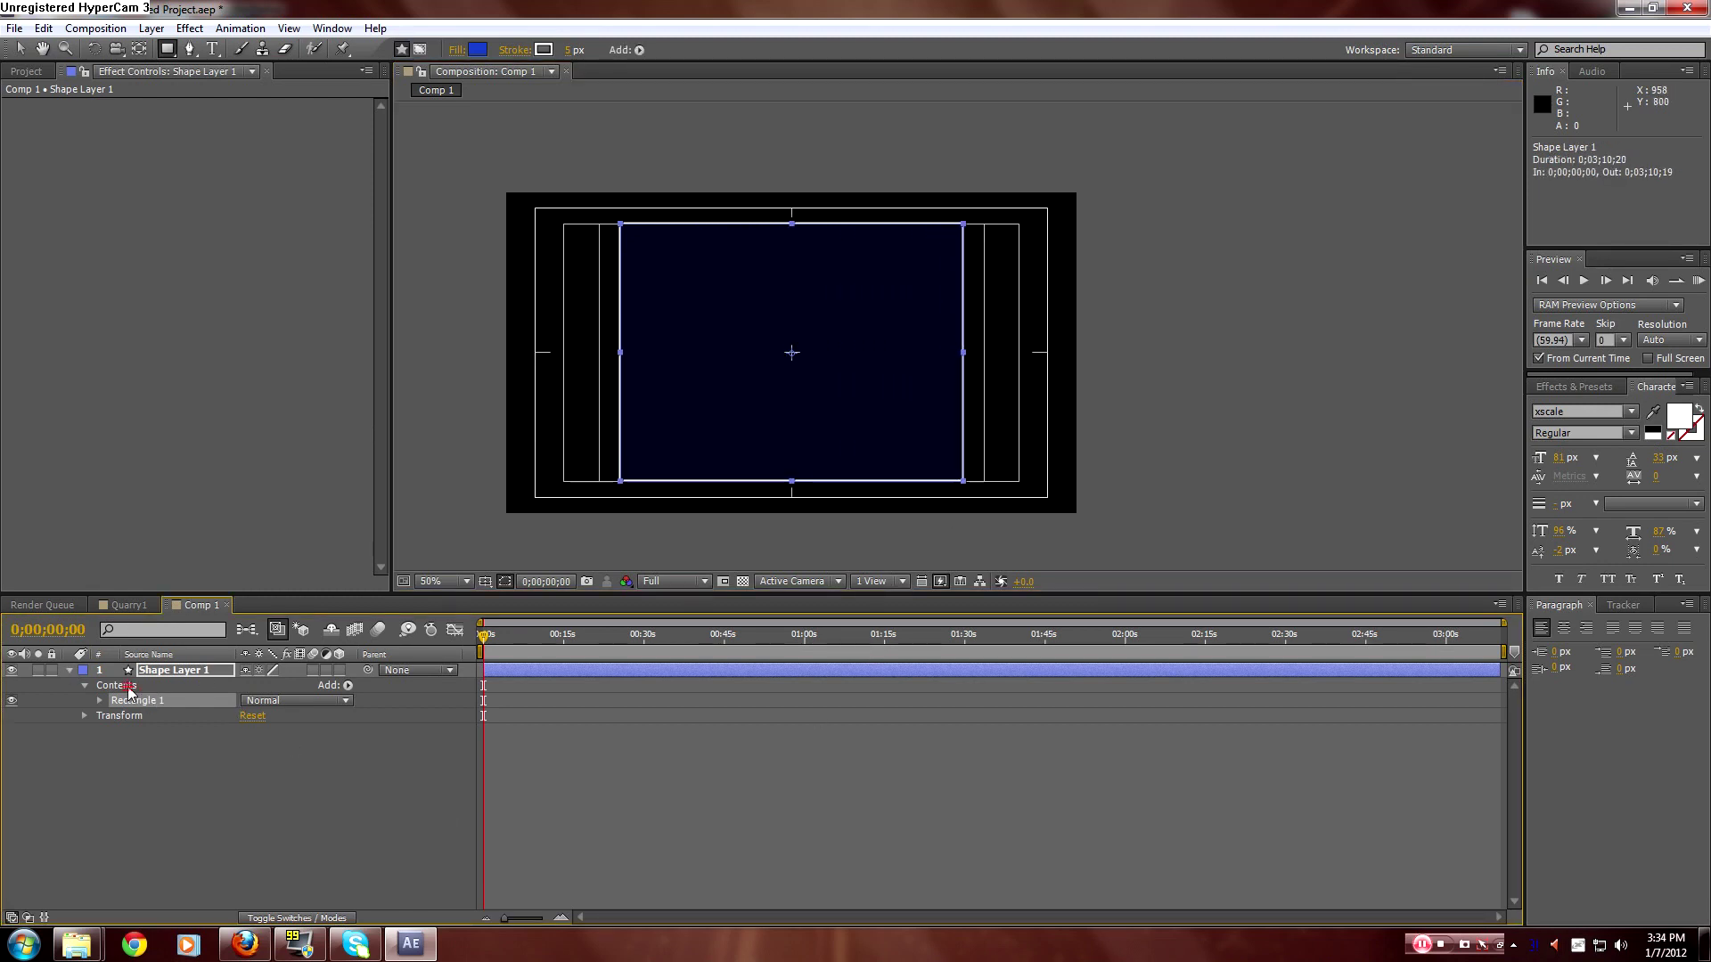
pyautogui.click(99, 700)
pyautogui.click(485, 580)
pyautogui.click(526, 600)
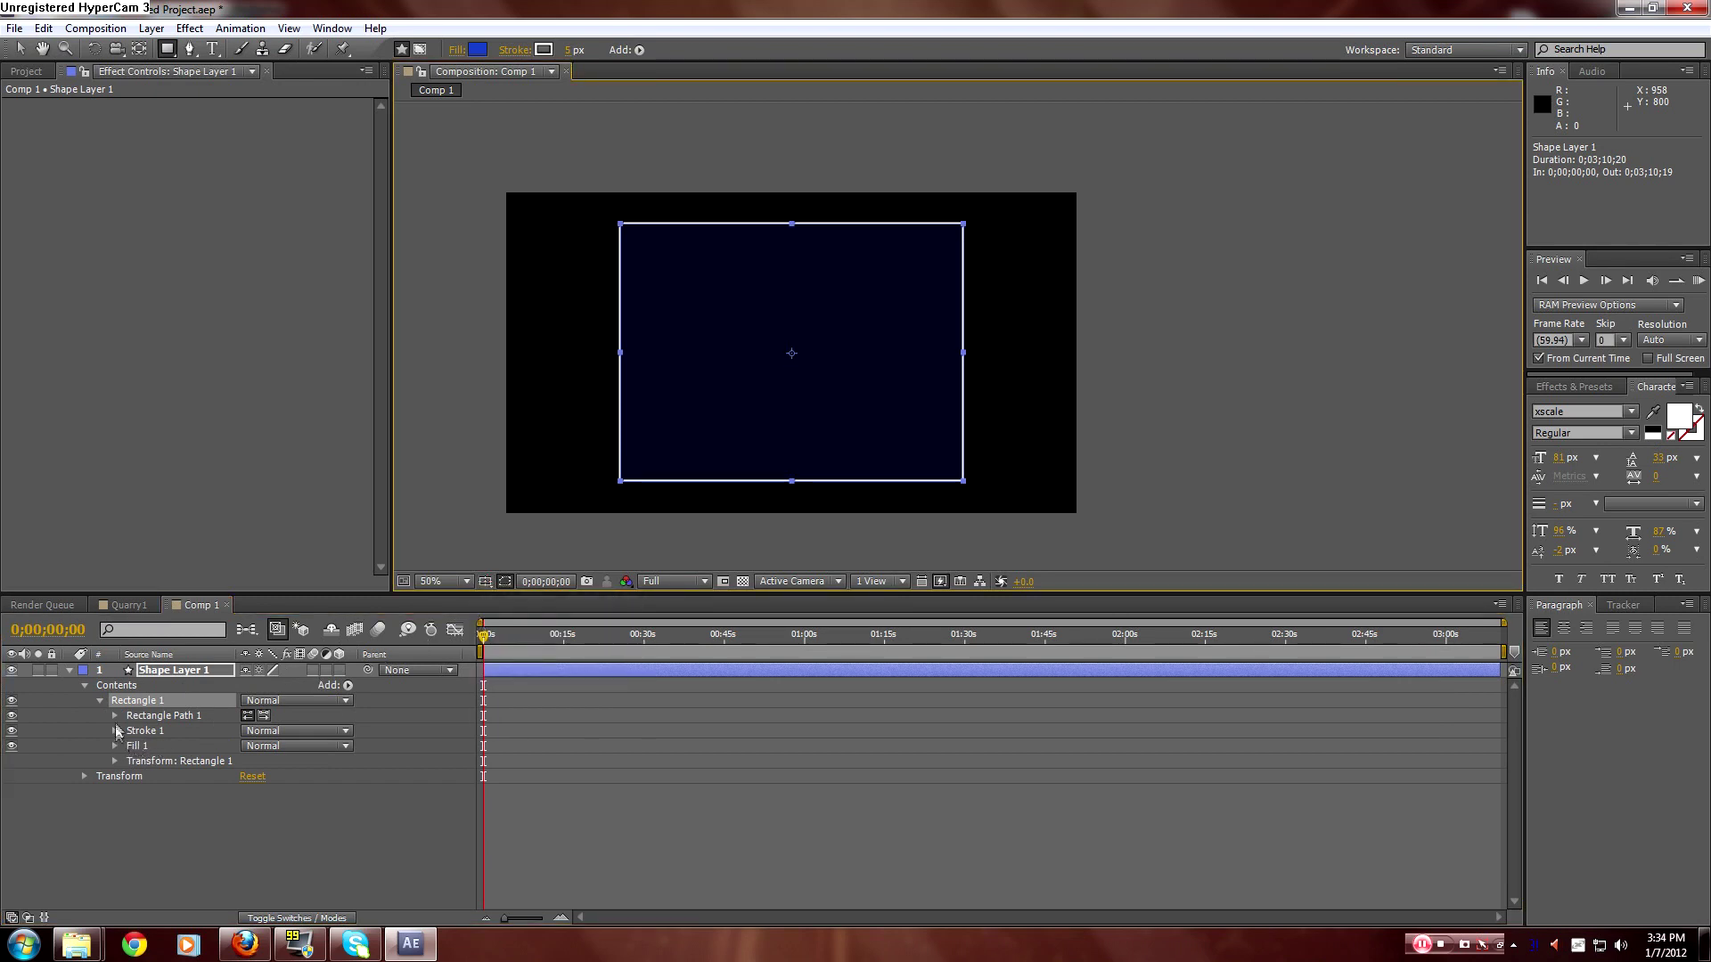
pyautogui.click(134, 702)
pyautogui.click(19, 49)
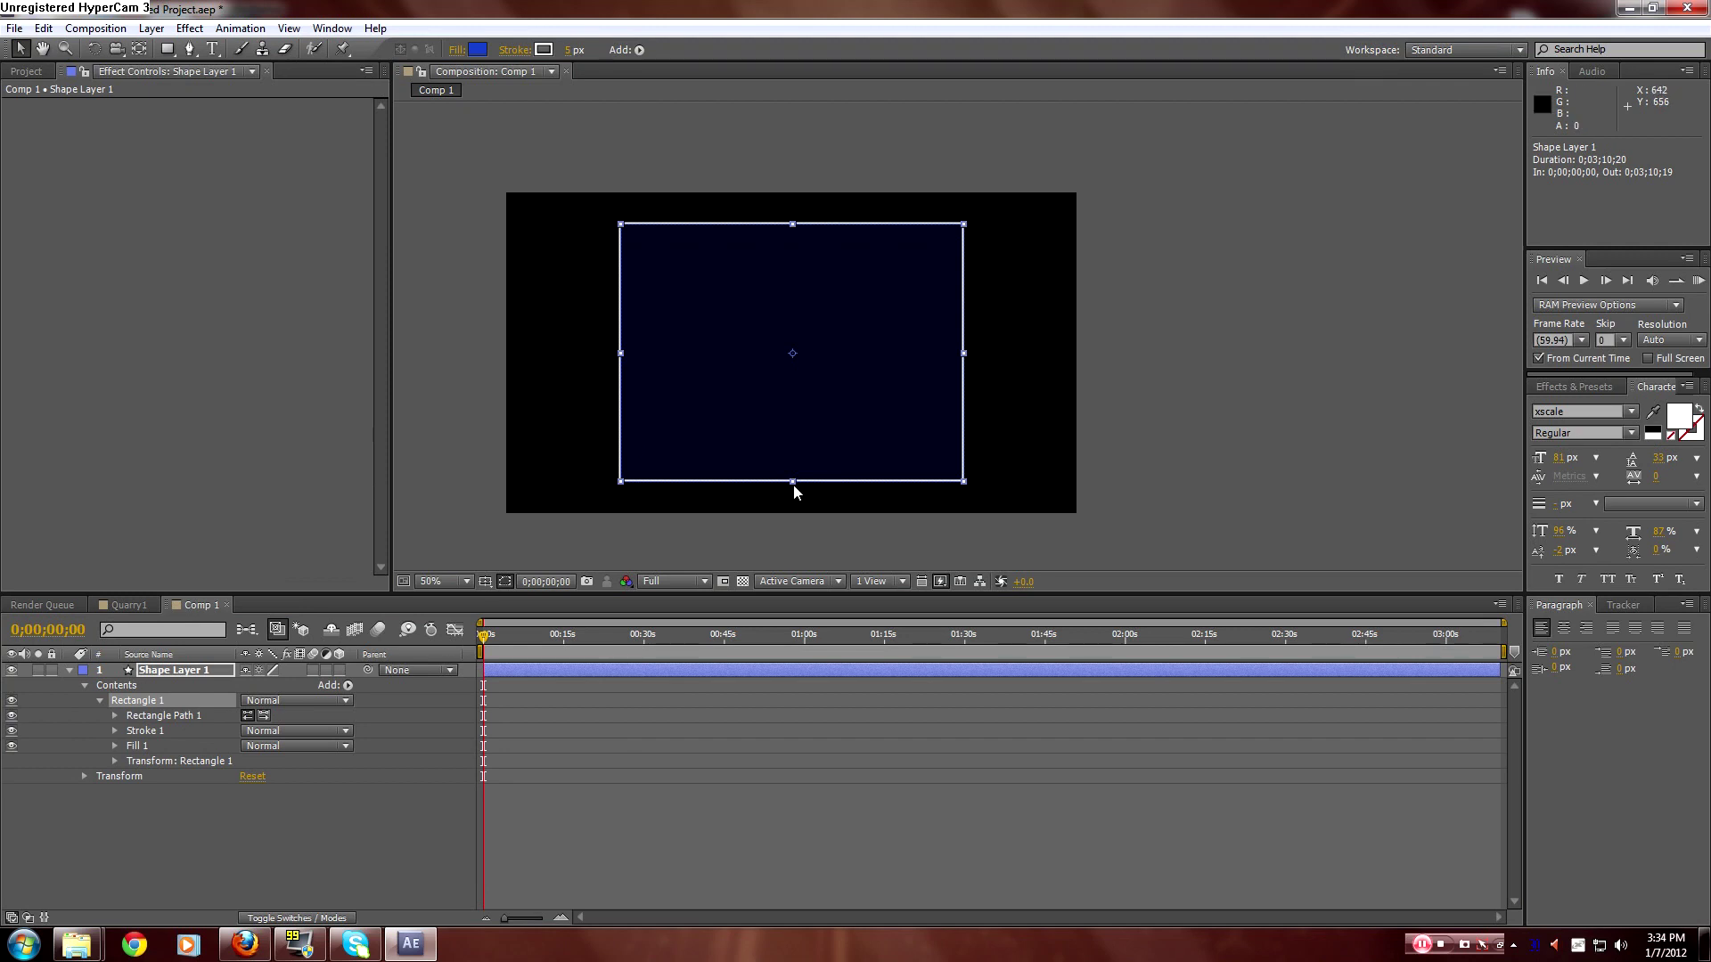
pyautogui.moveTo(794, 485); pyautogui.dragTo(792, 453)
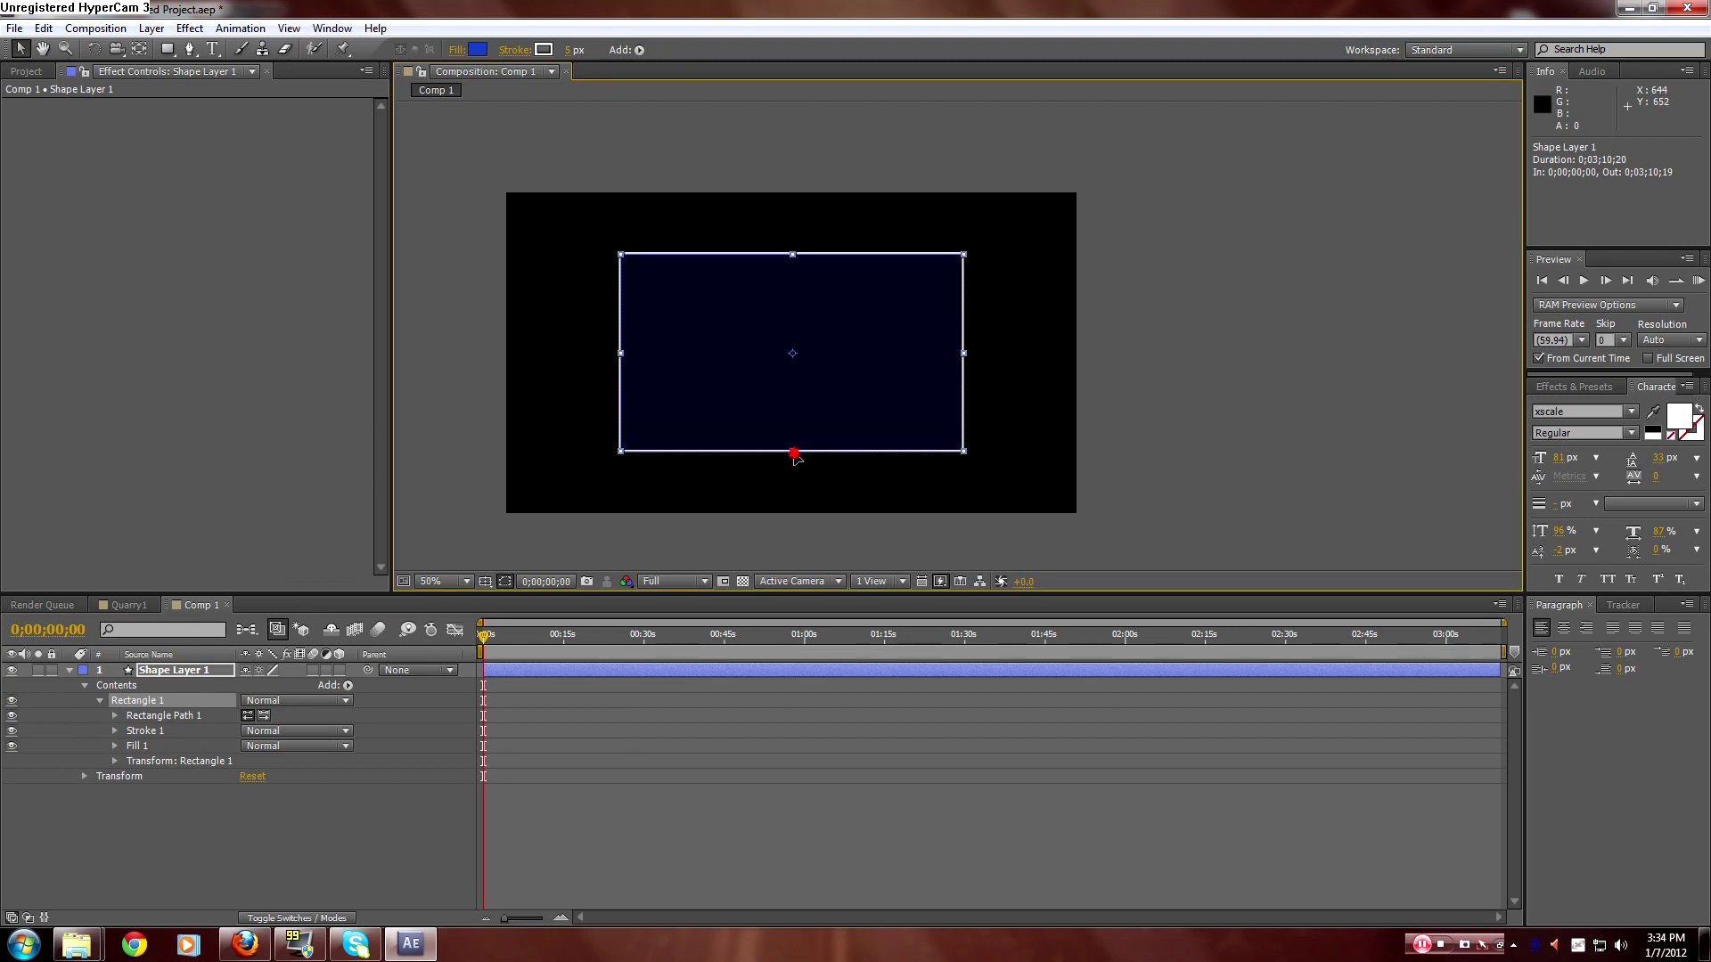
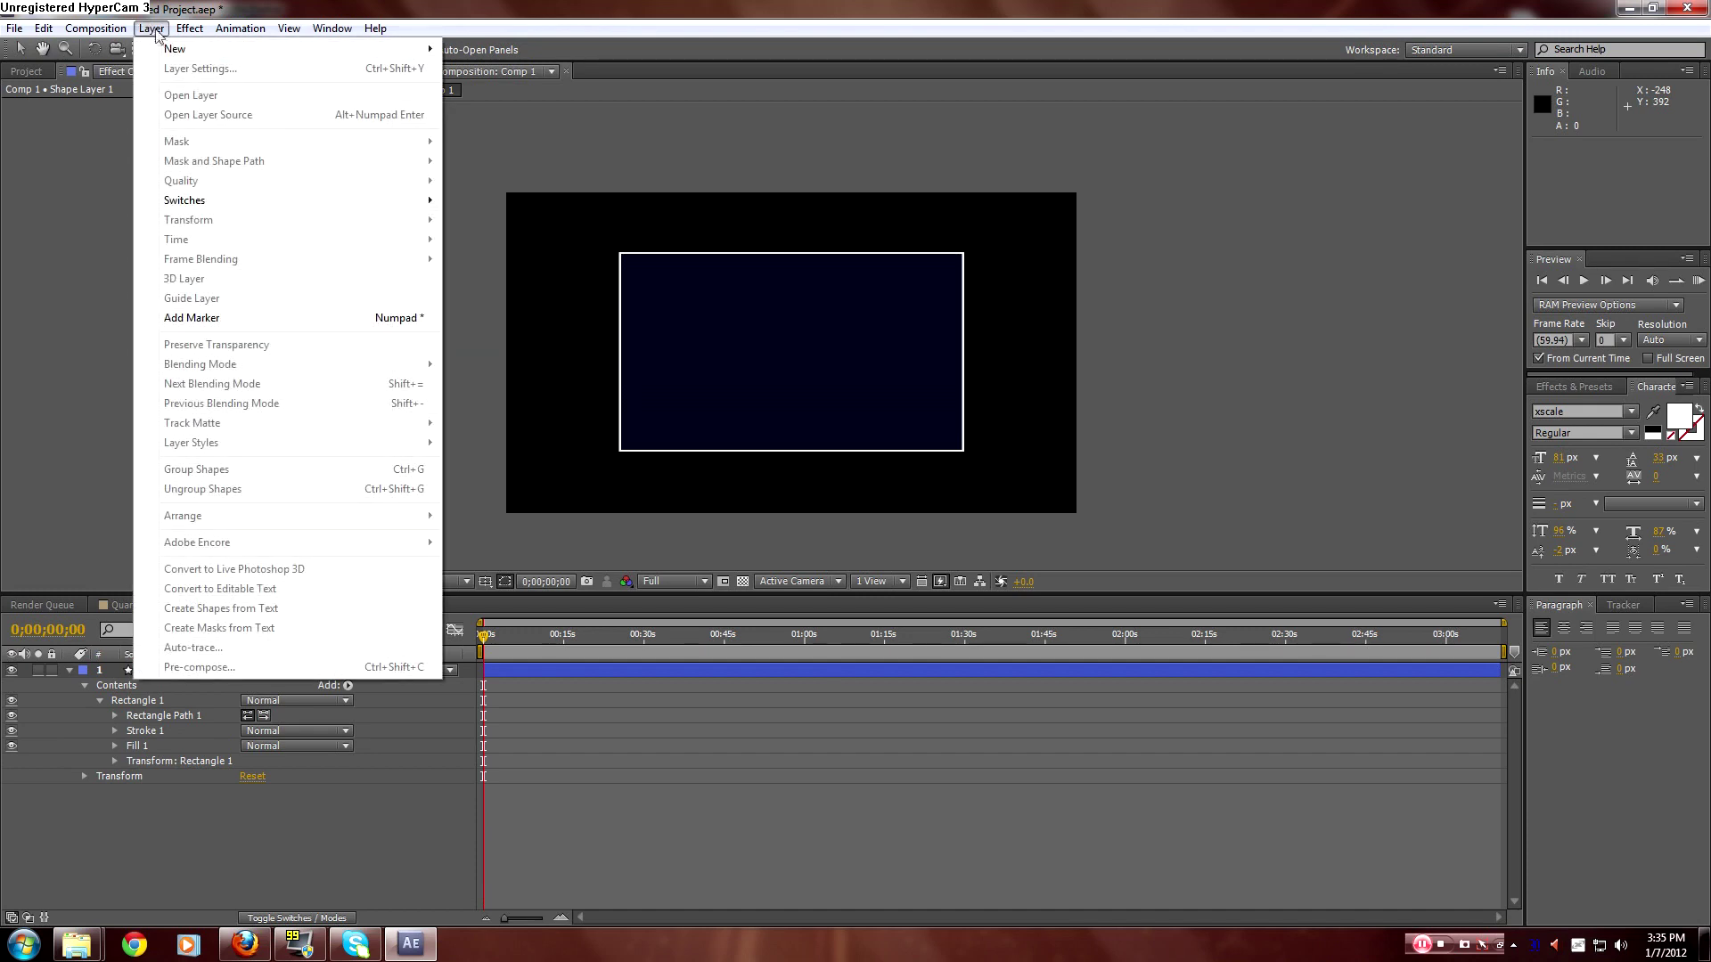
# Add a text layer reading "LOADING:" and place it in the rectangle's upper-left corner.
pyautogui.moveTo(171, 54)
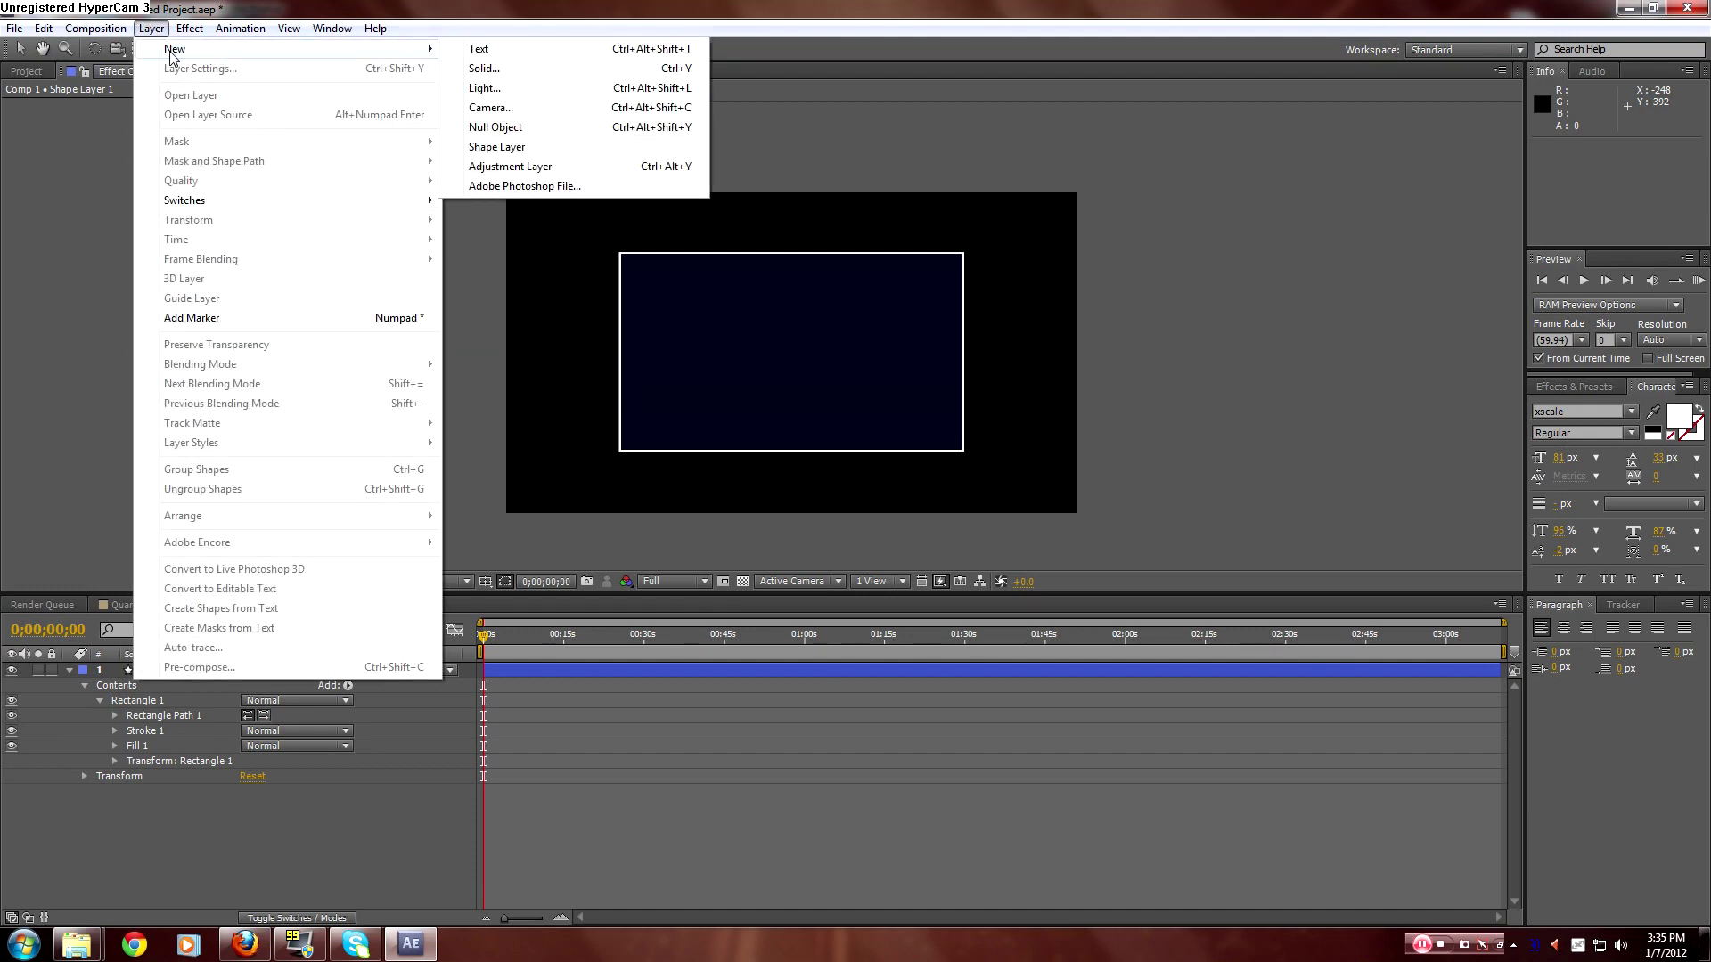
pyautogui.click(520, 56)
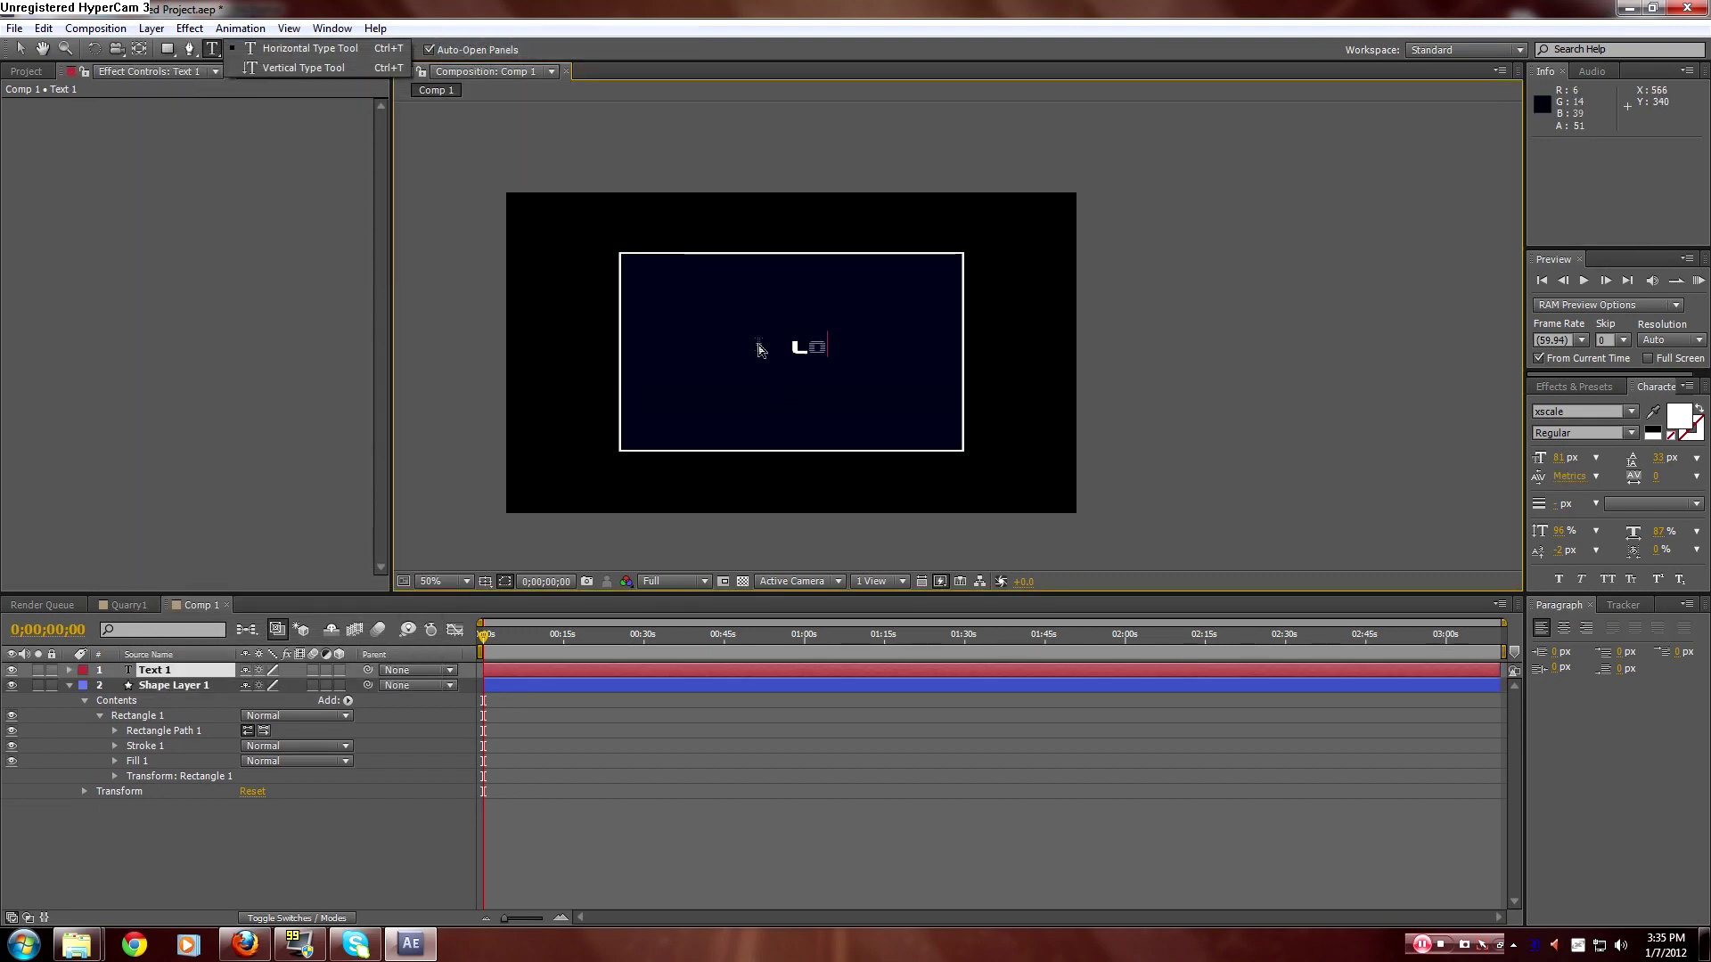
pyautogui.write('LOADING')
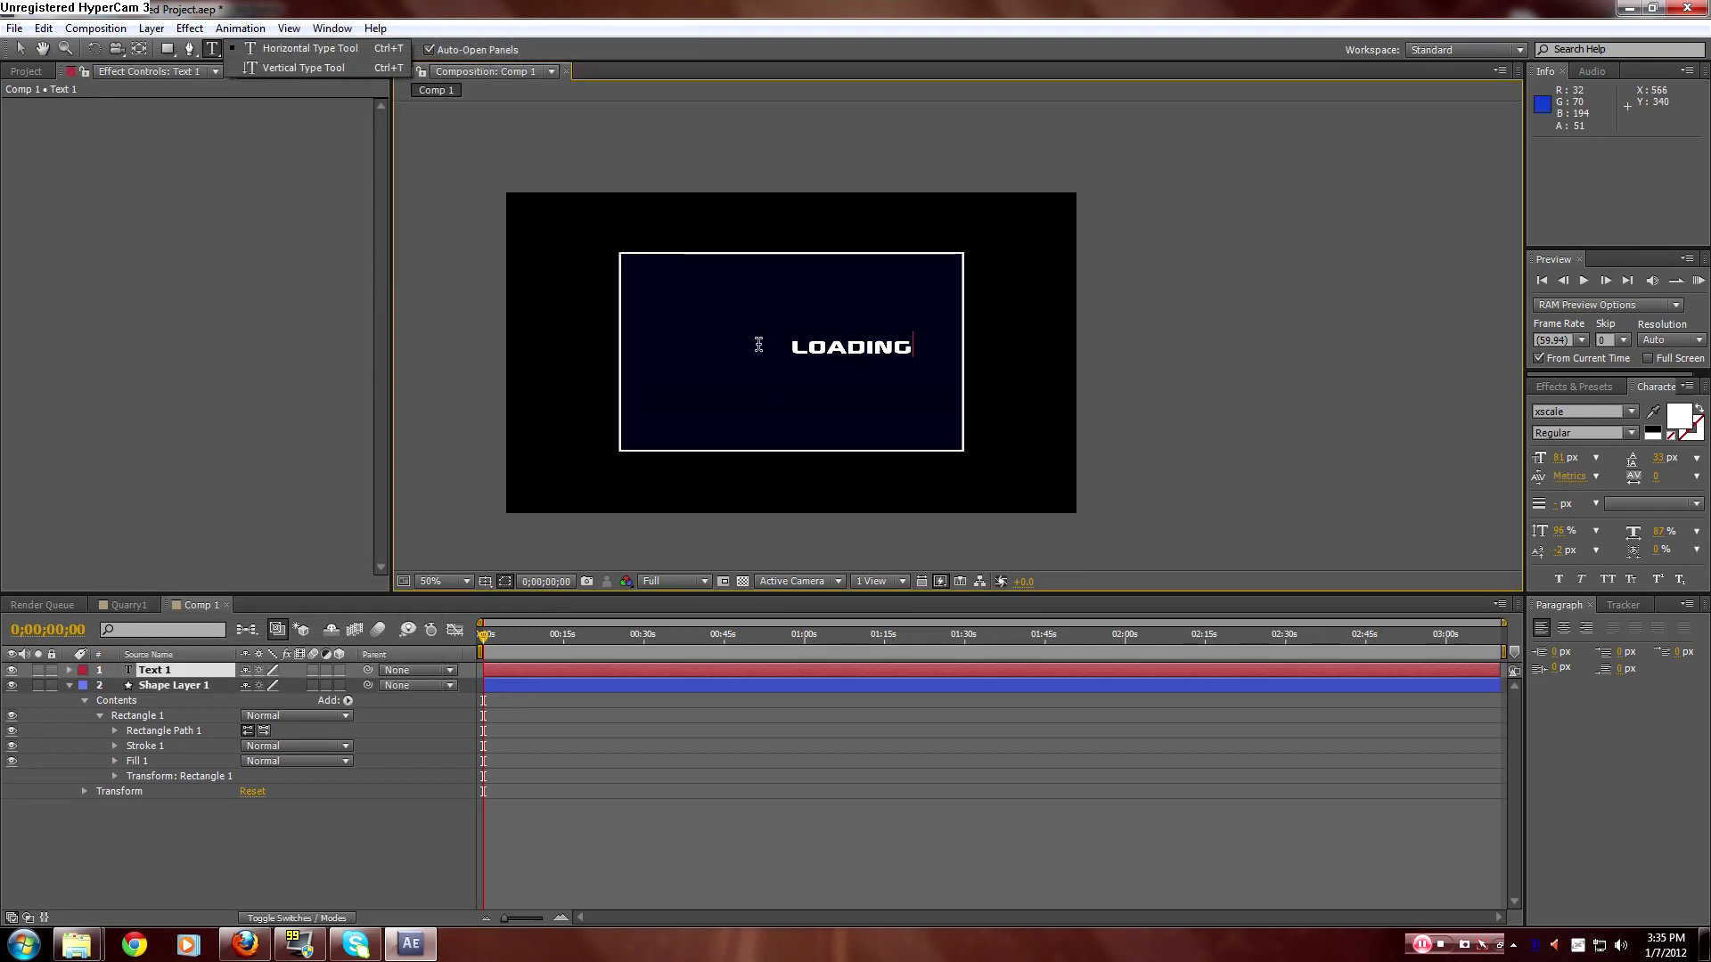
pyautogui.write(':')
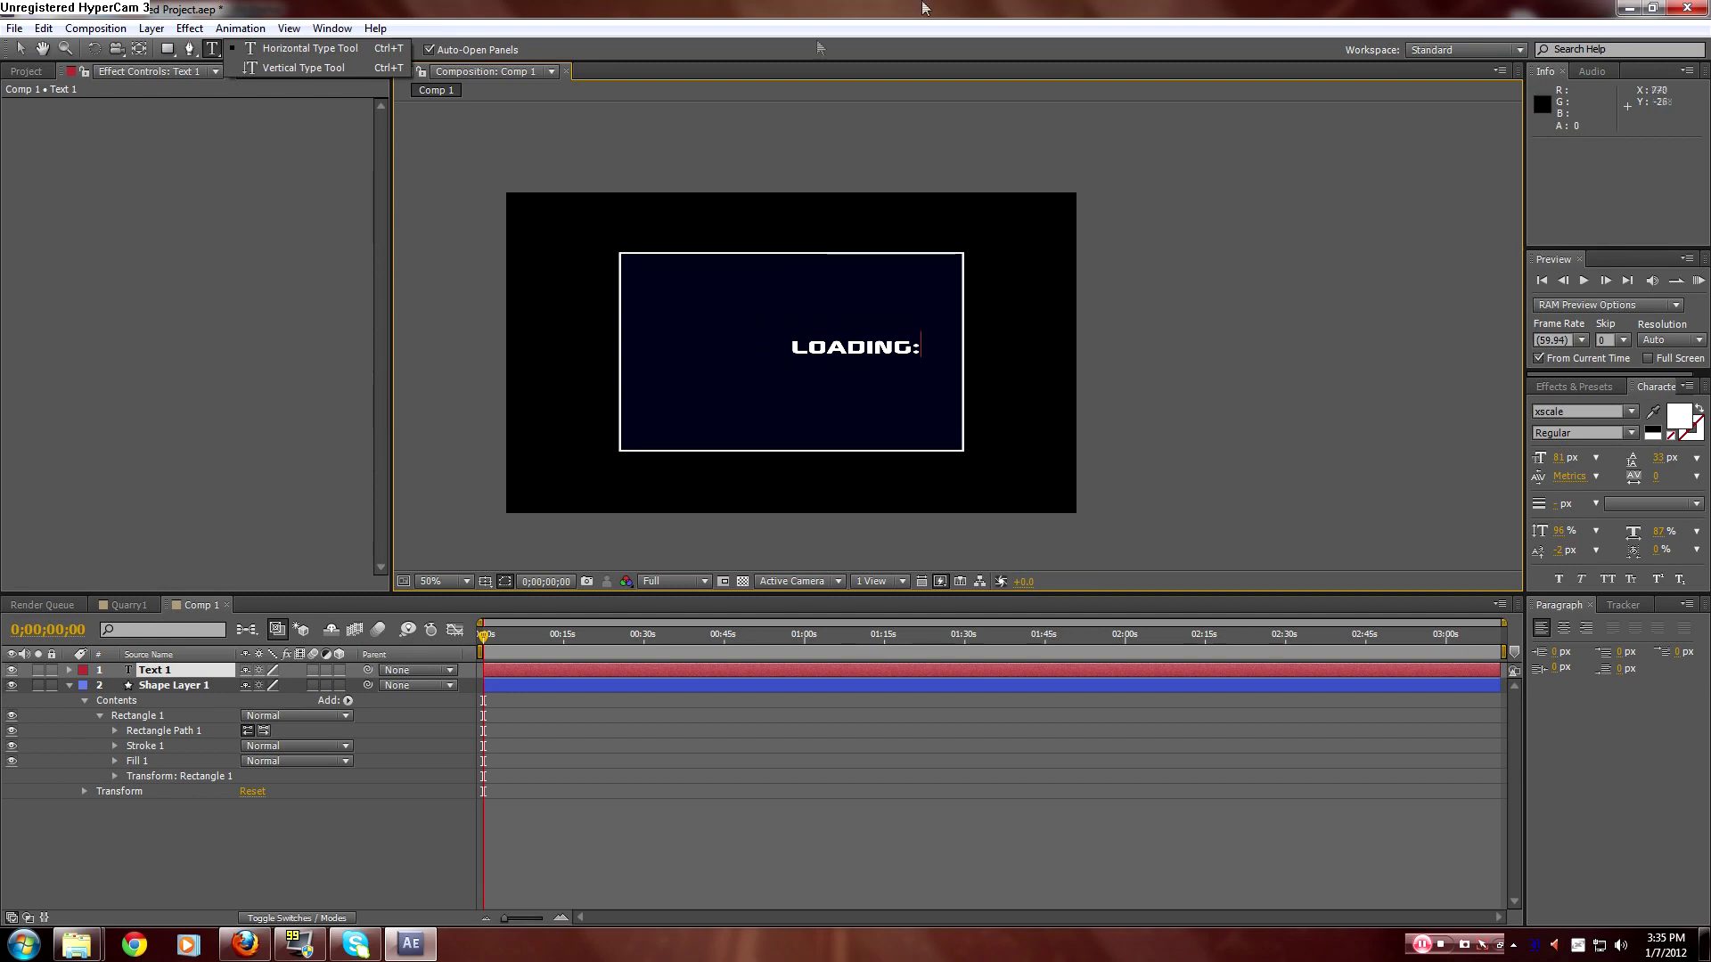
pyautogui.click(19, 49)
pyautogui.moveTo(872, 353); pyautogui.dragTo(718, 278)
pyautogui.click(670, 835)
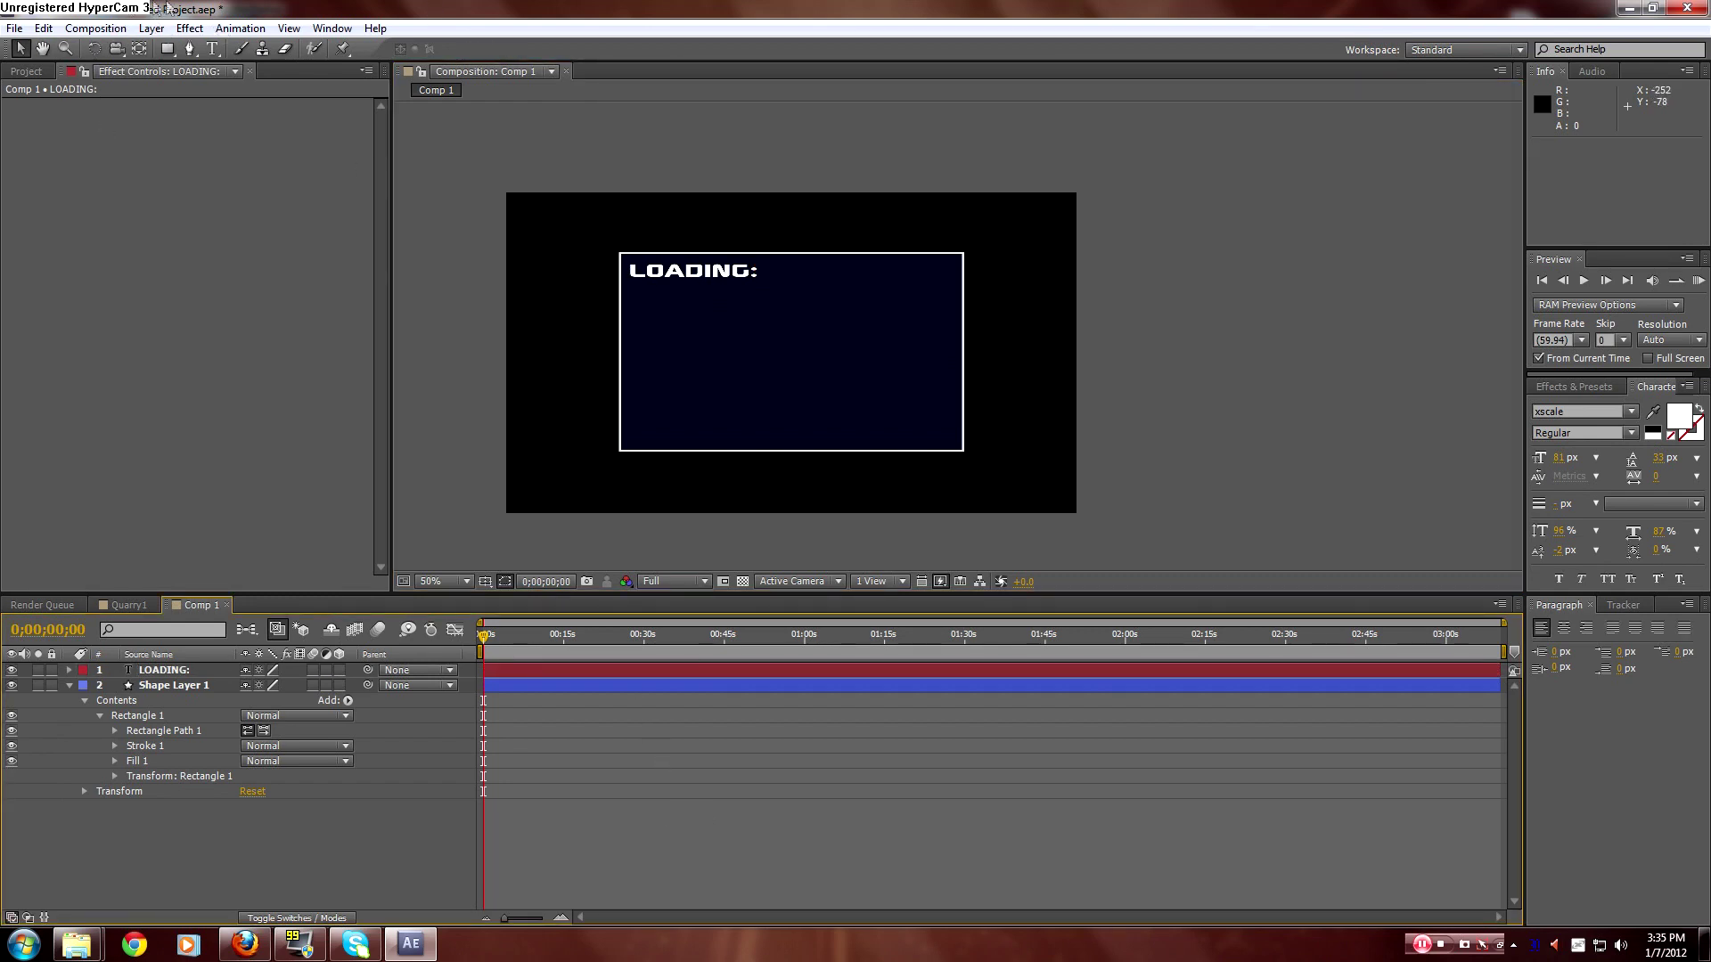
# Collapse the expanded properties of Shape Layer 1 in the timeline.
pyautogui.click(100, 716)
pyautogui.click(85, 700)
pyautogui.click(69, 685)
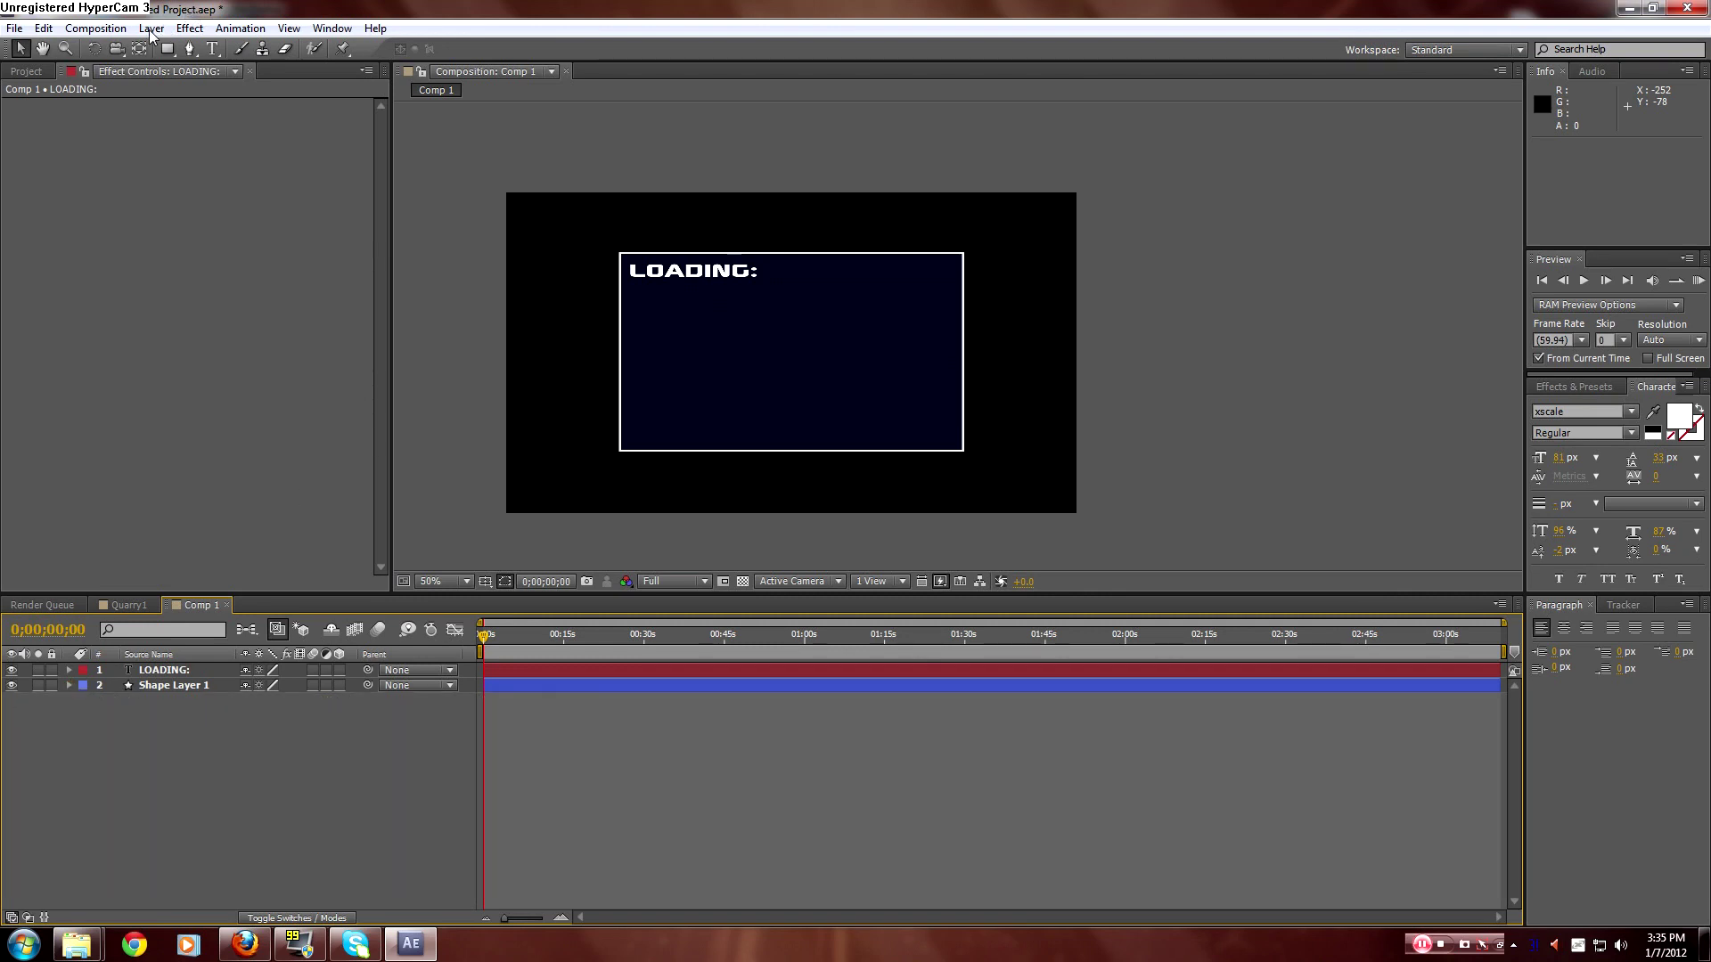
# Draw a rounded rectangle of about 419 by 66 px beside the "LOADING:" text as a new shape layer.
pyautogui.click(153, 28)
pyautogui.click(233, 7)
pyautogui.moveTo(167, 48); pyautogui.dragTo(220, 69)
pyautogui.scroll(2, 809, 313)
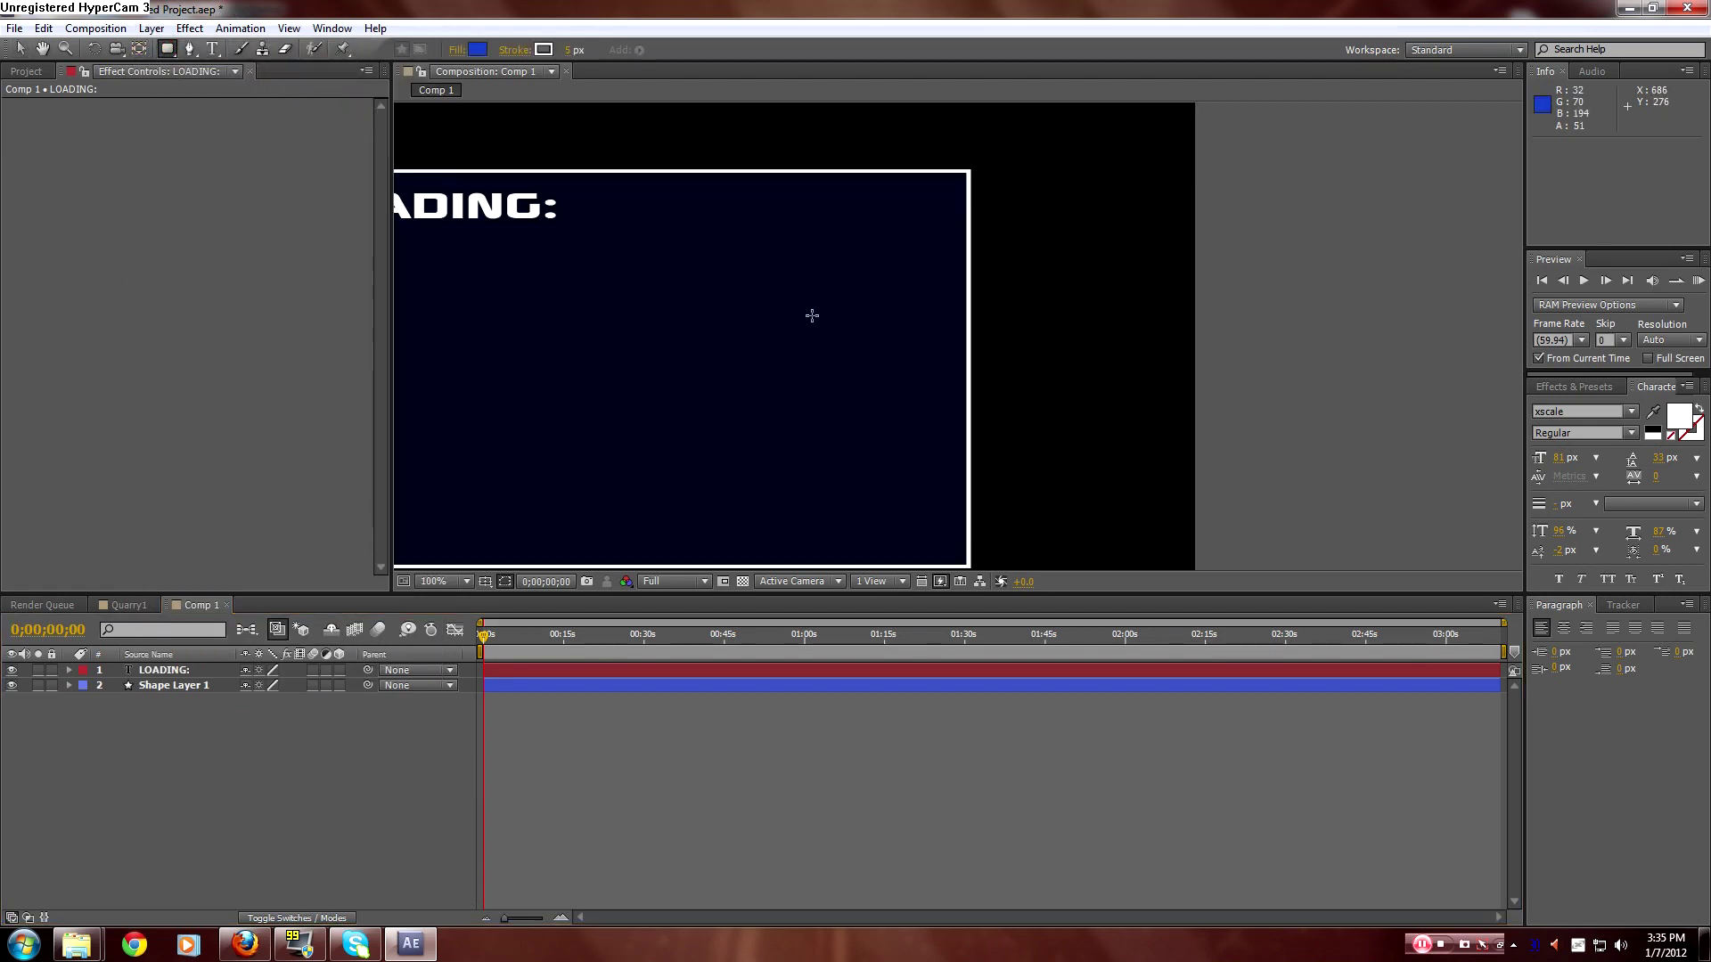
pyautogui.moveTo(667, 261); pyautogui.dragTo(1040, 320)
pyautogui.scroll(-1, 811, 475)
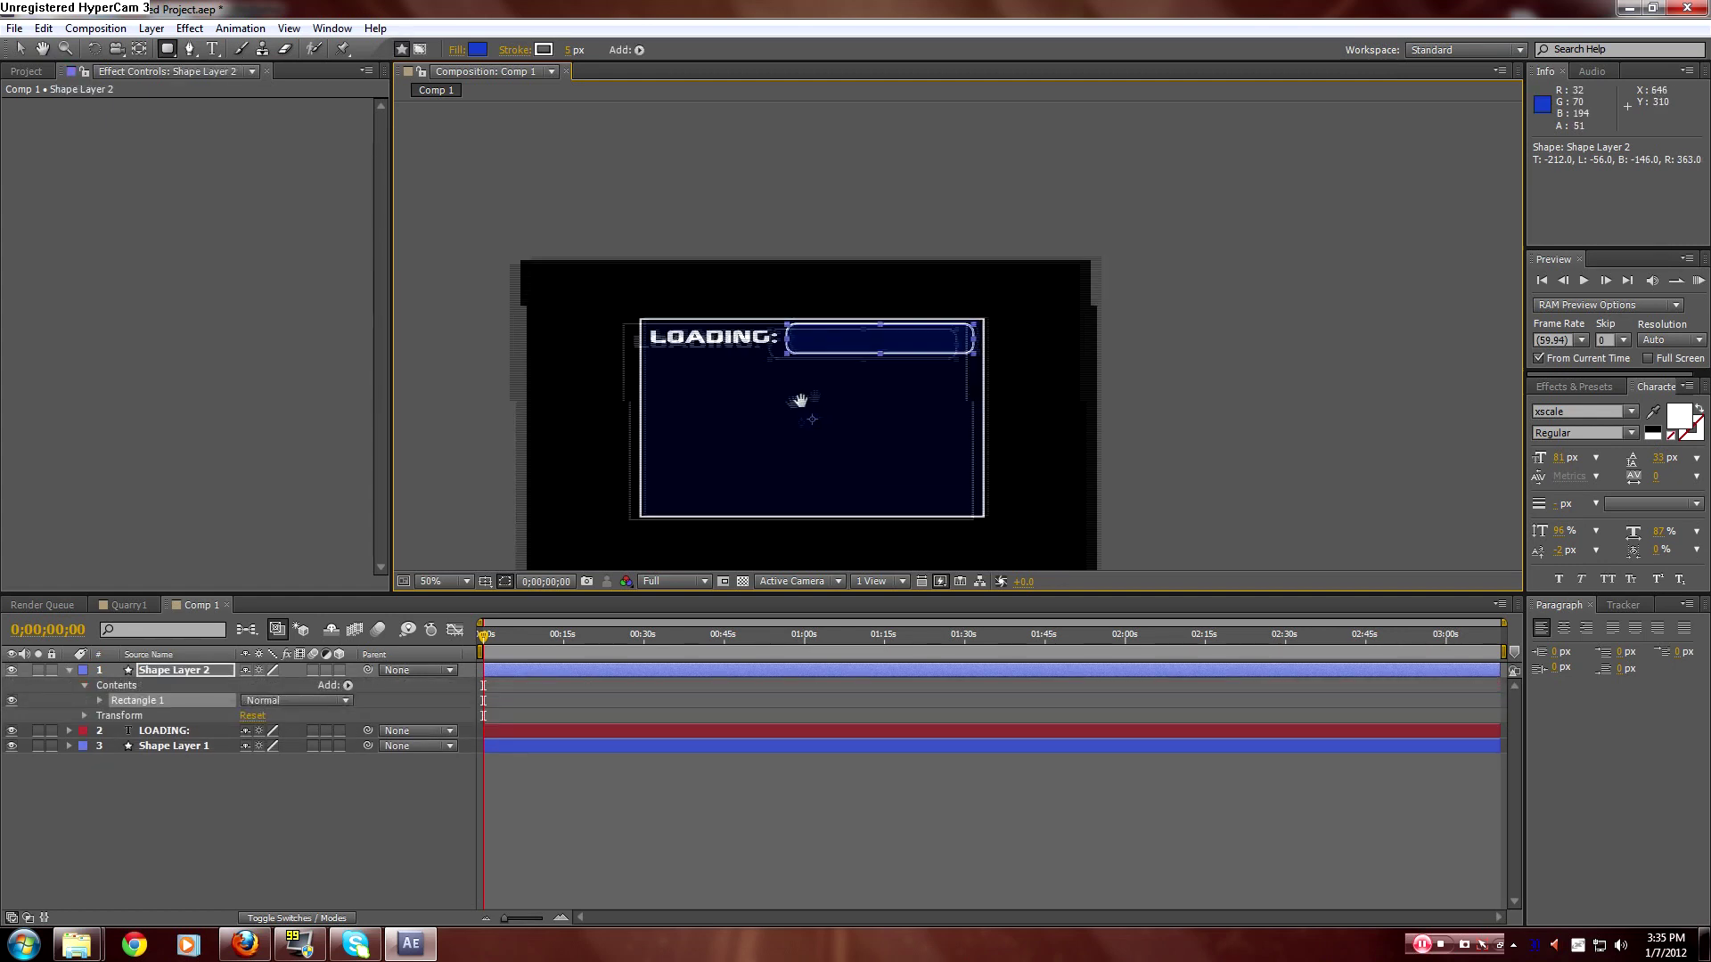
pyautogui.scroll(1, 813, 381)
pyautogui.moveTo(786, 398); pyautogui.dragTo(854, 285)
pyautogui.click(723, 871)
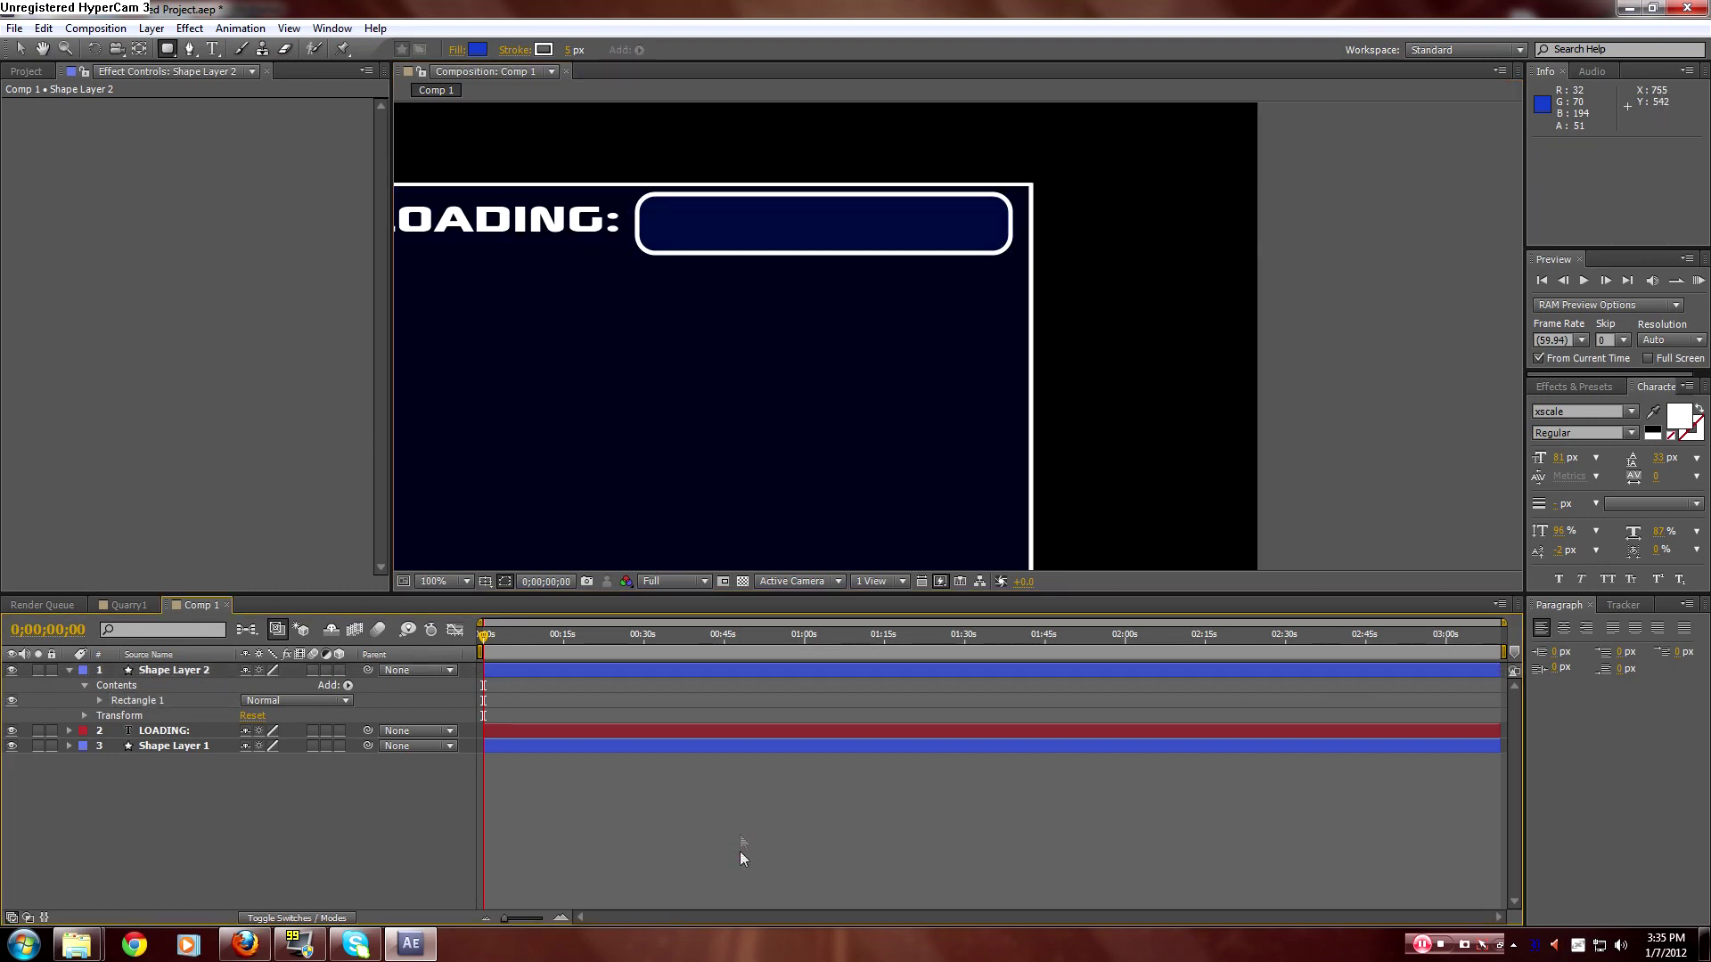
# Add a new text layer containing a row of eight periods below the rounded rectangle.
pyautogui.moveTo(815, 379); pyautogui.dragTo(878, 375)
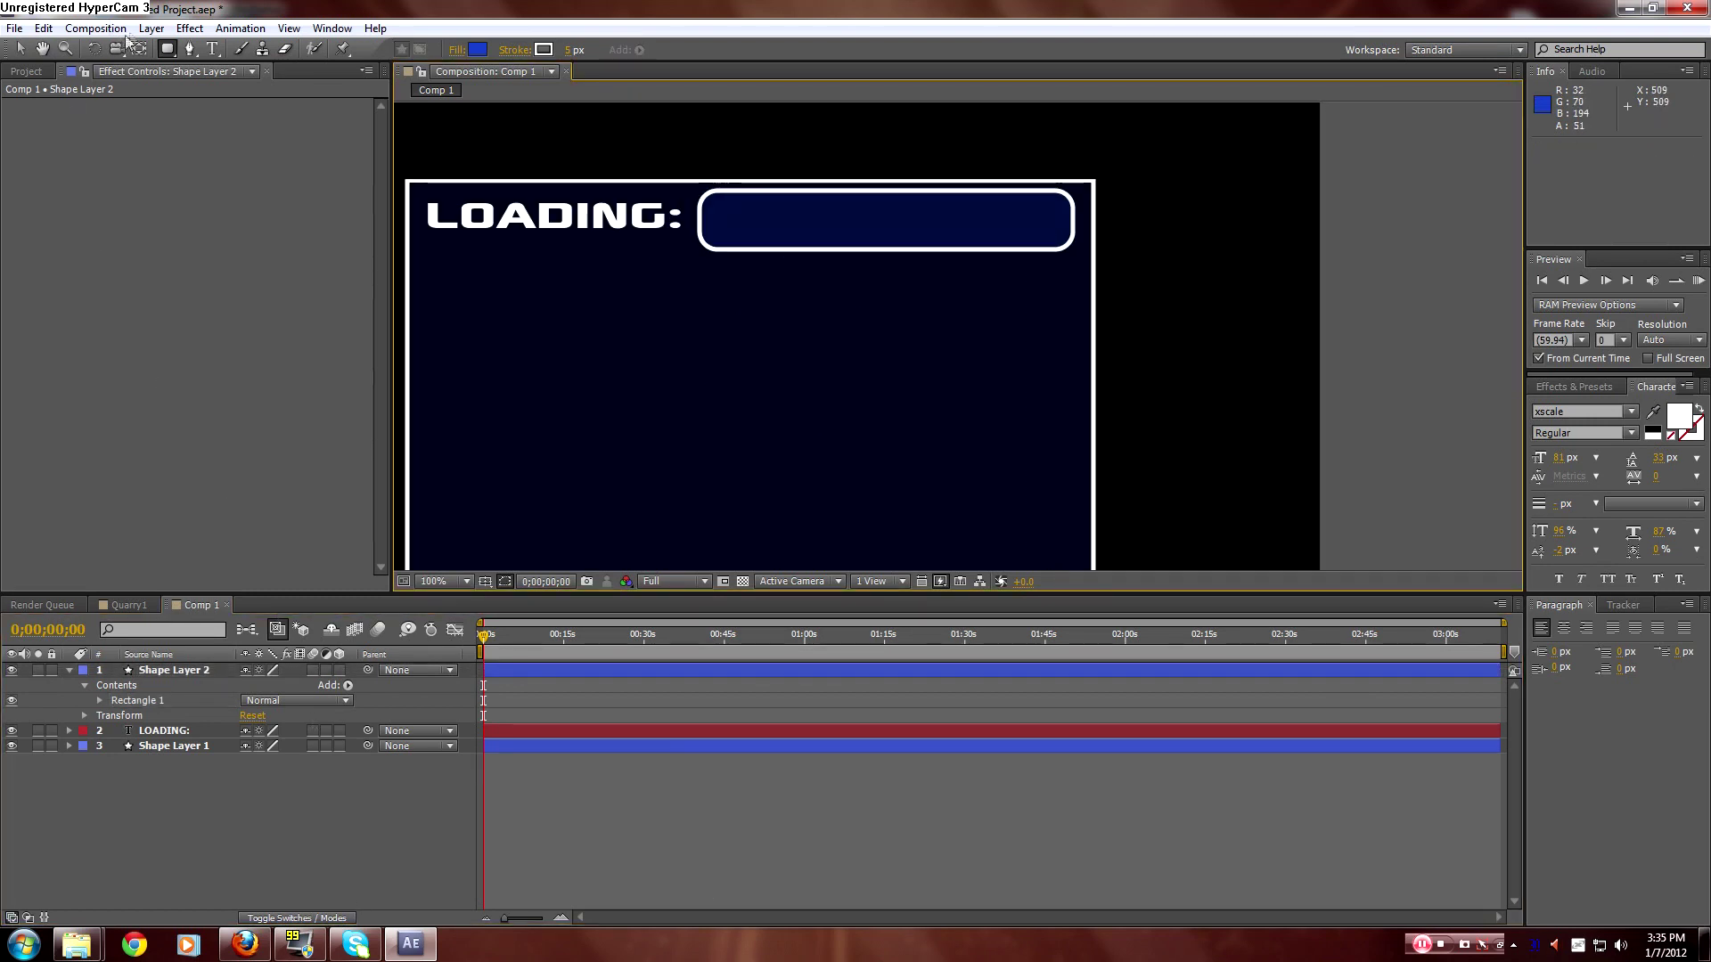
pyautogui.click(152, 29)
pyautogui.moveTo(374, 49)
pyautogui.click(478, 49)
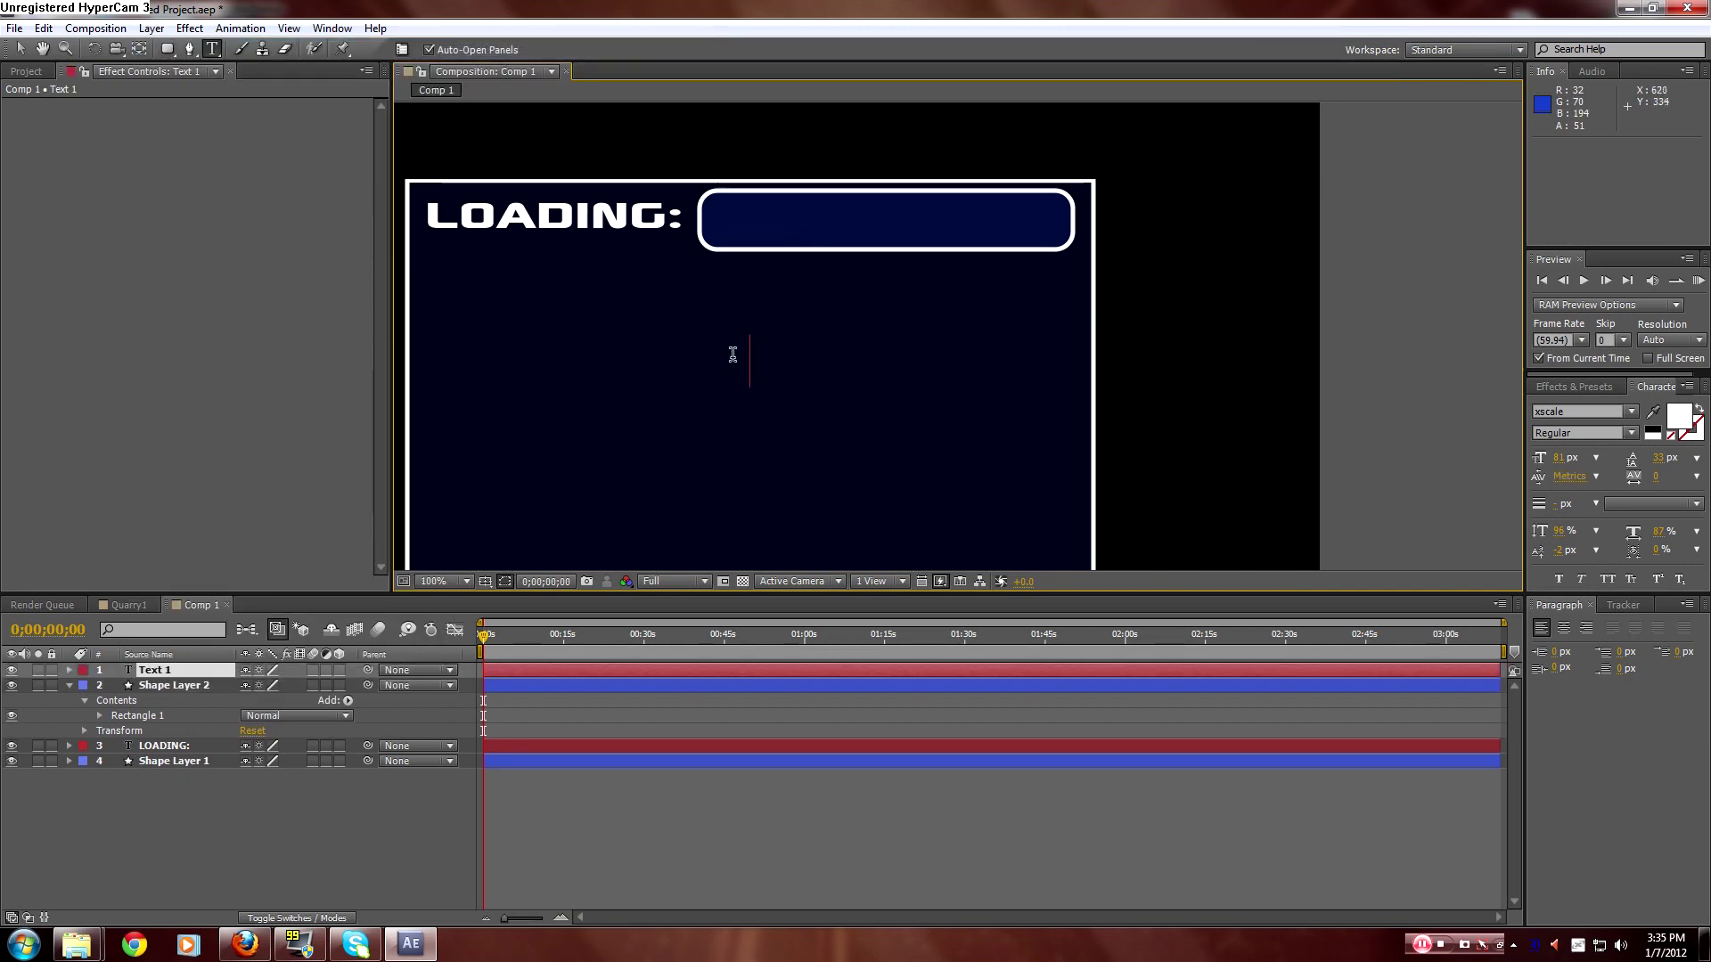
pyautogui.write('>')
pyautogui.press('BackSpace')
pyautogui.write('\\')
pyautogui.press('BackSpace')
pyautogui.write('........')
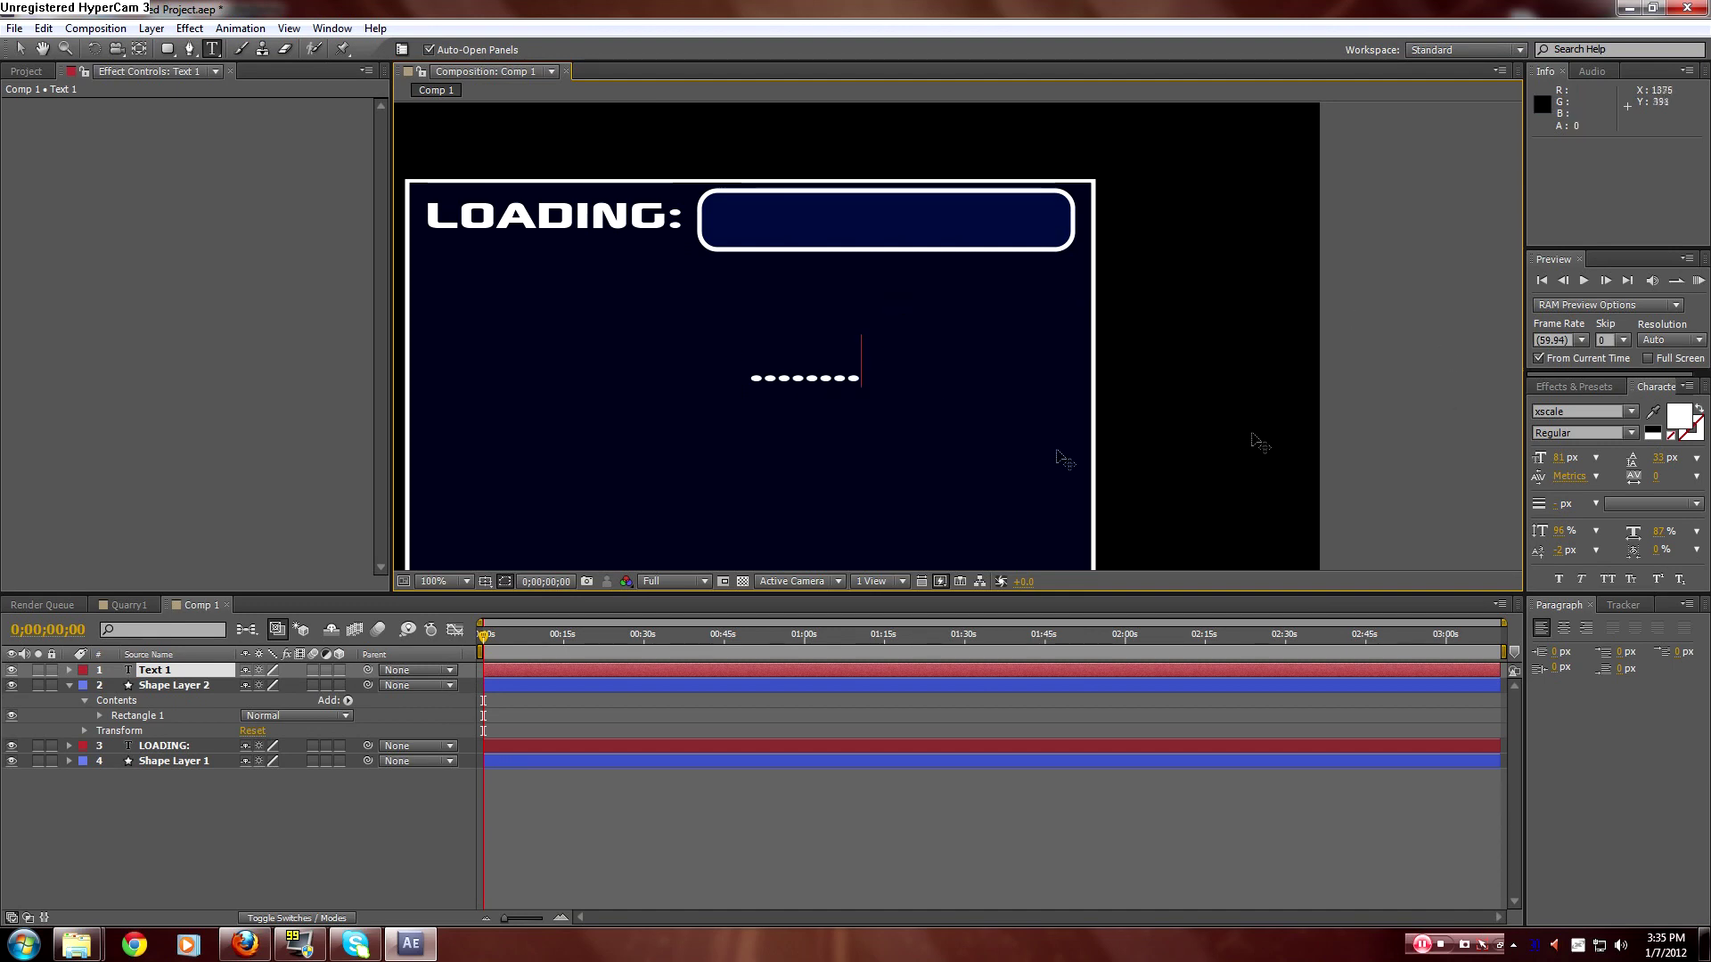
# Try the You Are Loved font on the row of periods and switch back to xscale.
pyautogui.hotkey('ctrl', 'a')
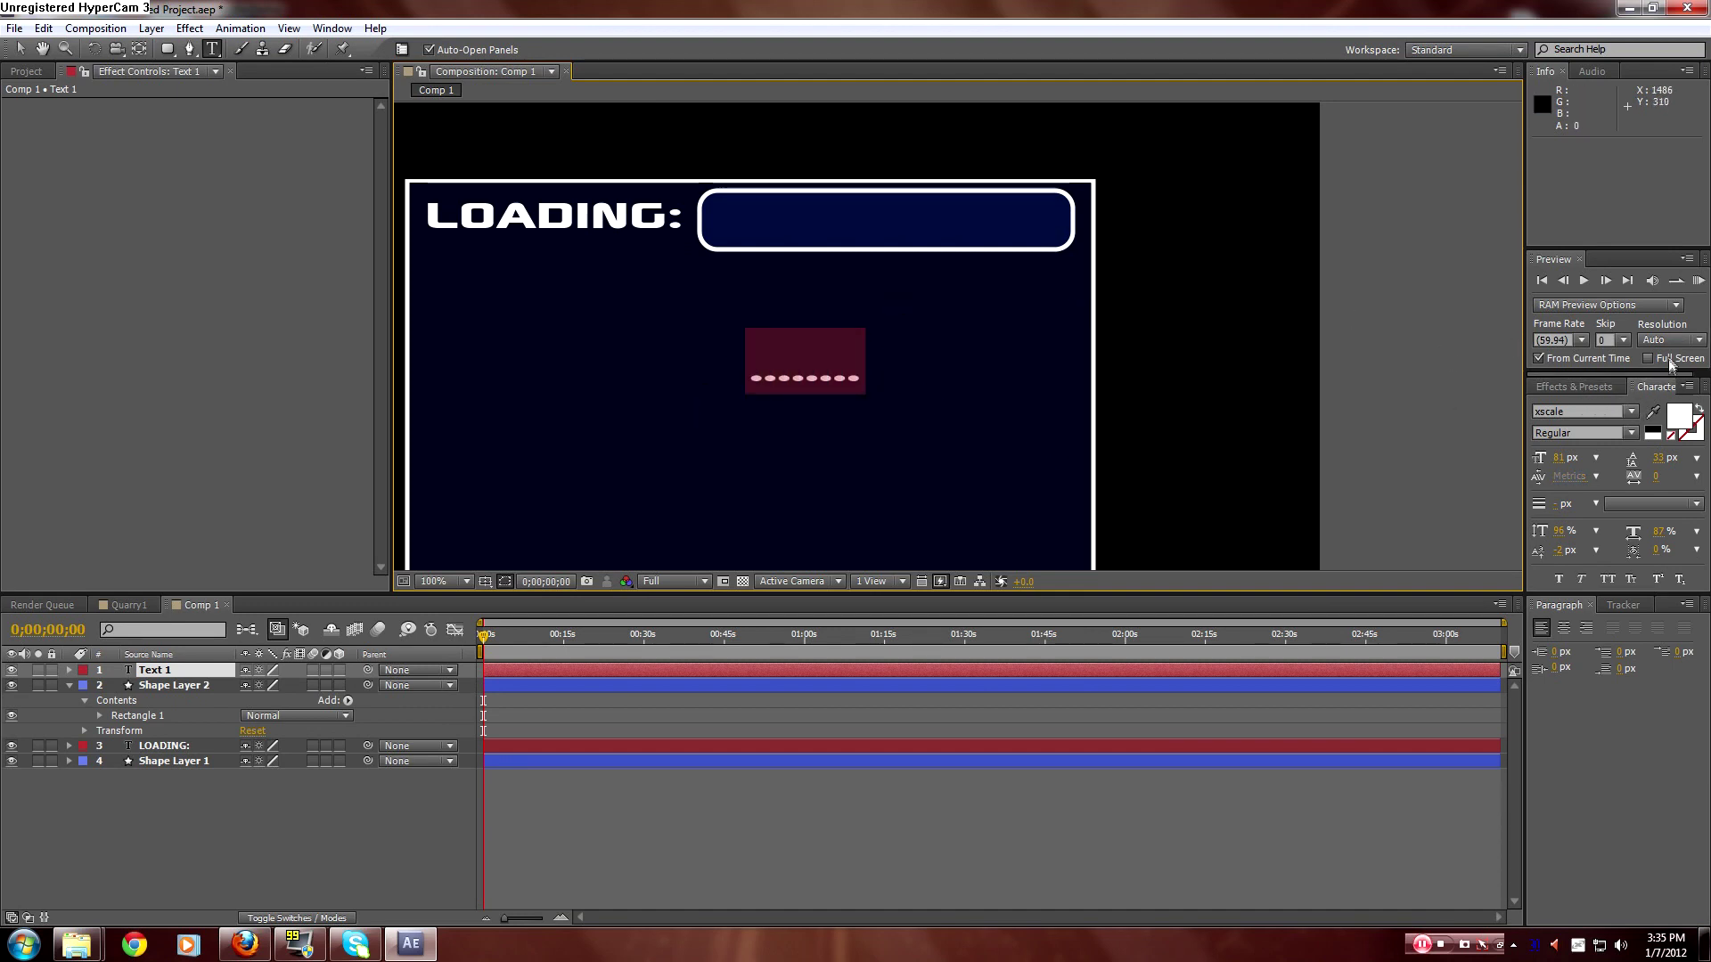
pyautogui.click(1630, 411)
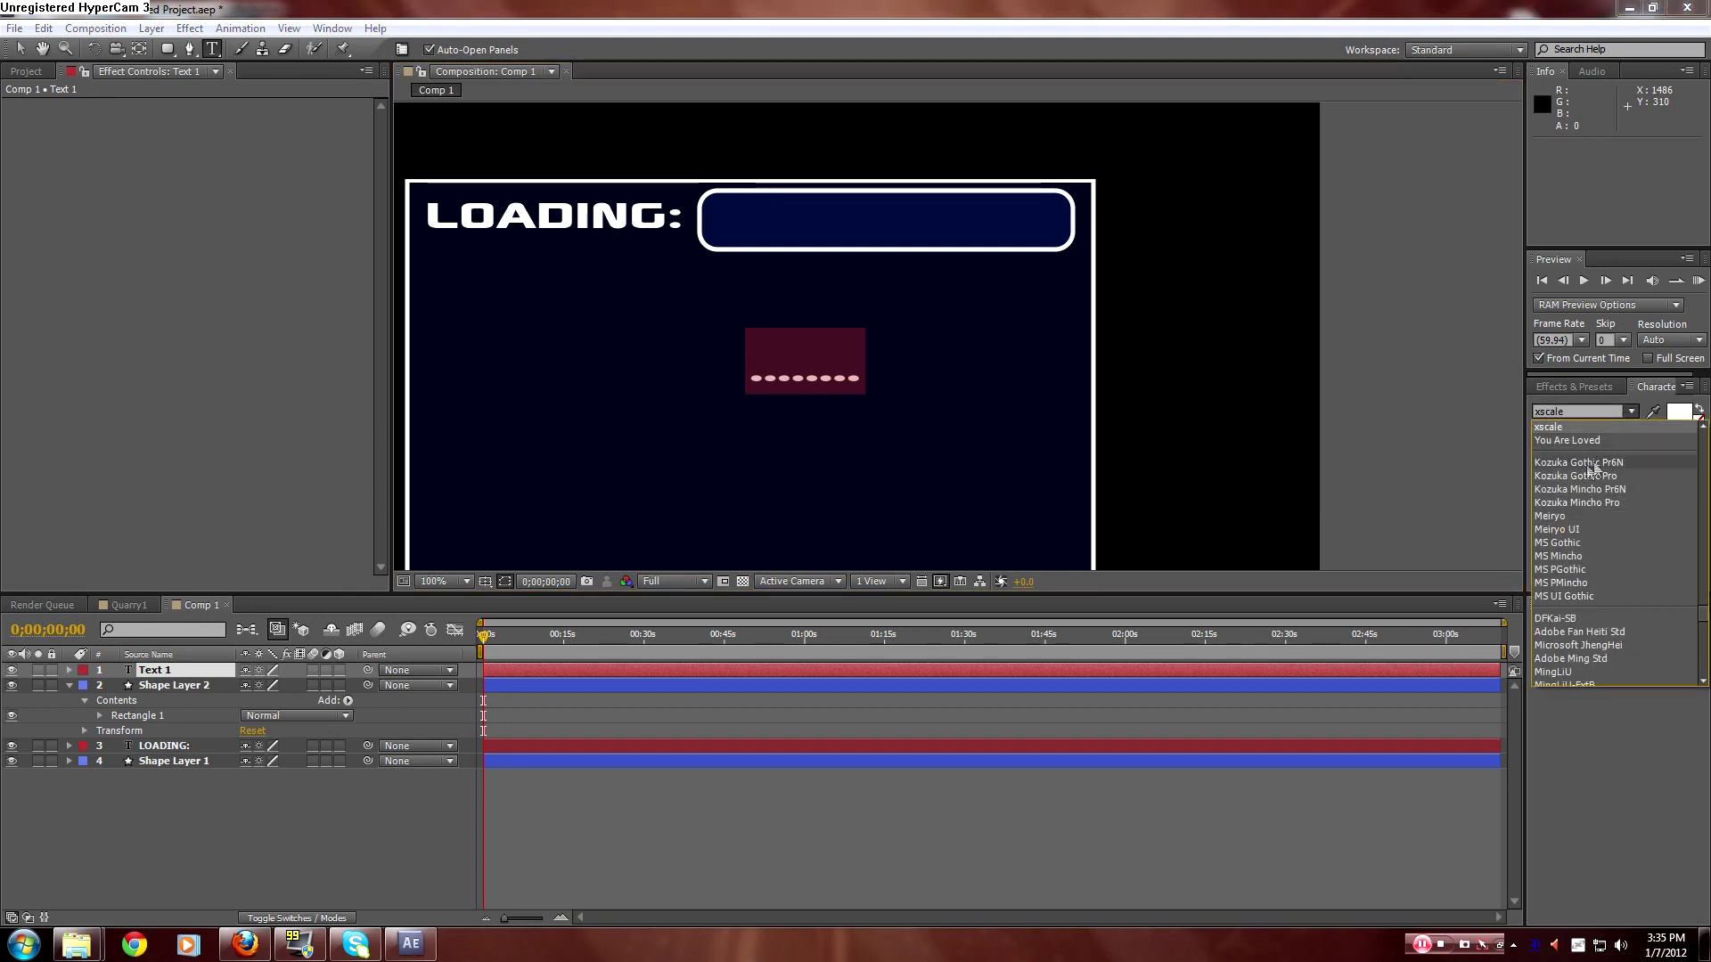
pyautogui.click(1704, 613)
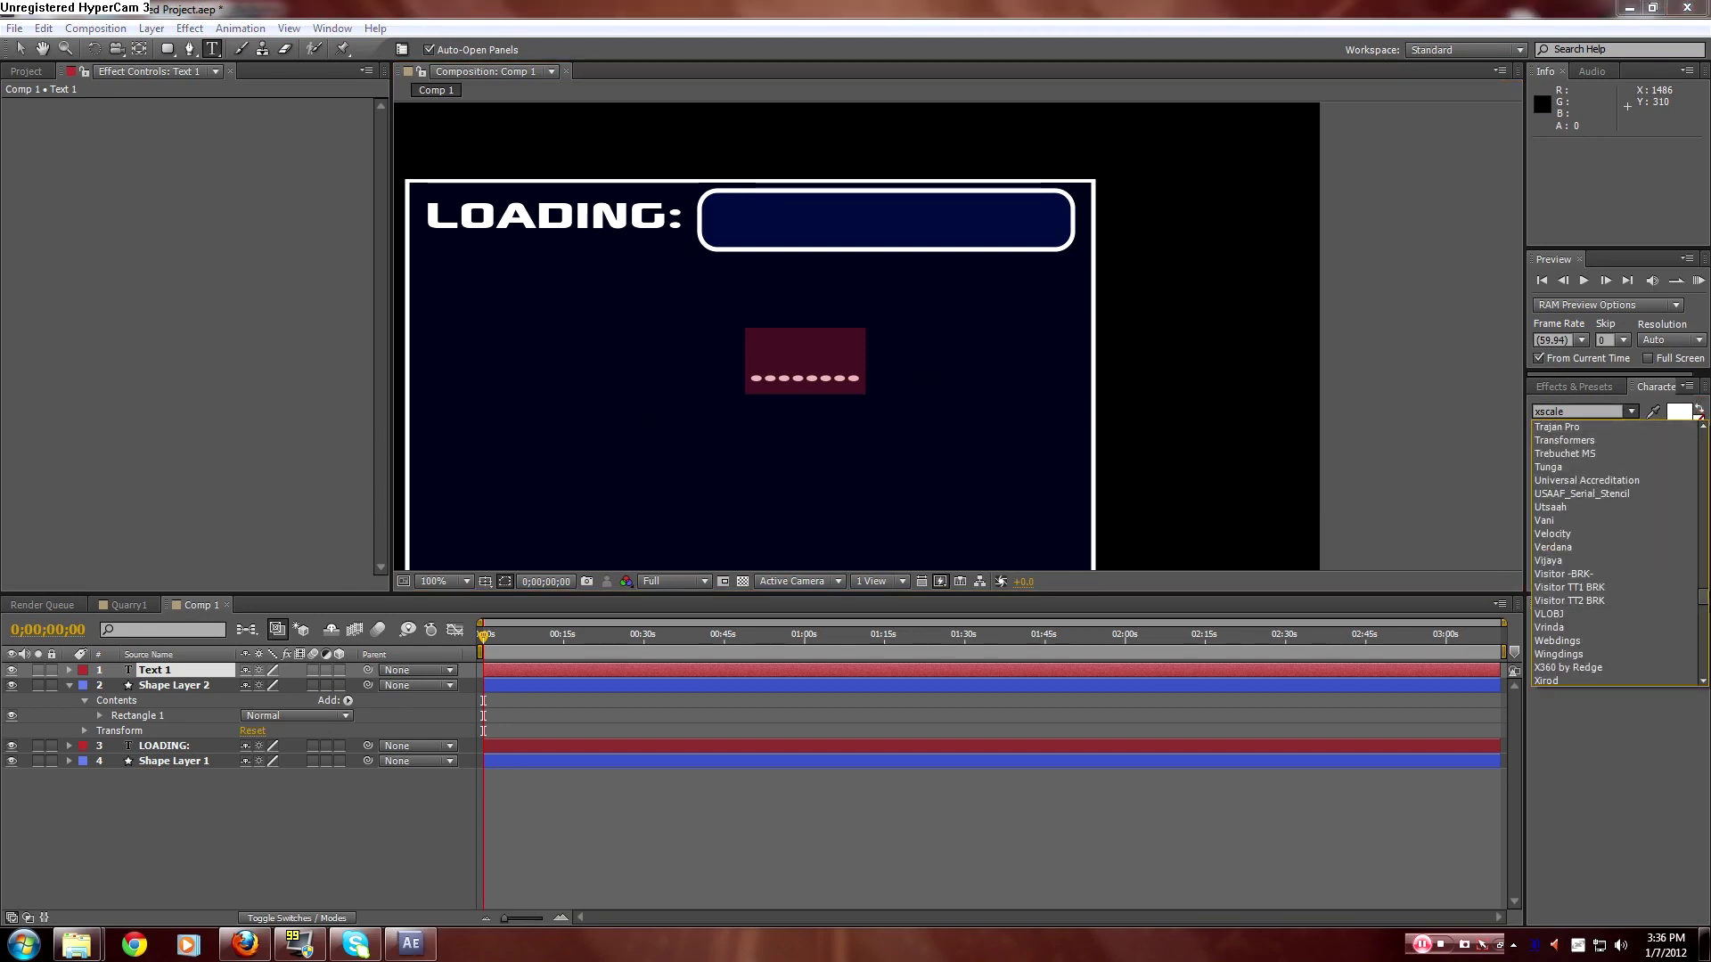
pyautogui.moveTo(1705, 603)
pyautogui.mouseDown()
pyautogui.moveTo(1705, 640)
pyautogui.moveTo(1706, 563)
pyautogui.moveTo(1705, 615)
pyautogui.mouseUp()
pyautogui.click(1568, 422)
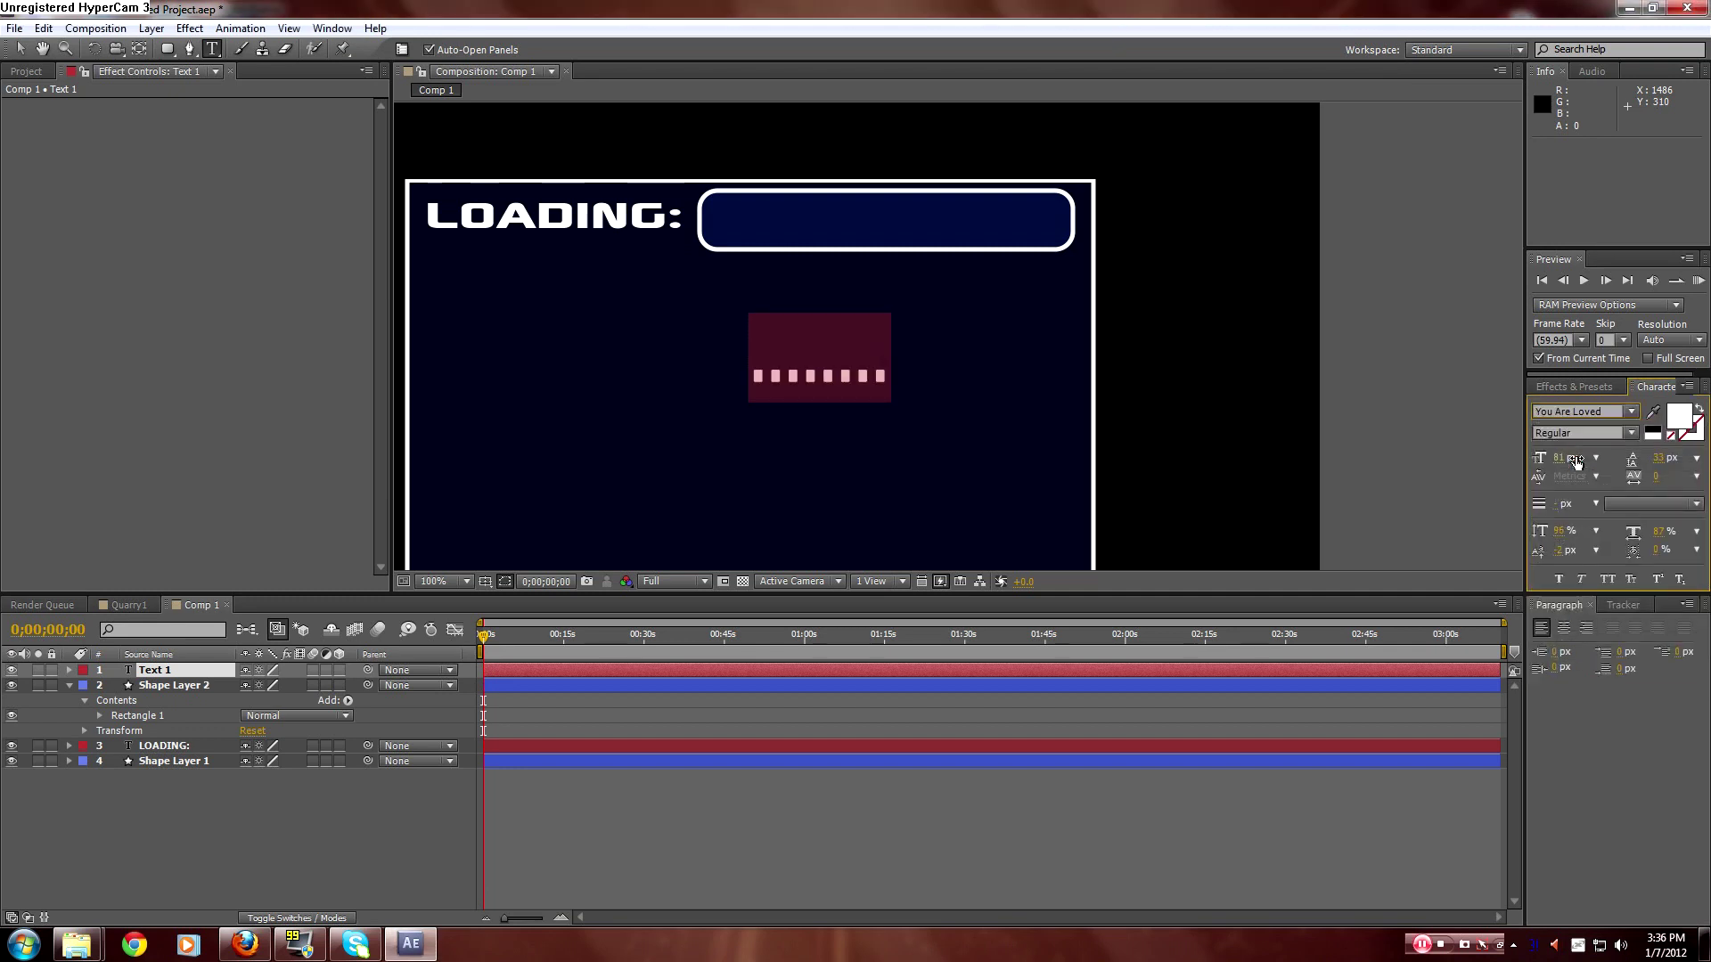
pyautogui.press('Up')
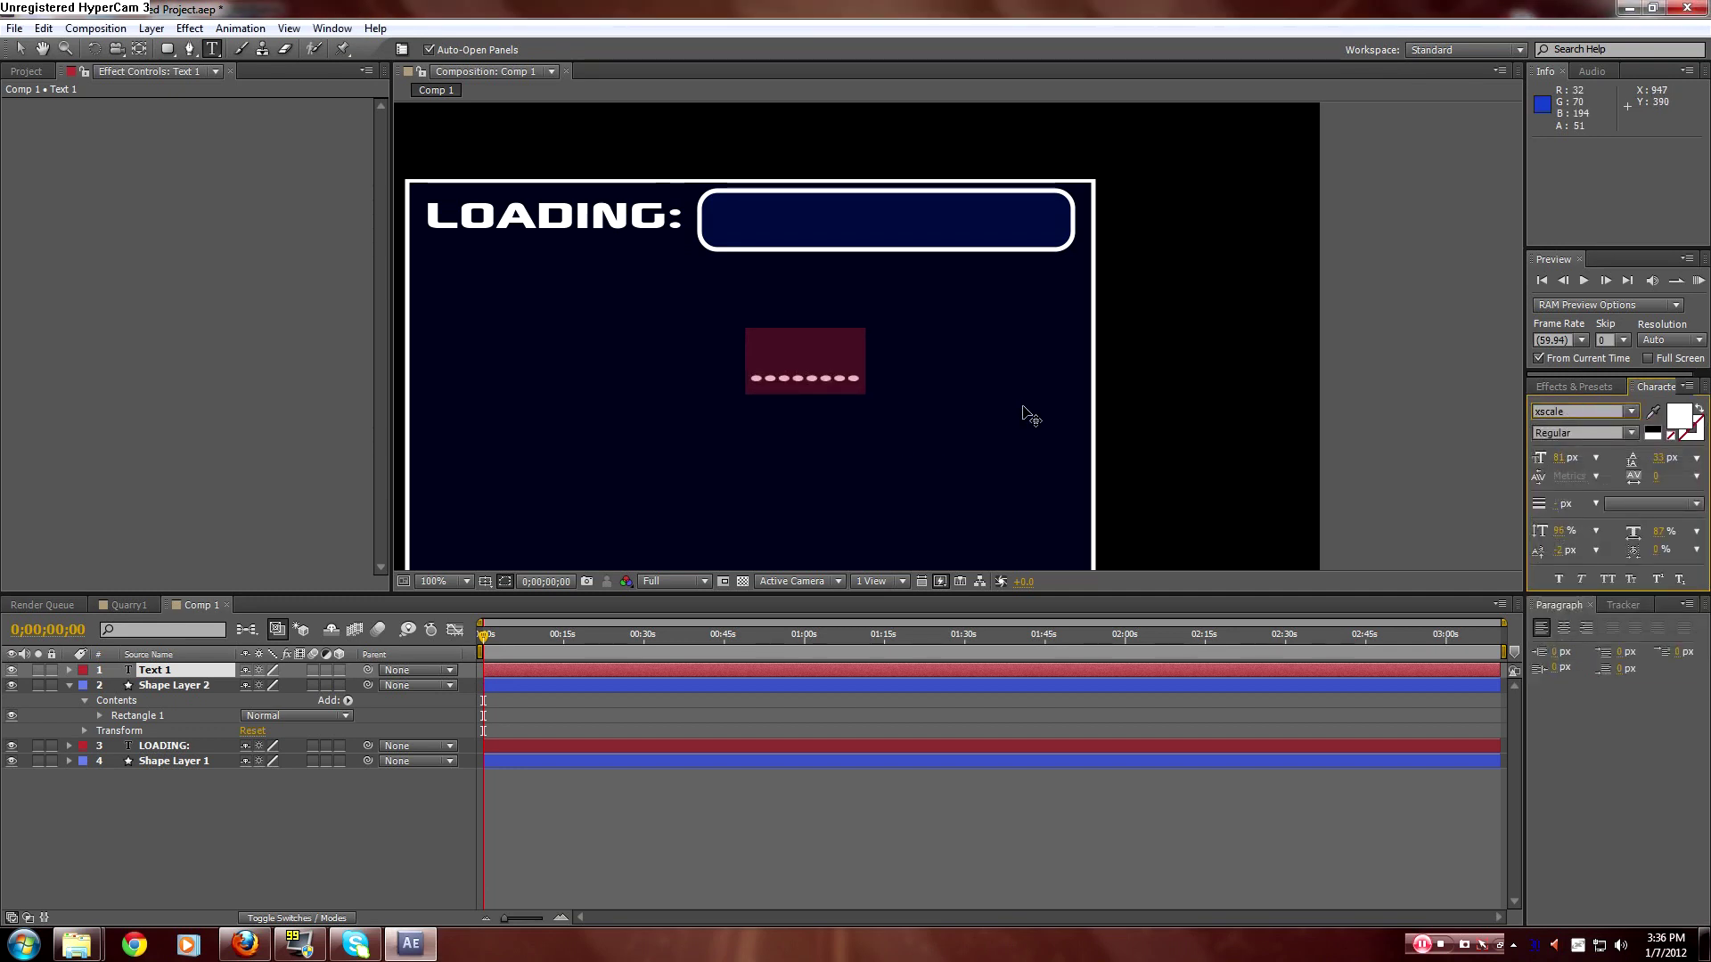
# Set the row of periods in the Xirod font and scale the text layer to 283%.
pyautogui.press('Down')
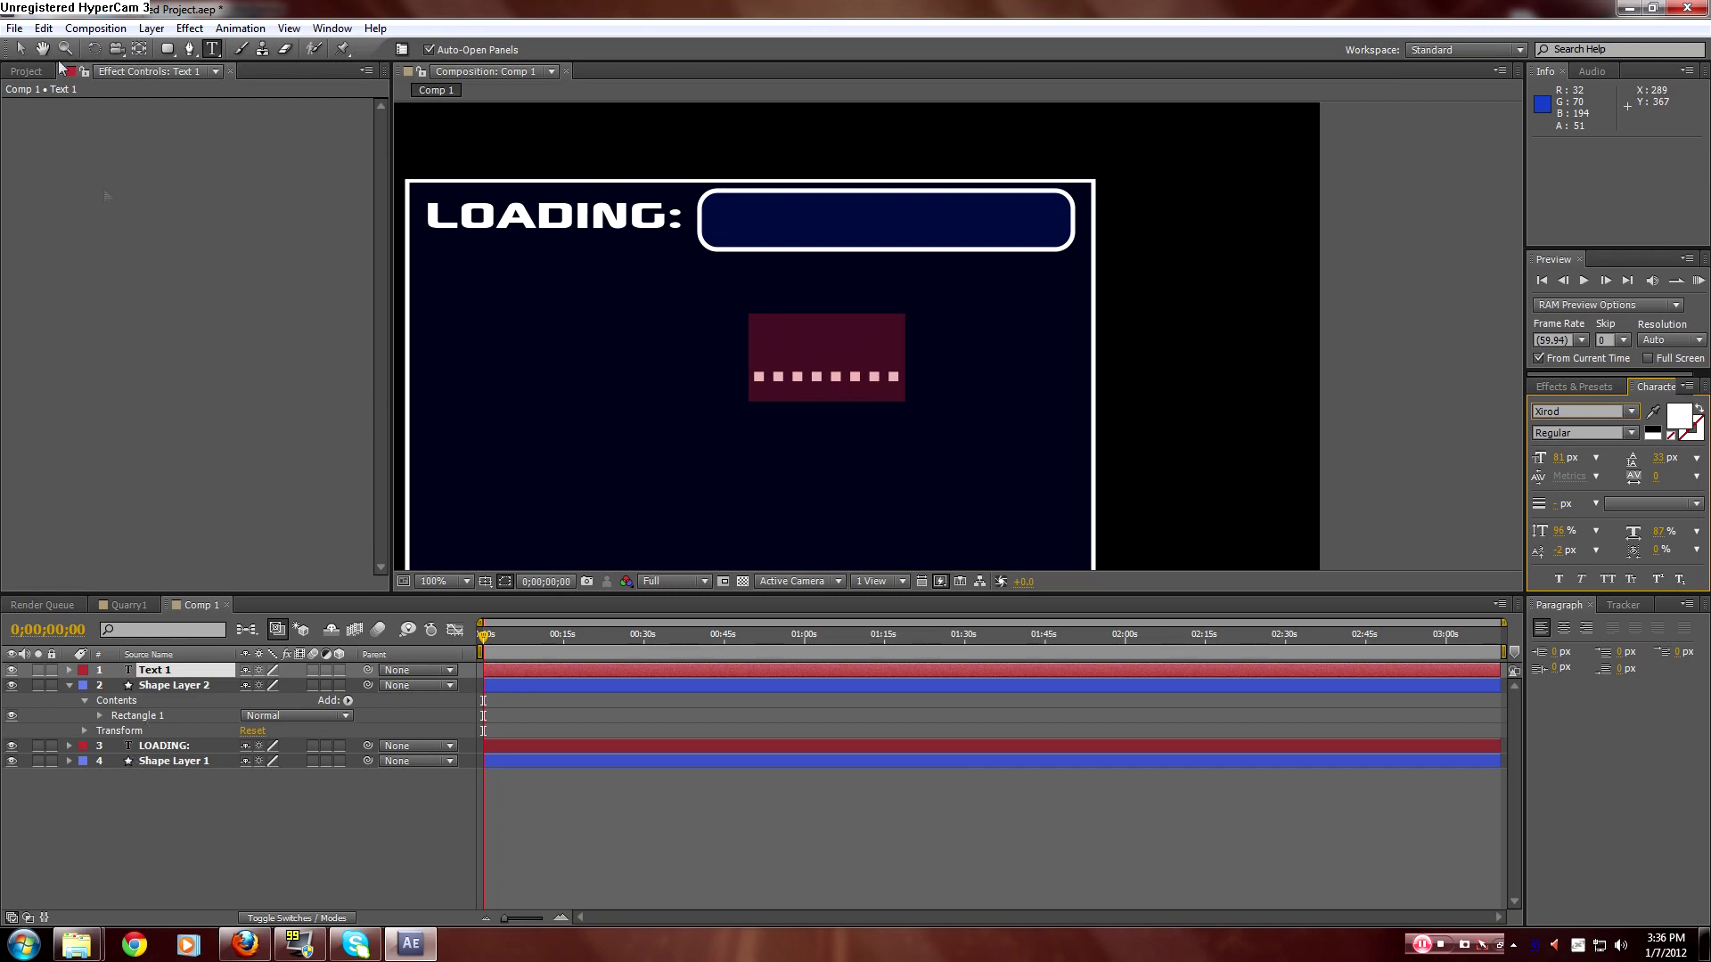
pyautogui.press('Escape')
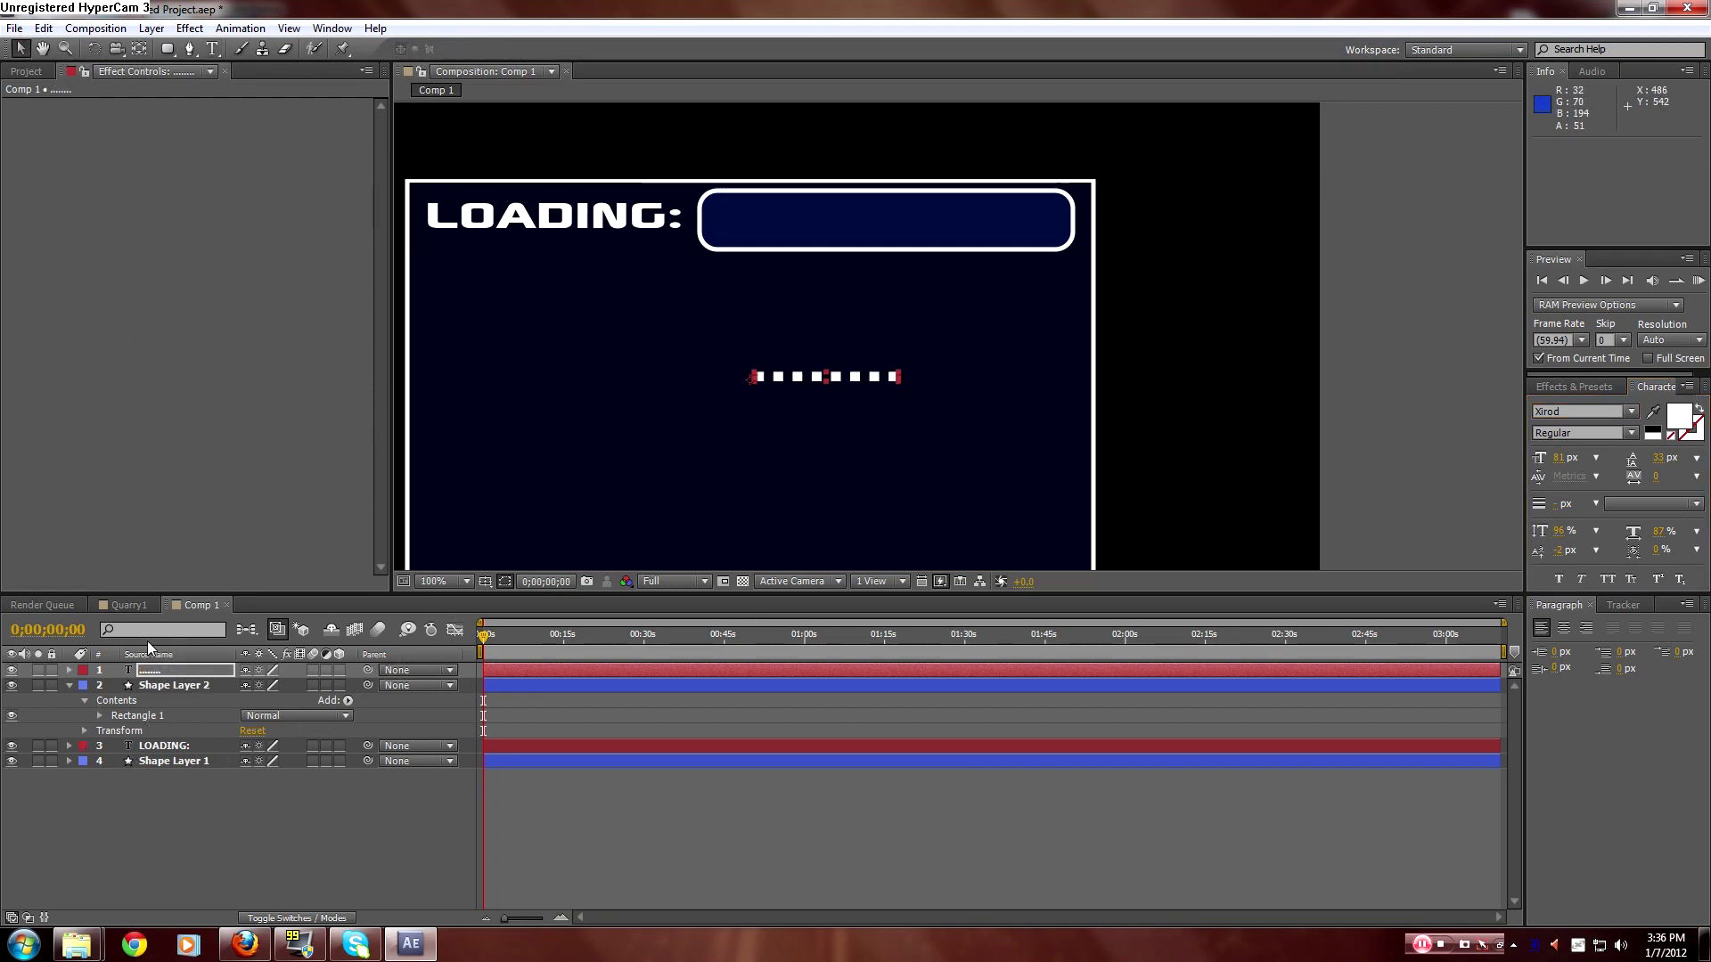
pyautogui.press('s')
pyautogui.moveTo(267, 685); pyautogui.dragTo(419, 675)
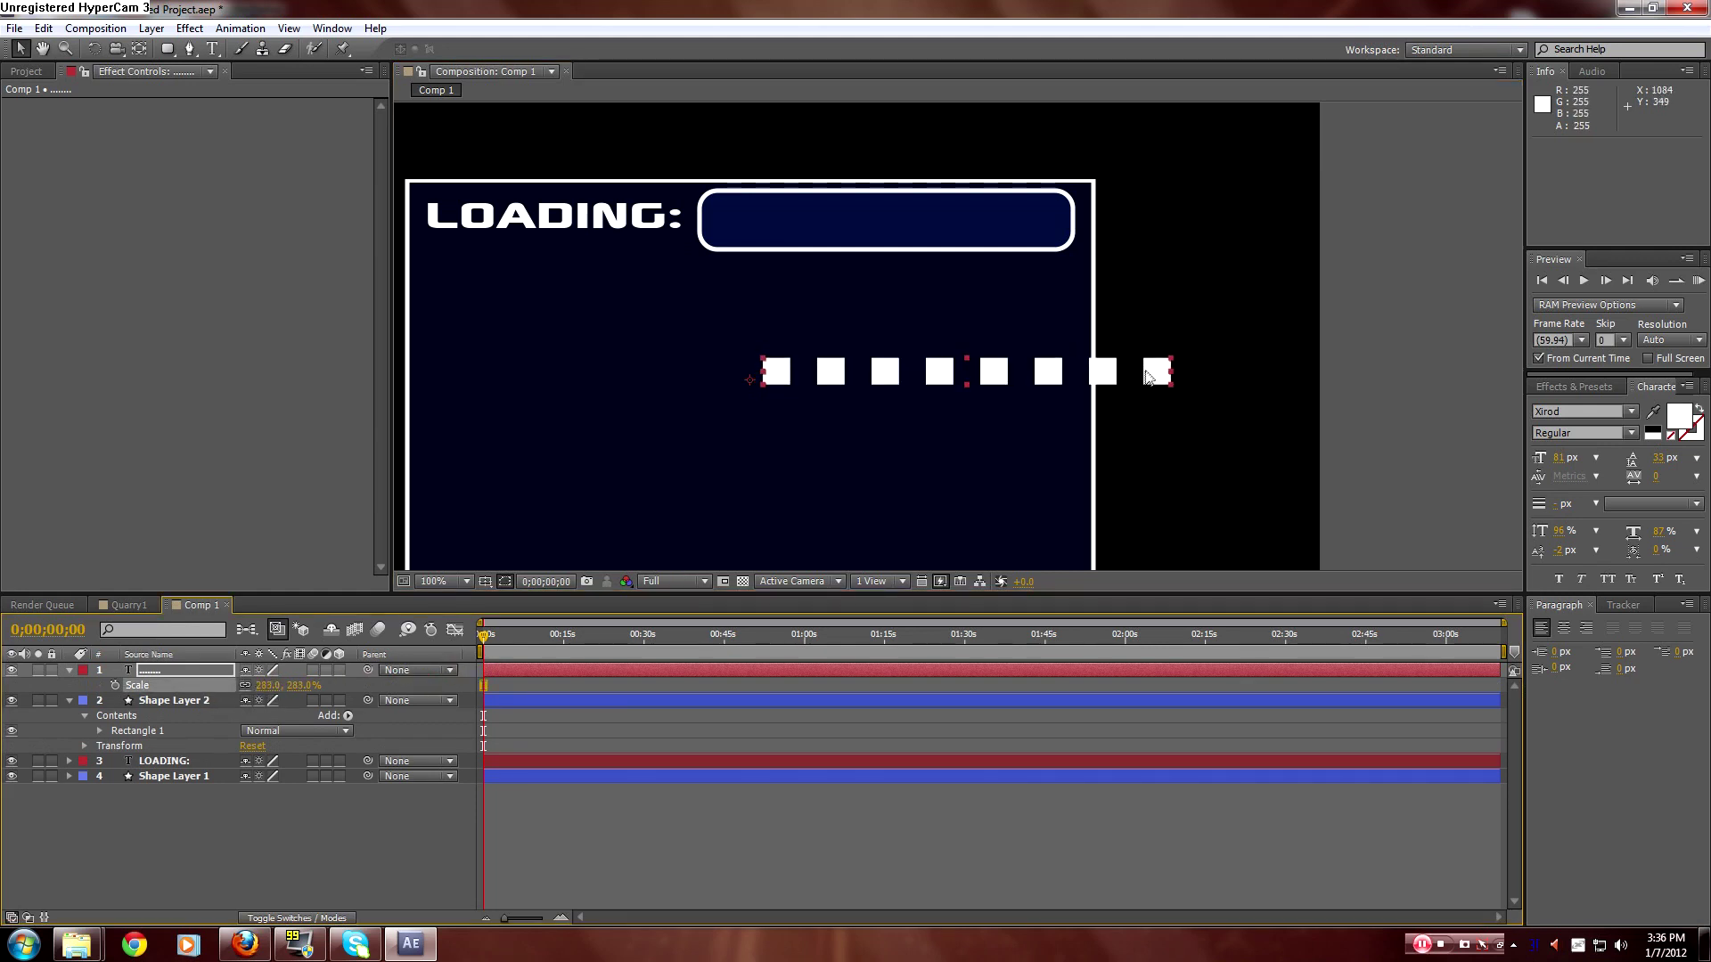
pyautogui.click(571, 827)
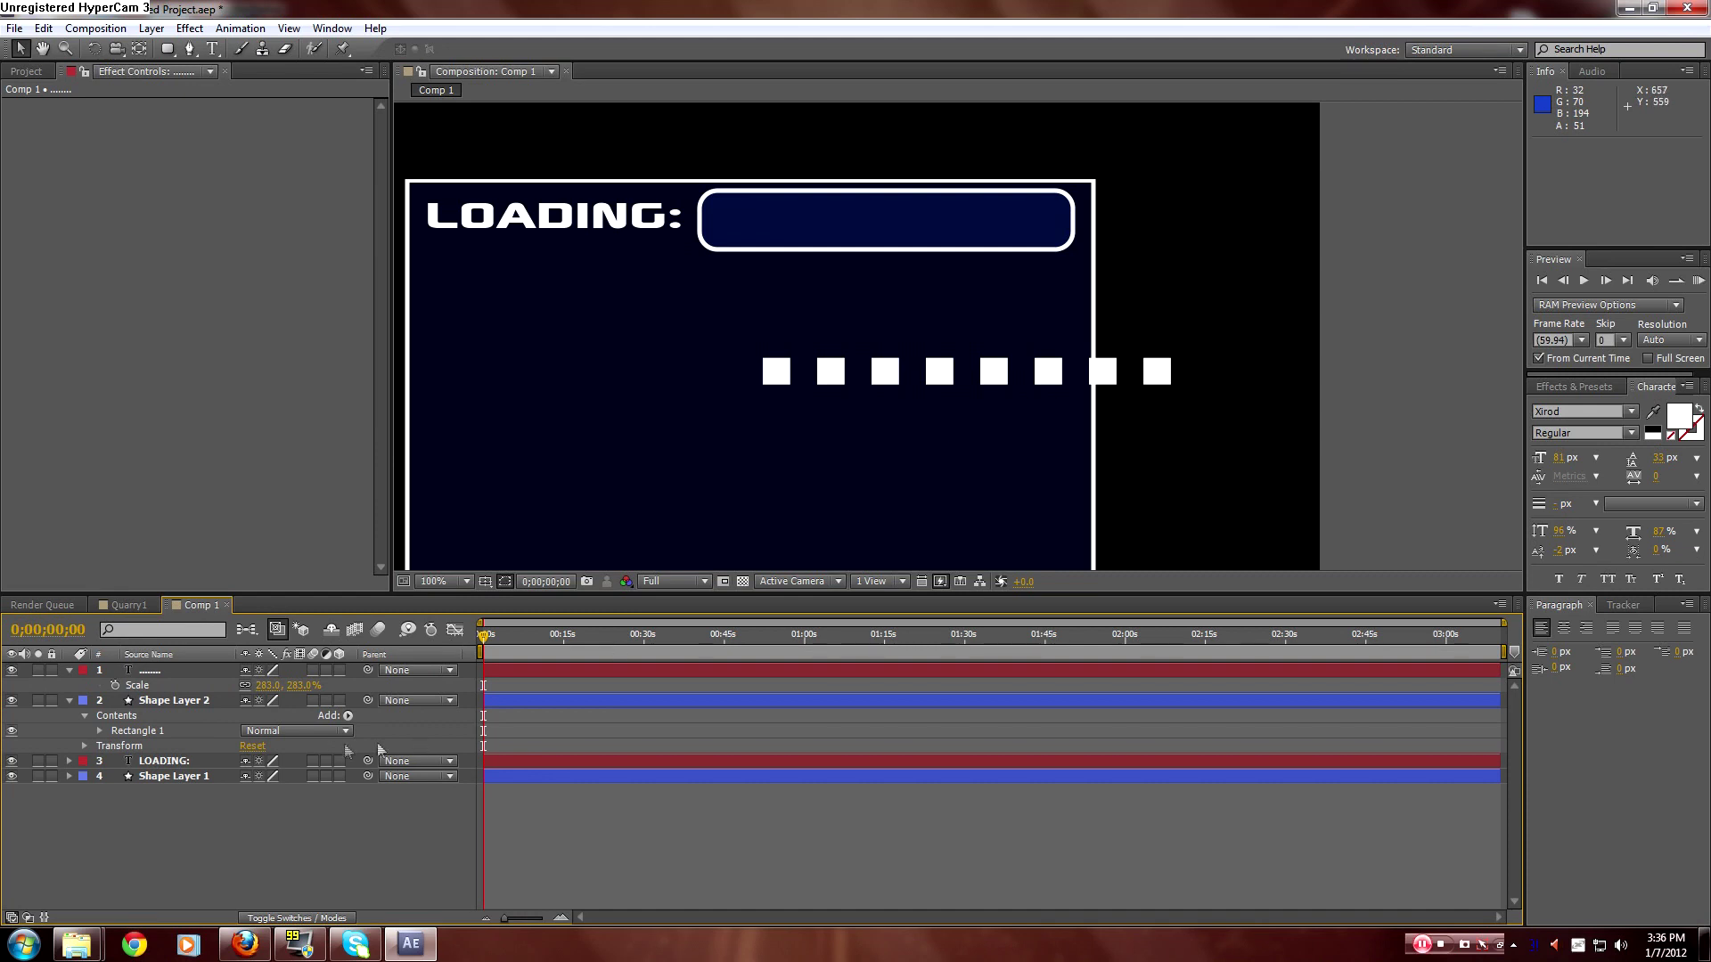
# Delete the last three squares from the row of periods, leaving five.
pyautogui.doubleClick(601, 672)
pyautogui.moveTo(1185, 370); pyautogui.dragTo(1044, 383)
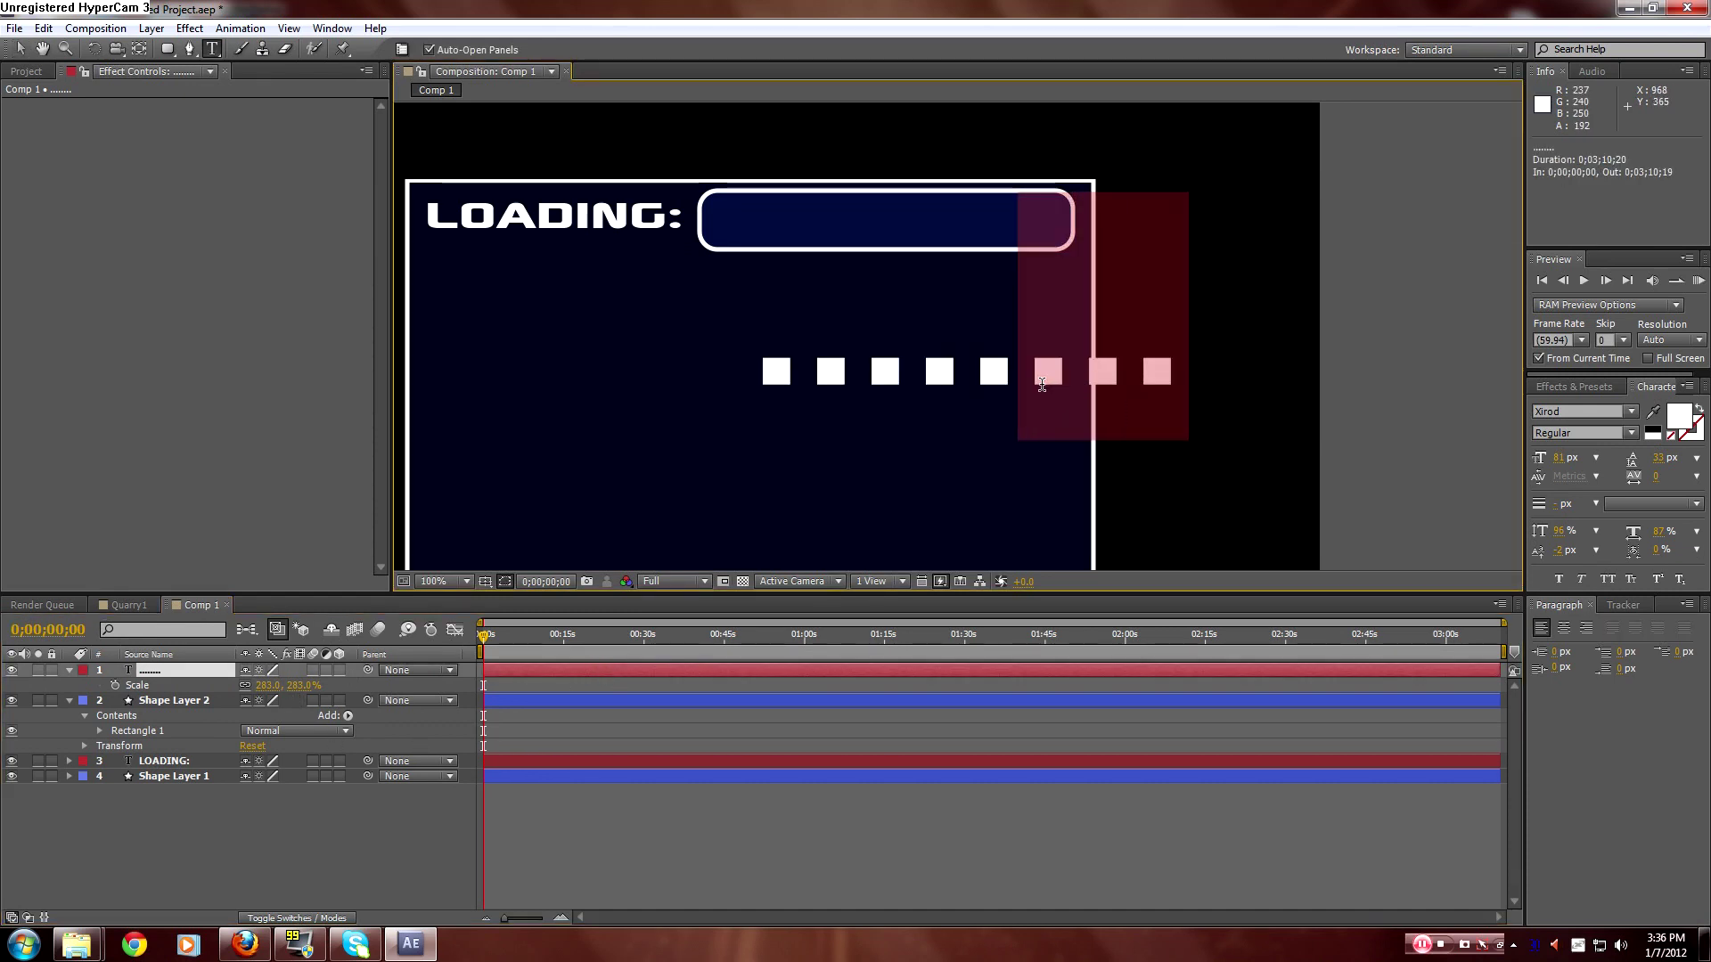
pyautogui.press('BackSpace')
pyautogui.click(706, 793)
# Move the row of five squares up about 170 px into the rounded rectangle.
pyautogui.click(19, 48)
pyautogui.moveTo(847, 369); pyautogui.dragTo(836, 221)
pyautogui.click(133, 677)
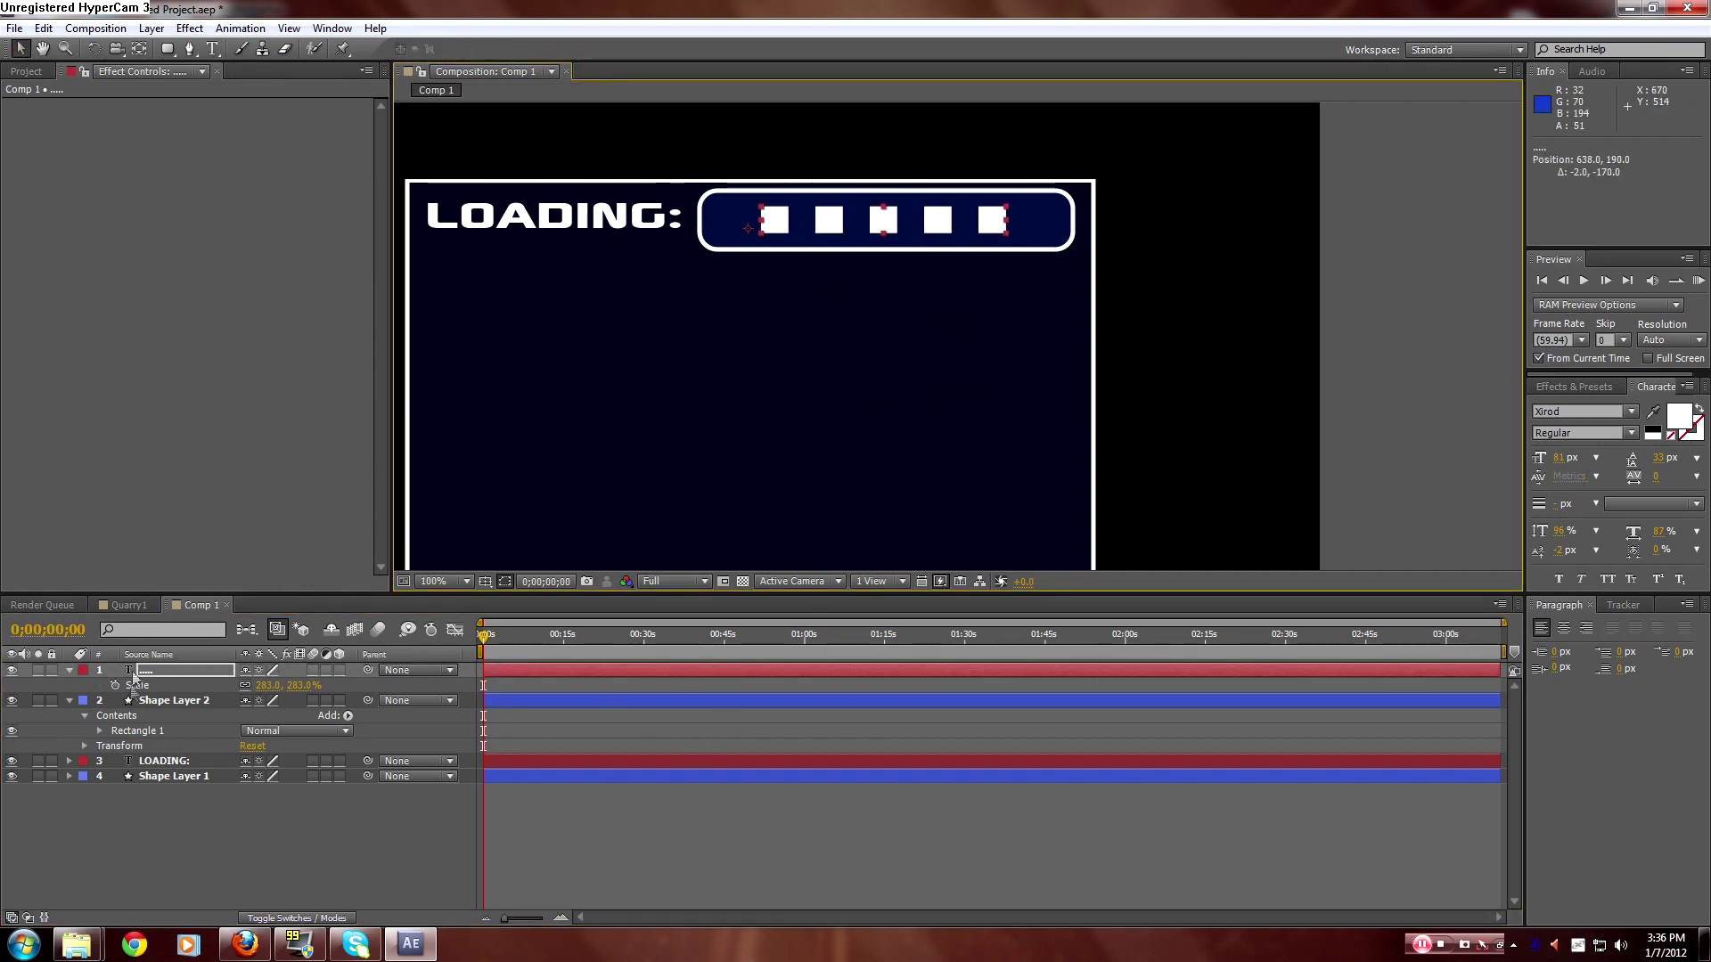
# Nudge the "LOADING:" text about 2 px right and 7 px down to line up with the bar.
pyautogui.click(143, 746)
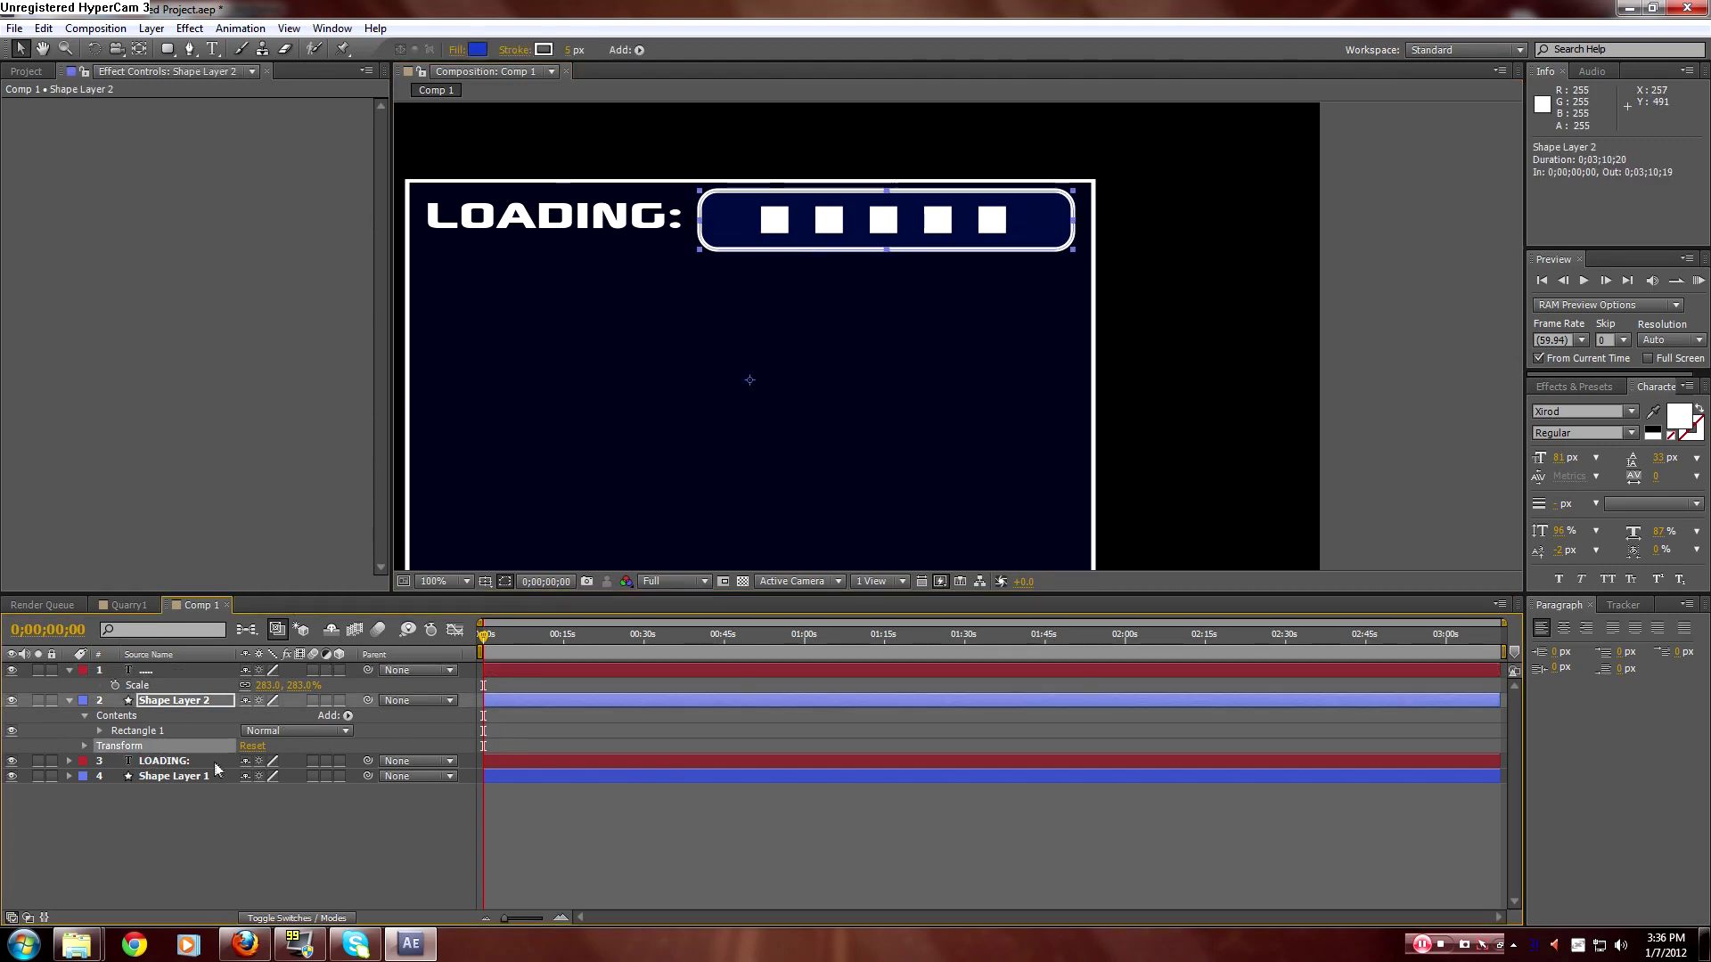
pyautogui.click(169, 762)
pyautogui.moveTo(576, 222); pyautogui.dragTo(578, 229)
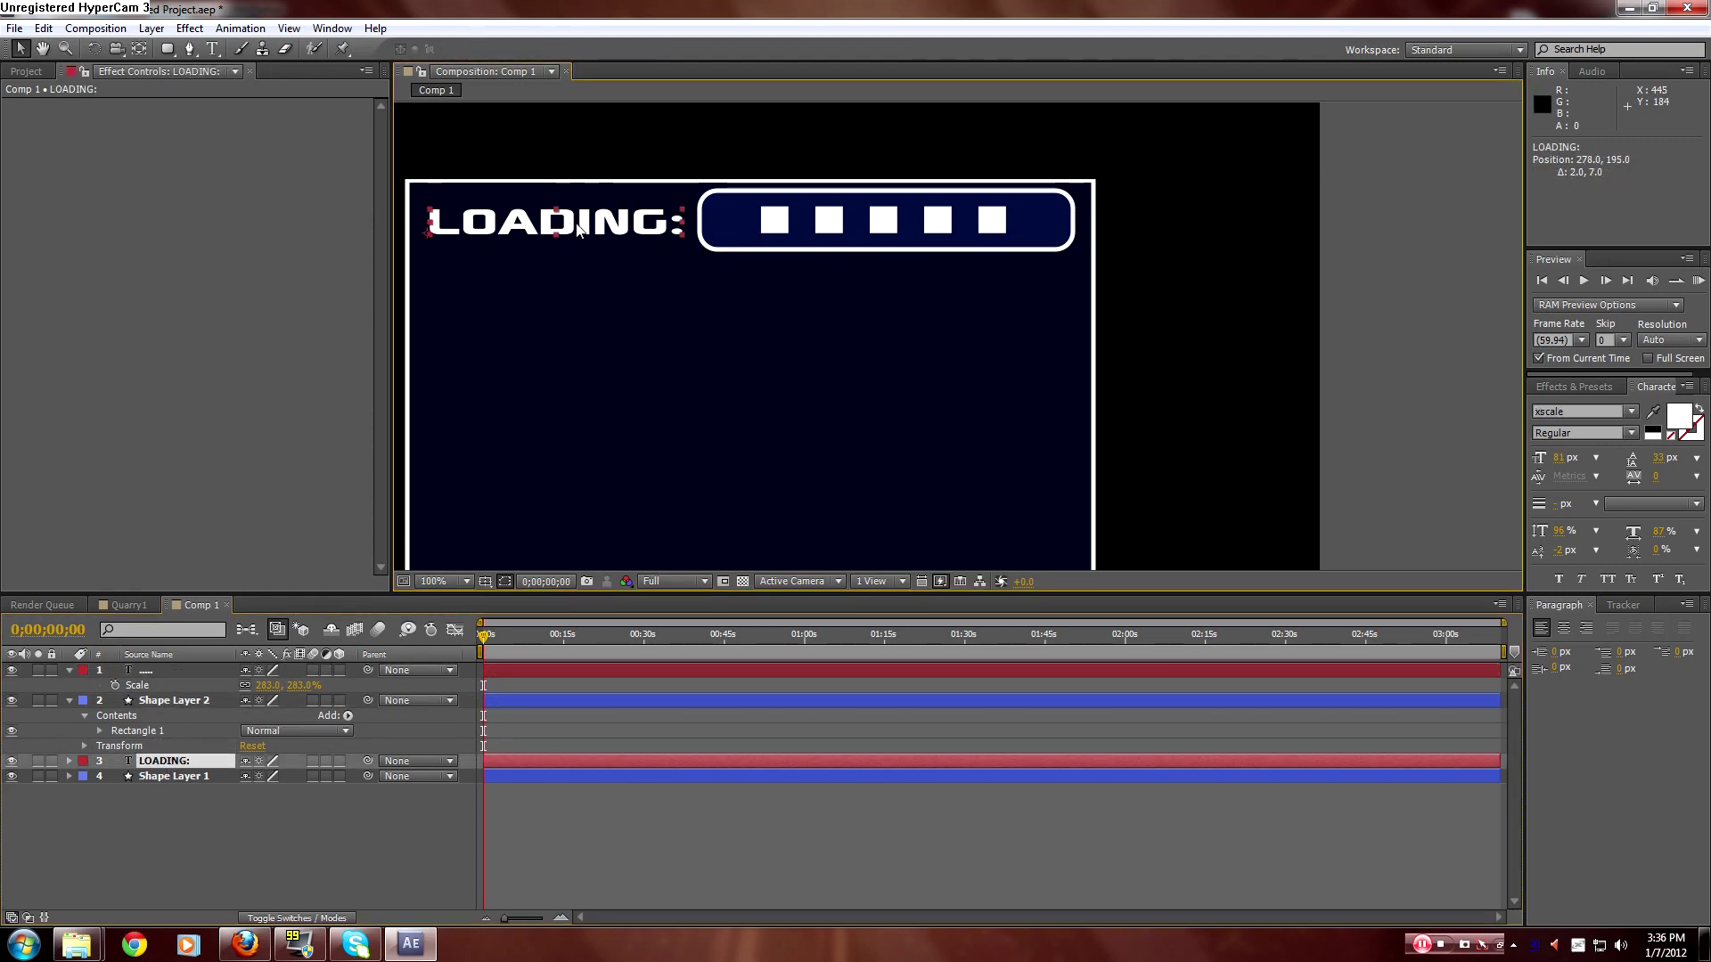
pyautogui.click(665, 823)
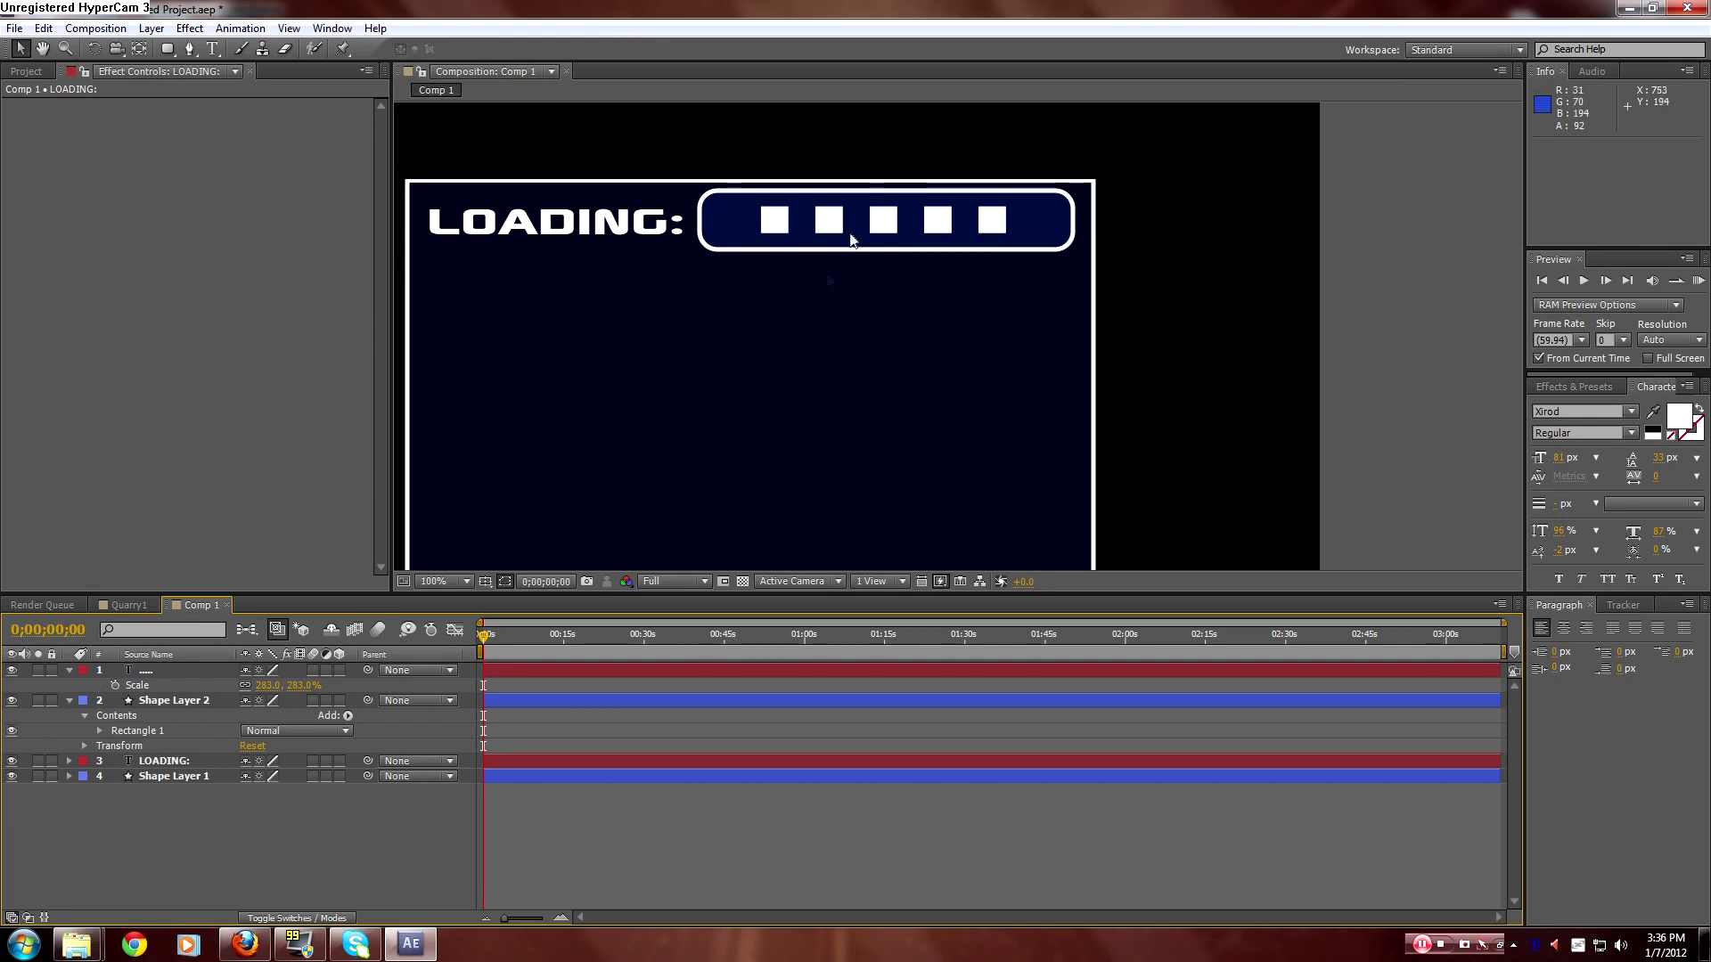
# Collapse the expanded properties of Shape Layer 2 in the timeline.
pyautogui.click(150, 683)
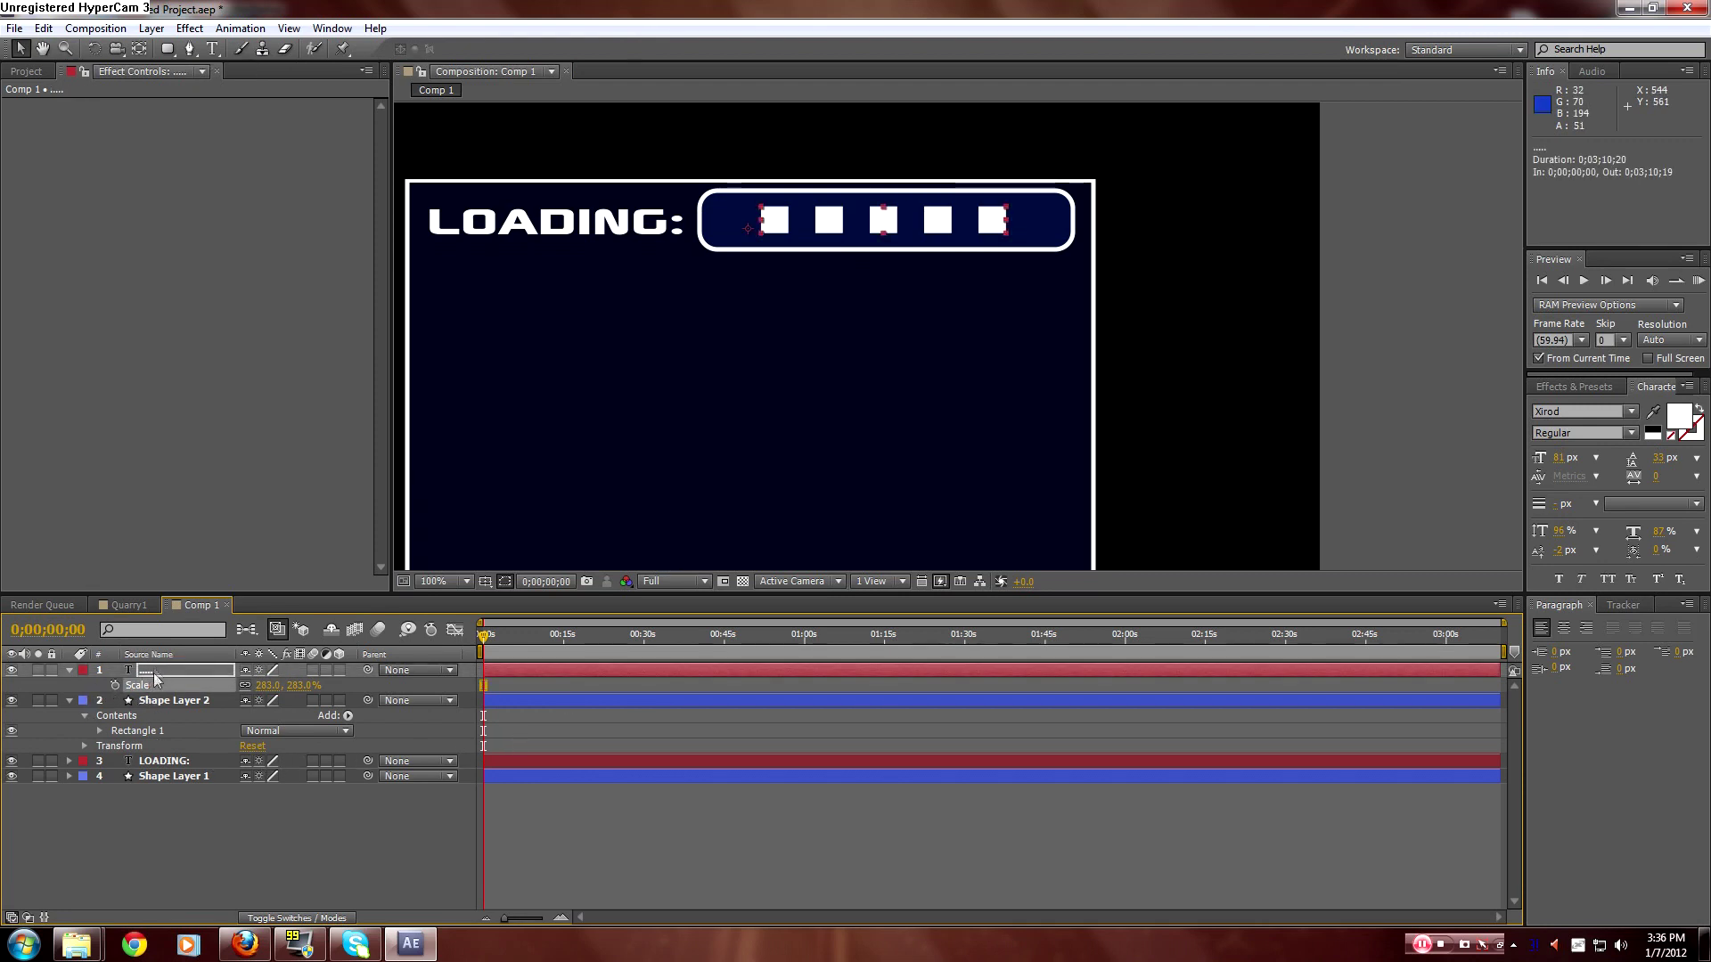
pyautogui.click(120, 866)
pyautogui.click(87, 711)
pyautogui.click(70, 700)
# Draw a rectangular mask around the five squares on the periods text layer.
pyautogui.click(161, 670)
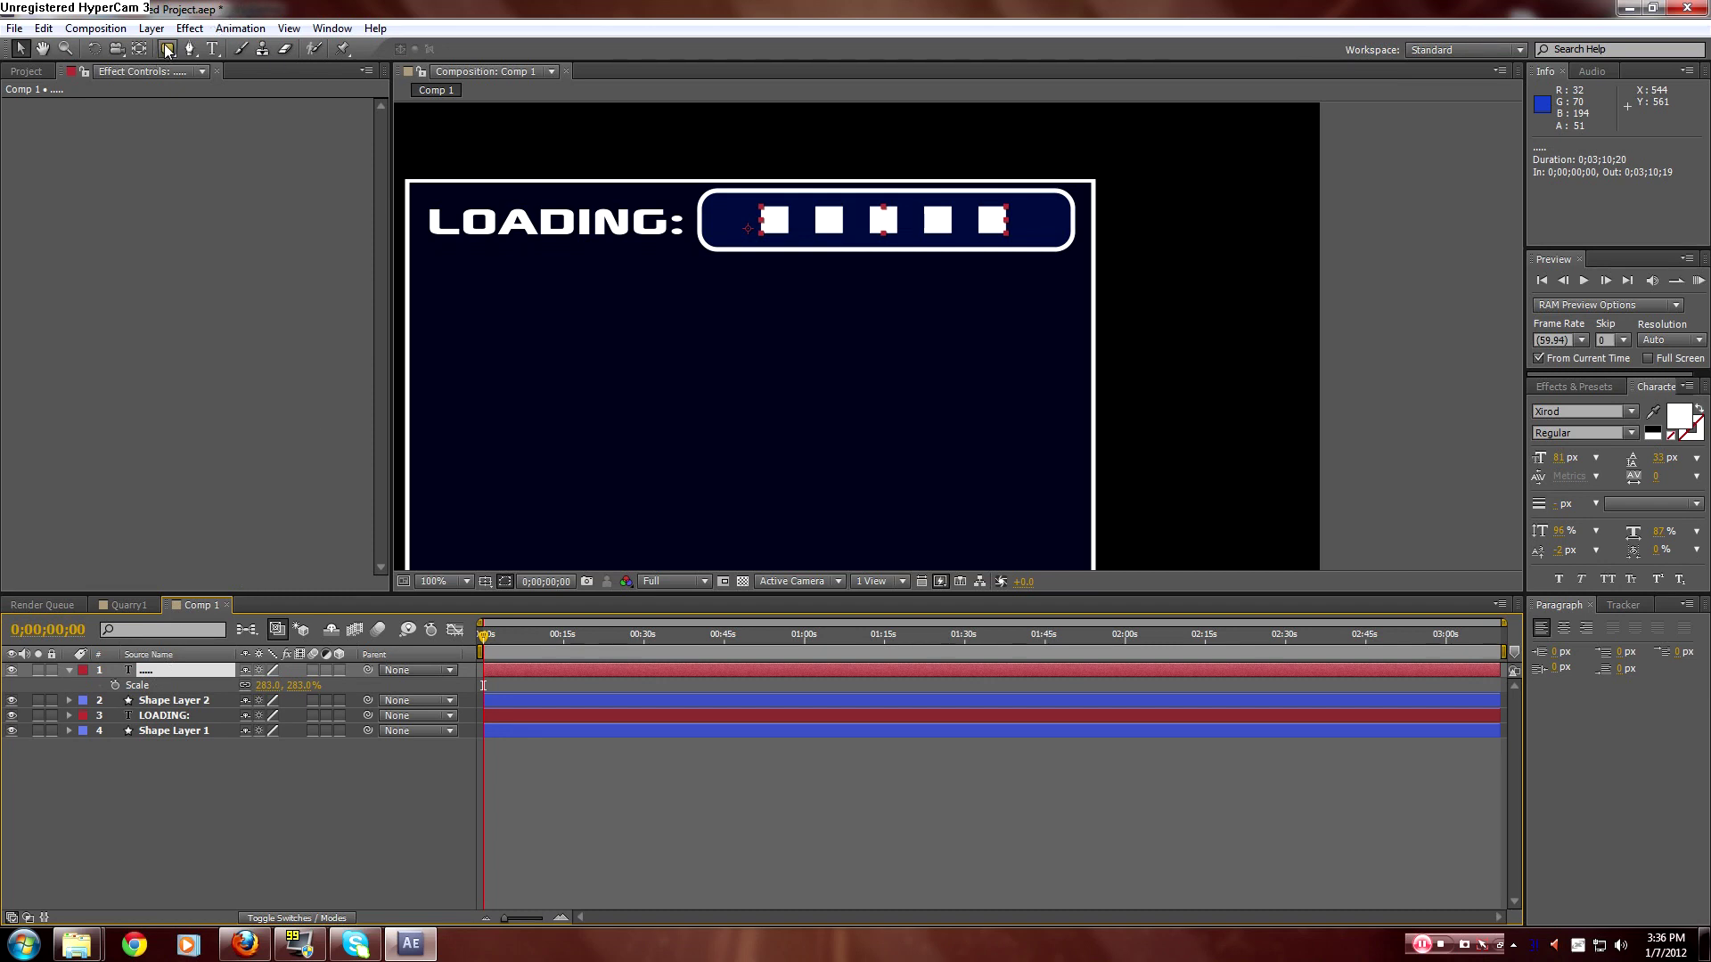
pyautogui.moveTo(167, 49); pyautogui.dragTo(280, 49)
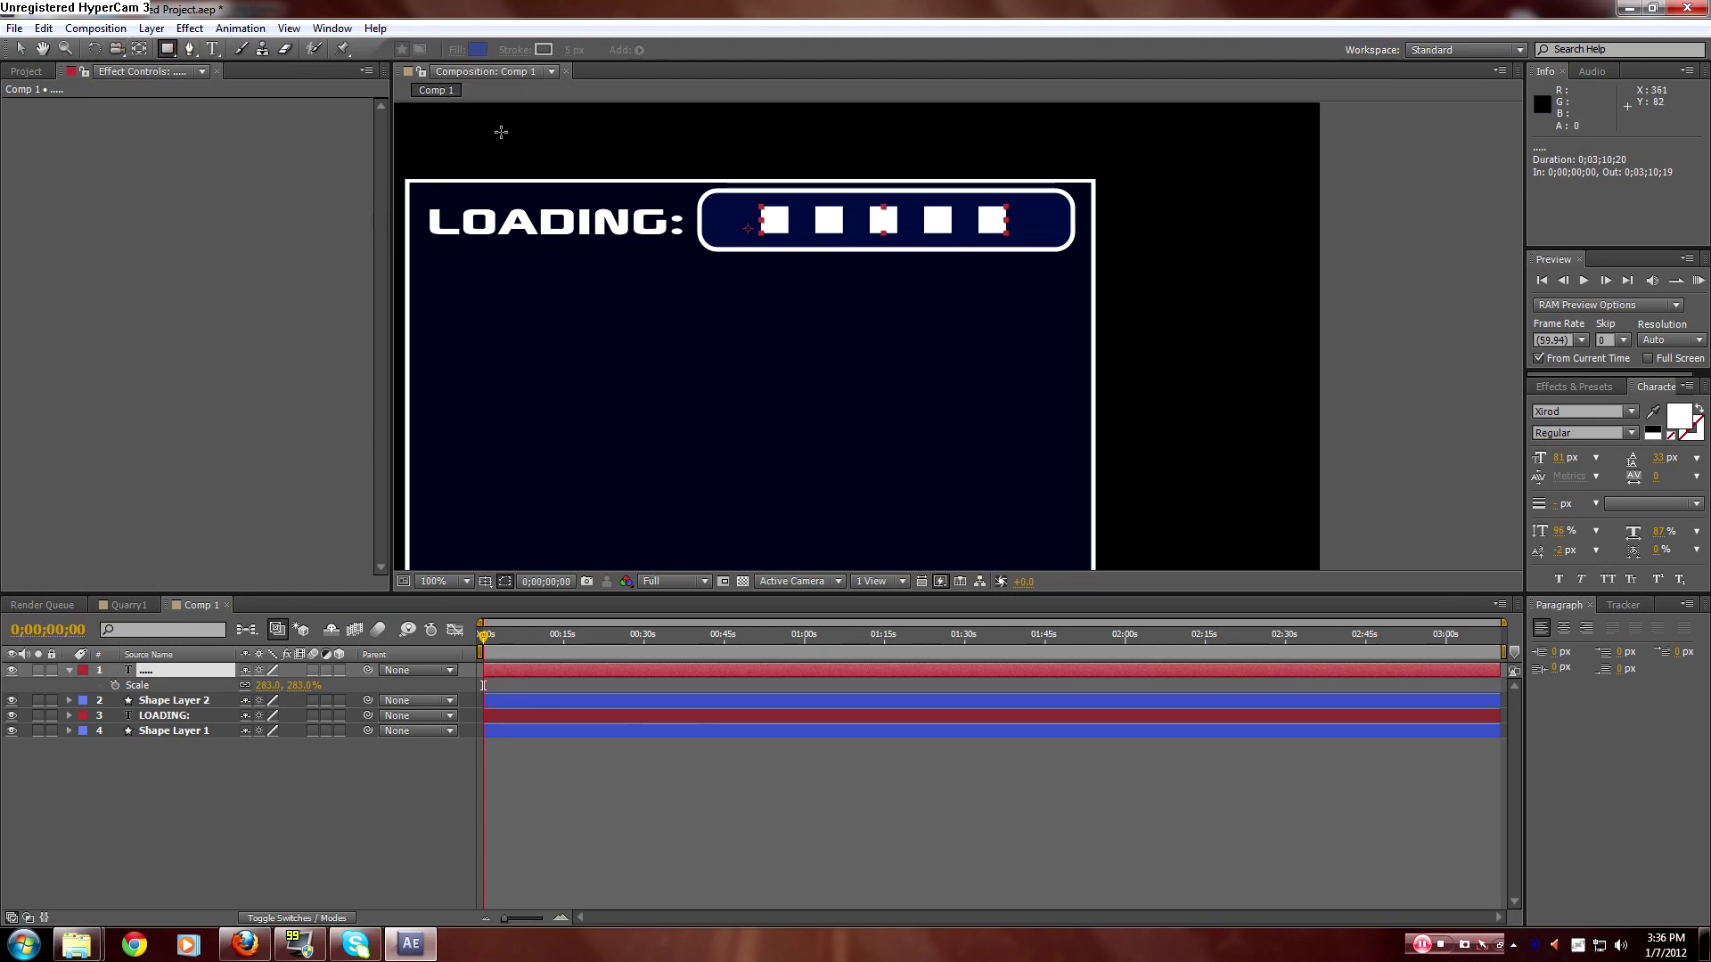
pyautogui.click(175, 702)
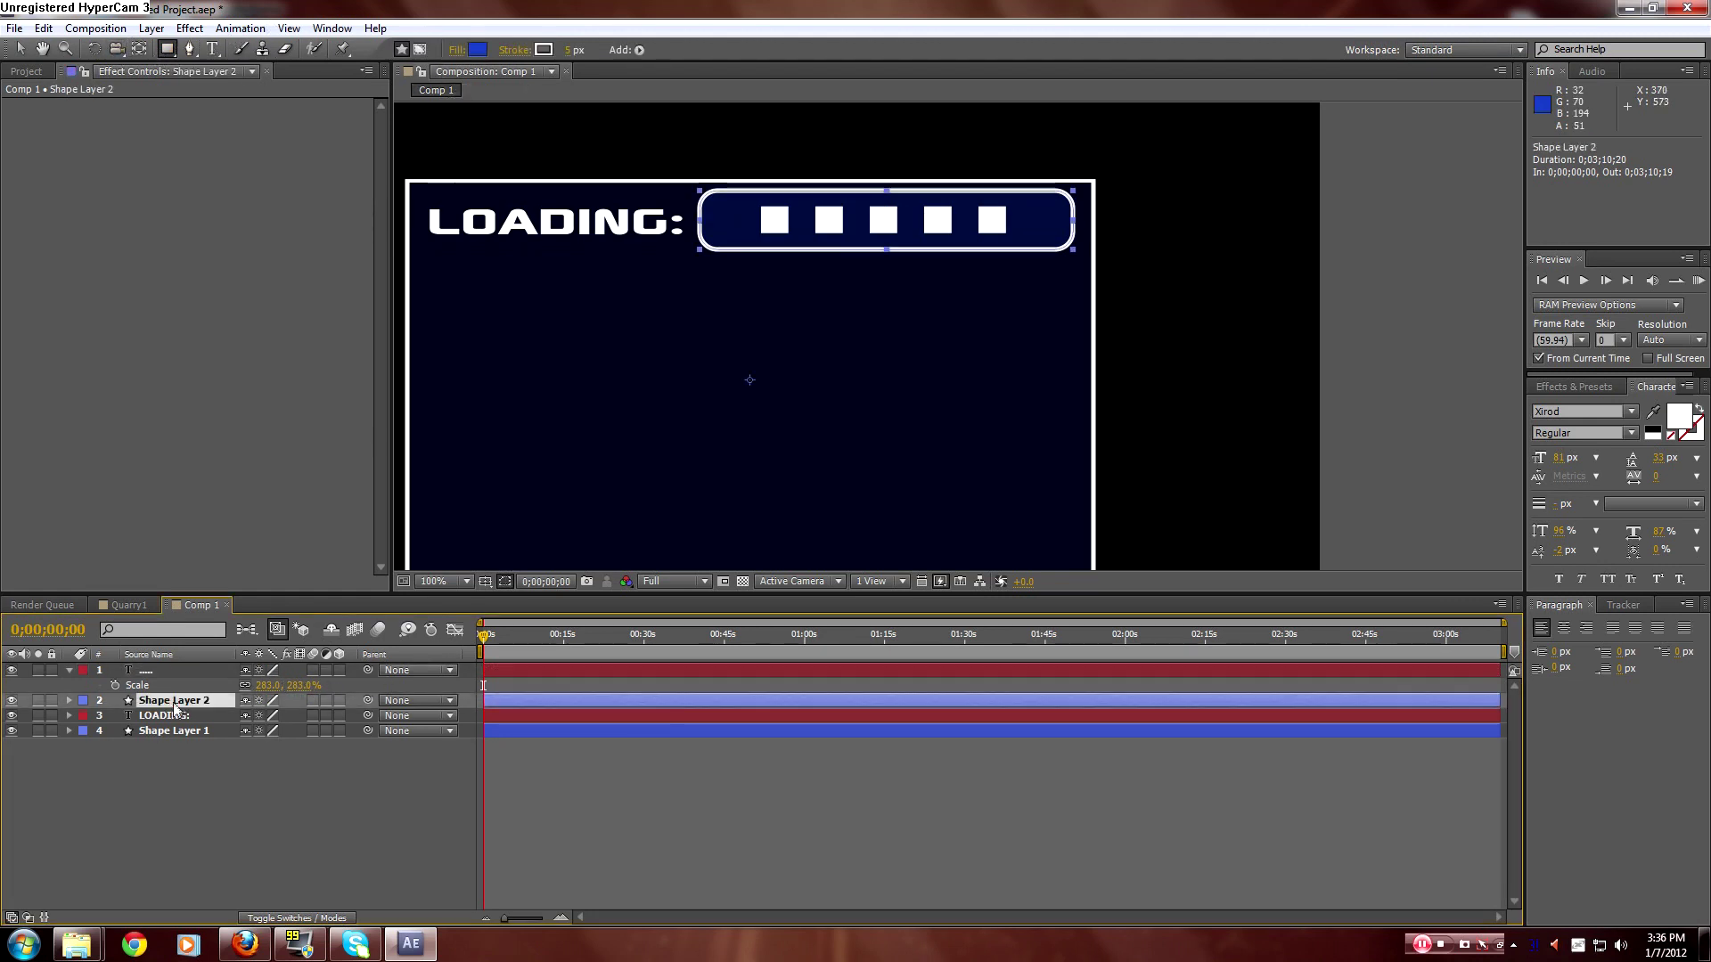
pyautogui.press('F2')
pyautogui.click(143, 669)
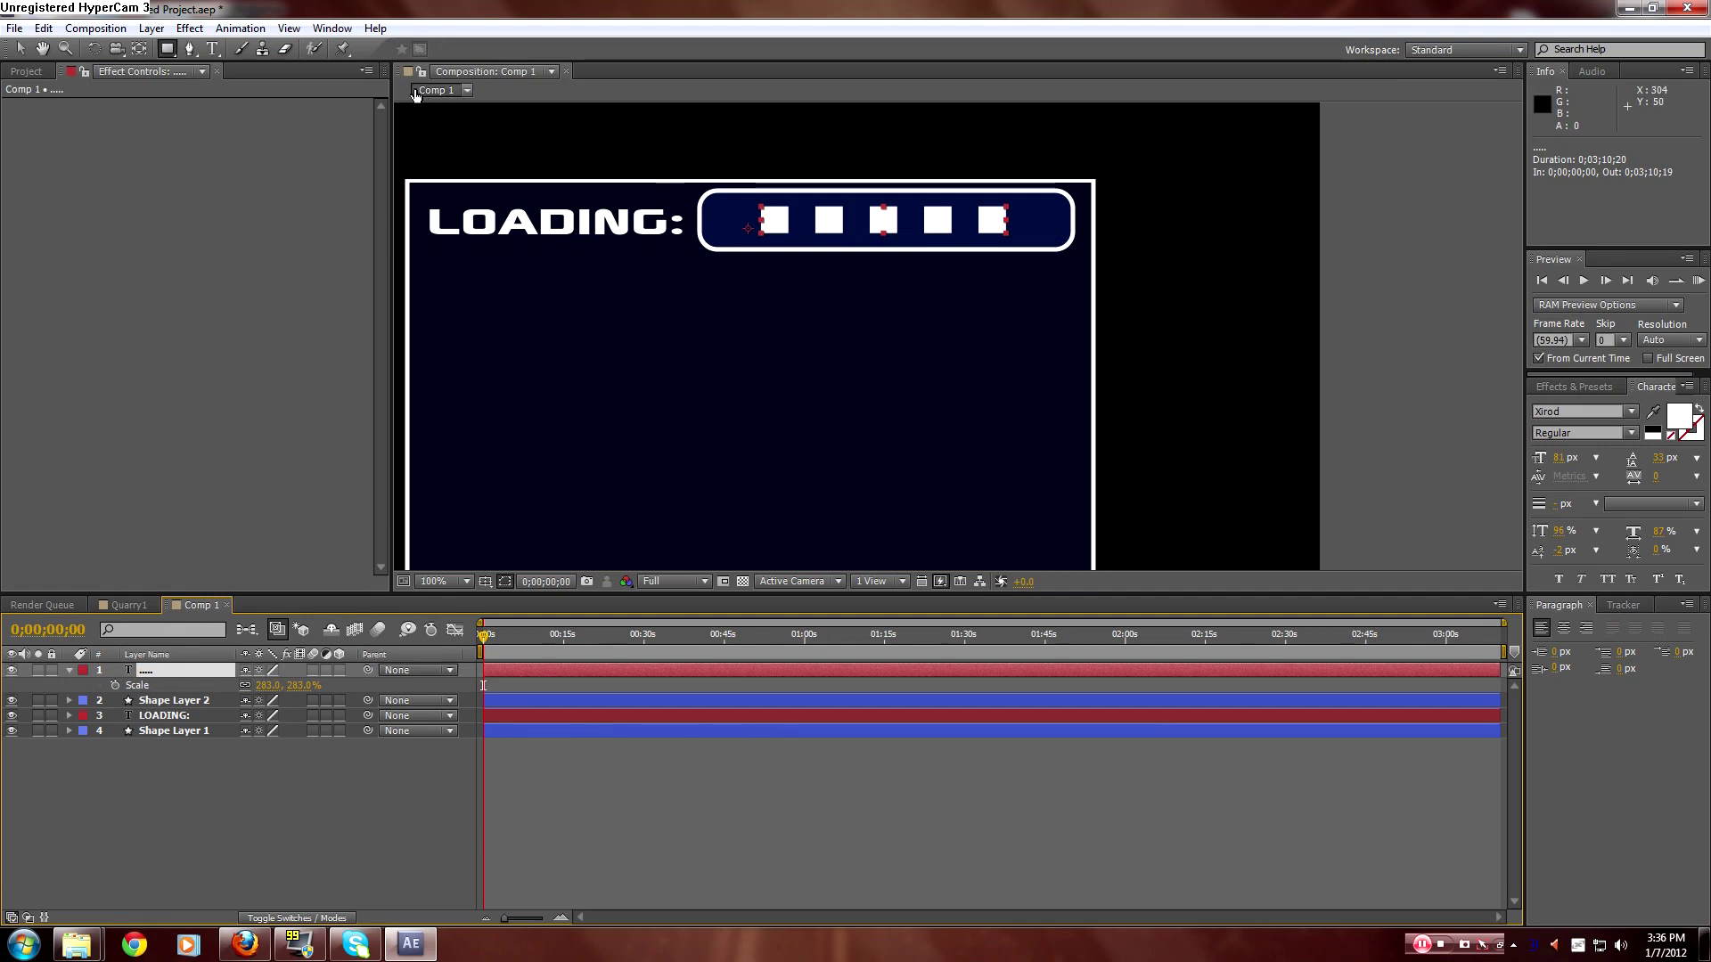
pyautogui.click(206, 879)
pyautogui.click(185, 670)
pyautogui.click(183, 784)
pyautogui.click(187, 673)
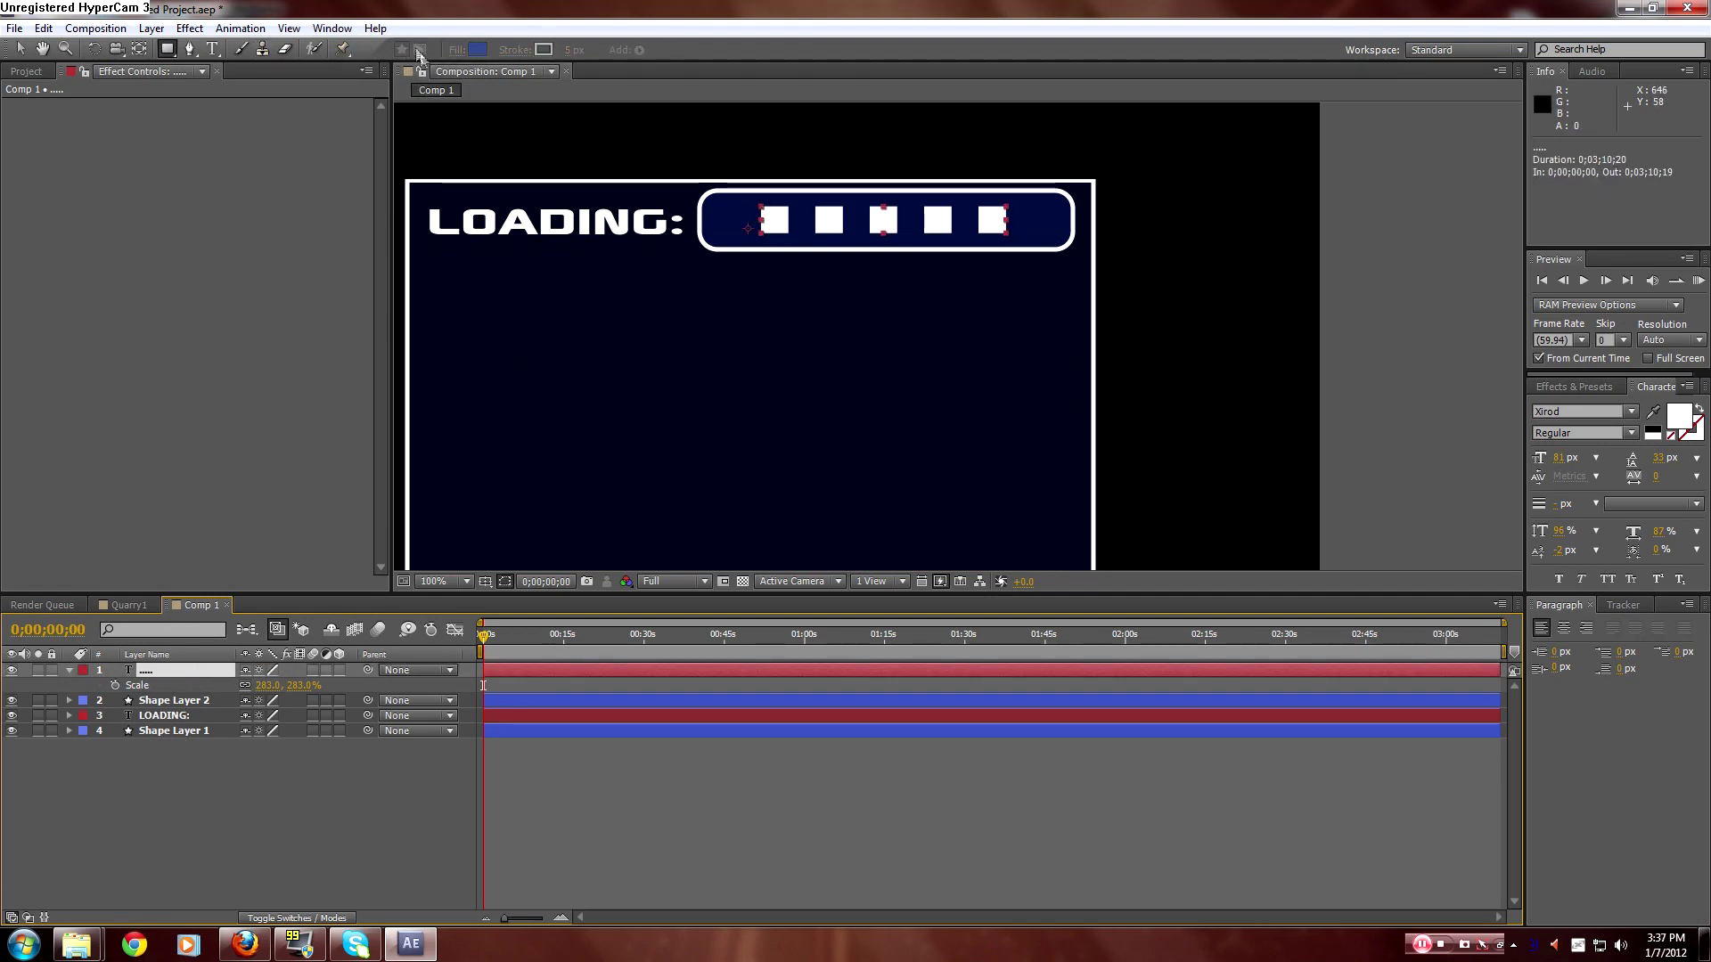
pyautogui.click(174, 700)
pyautogui.click(173, 674)
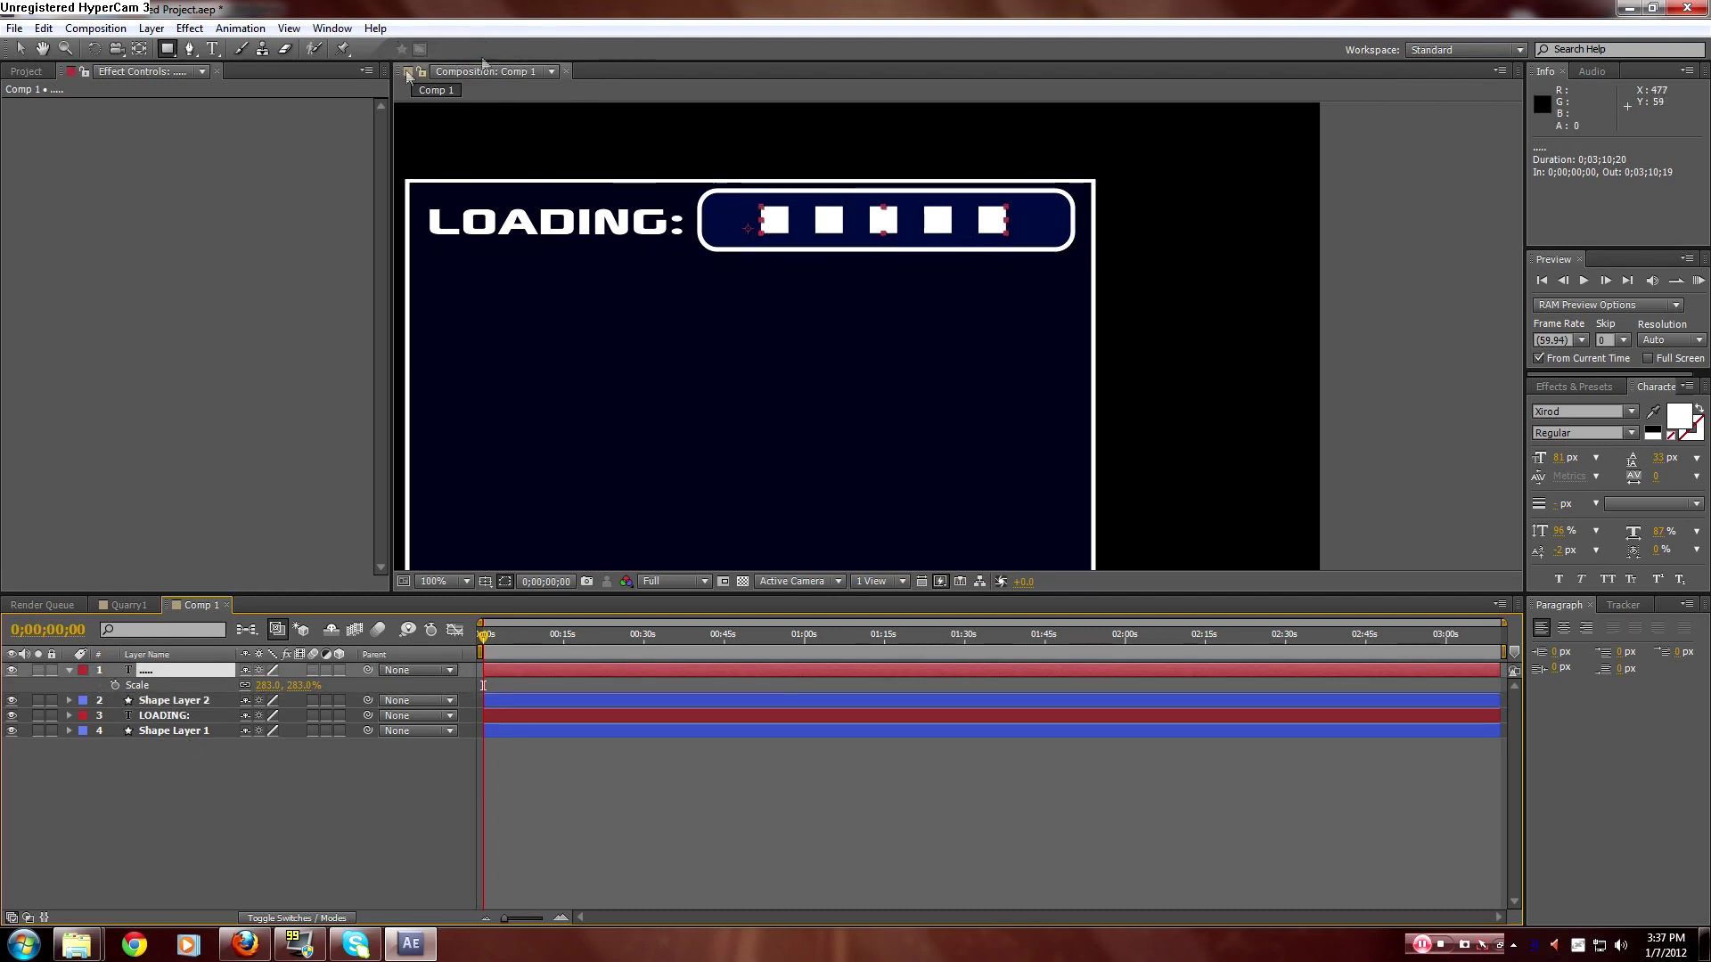
pyautogui.moveTo(802, 142)
pyautogui.mouseDown()
pyautogui.moveTo(704, 198)
pyautogui.moveTo(814, 300)
pyautogui.moveTo(978, 276)
pyautogui.mouseUp()
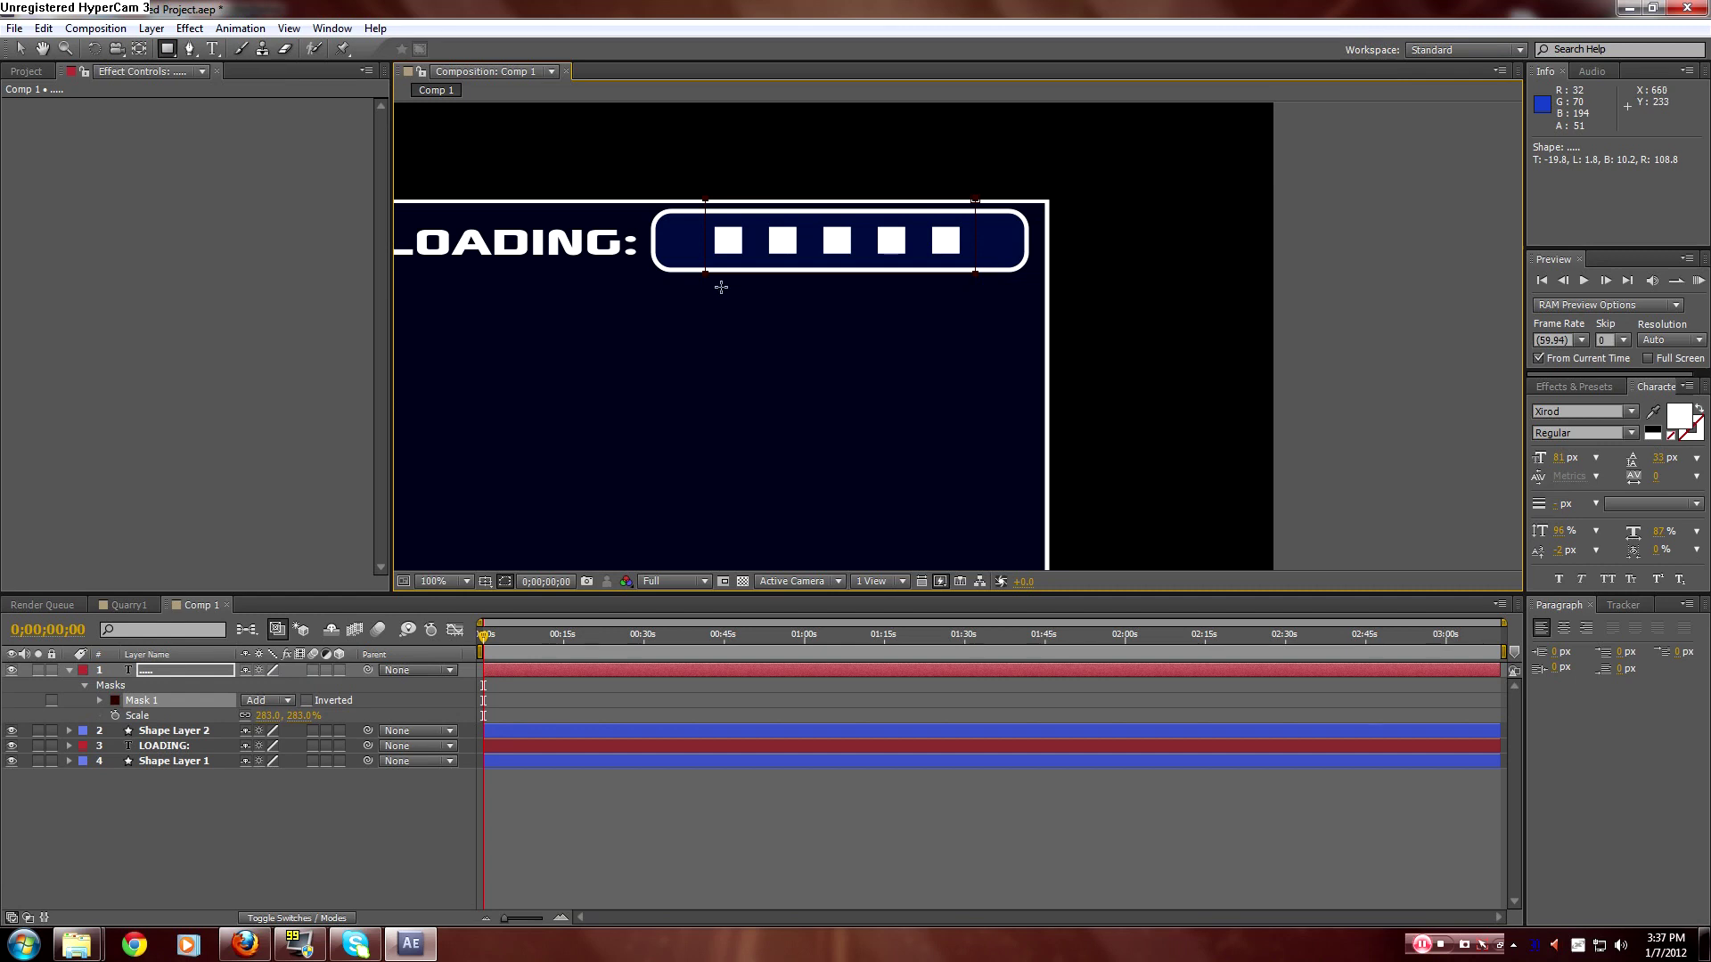
# Expand Mask 1 on the squares layer and add a Mask Path keyframe at 0;00;00;00.
pyautogui.click(91, 702)
pyautogui.click(99, 700)
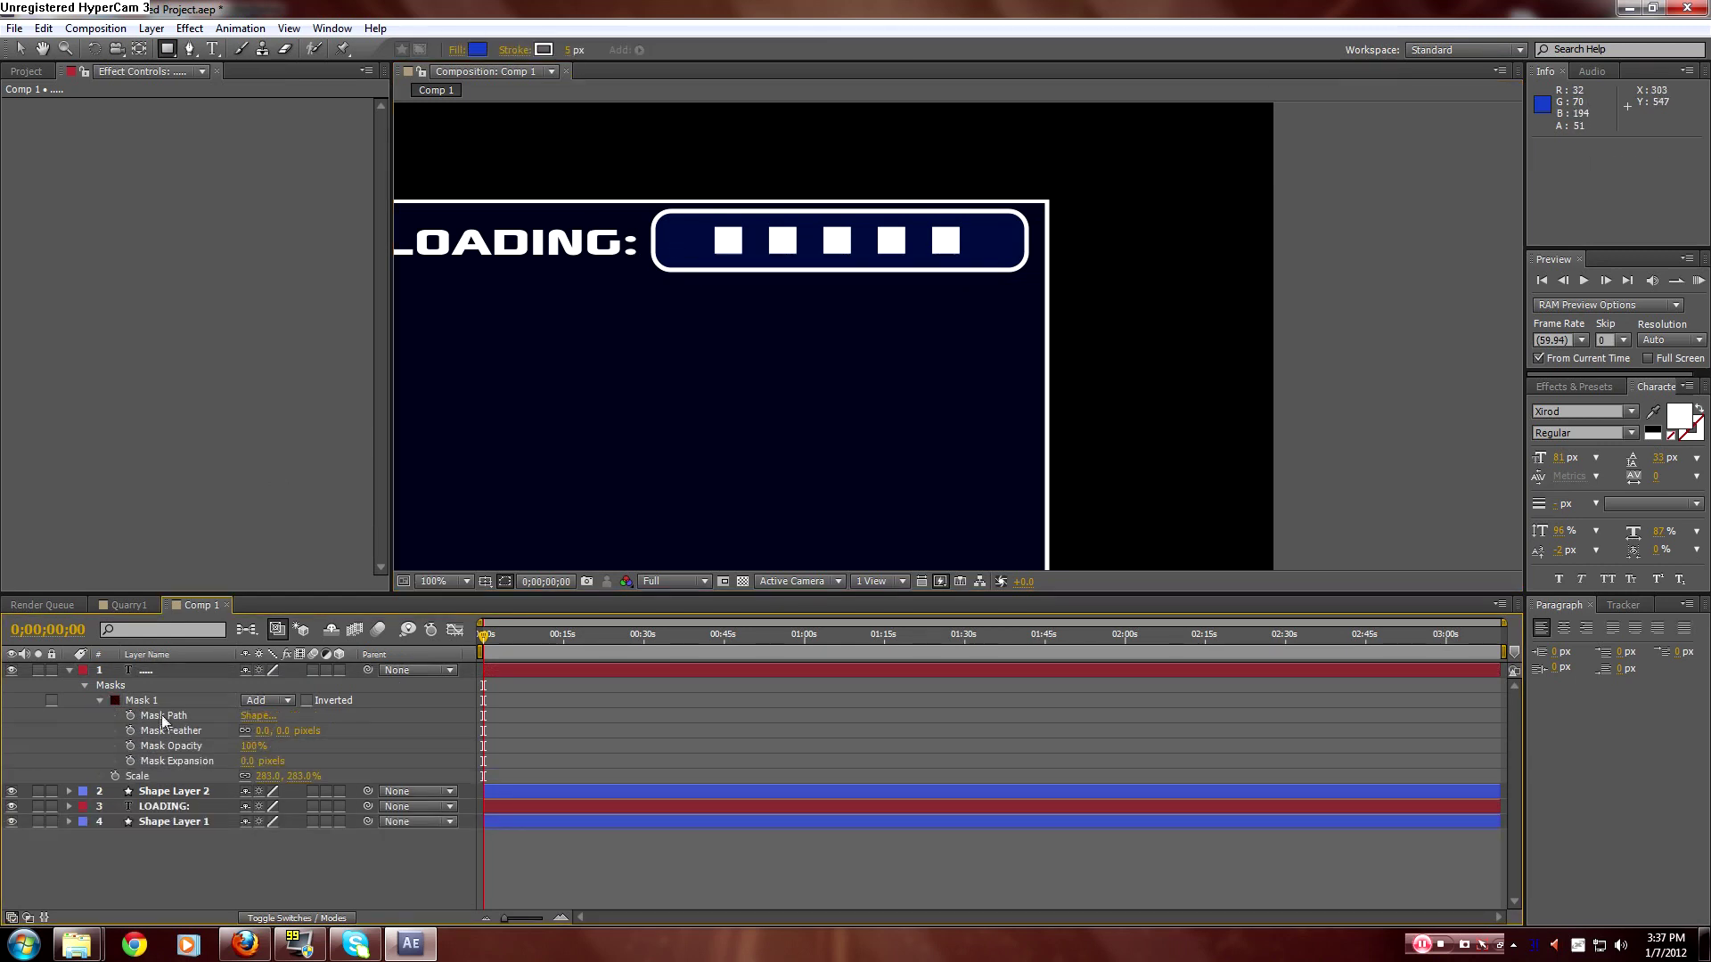
pyautogui.click(130, 715)
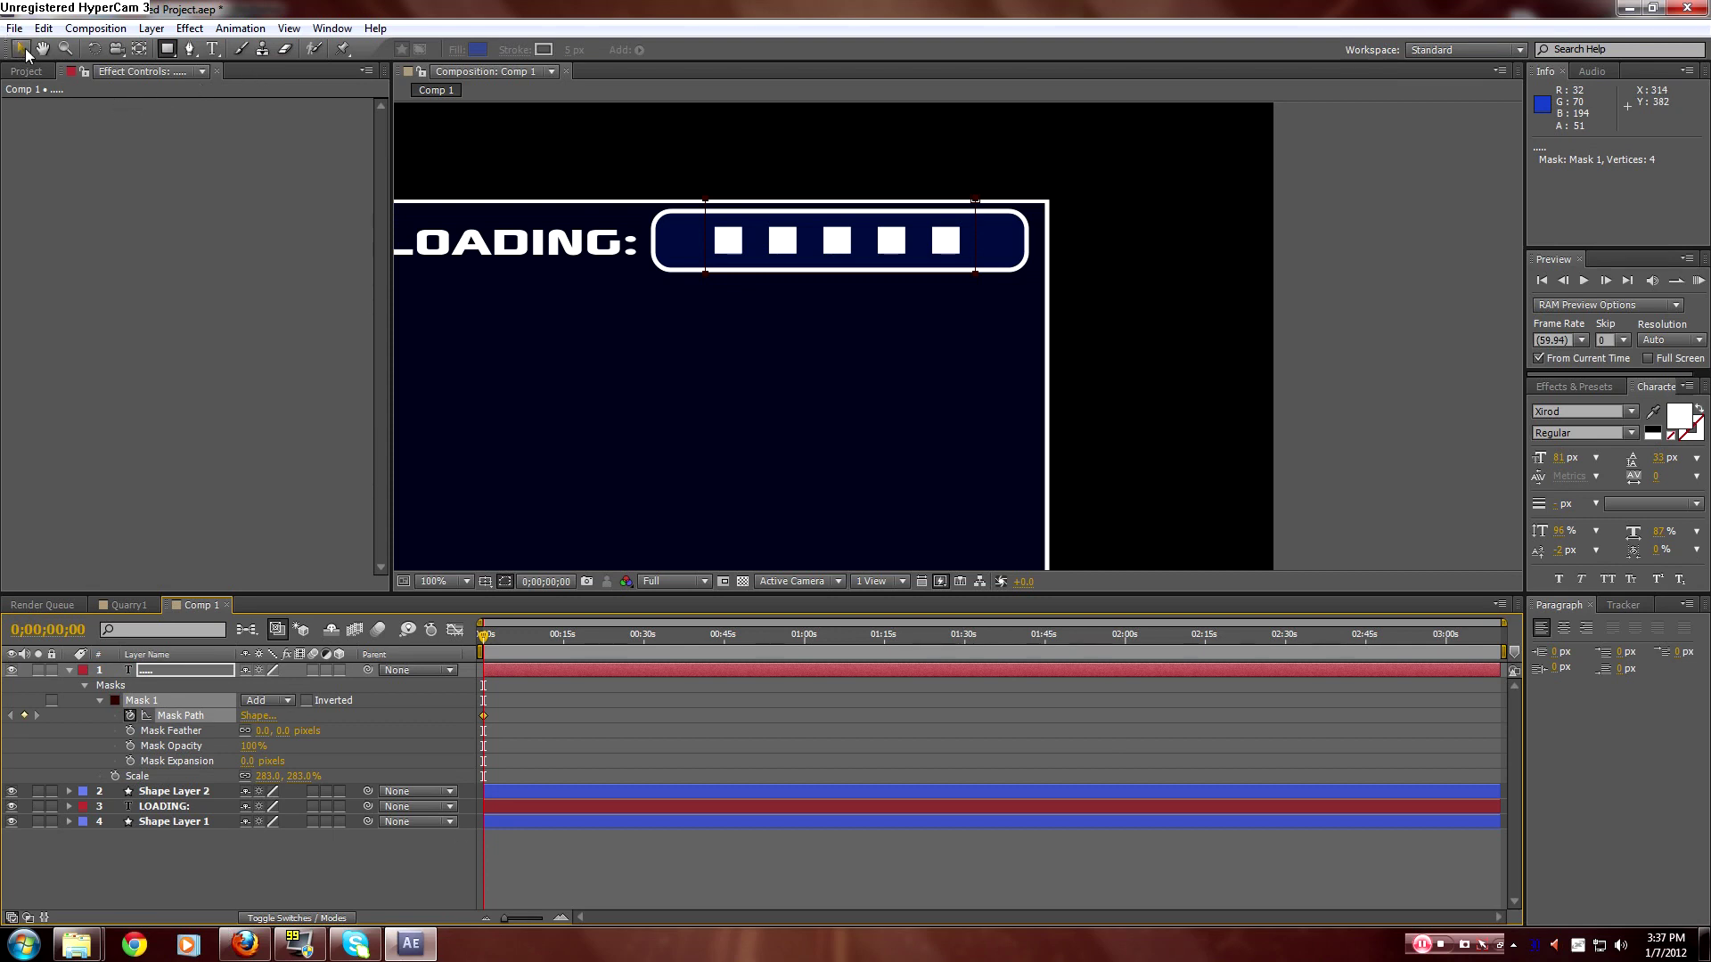
# At 0;00;00;19, move the mask sideways toward the "LOADING:" text until it no longer covers any squares.
pyautogui.click(21, 49)
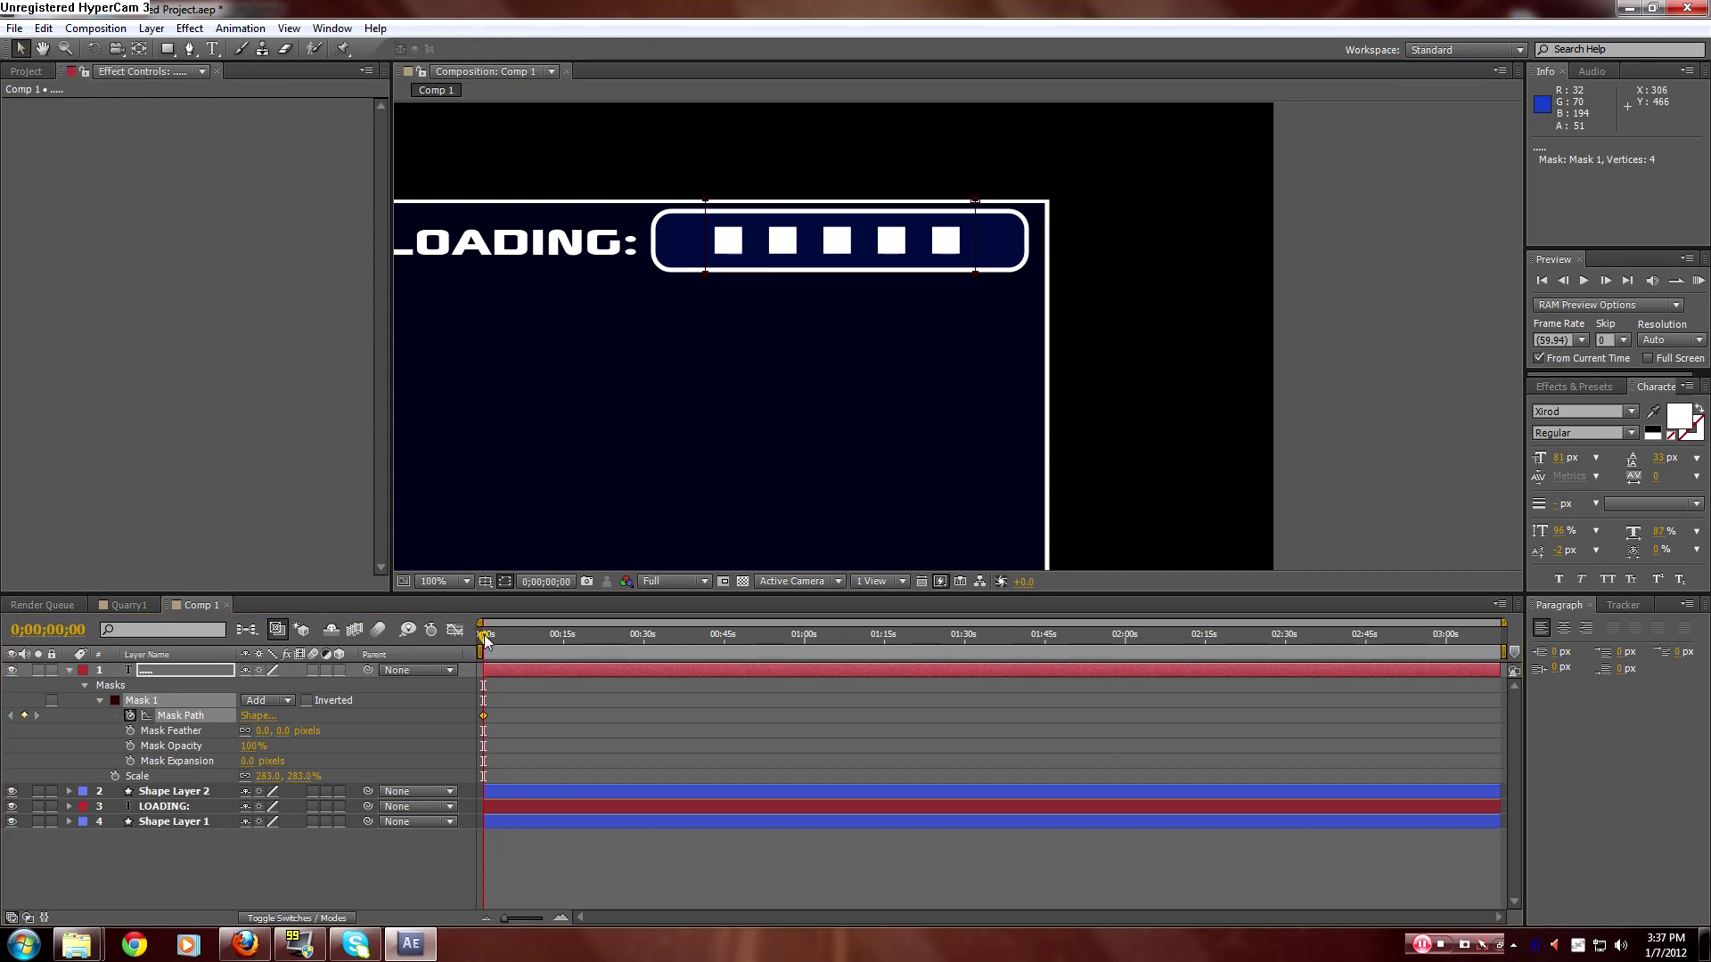
pyautogui.moveTo(1504, 621); pyautogui.dragTo(646, 631)
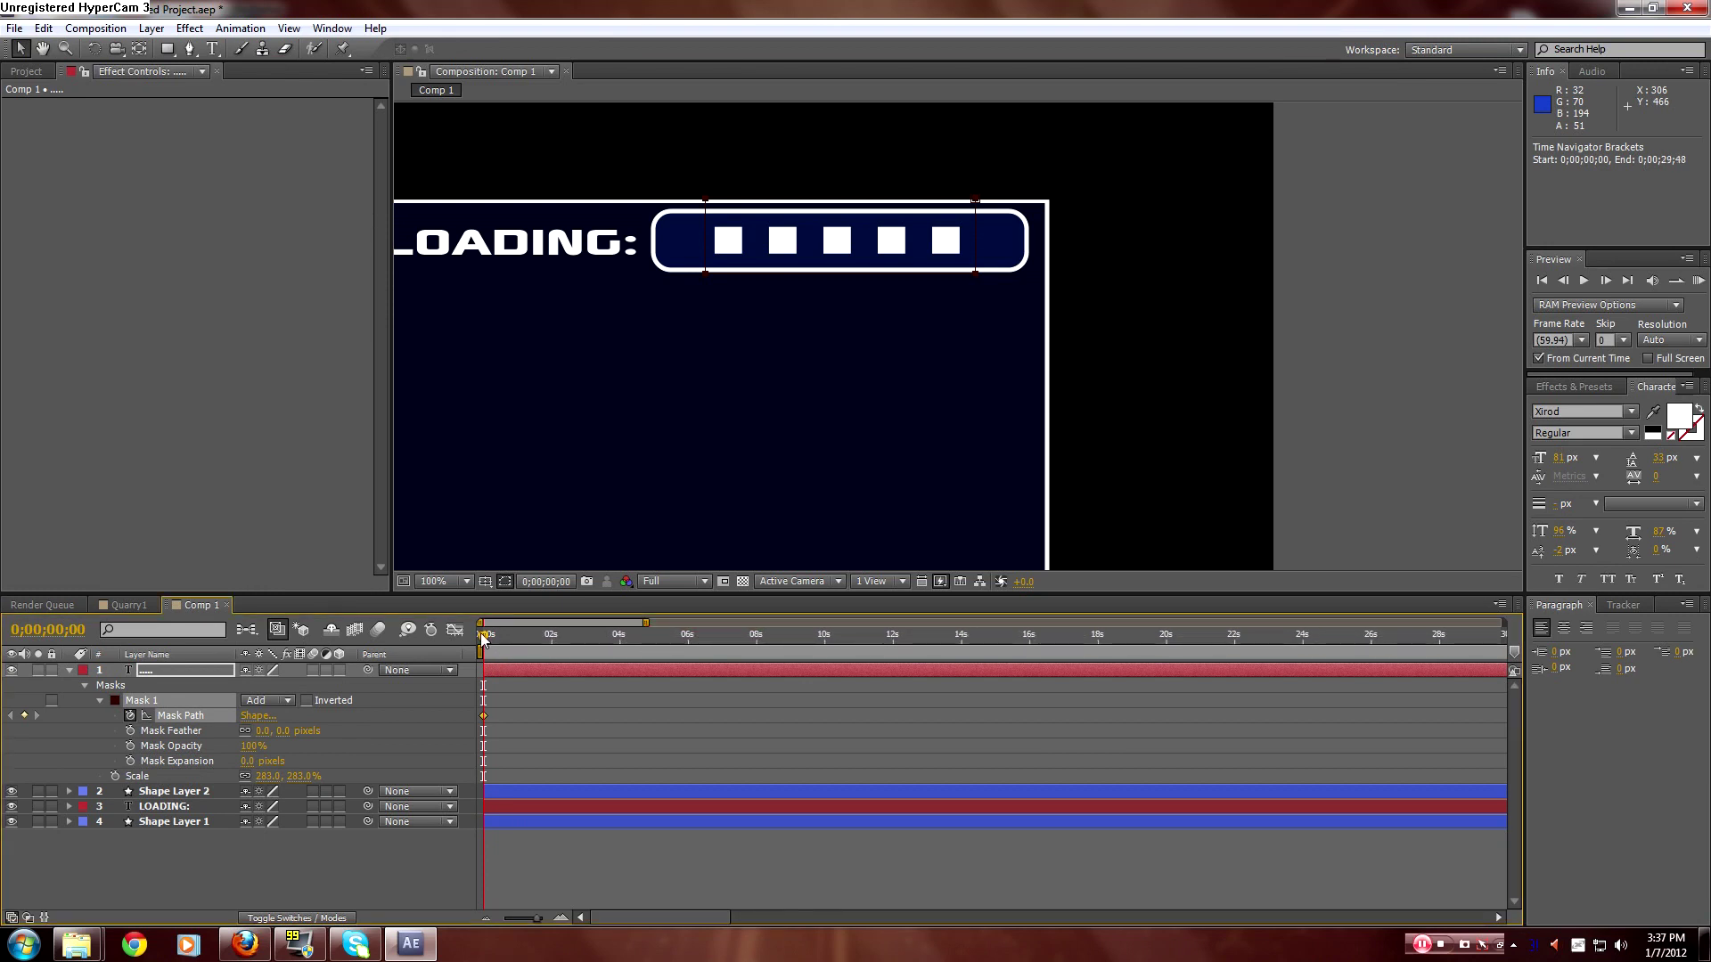
pyautogui.moveTo(482, 636); pyautogui.dragTo(494, 637)
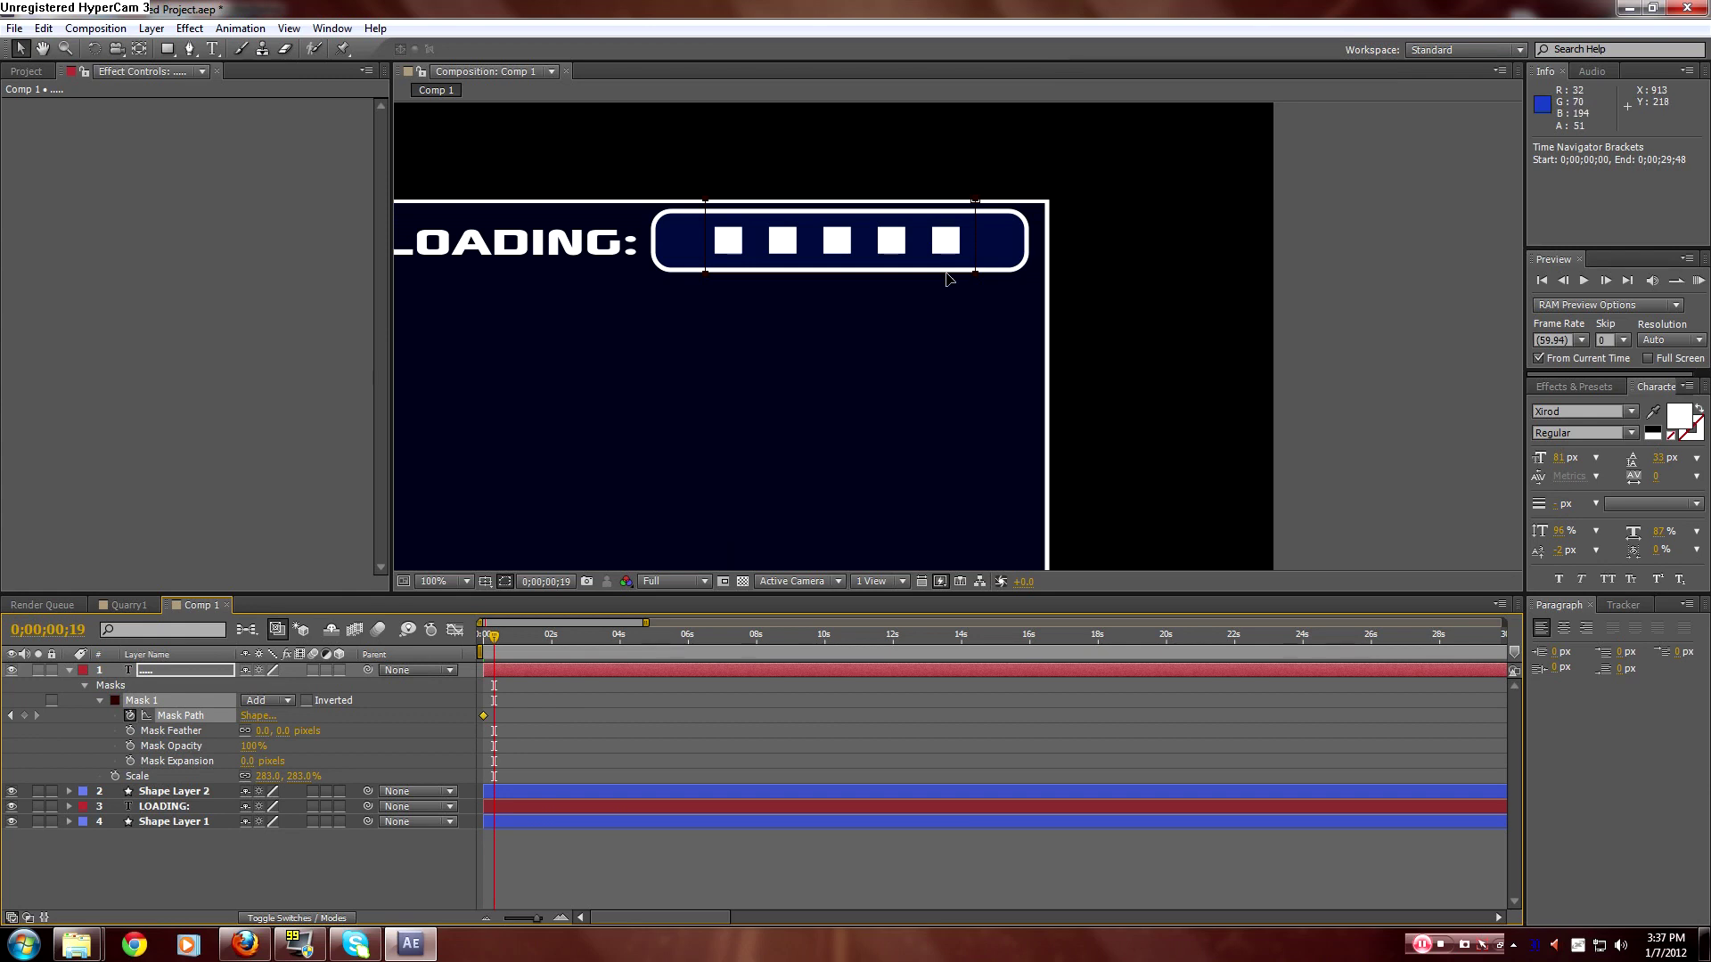
pyautogui.moveTo(943, 271); pyautogui.dragTo(683, 261)
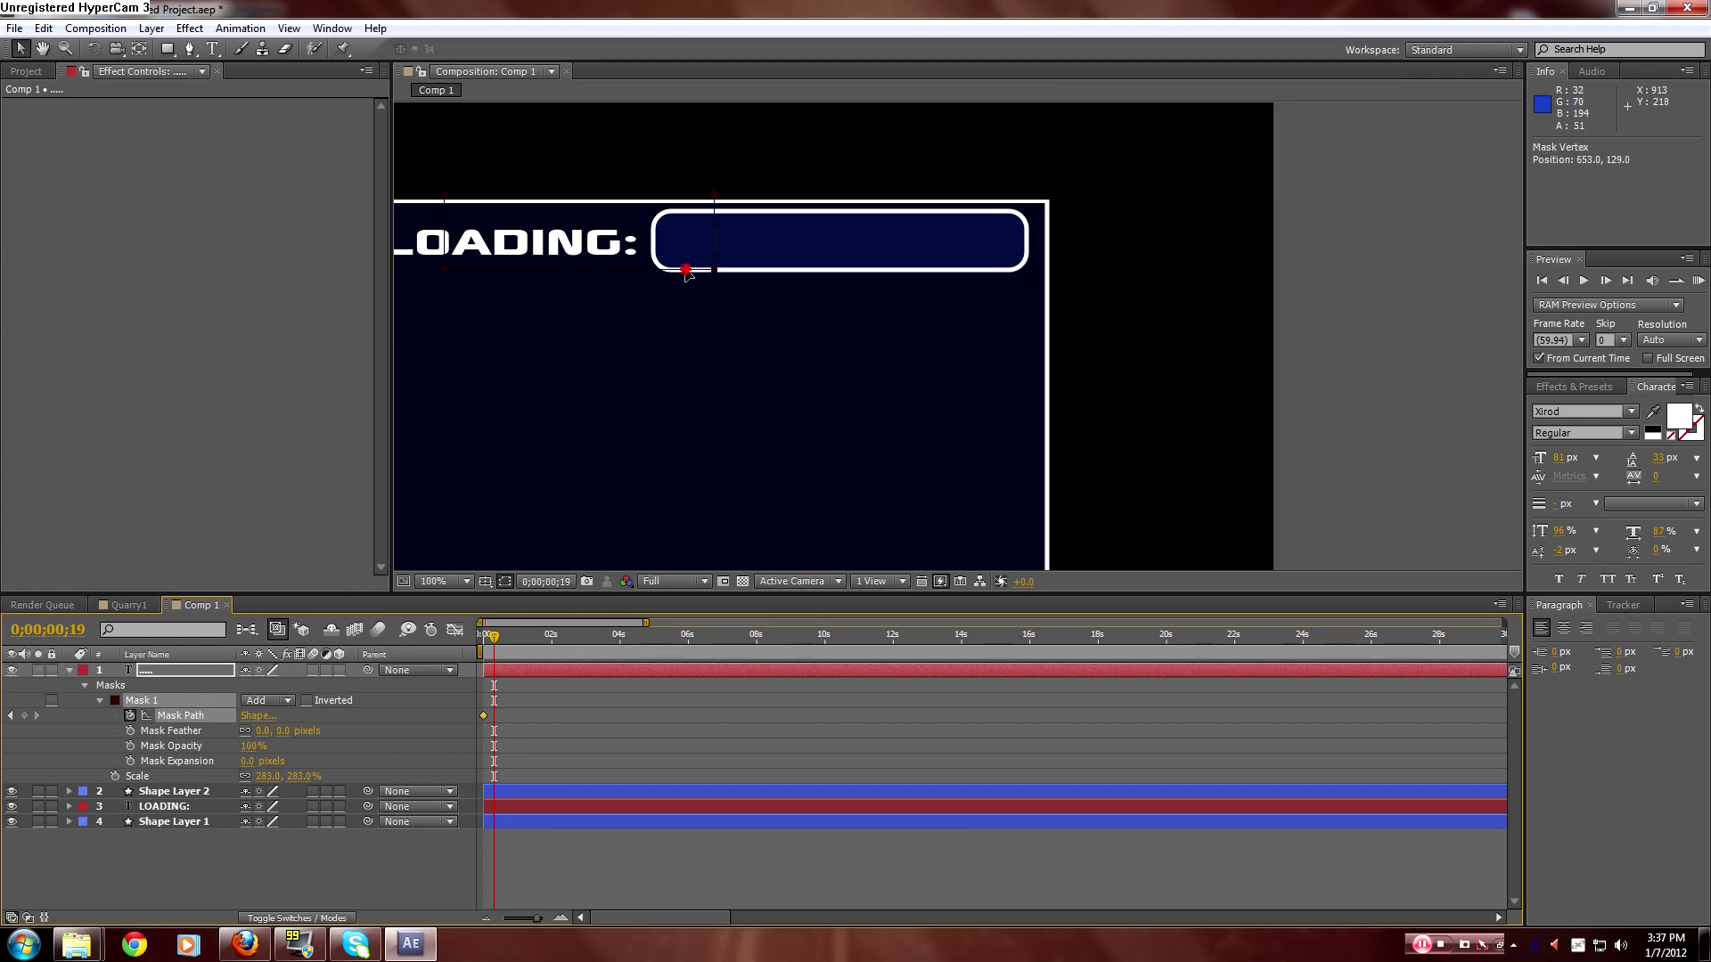
pyautogui.moveTo(682, 271); pyautogui.dragTo(683, 270)
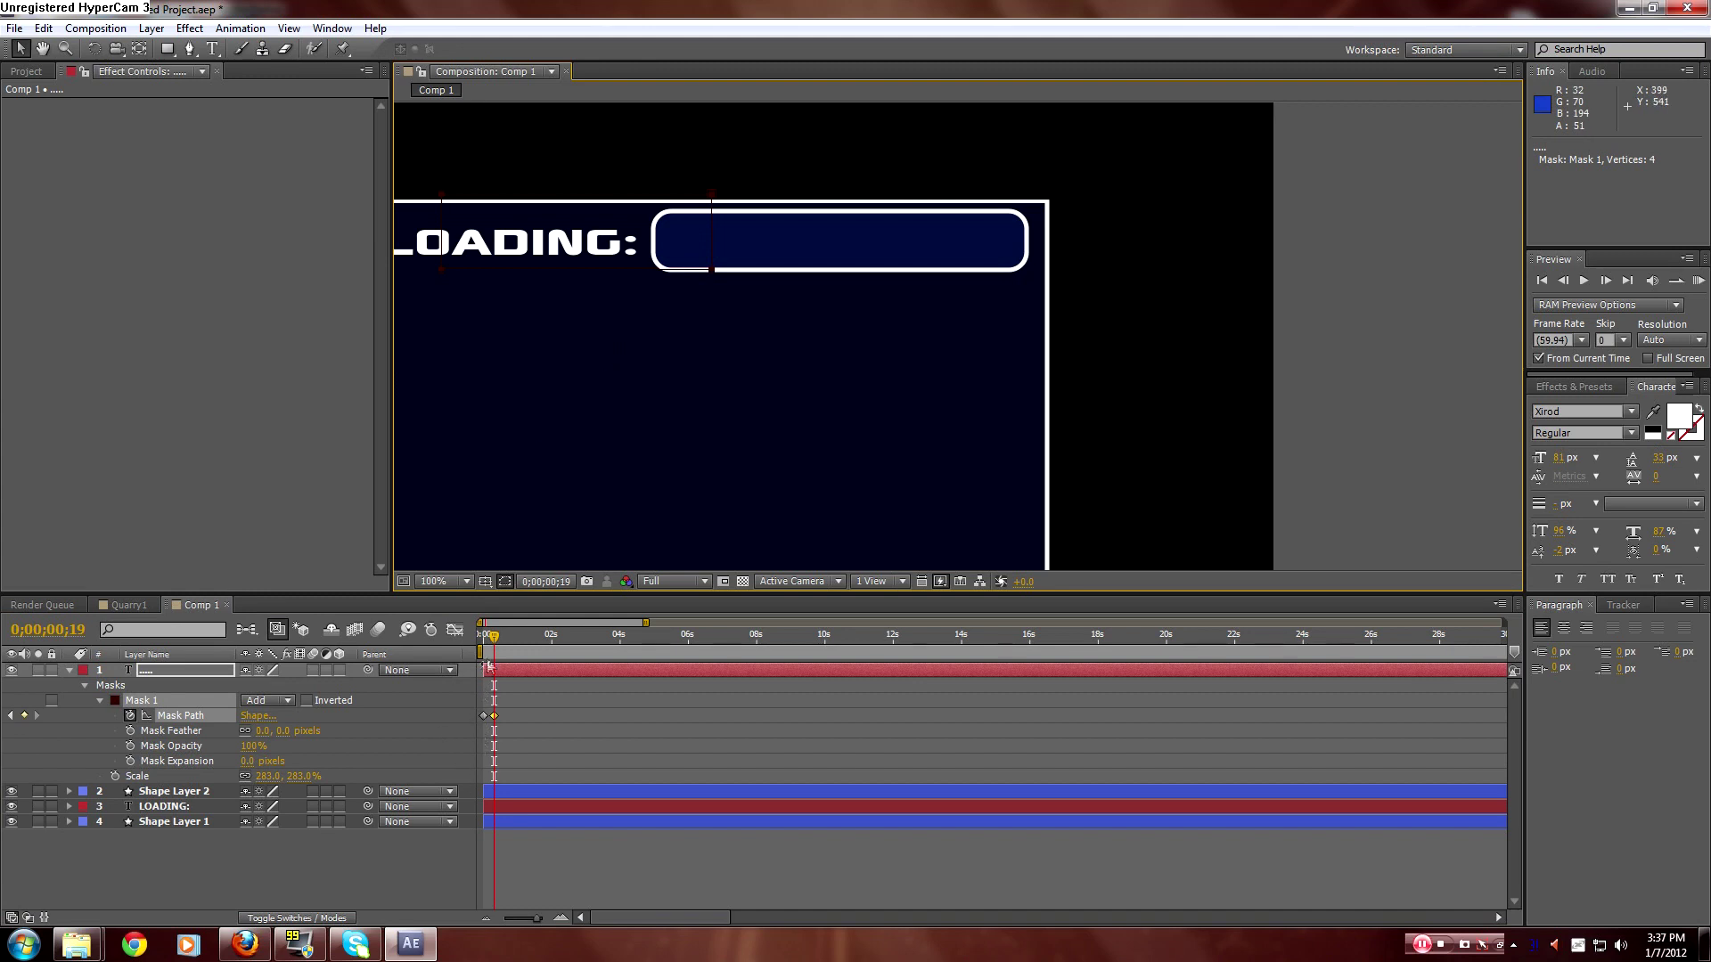
# Copy the two Mask Path keyframes and paste them repeatedly from 0;00;00;38 through 0;00;02;29.
pyautogui.moveTo(492, 637); pyautogui.dragTo(509, 657)
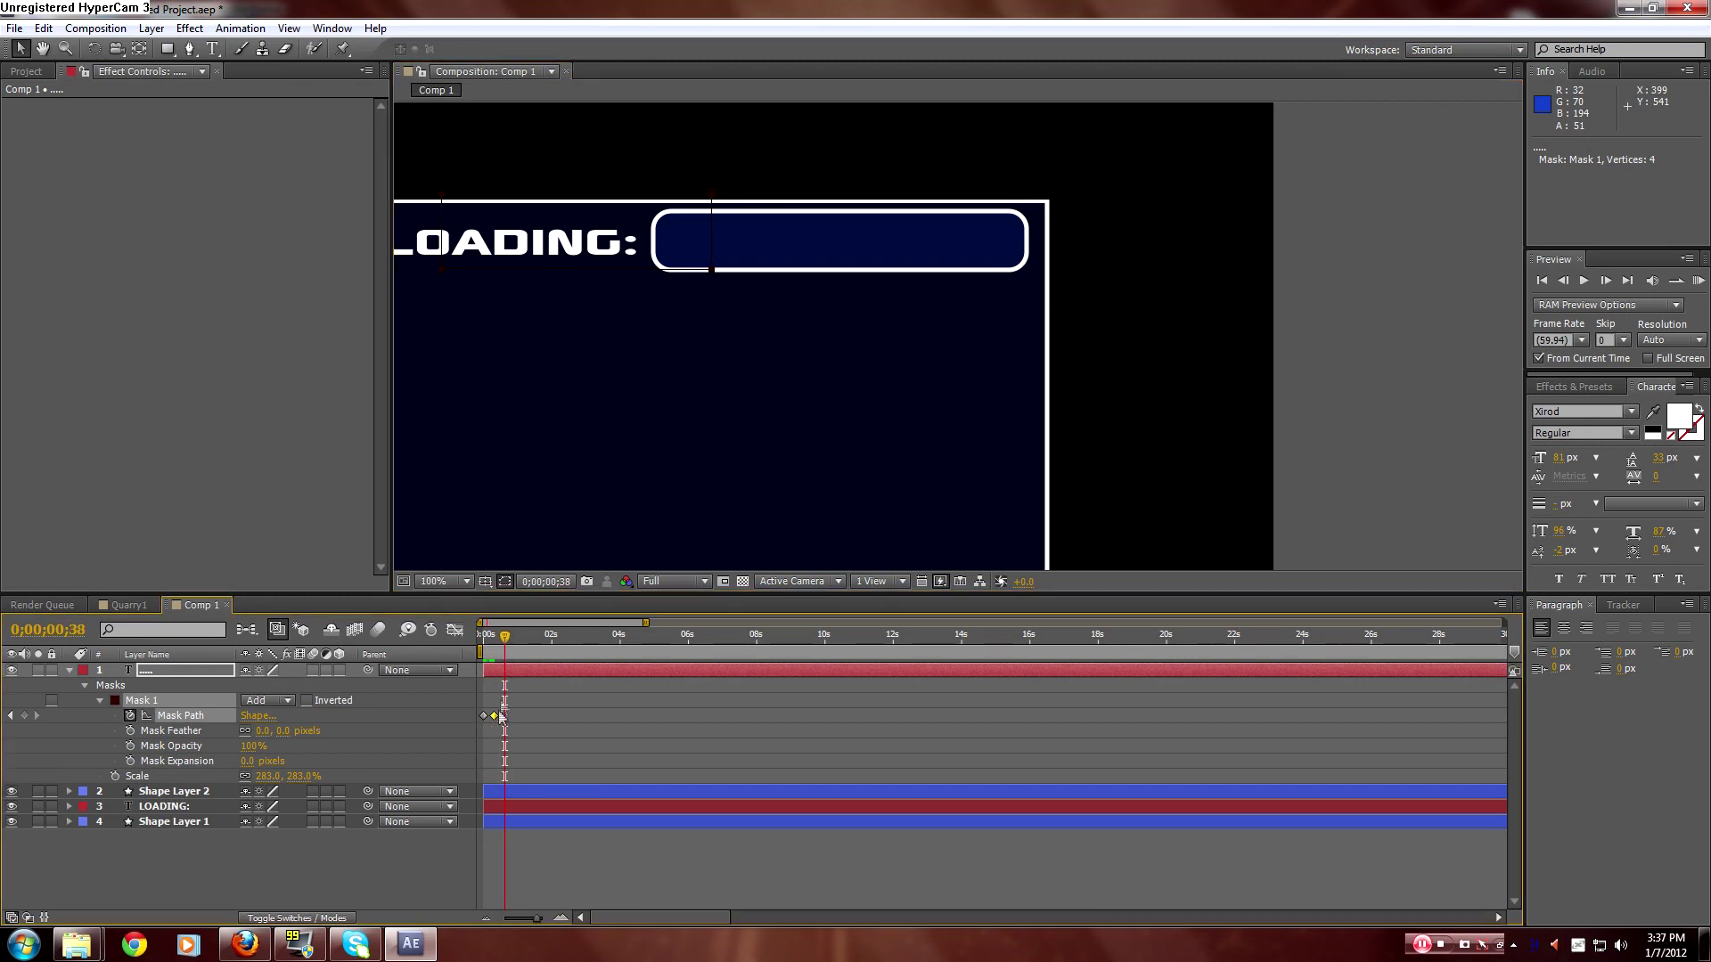
pyautogui.click(487, 719)
pyautogui.hotkey('ctrl', 'c')
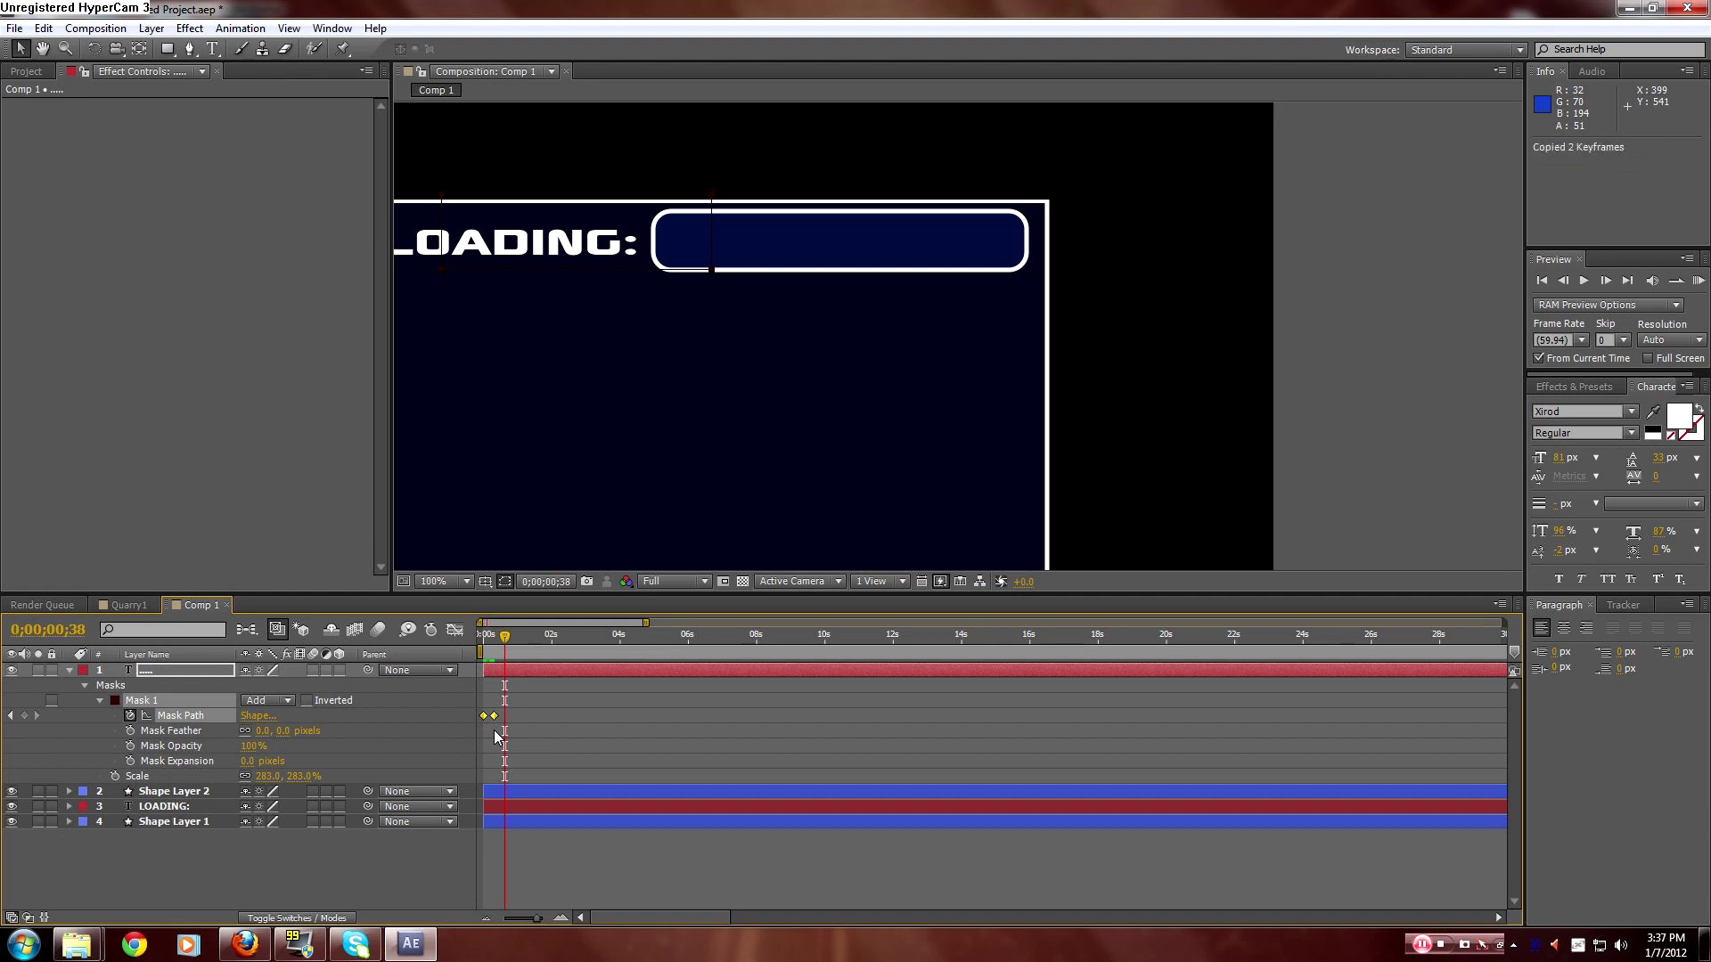
pyautogui.hotkey('ctrl', 'v')
pyautogui.moveTo(503, 638); pyautogui.dragTo(570, 654)
pyautogui.hotkey('ctrl', 'v')
pyautogui.hotkey('ctrl', 'v')
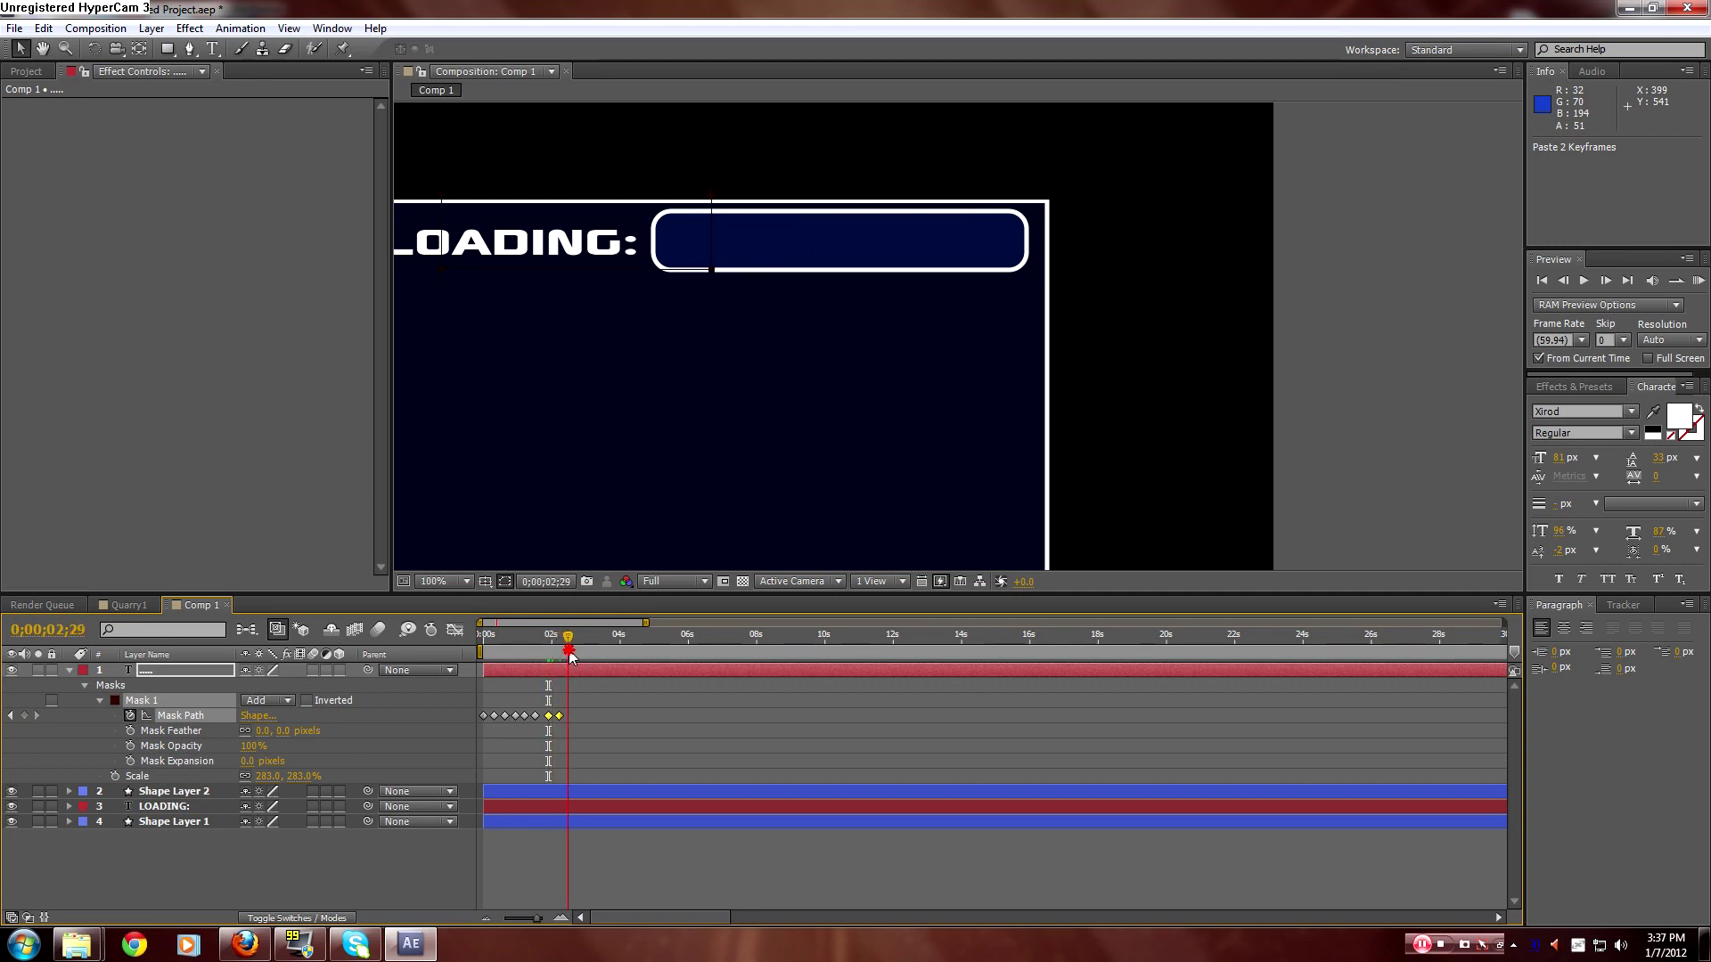
pyautogui.hotkey('ctrl', 'v')
pyautogui.click(514, 891)
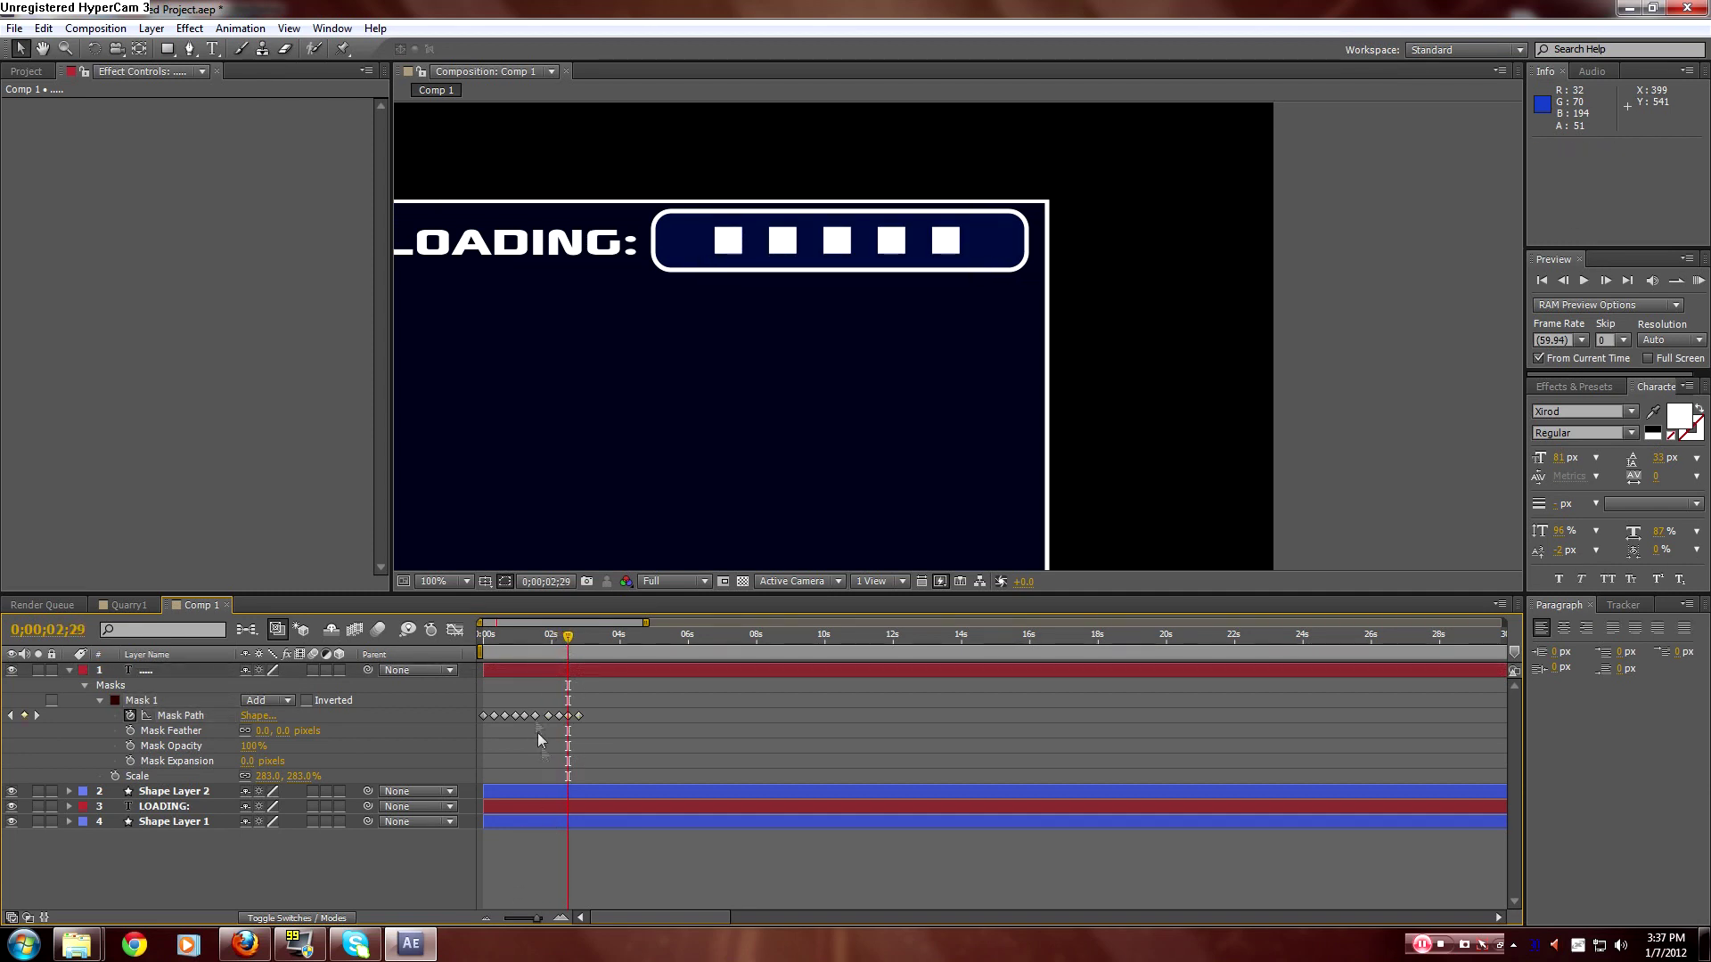
# Shift the pasted Mask Path keyframes earlier so they are evenly spaced.
pyautogui.click(495, 716)
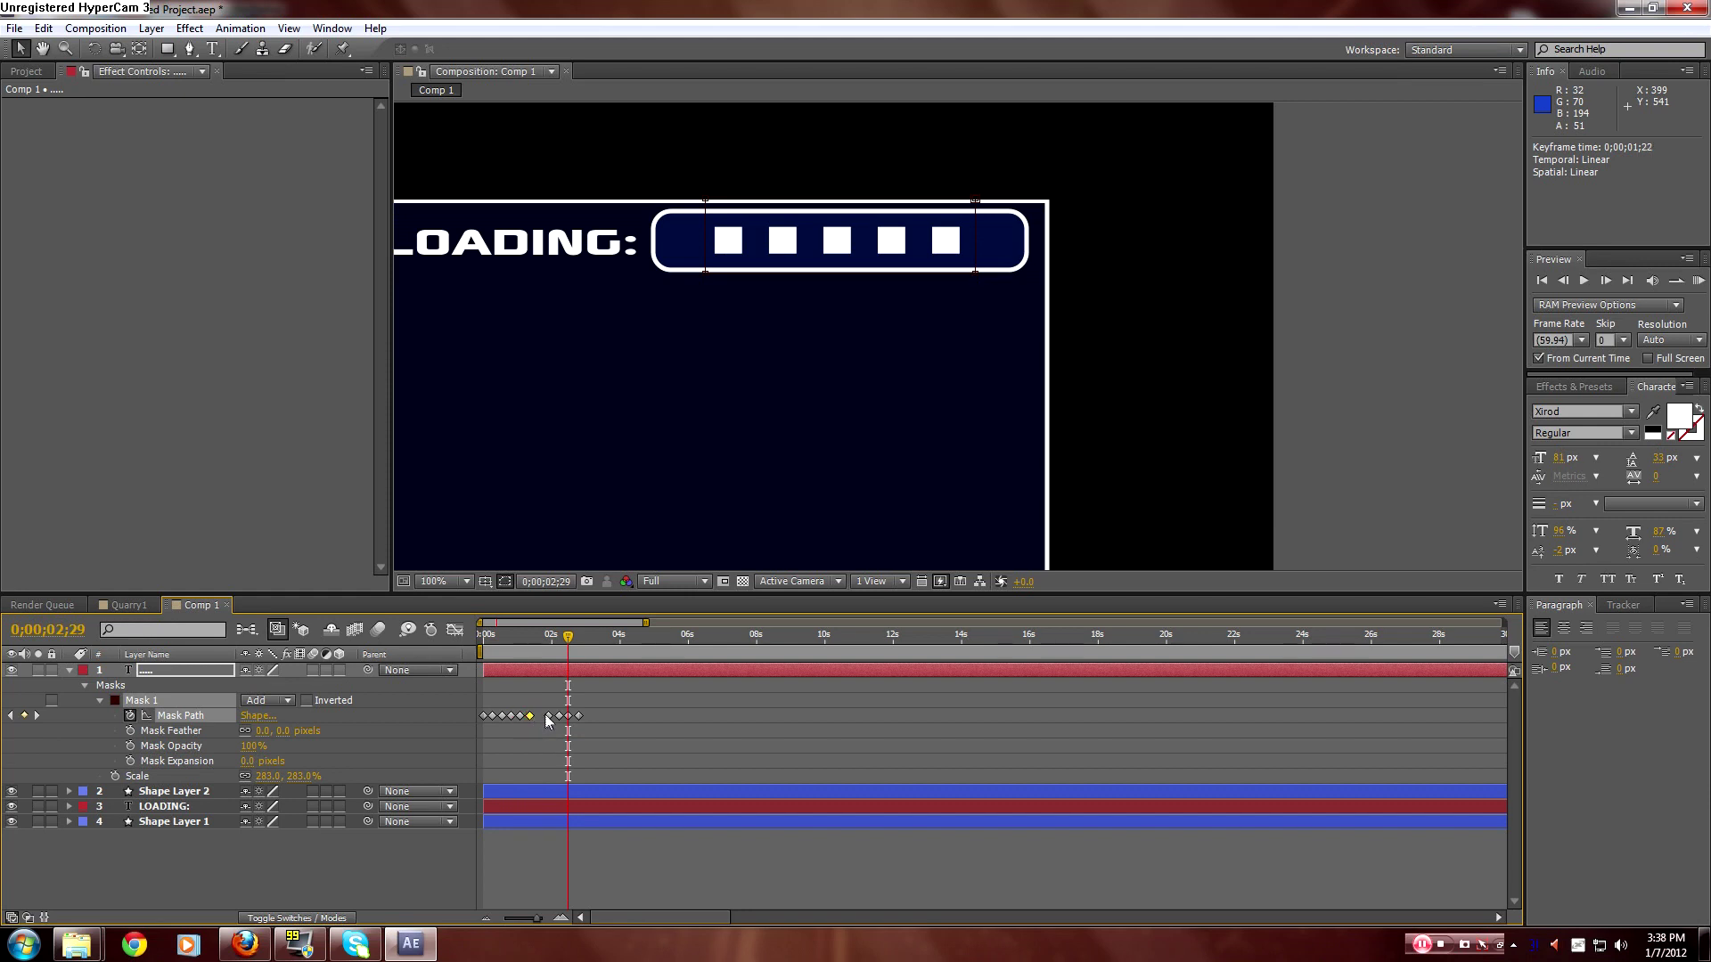
pyautogui.moveTo(538, 709)
pyautogui.mouseDown()
pyautogui.moveTo(600, 726)
pyautogui.moveTo(568, 725)
pyautogui.mouseUp()
pyautogui.click(591, 906)
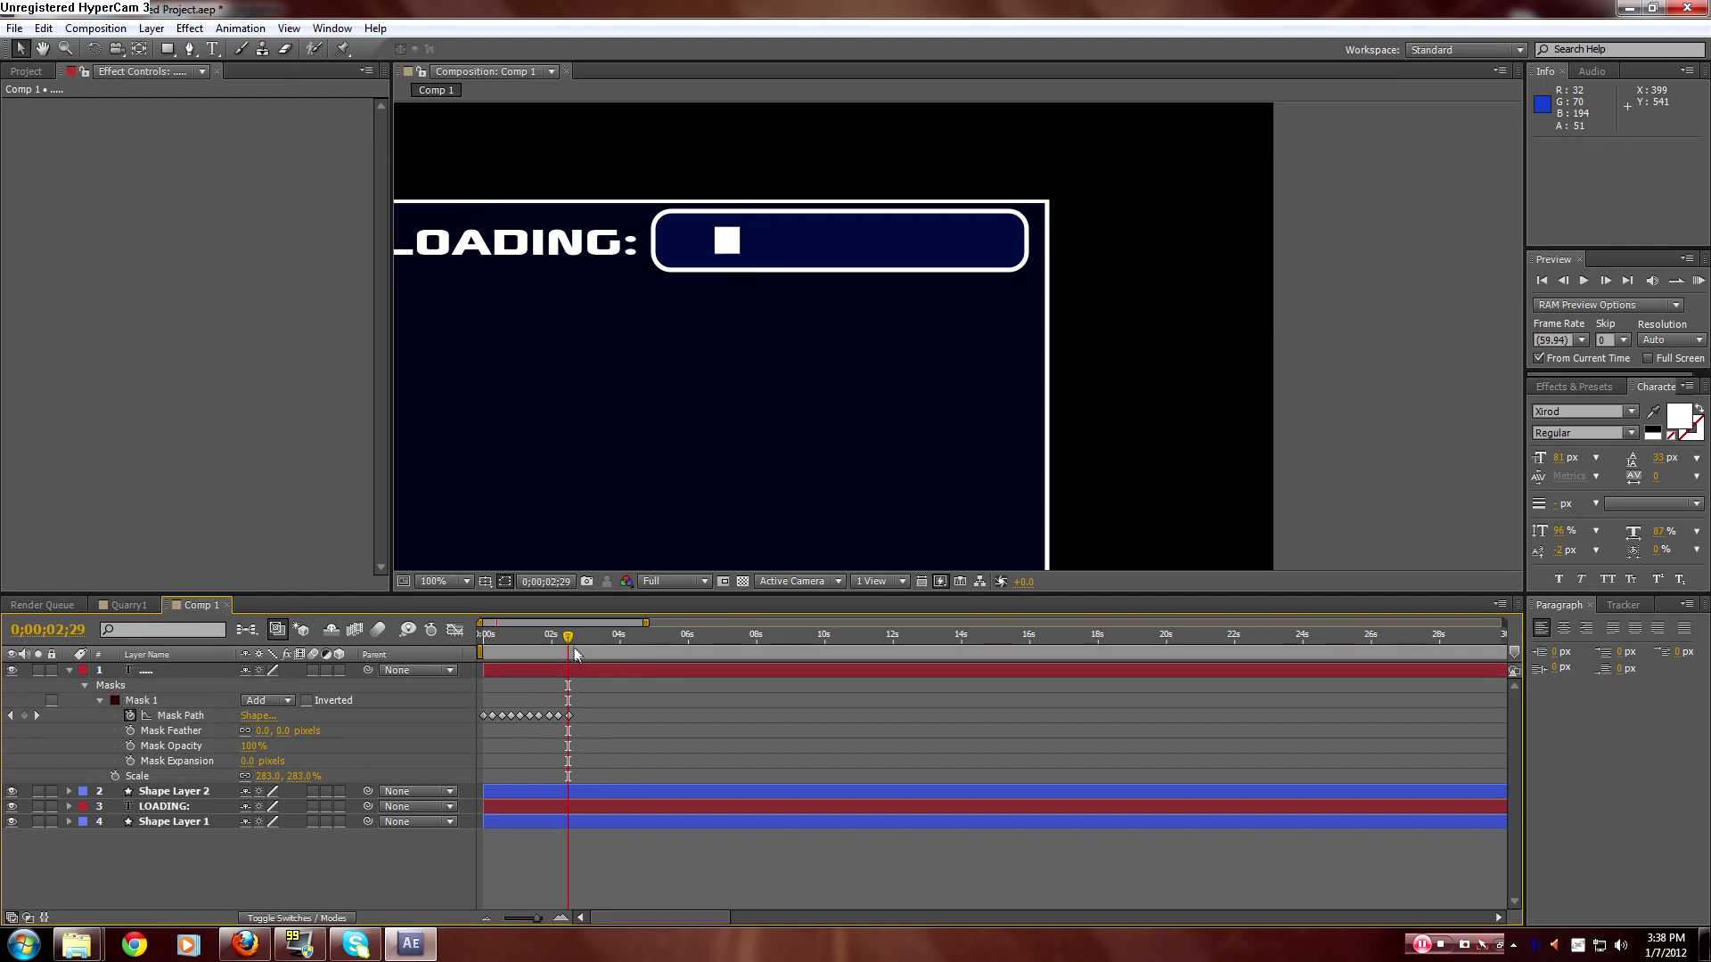
# Play RAM previews of the loading bar animation from the start, at 100% and with the whole composition fitted in view.
pyautogui.press('Home')
pyautogui.click(1697, 281)
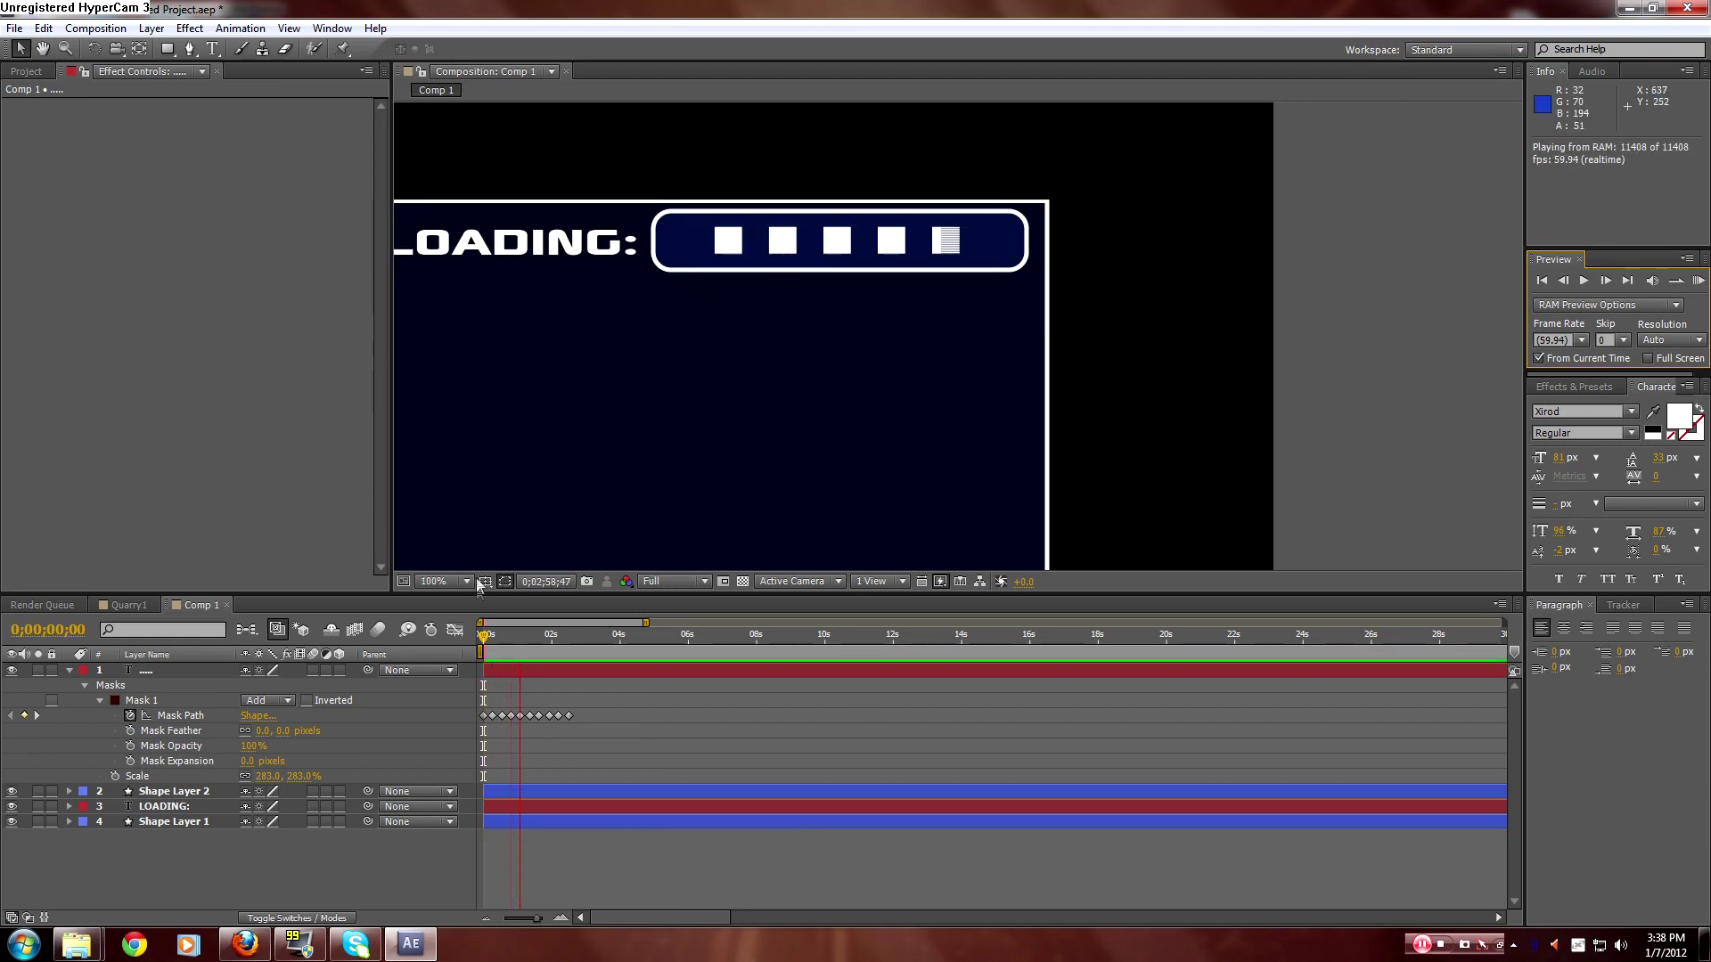
pyautogui.click(445, 581)
pyautogui.click(450, 602)
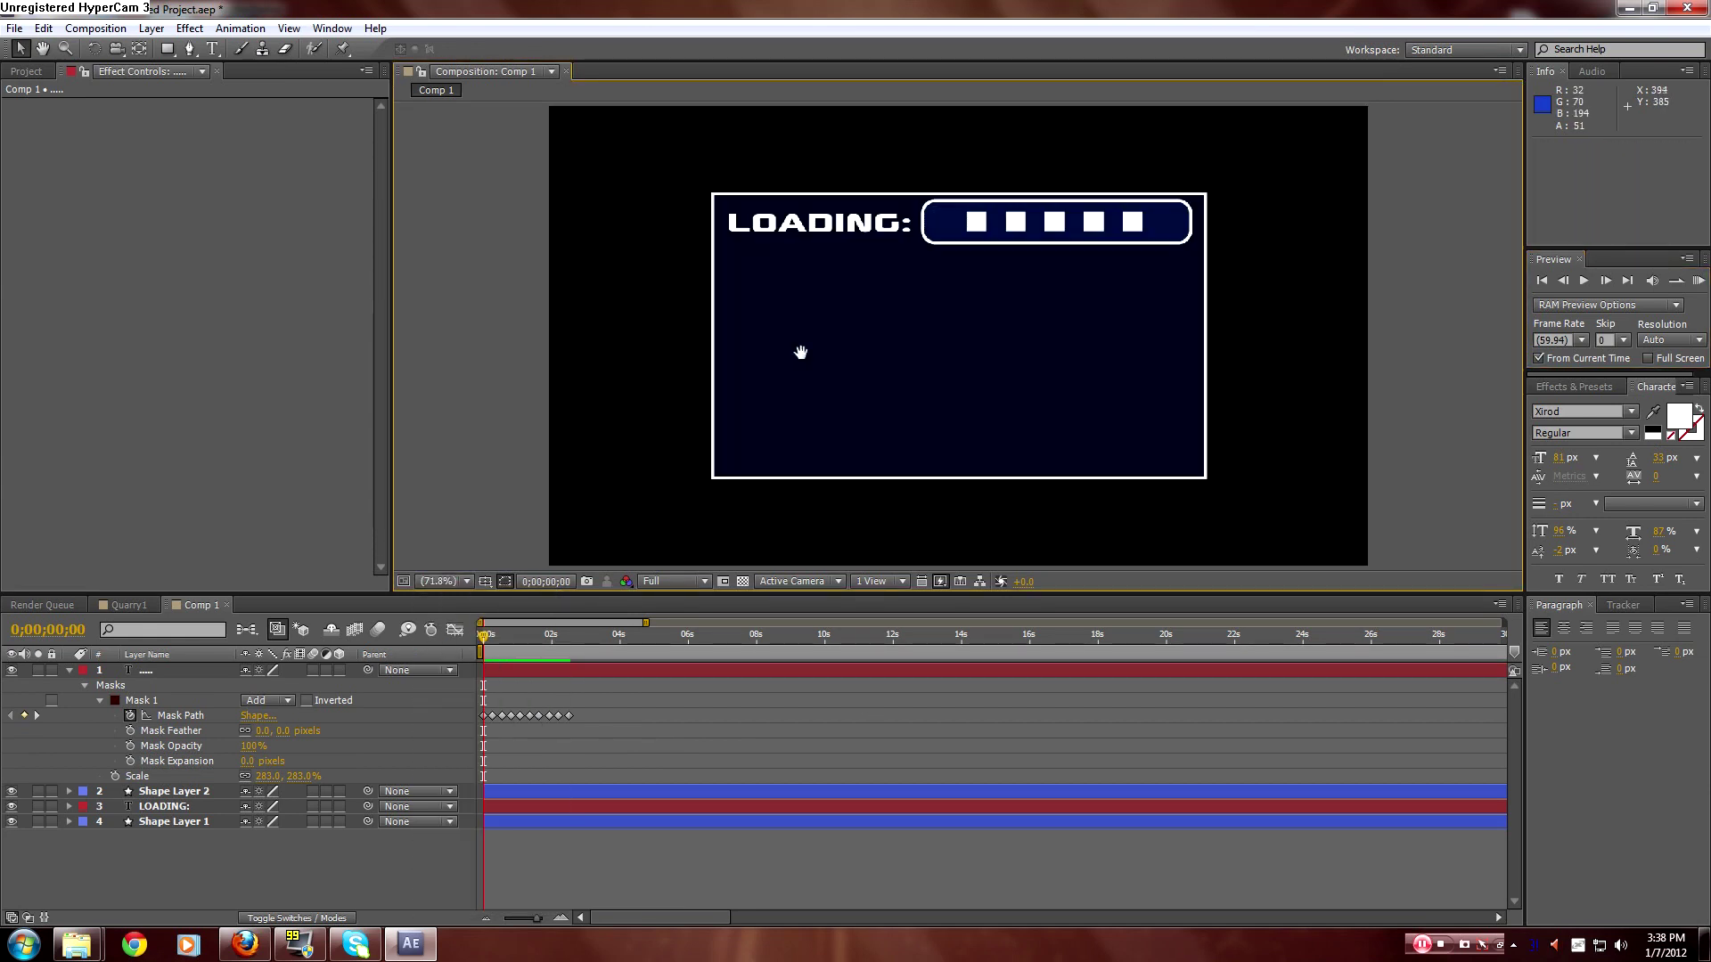
pyautogui.moveTo(798, 351); pyautogui.dragTo(714, 352)
pyautogui.click(1699, 281)
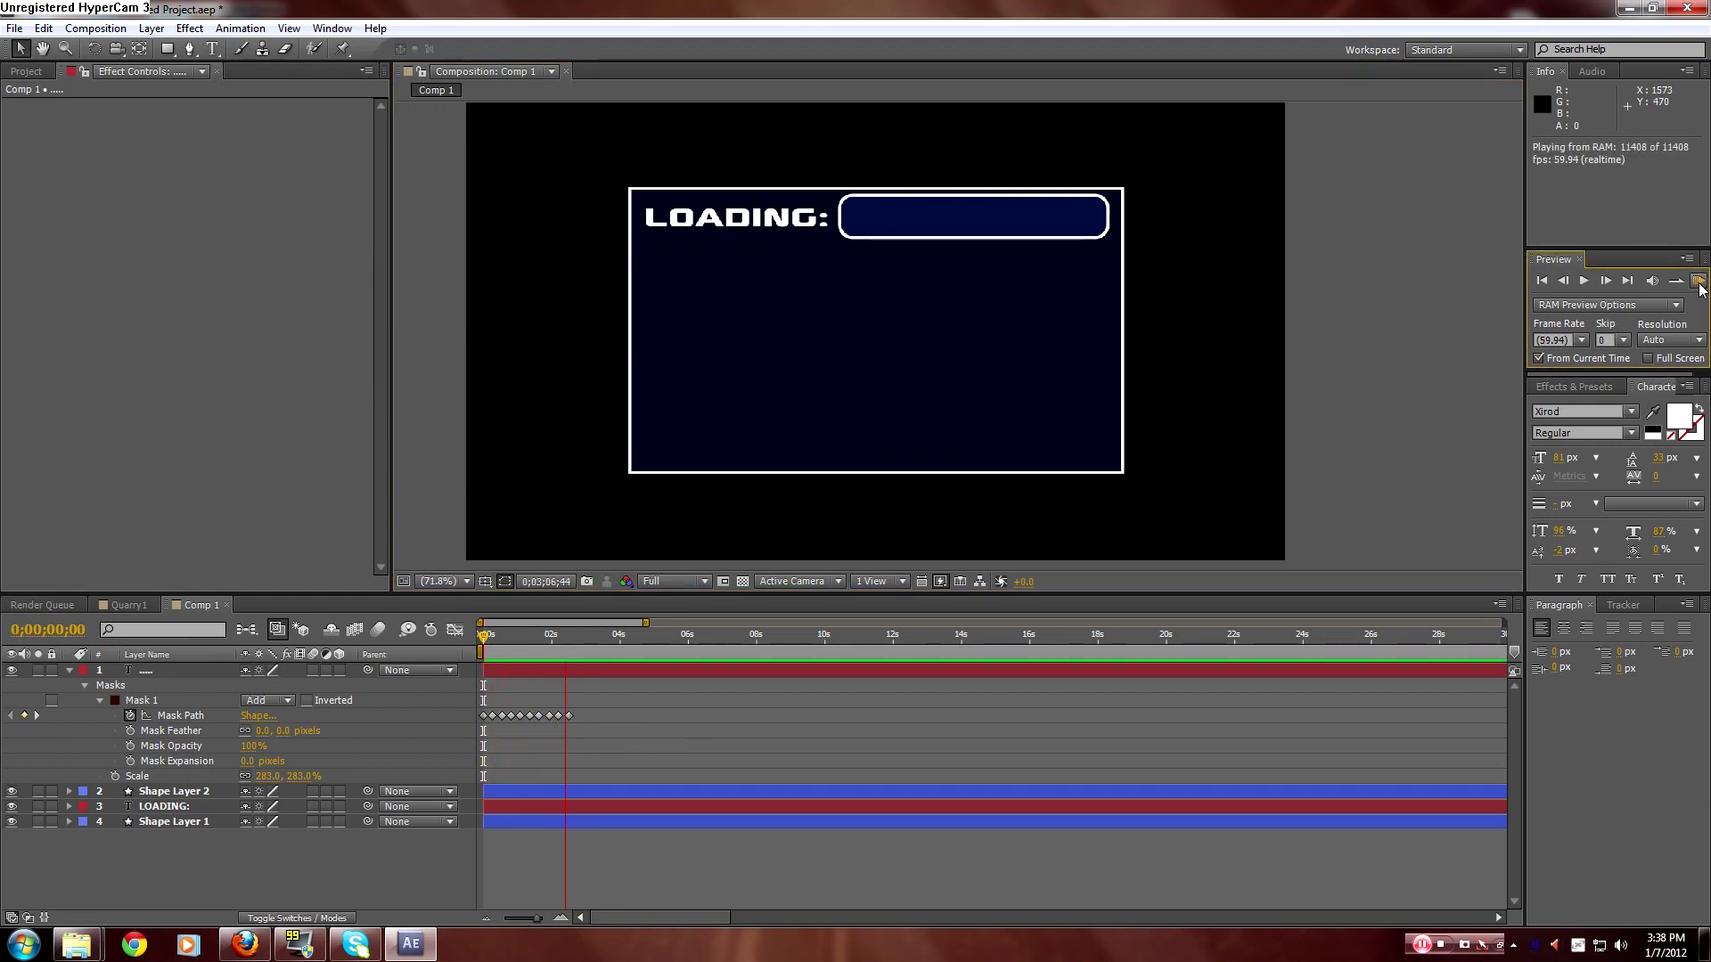
pyautogui.press('space')
# Copy all ten Mask Path keyframes, paste them at 0;00;02;54 and shift the pasted set slightly to continue the spacing.
pyautogui.moveTo(593, 704); pyautogui.dragTo(481, 732)
pyautogui.hotkey('ctrl', 'c')
pyautogui.click(582, 636)
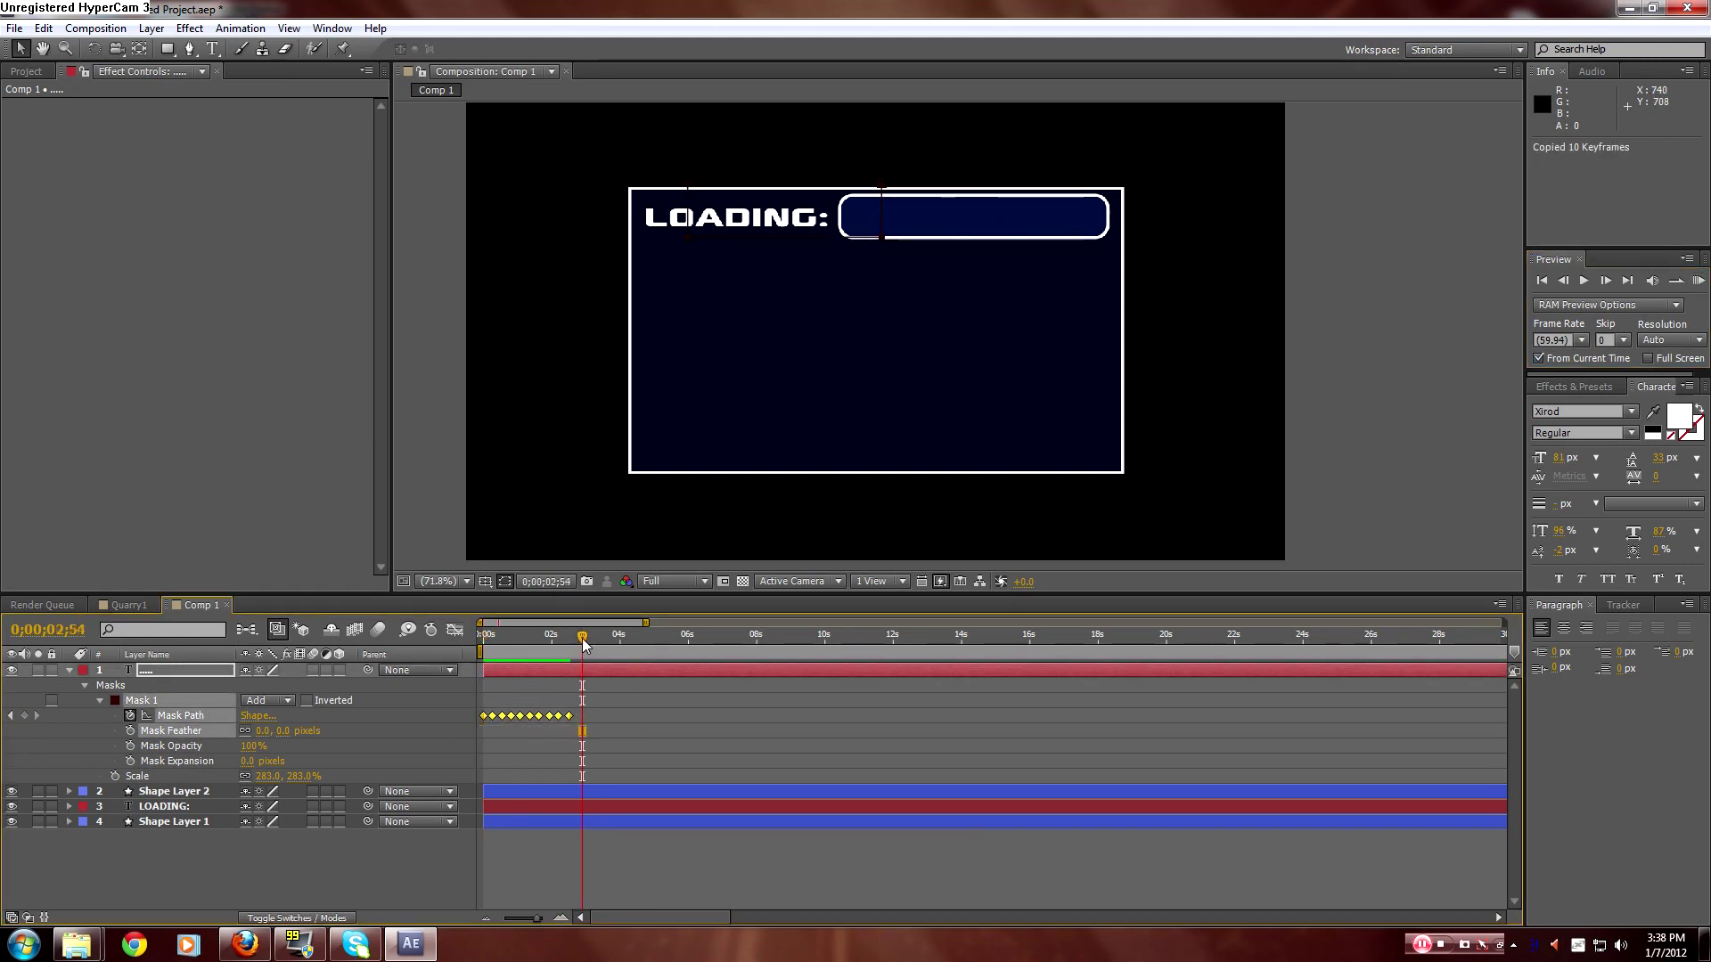
pyautogui.hotkey('ctrl', 'v')
pyautogui.moveTo(595, 716); pyautogui.dragTo(603, 724)
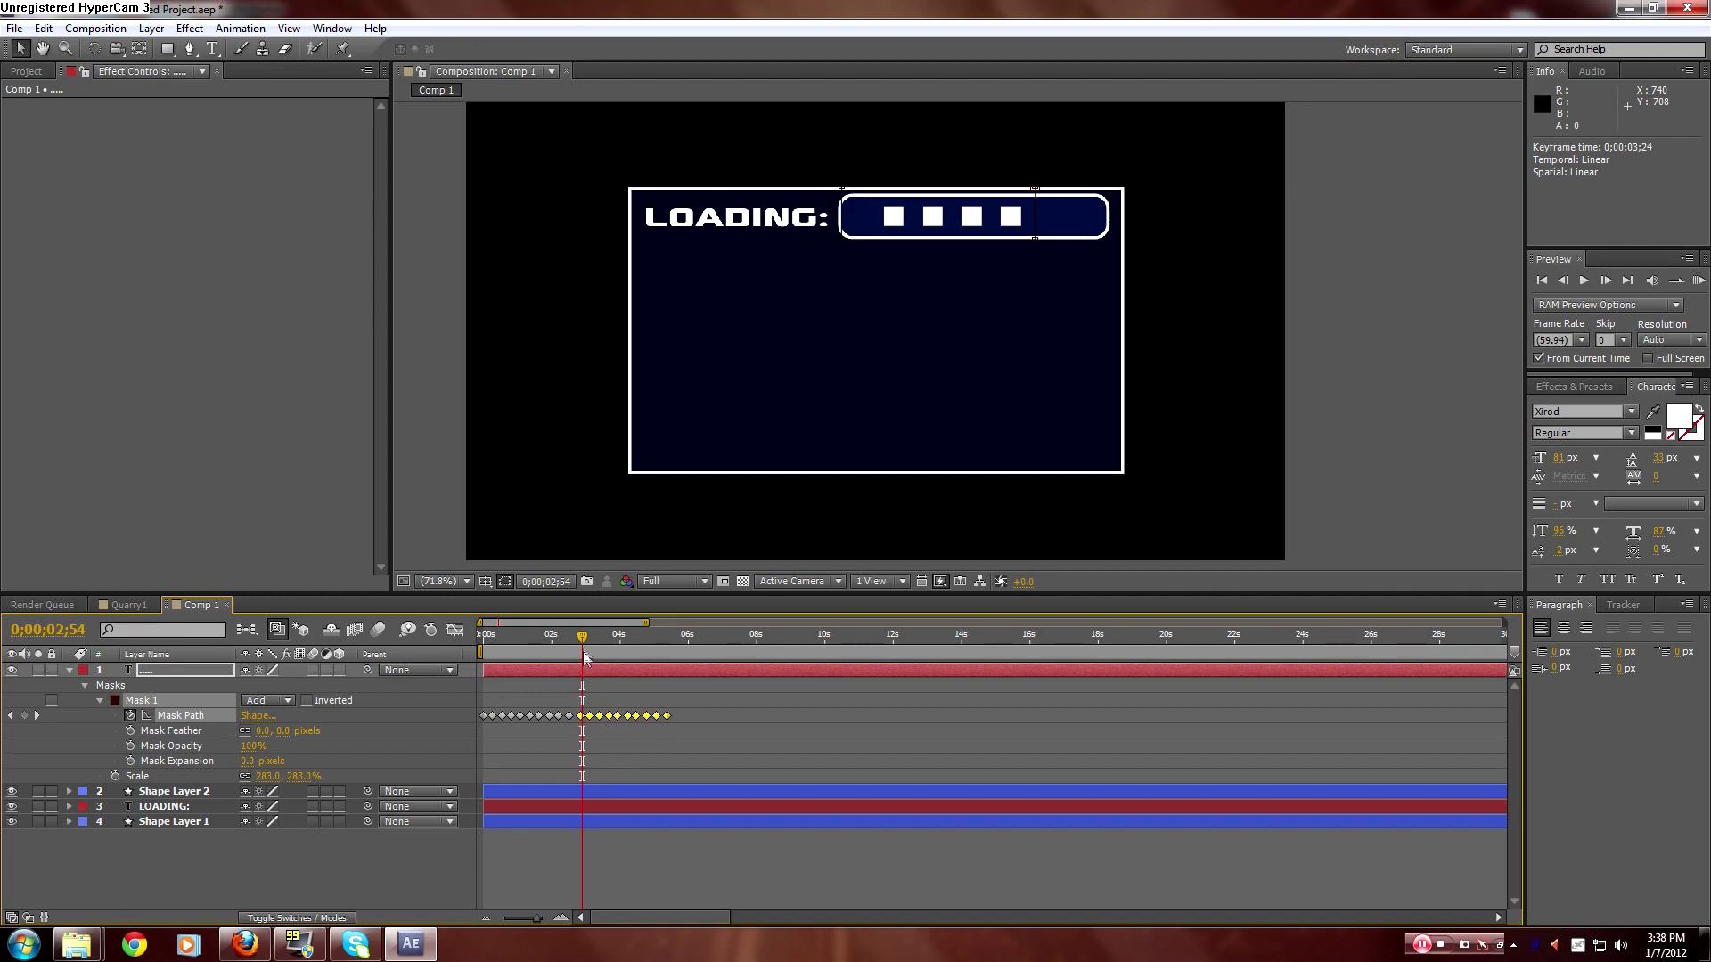
# Nudge the pasted Mask Path keyframes slightly earlier and play a RAM preview of the loading animation from the start.
pyautogui.press('Home')
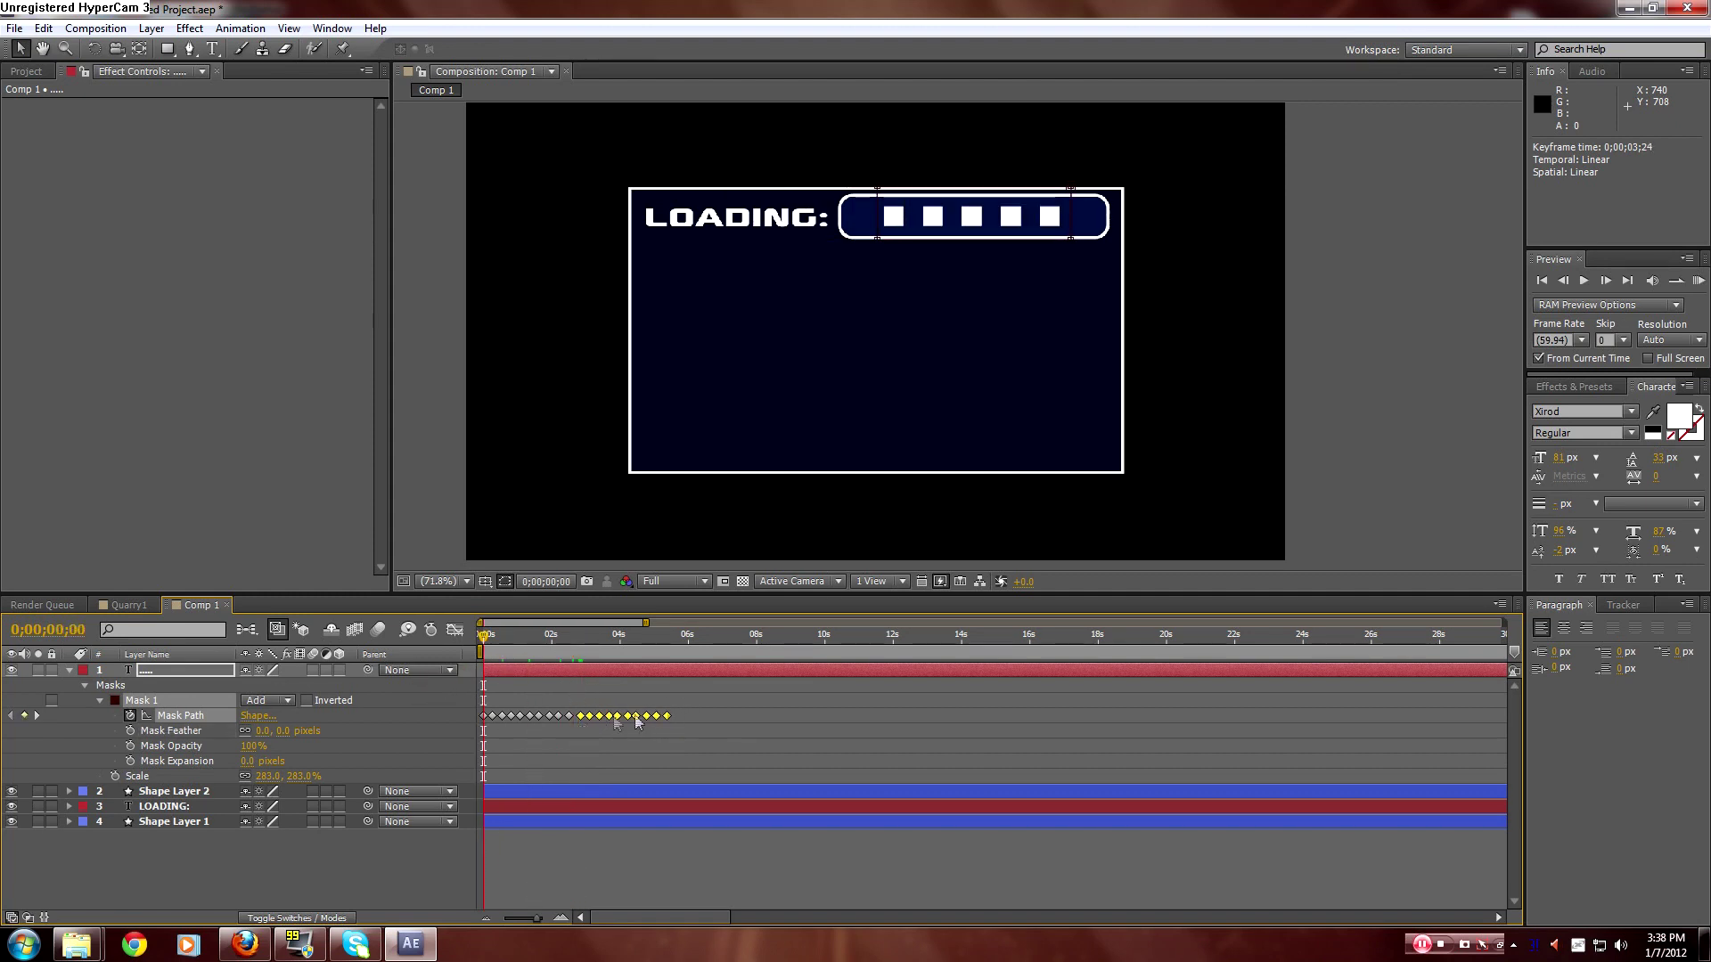
pyautogui.moveTo(583, 721); pyautogui.dragTo(582, 722)
pyautogui.moveTo(486, 637); pyautogui.dragTo(347, 672)
pyautogui.click(860, 918)
pyautogui.click(1699, 281)
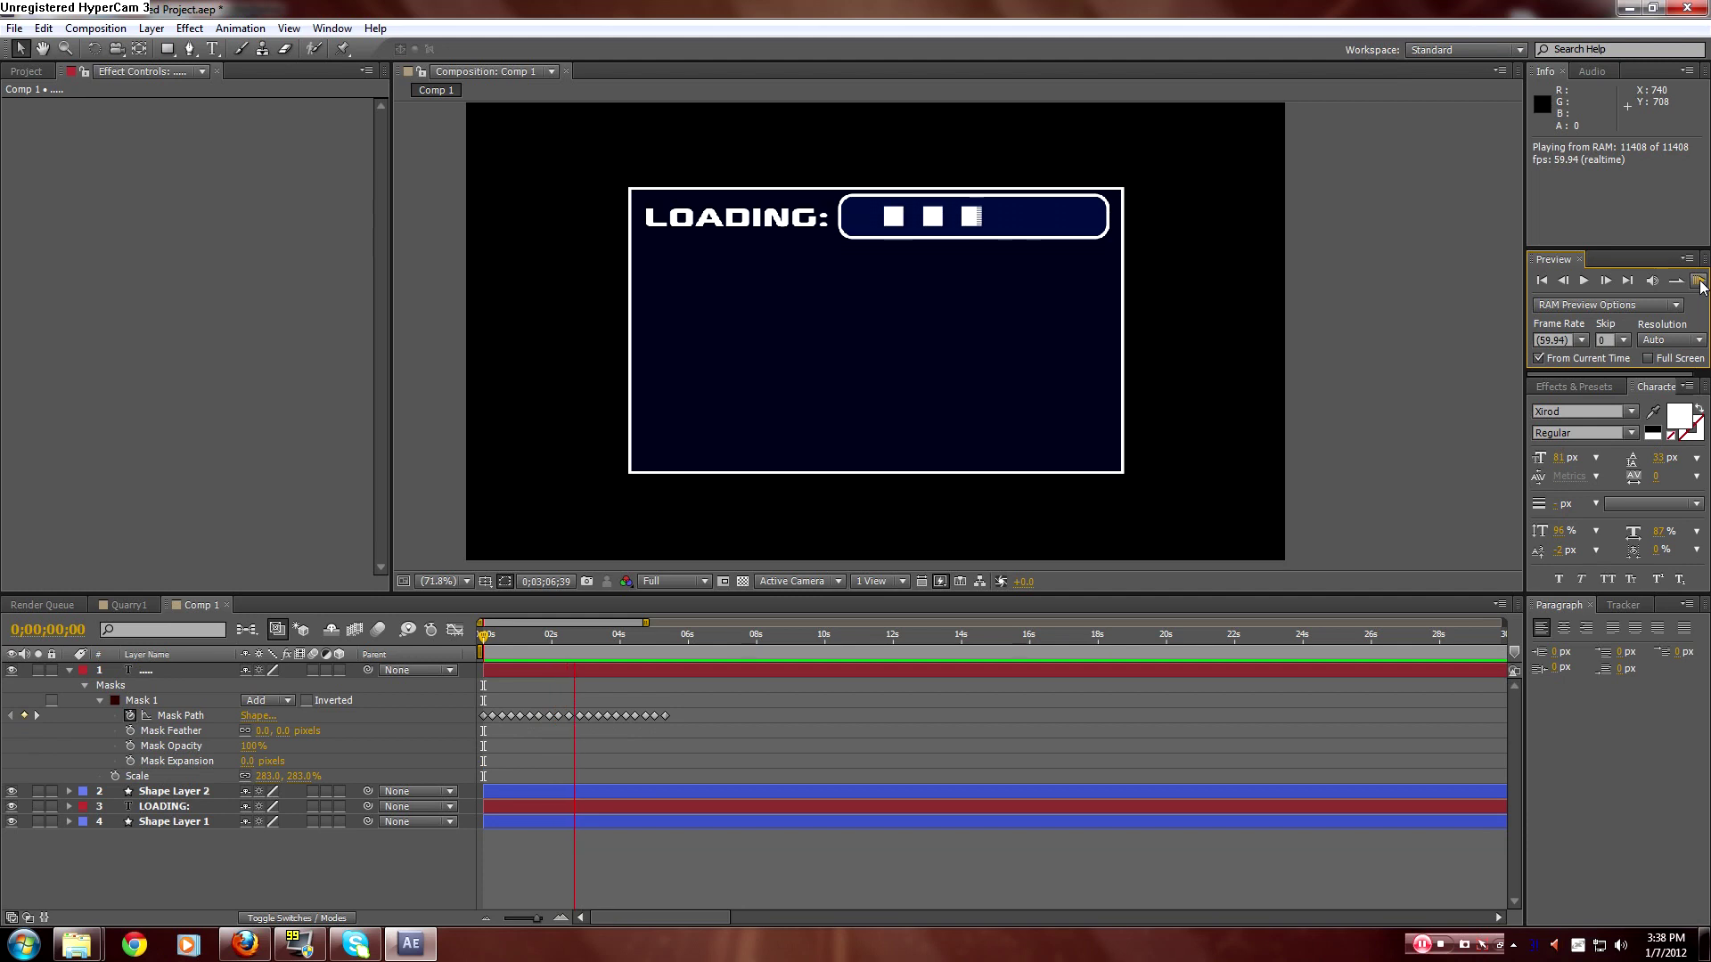
pyautogui.click(1699, 282)
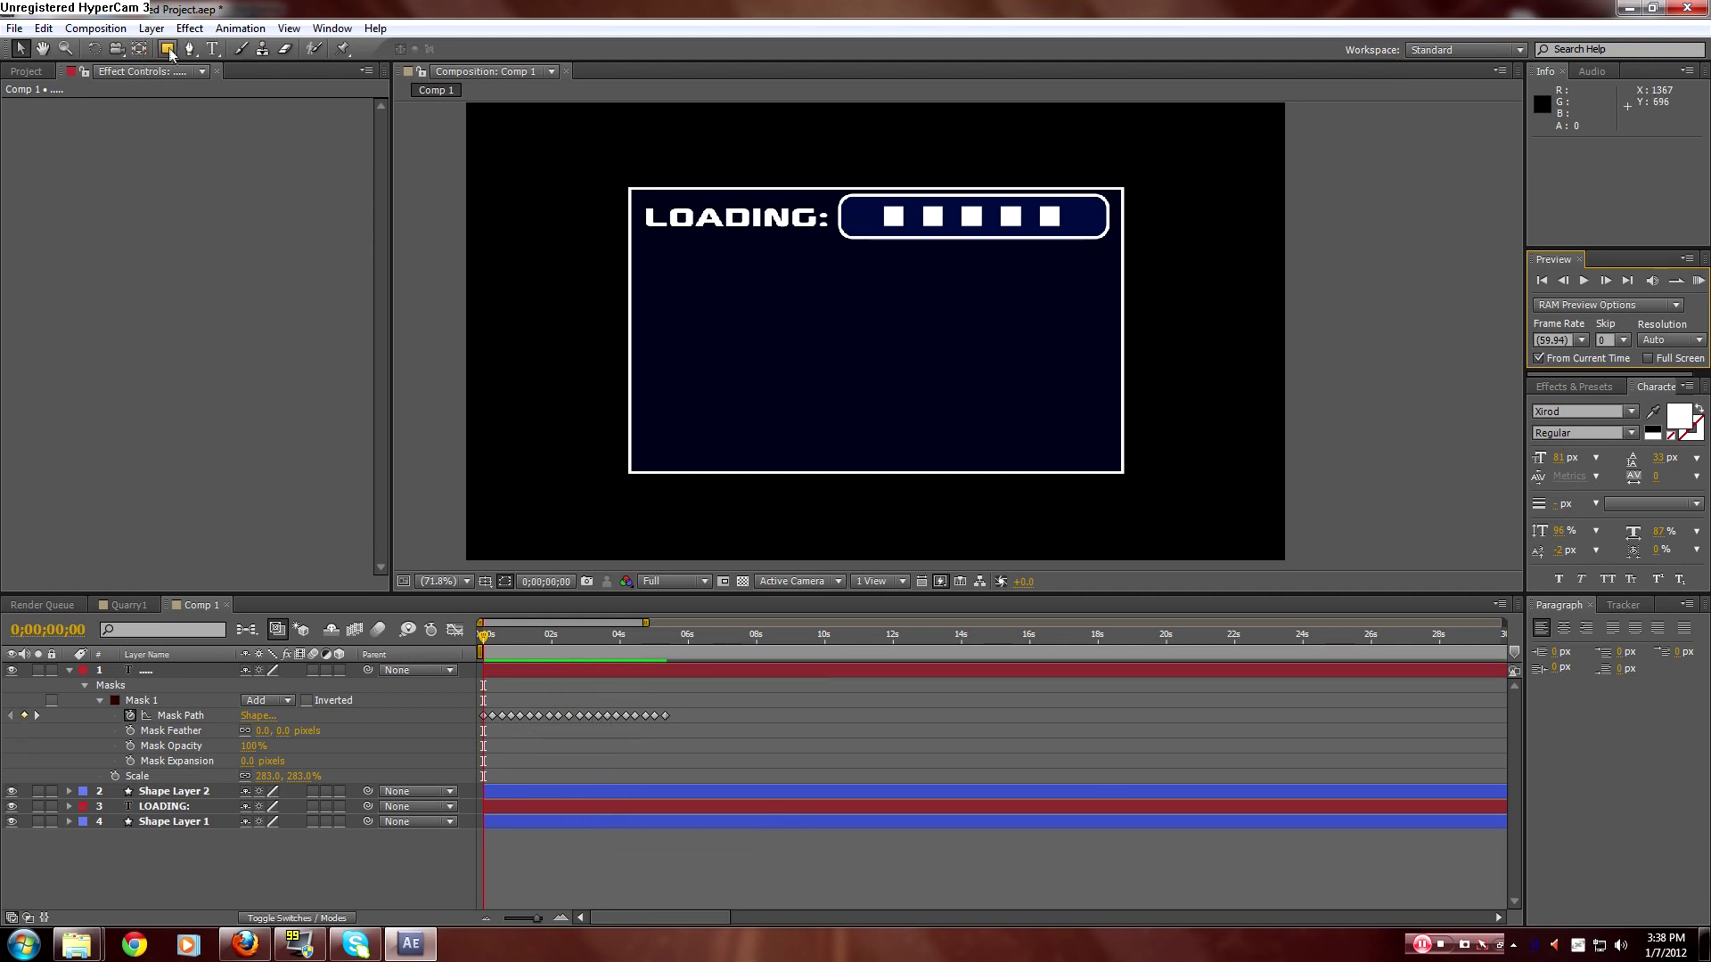
# Deselect everything and collapse the mask properties and the squares text layer in the timeline.
pyautogui.click(593, 869)
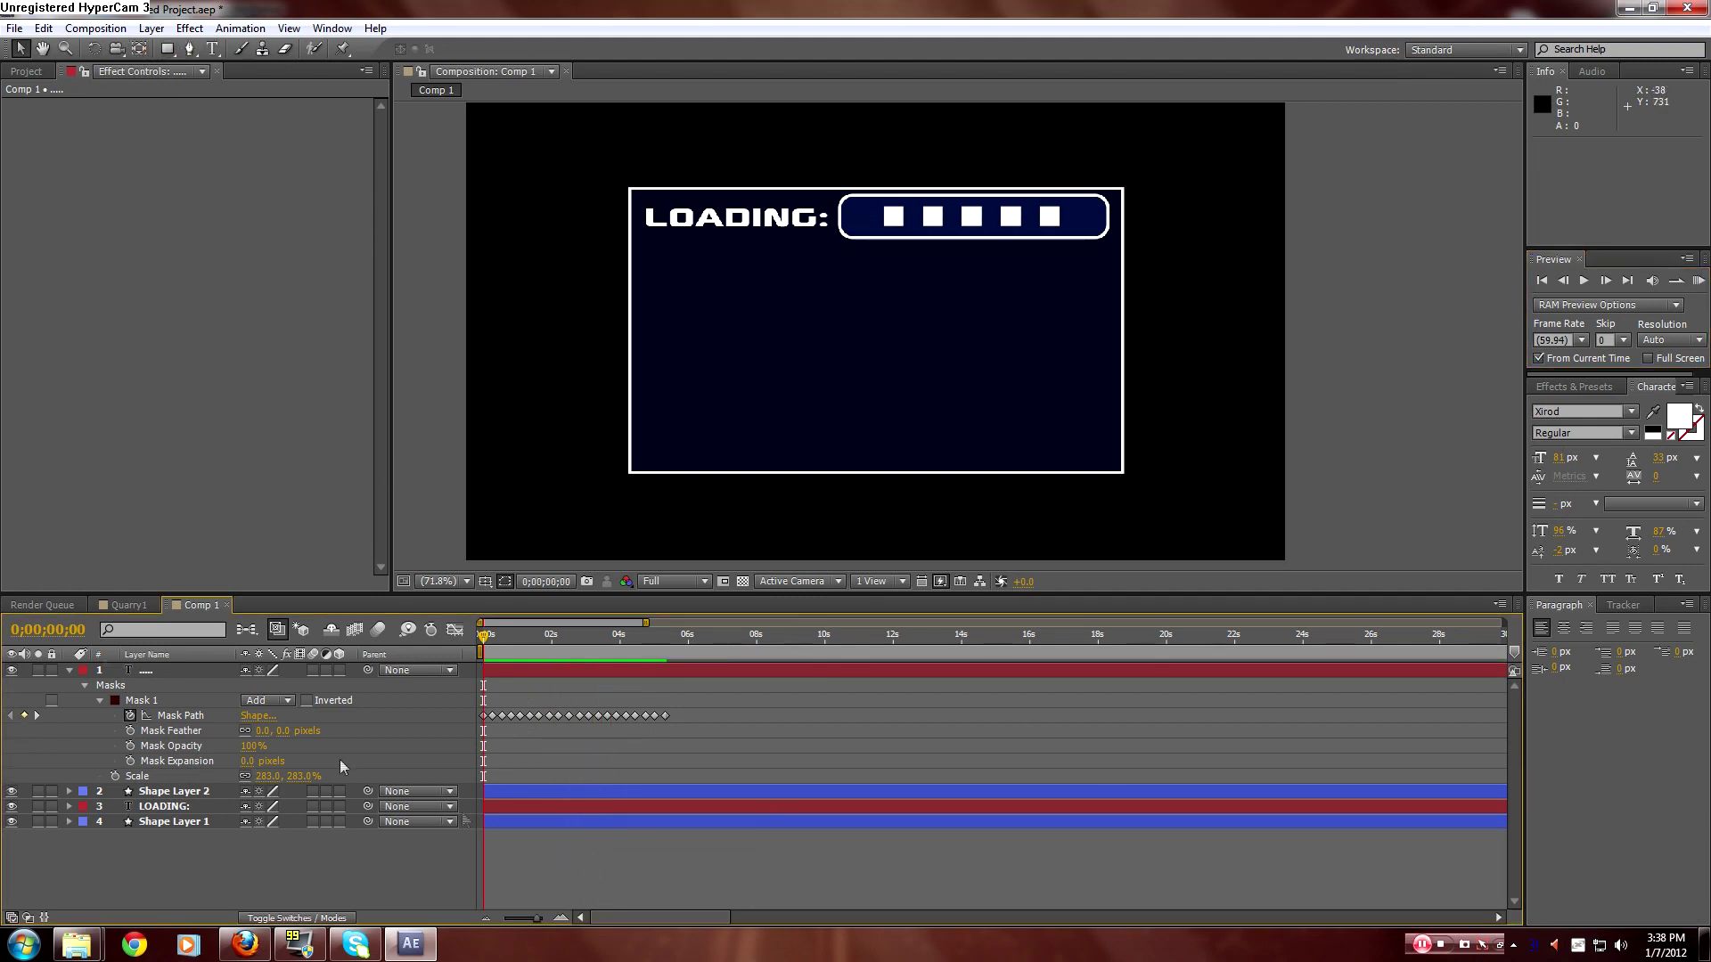
pyautogui.click(99, 700)
pyautogui.click(85, 686)
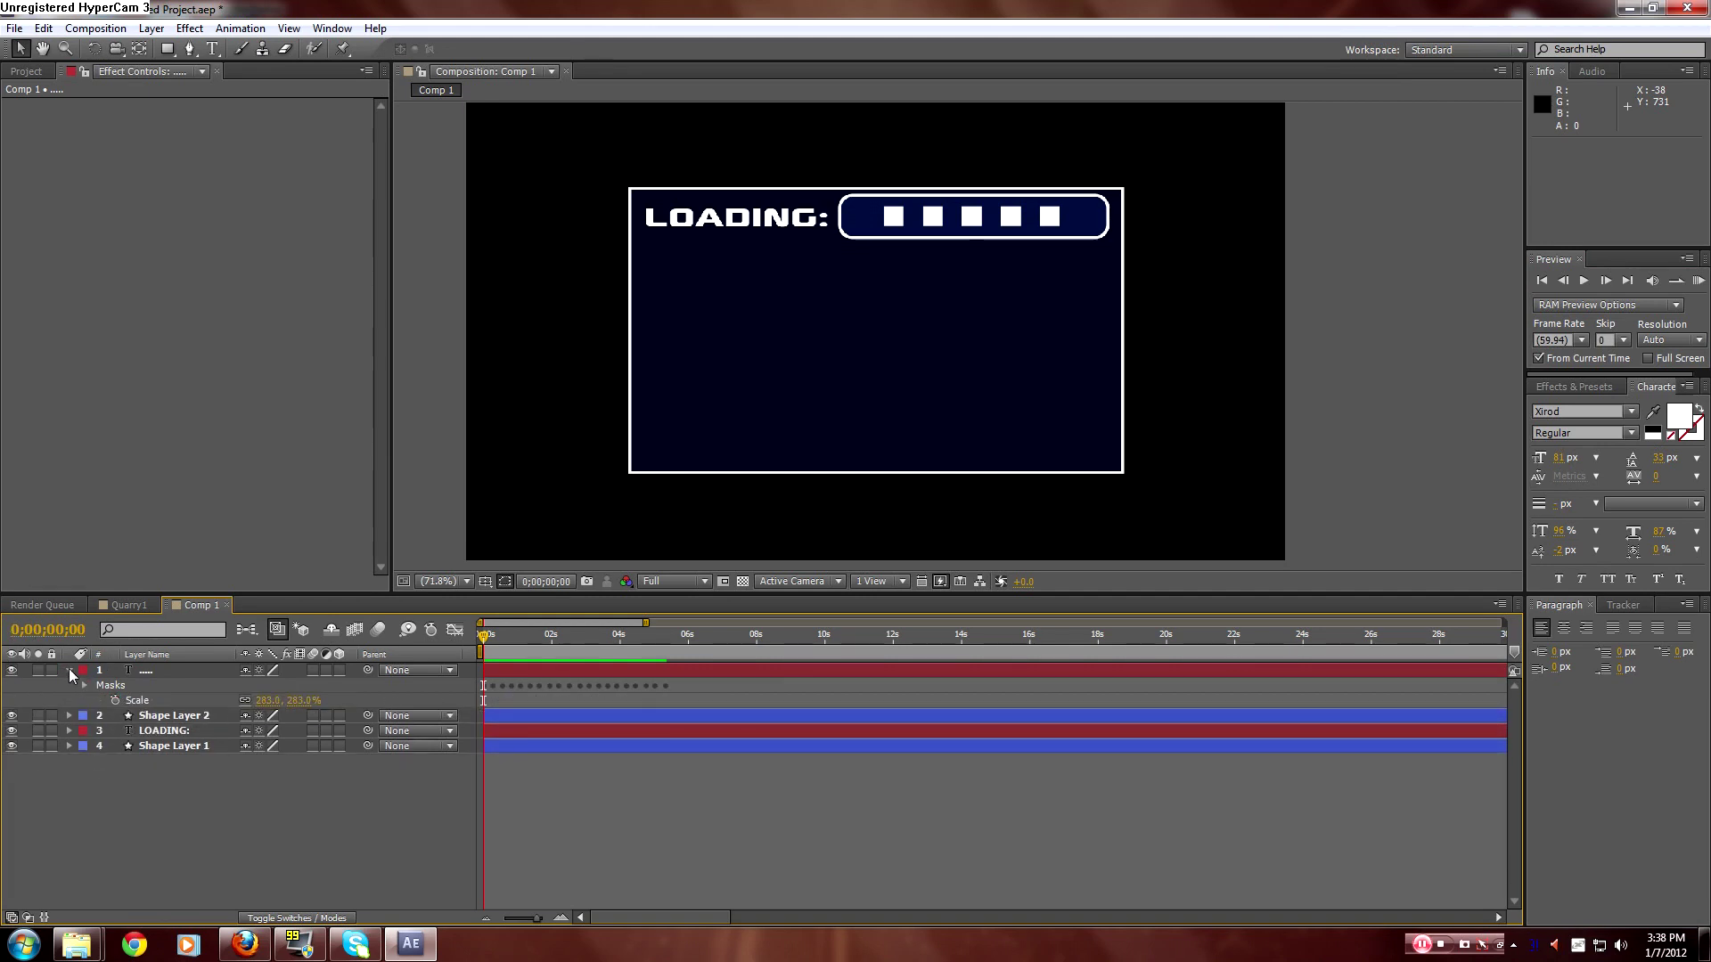
pyautogui.click(69, 670)
# Try drawing a blue-filled rounded rectangle below the loading bar, and undo it.
pyautogui.moveTo(167, 48); pyautogui.dragTo(245, 67)
pyautogui.moveTo(649, 263); pyautogui.dragTo(1038, 458)
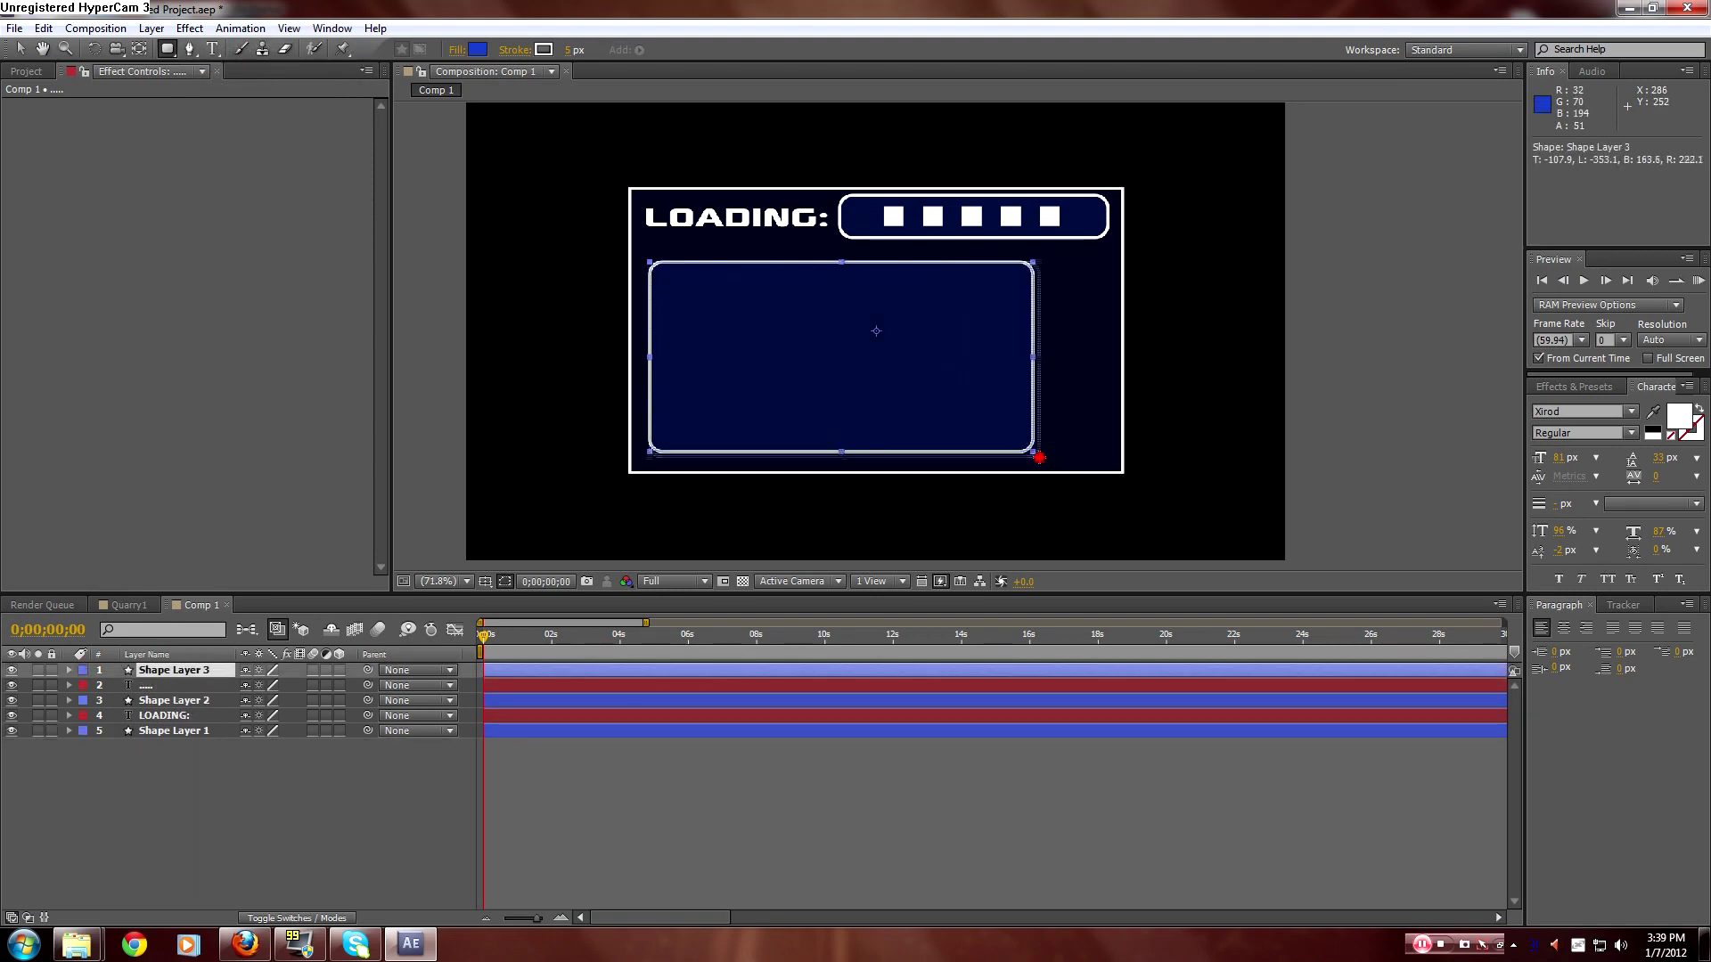
pyautogui.hotkey('ctrl', 'z')
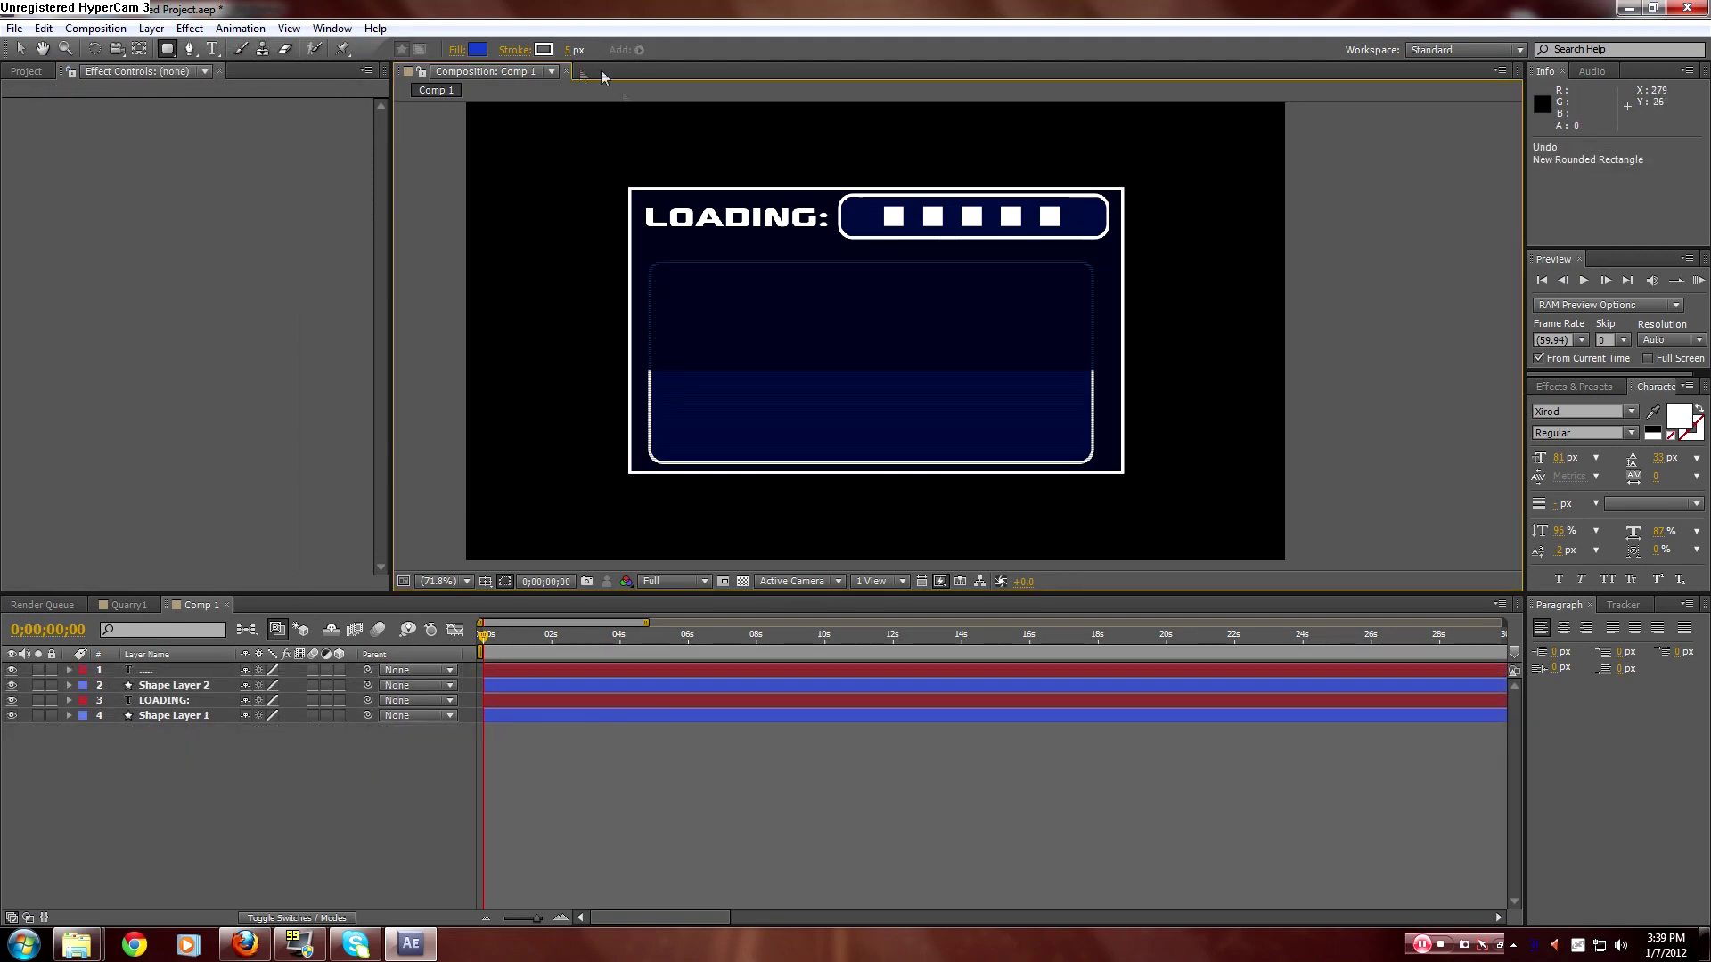
# Set the fill color for new shapes to pure red, FF0000.
pyautogui.click(460, 51)
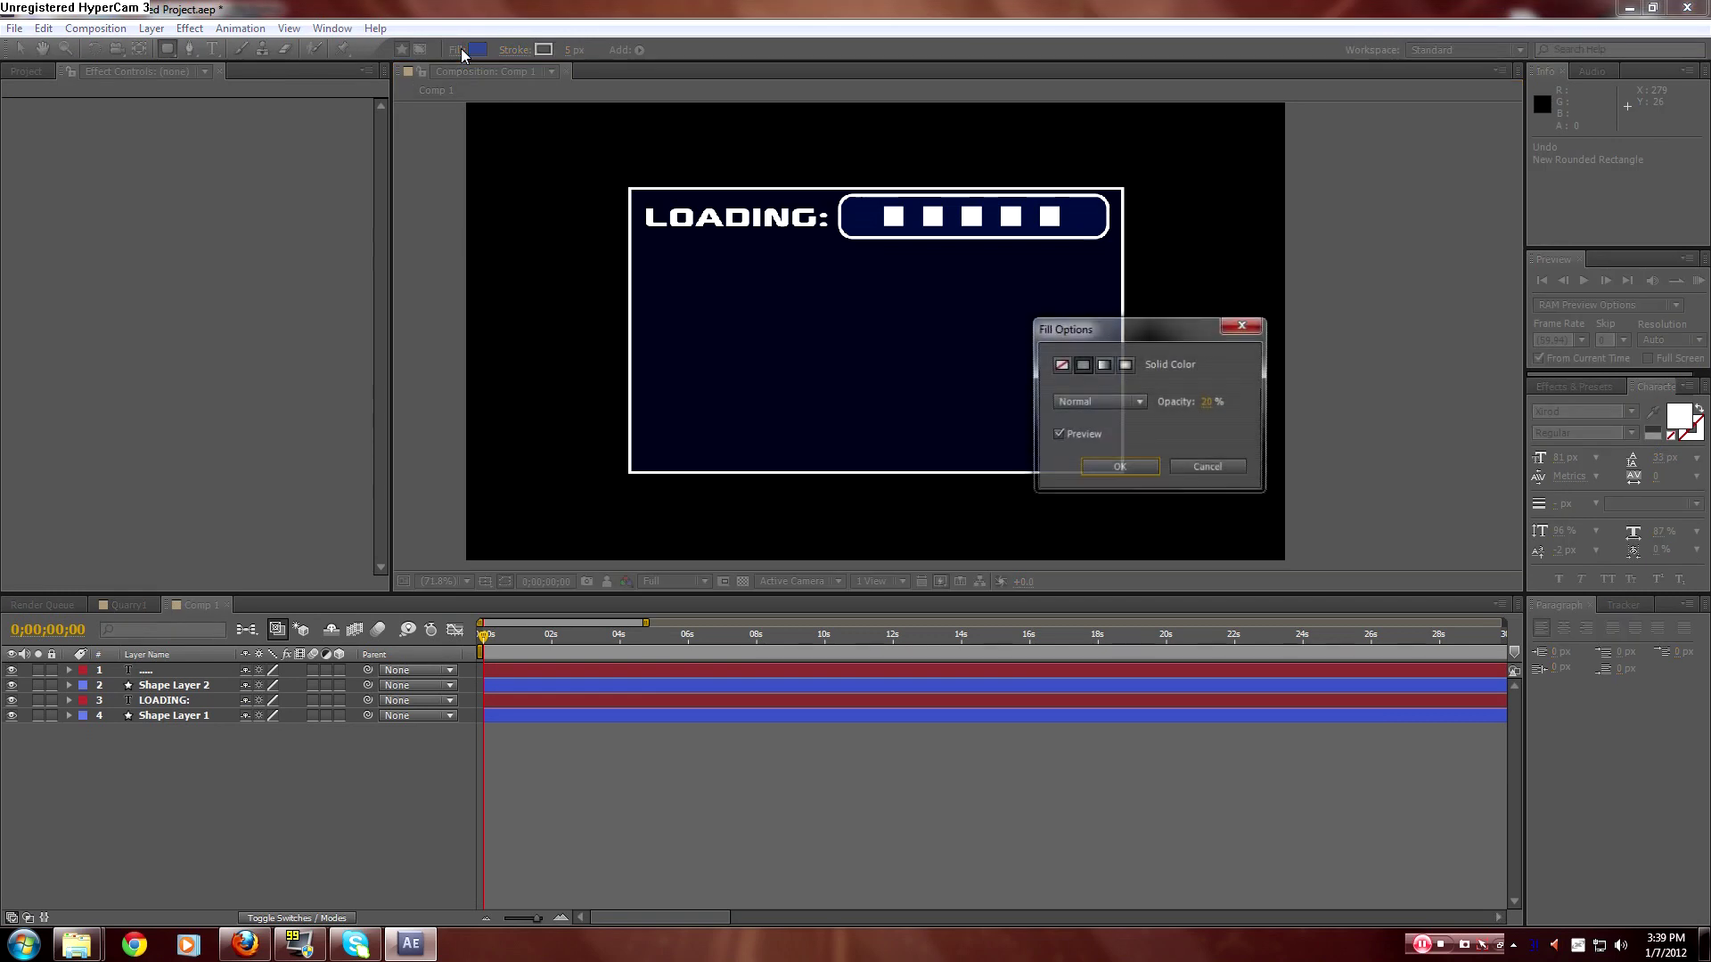
pyautogui.click(1202, 467)
pyautogui.click(479, 49)
pyautogui.moveTo(765, 746)
pyautogui.mouseDown()
pyautogui.moveTo(760, 575)
pyautogui.moveTo(1428, 345)
pyautogui.mouseUp()
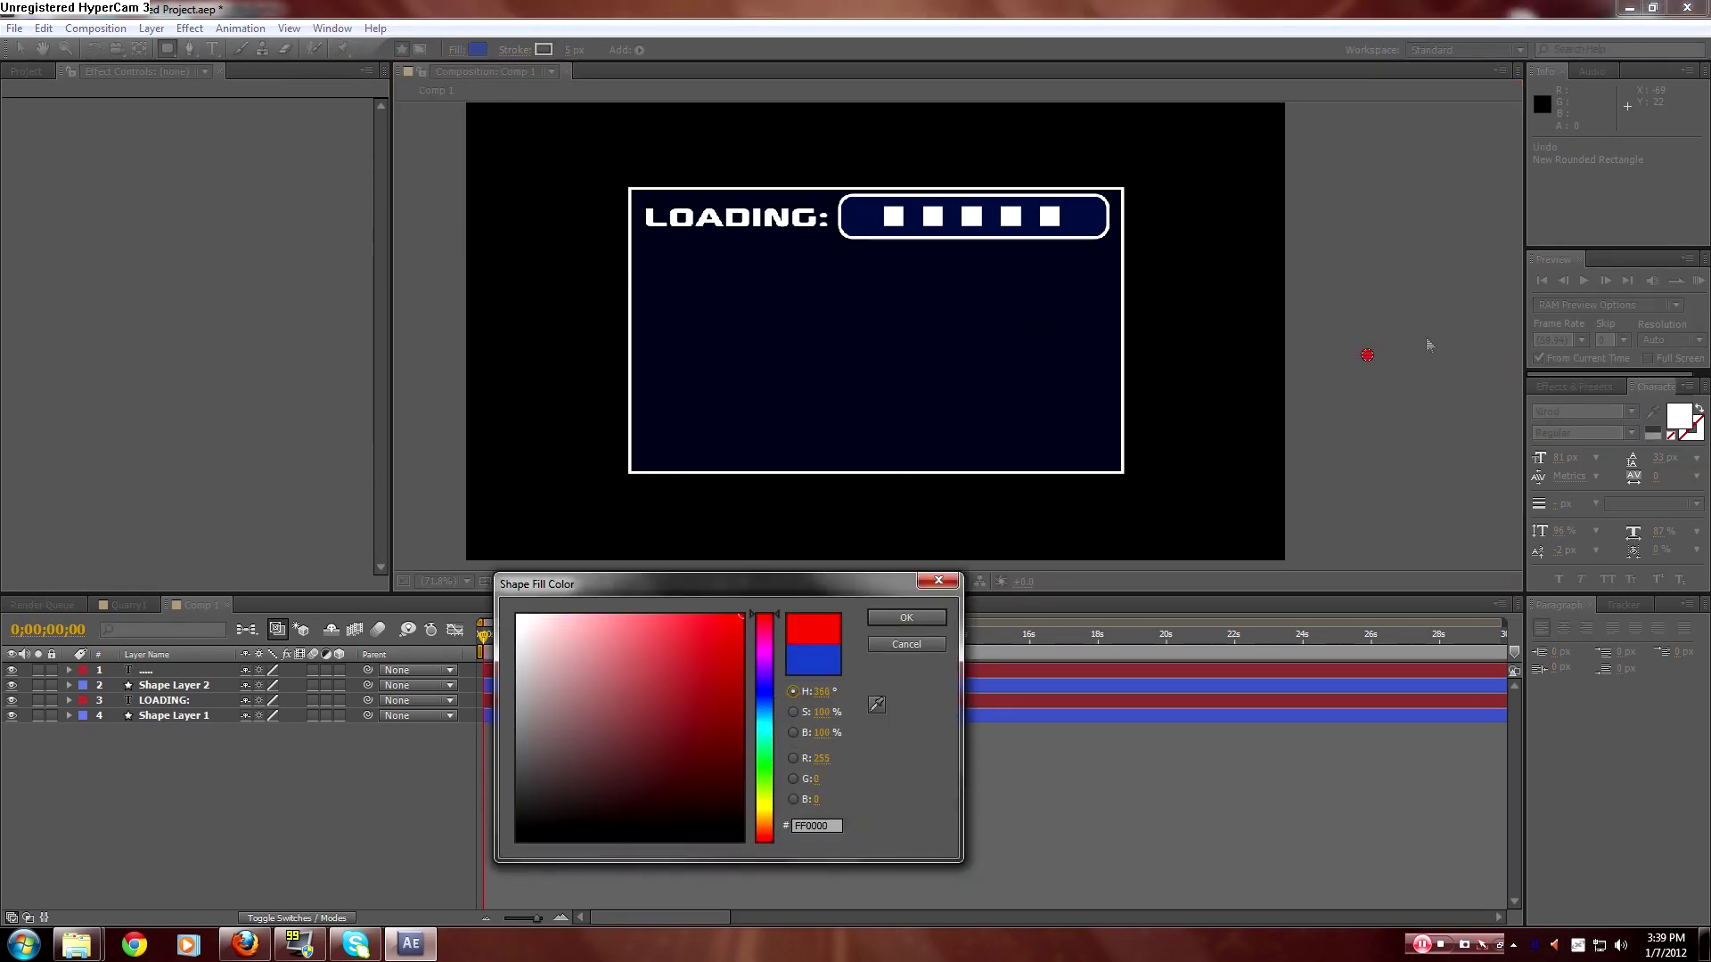
pyautogui.click(906, 618)
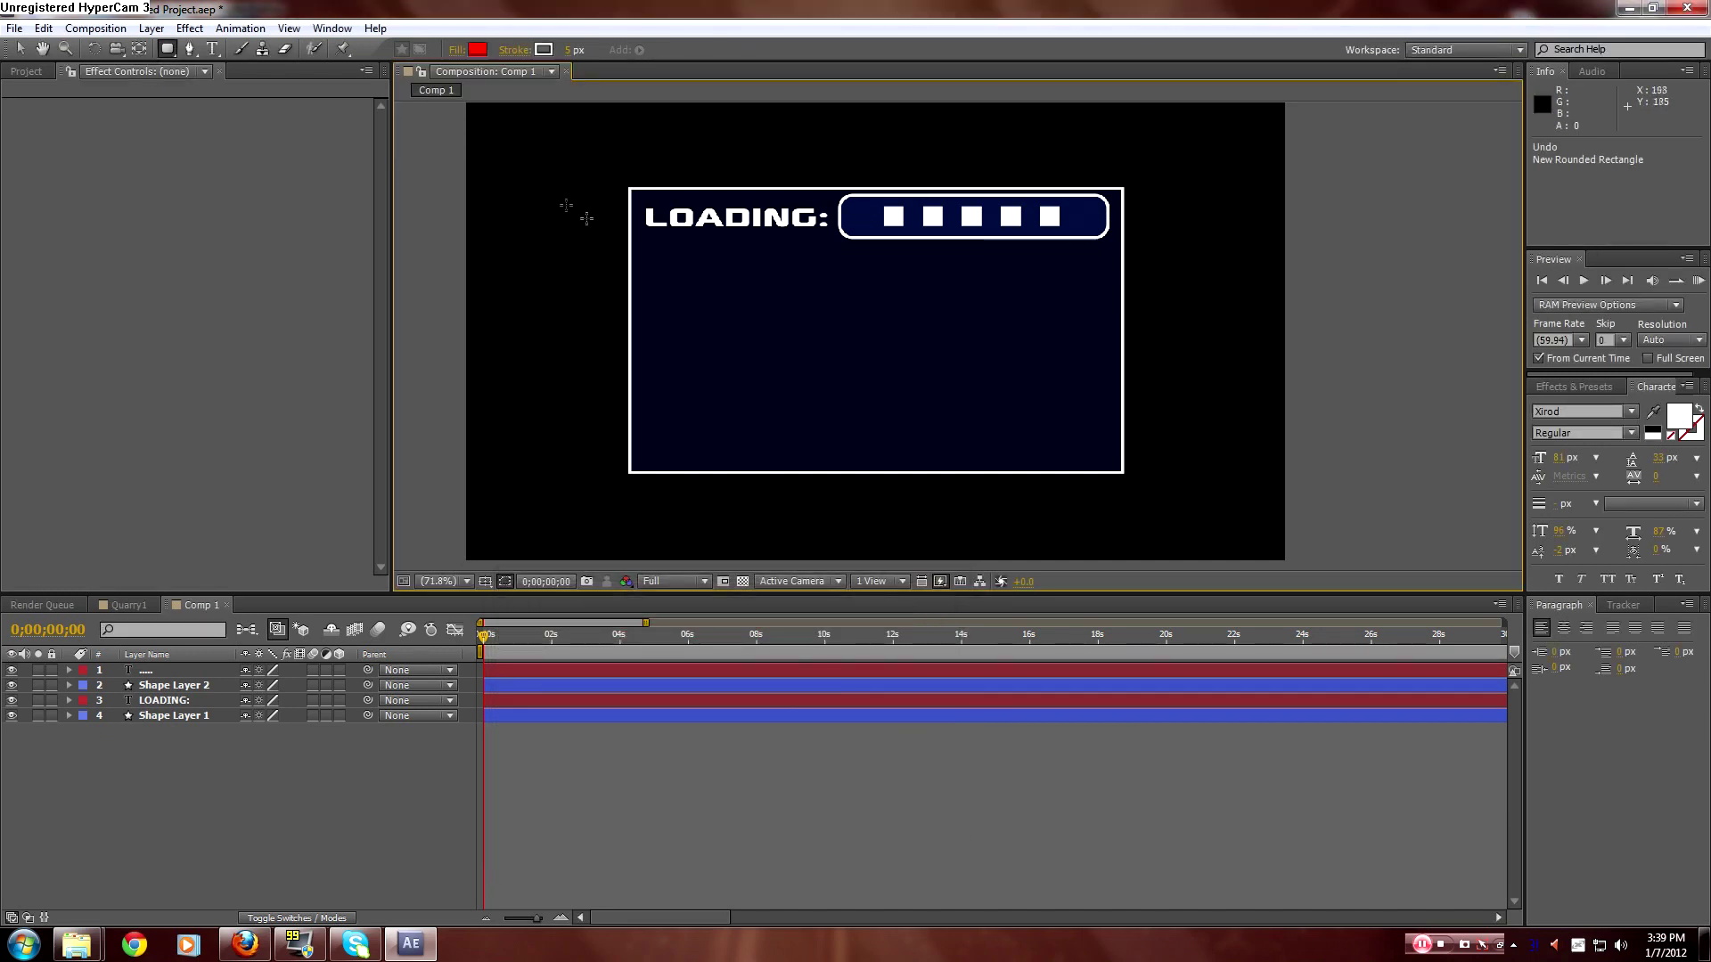
# Set the stroke width to 10 px and draw a rounded rectangle about 709 × 304 px inside the frame, below the loading bar.
pyautogui.click(568, 52)
pyautogui.write('10')
pyautogui.press('Return')
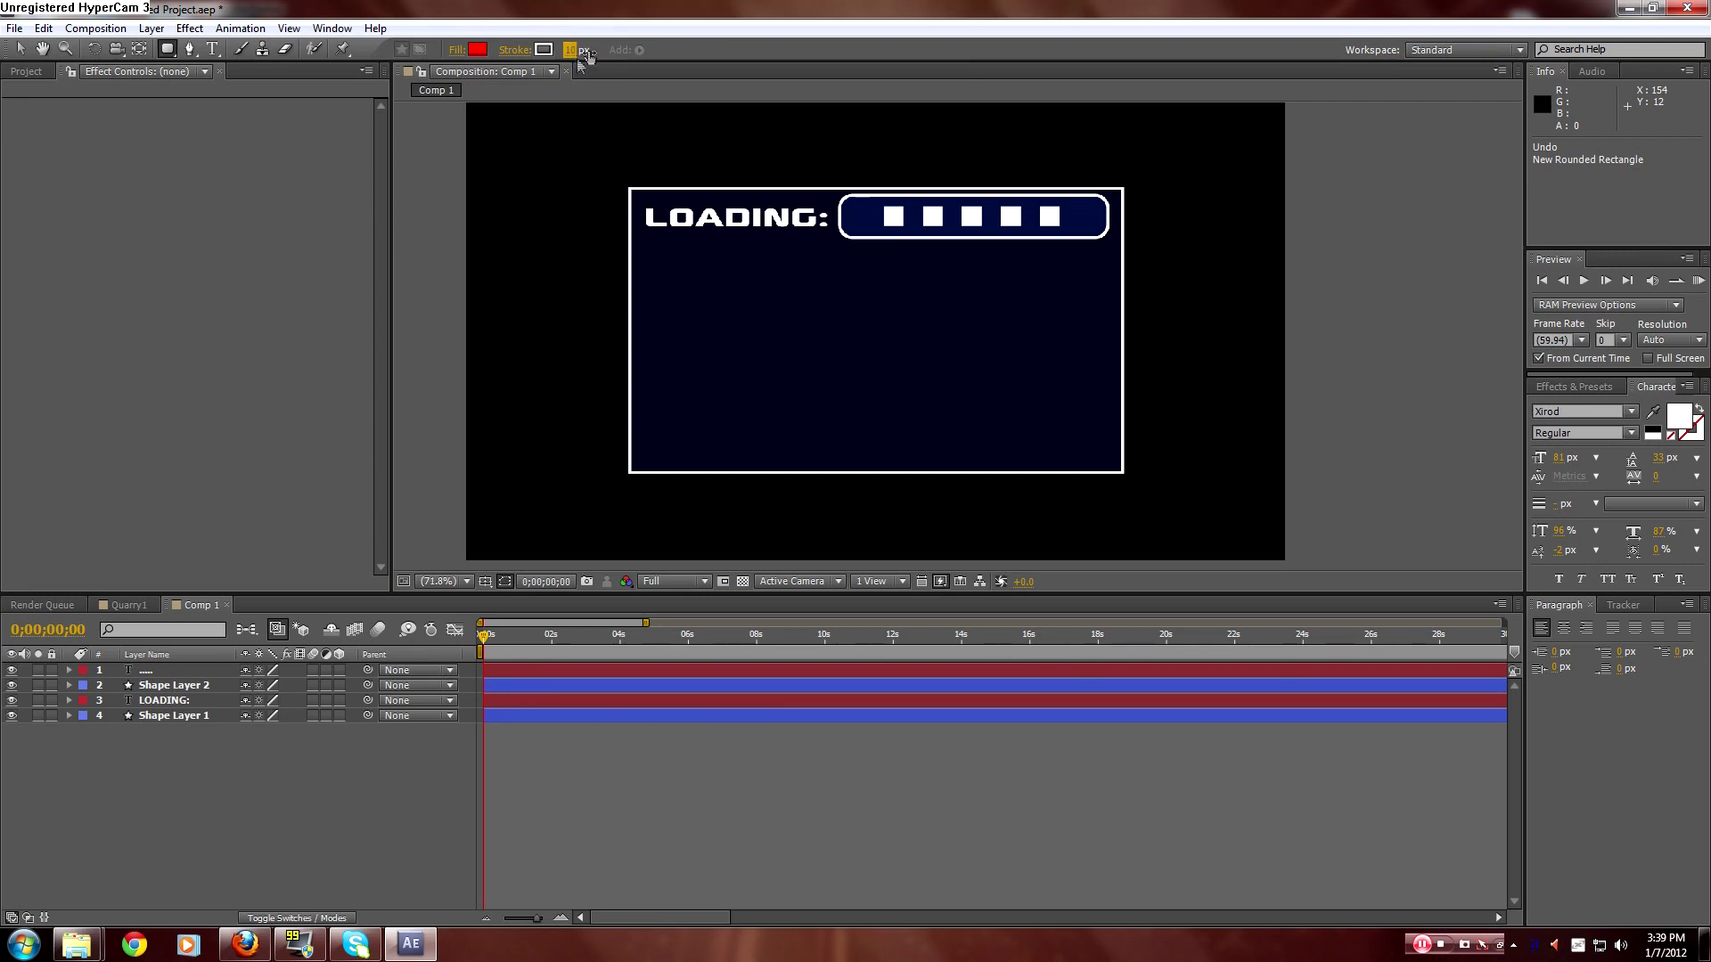
pyautogui.moveTo(653, 268); pyautogui.dragTo(1105, 460)
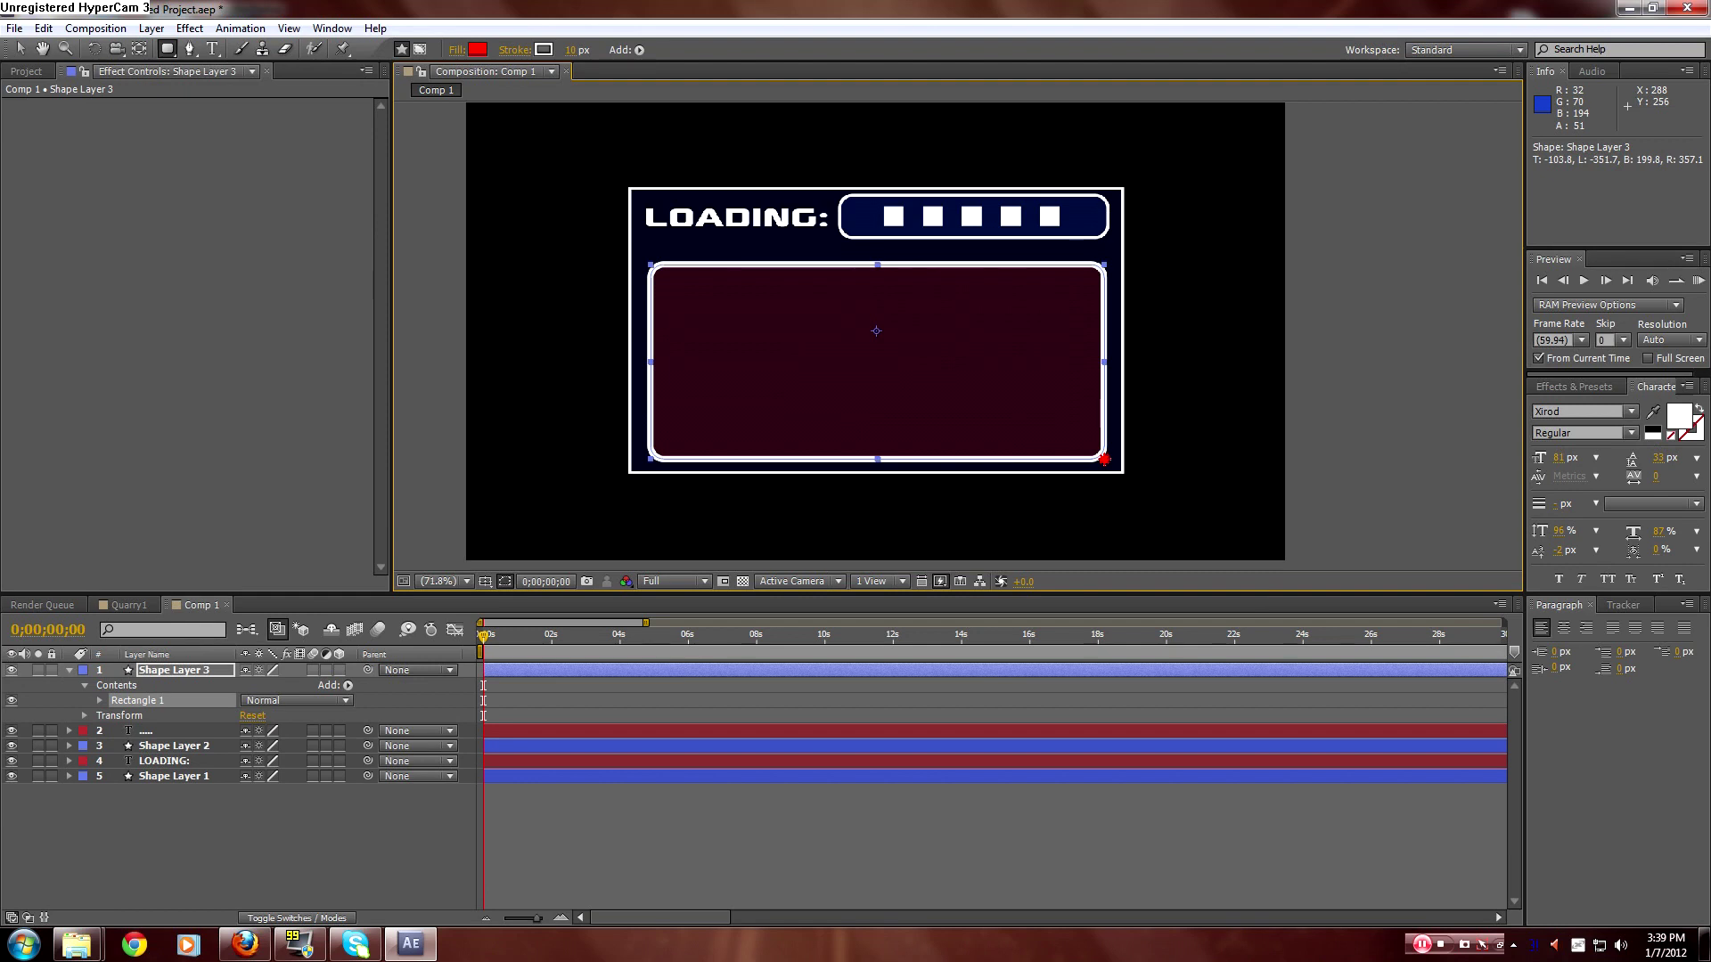
pyautogui.click(1119, 843)
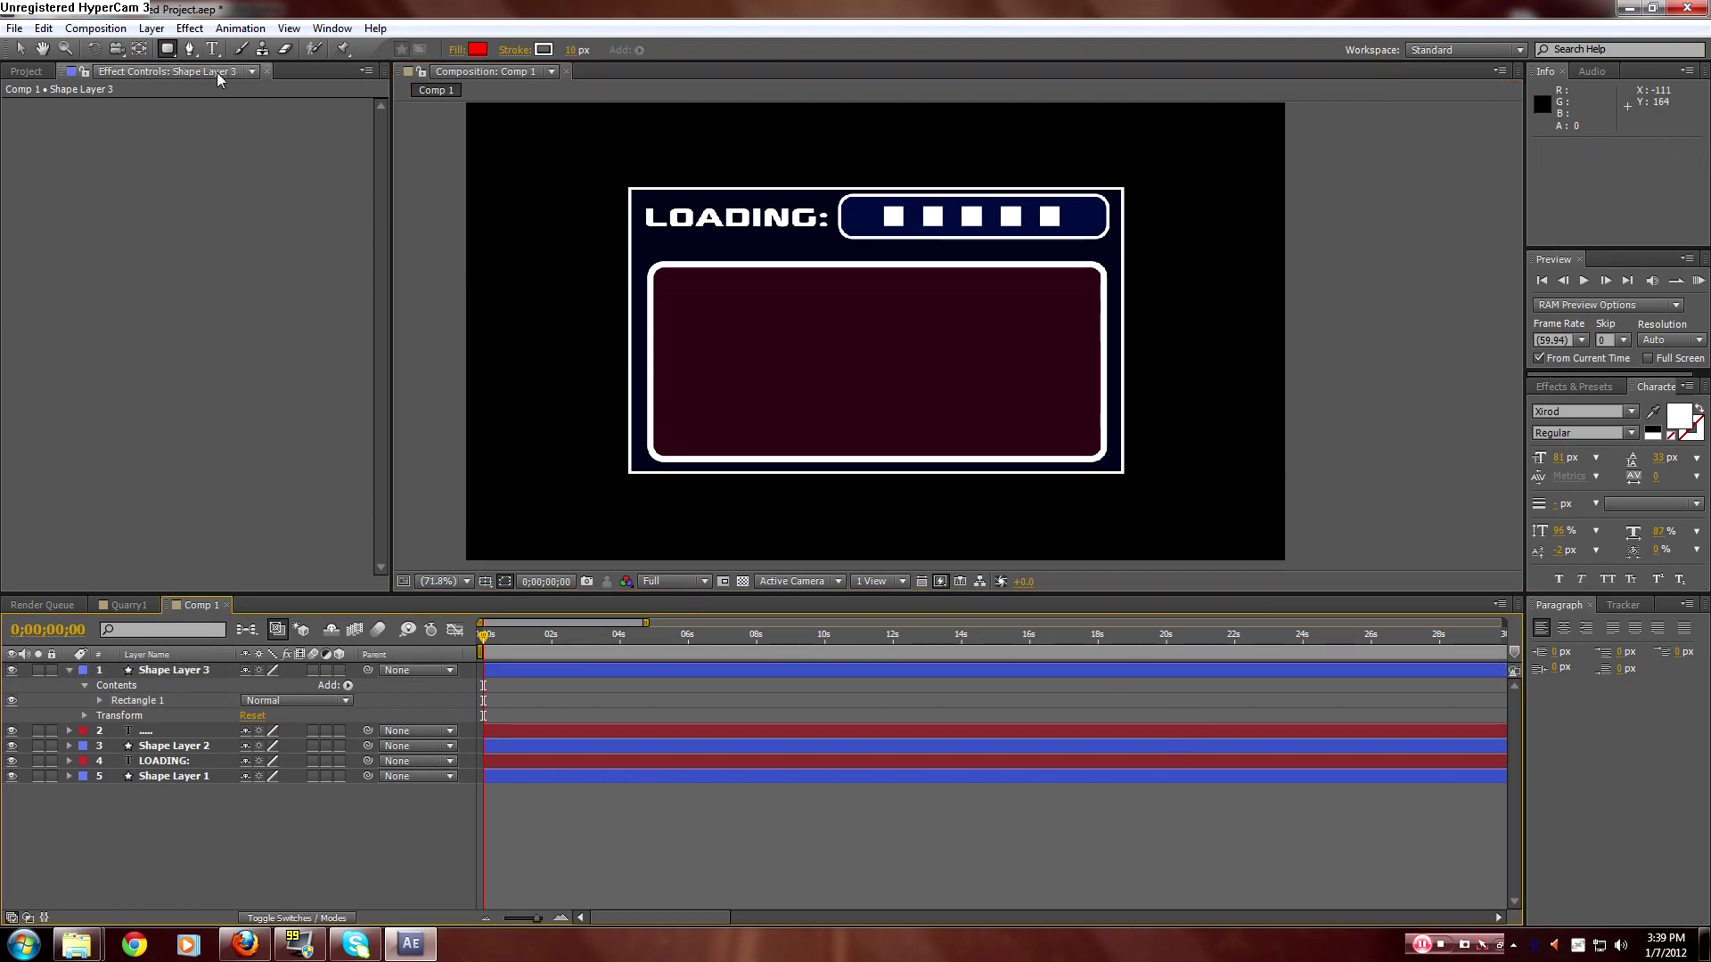
# Add a new text layer and set its font size to 48 px.
pyautogui.click(151, 28)
pyautogui.moveTo(167, 51)
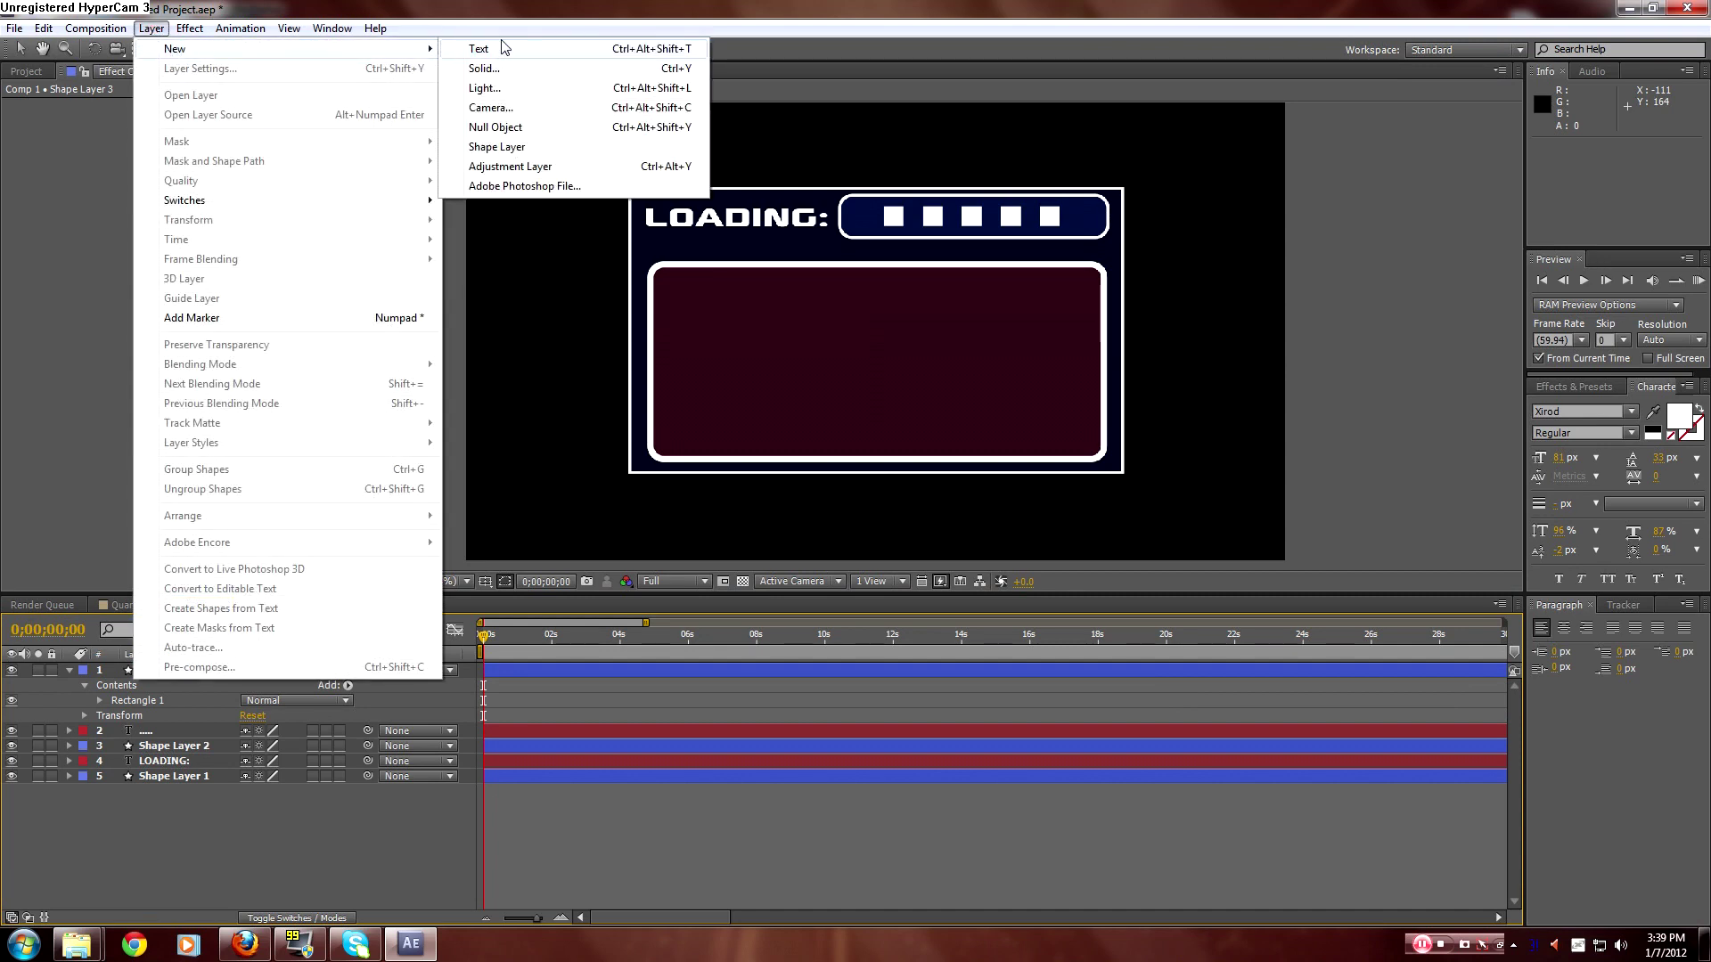
pyautogui.click(504, 49)
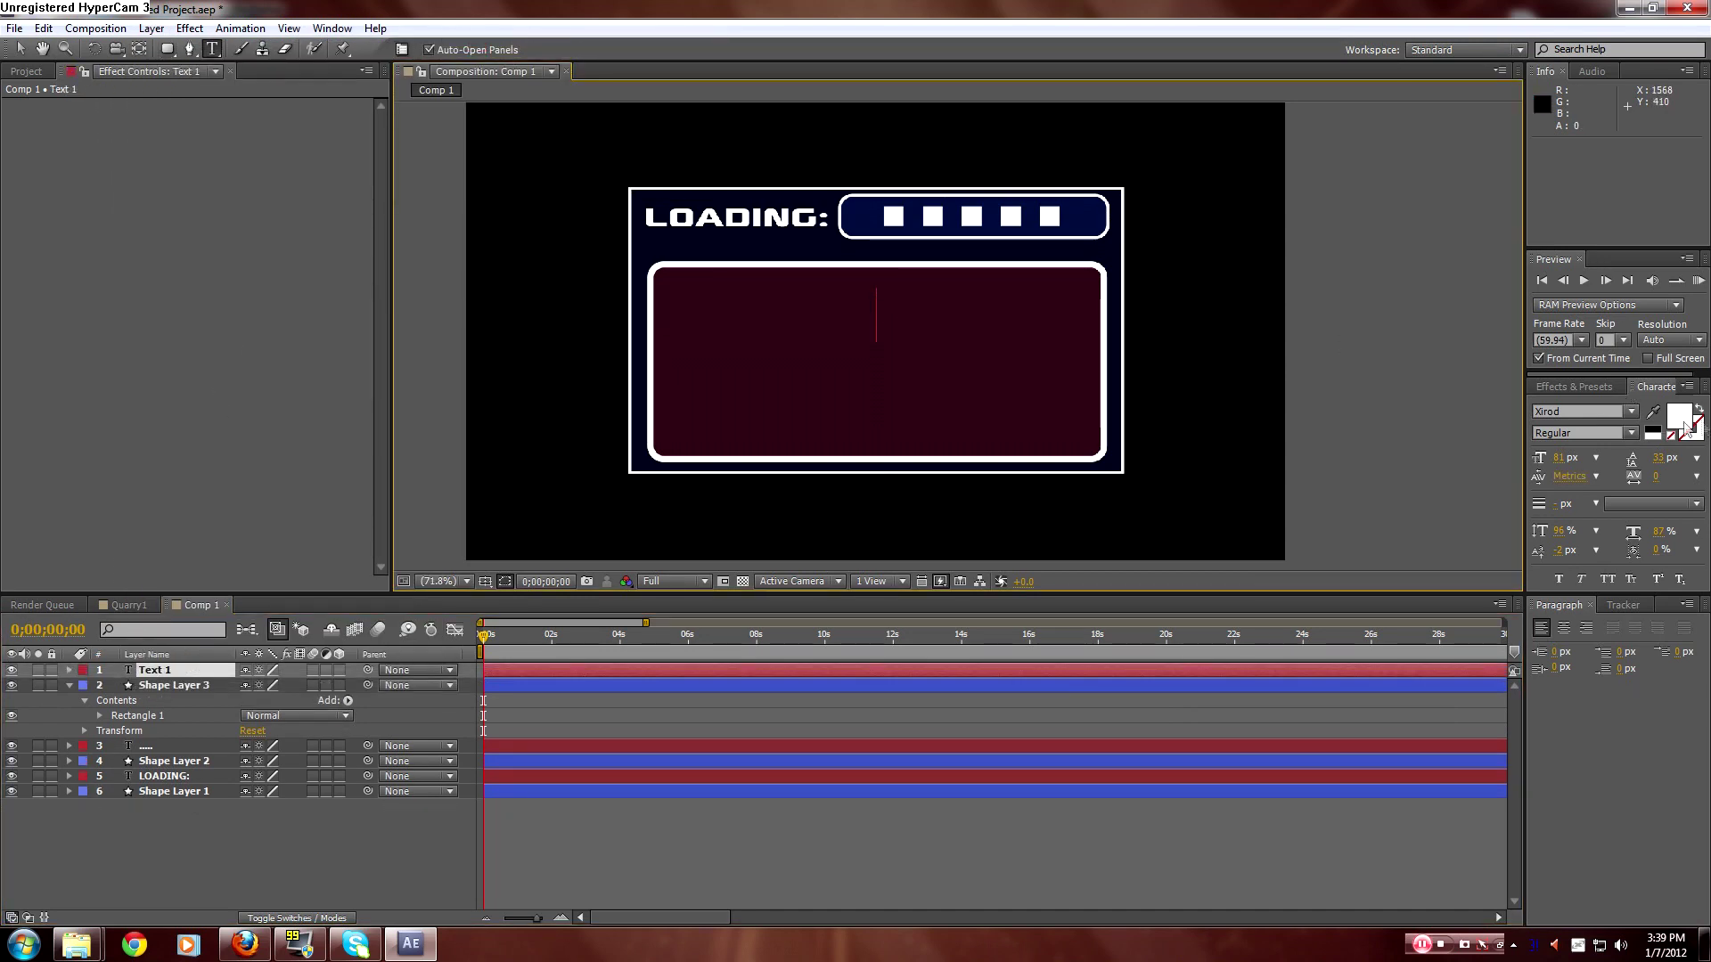
pyautogui.click(1555, 458)
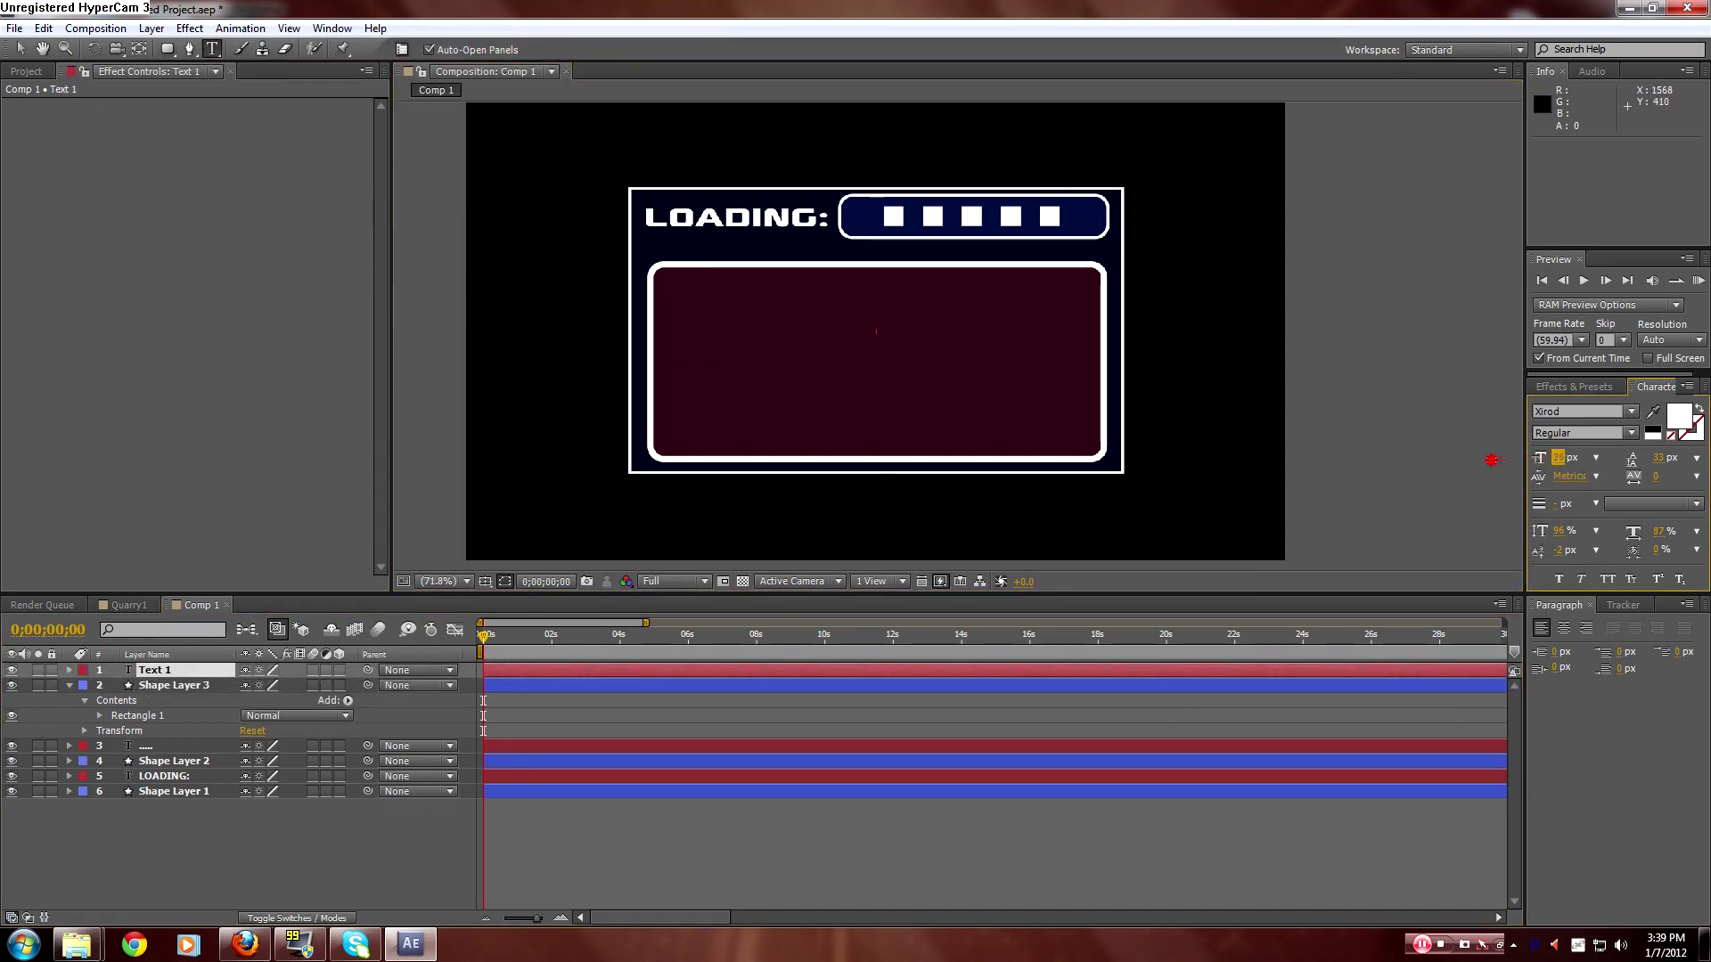
pyautogui.write('5')
pyautogui.press('Return')
# Enter "NAME:" as the new layer's text and finish editing it.
pyautogui.write('NAM')
pyautogui.press('BackSpace')
pyautogui.press('BackSpace')
pyautogui.write('A')
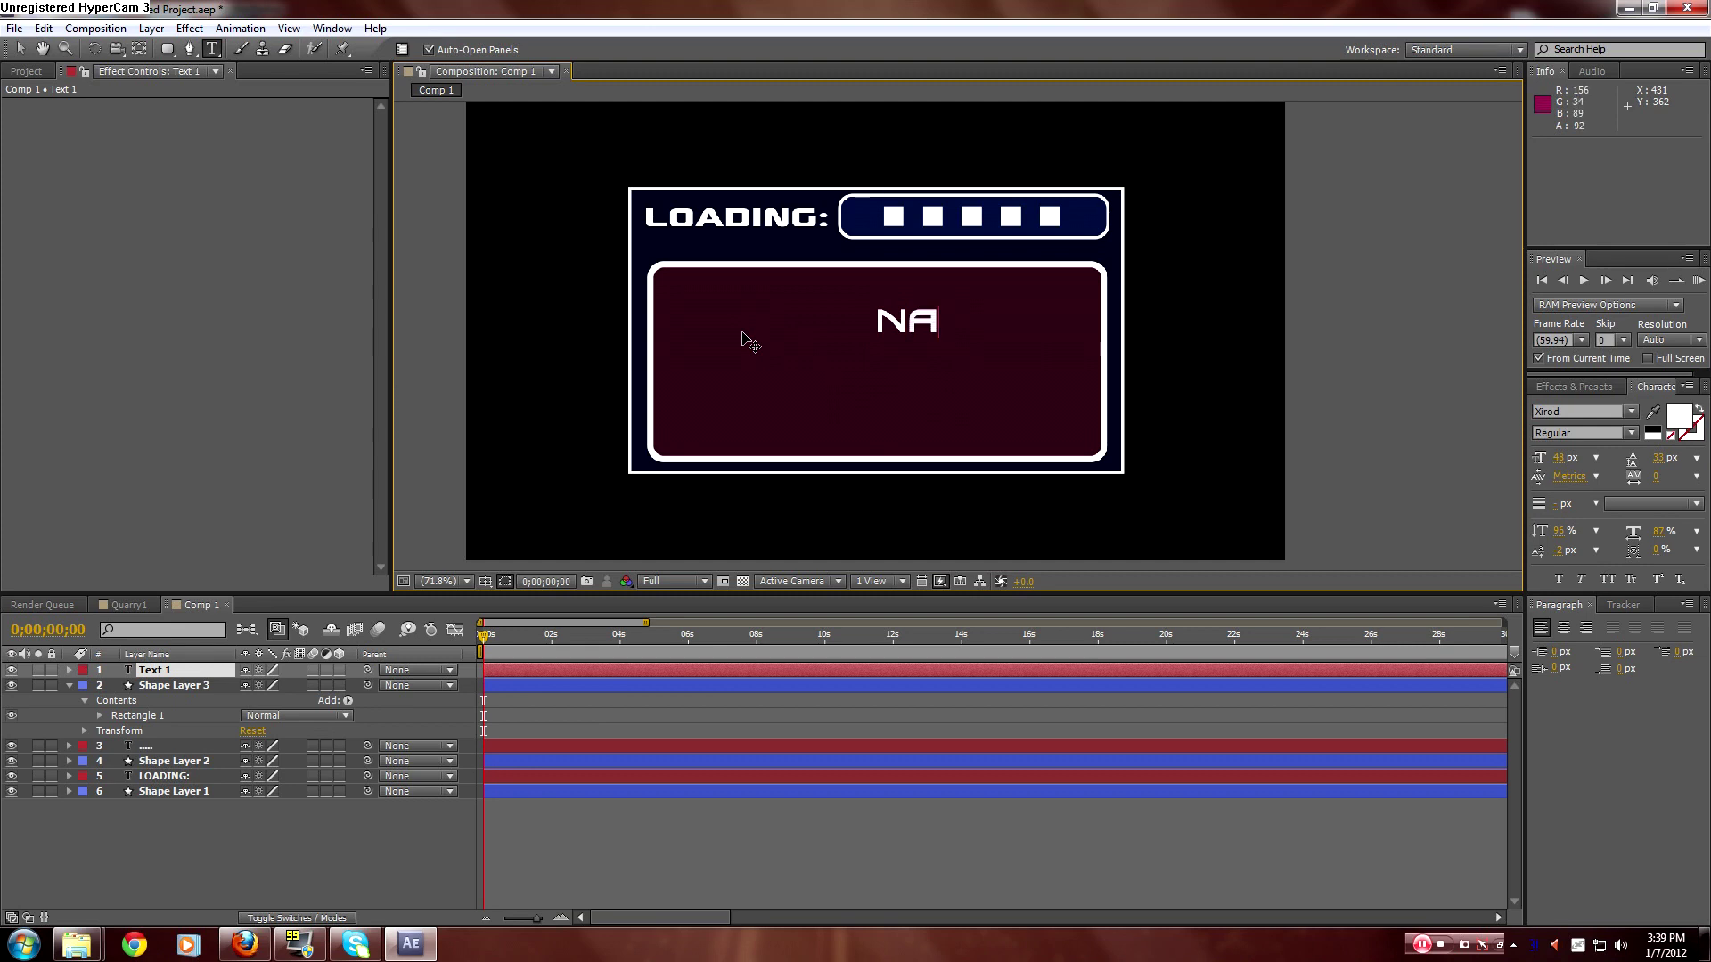
pyautogui.write('ME:')
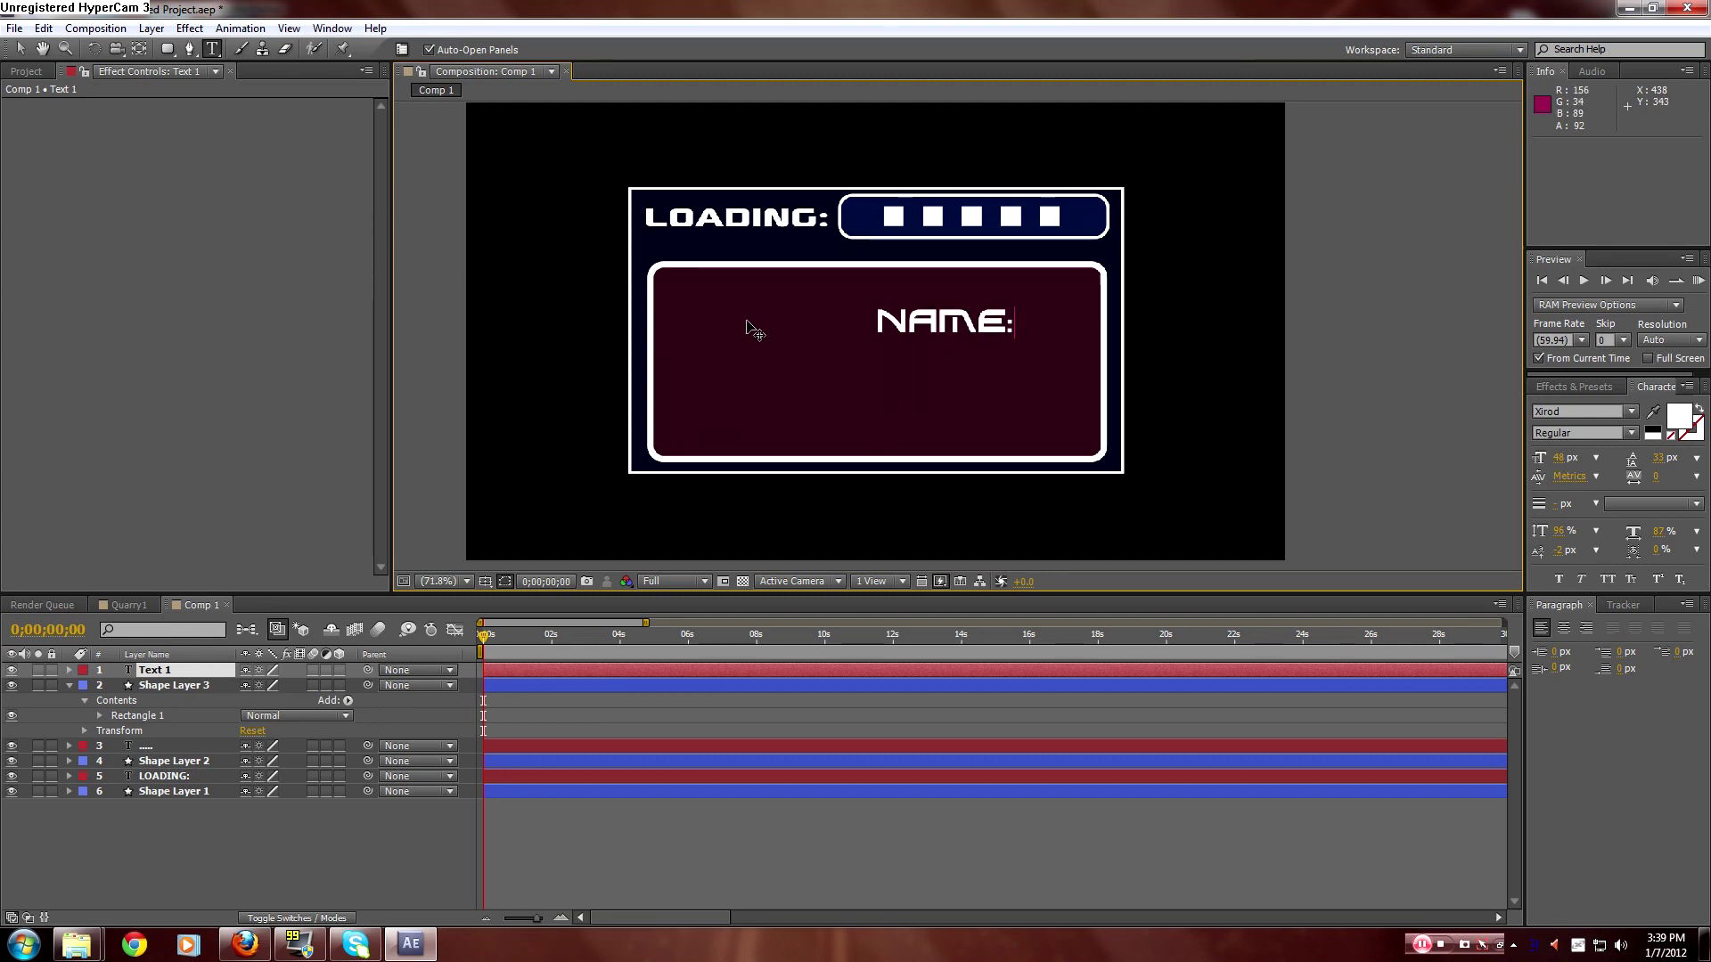
pyautogui.press('Escape')
# Move the "NAME:" text into the upper-left corner of the red panel, at about 309.9, 318.2.
pyautogui.press('v')
pyautogui.press('capslock')
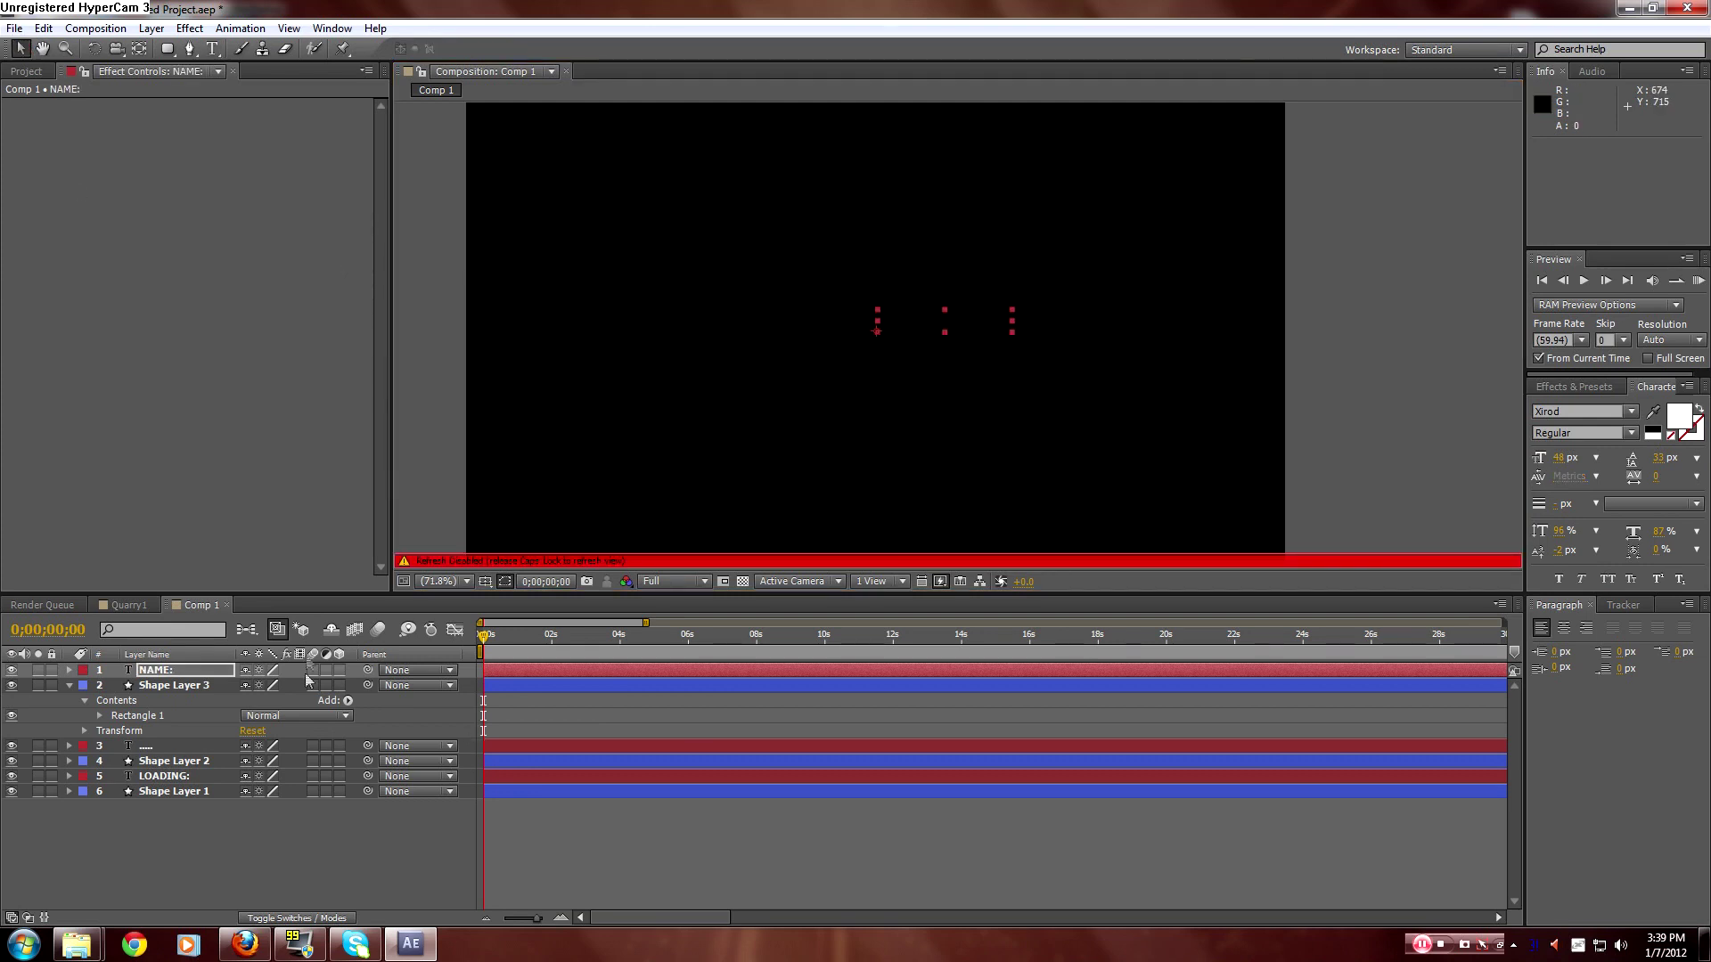
pyautogui.press('capslock')
pyautogui.moveTo(932, 333); pyautogui.dragTo(720, 306)
# Append "INFERNO" after "NAME:" in the same text layer.
pyautogui.doubleClick(704, 300)
pyautogui.click(805, 300)
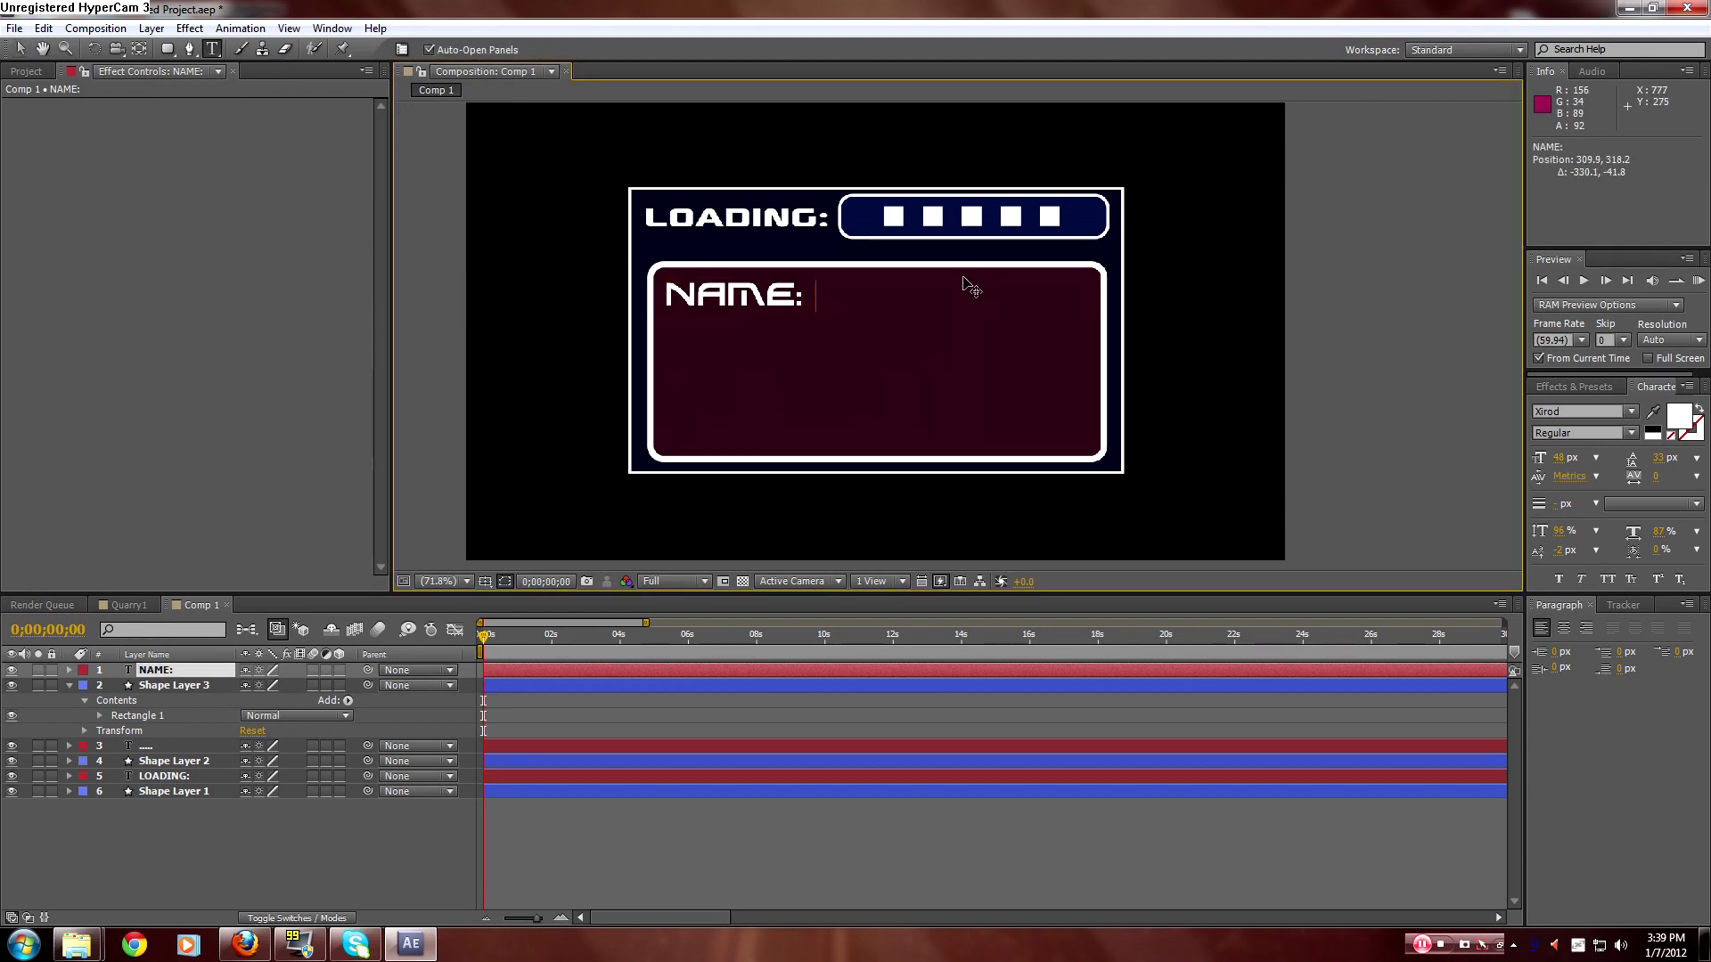
pyautogui.write('INFERNO')
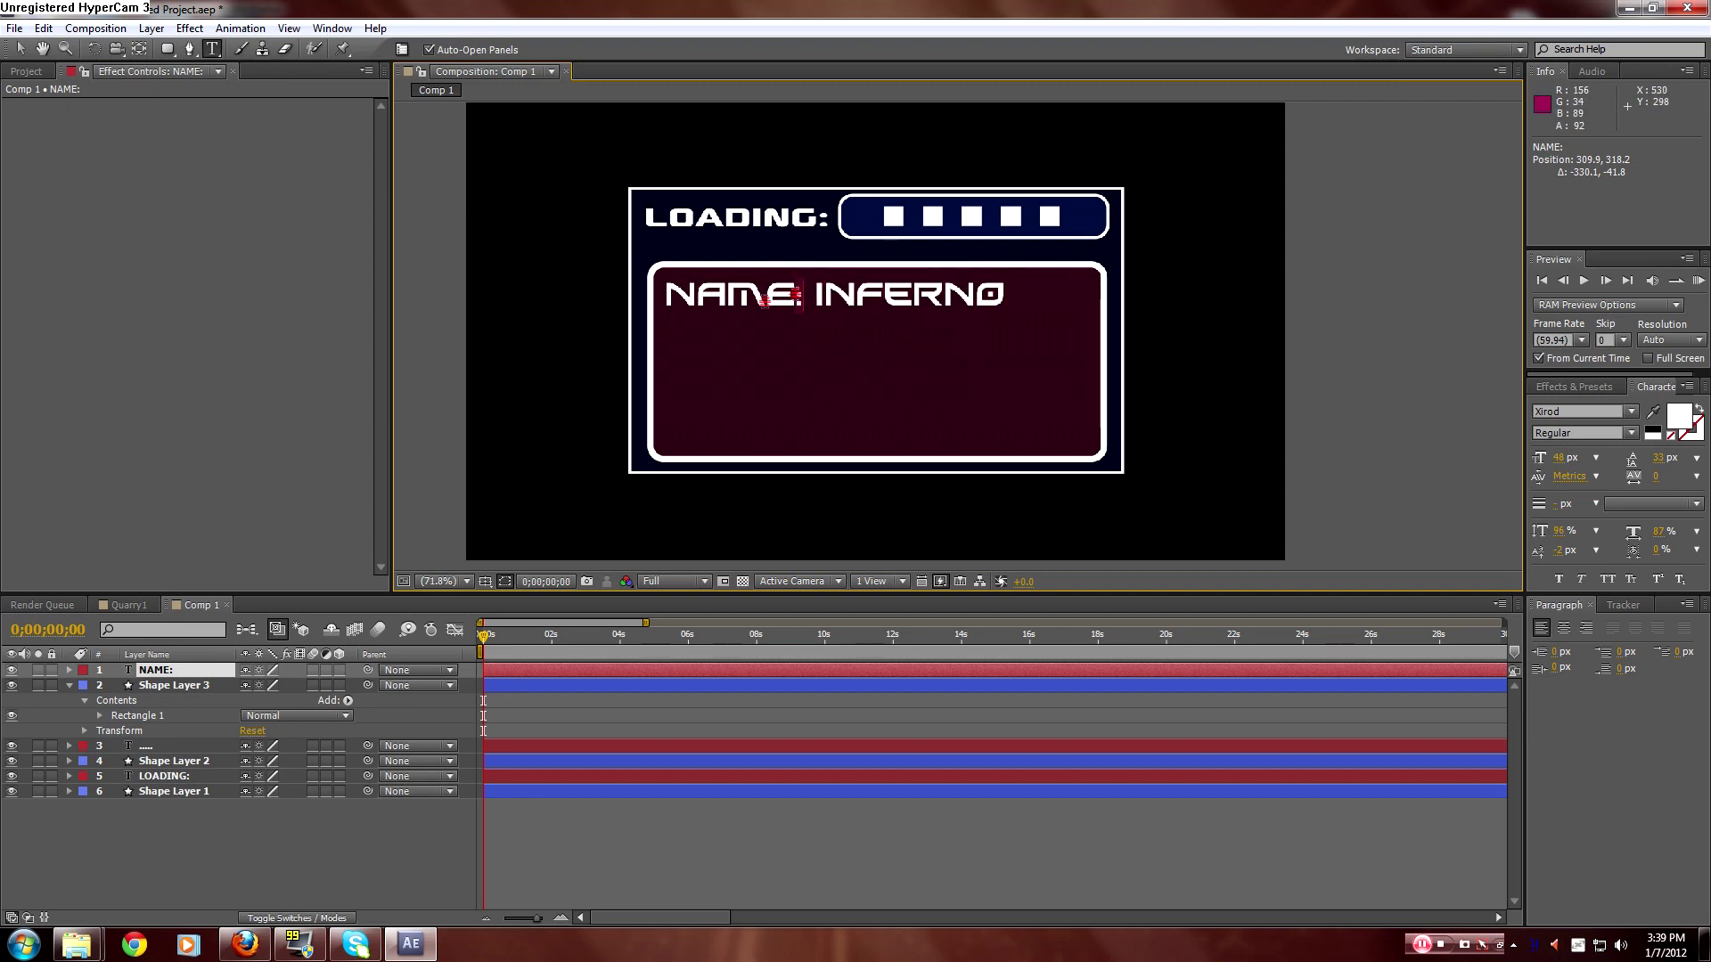
# Try a bright green text color on the word "INFERNO" and return it to white, FFFFFF.
pyautogui.moveTo(800, 295); pyautogui.dragTo(664, 295)
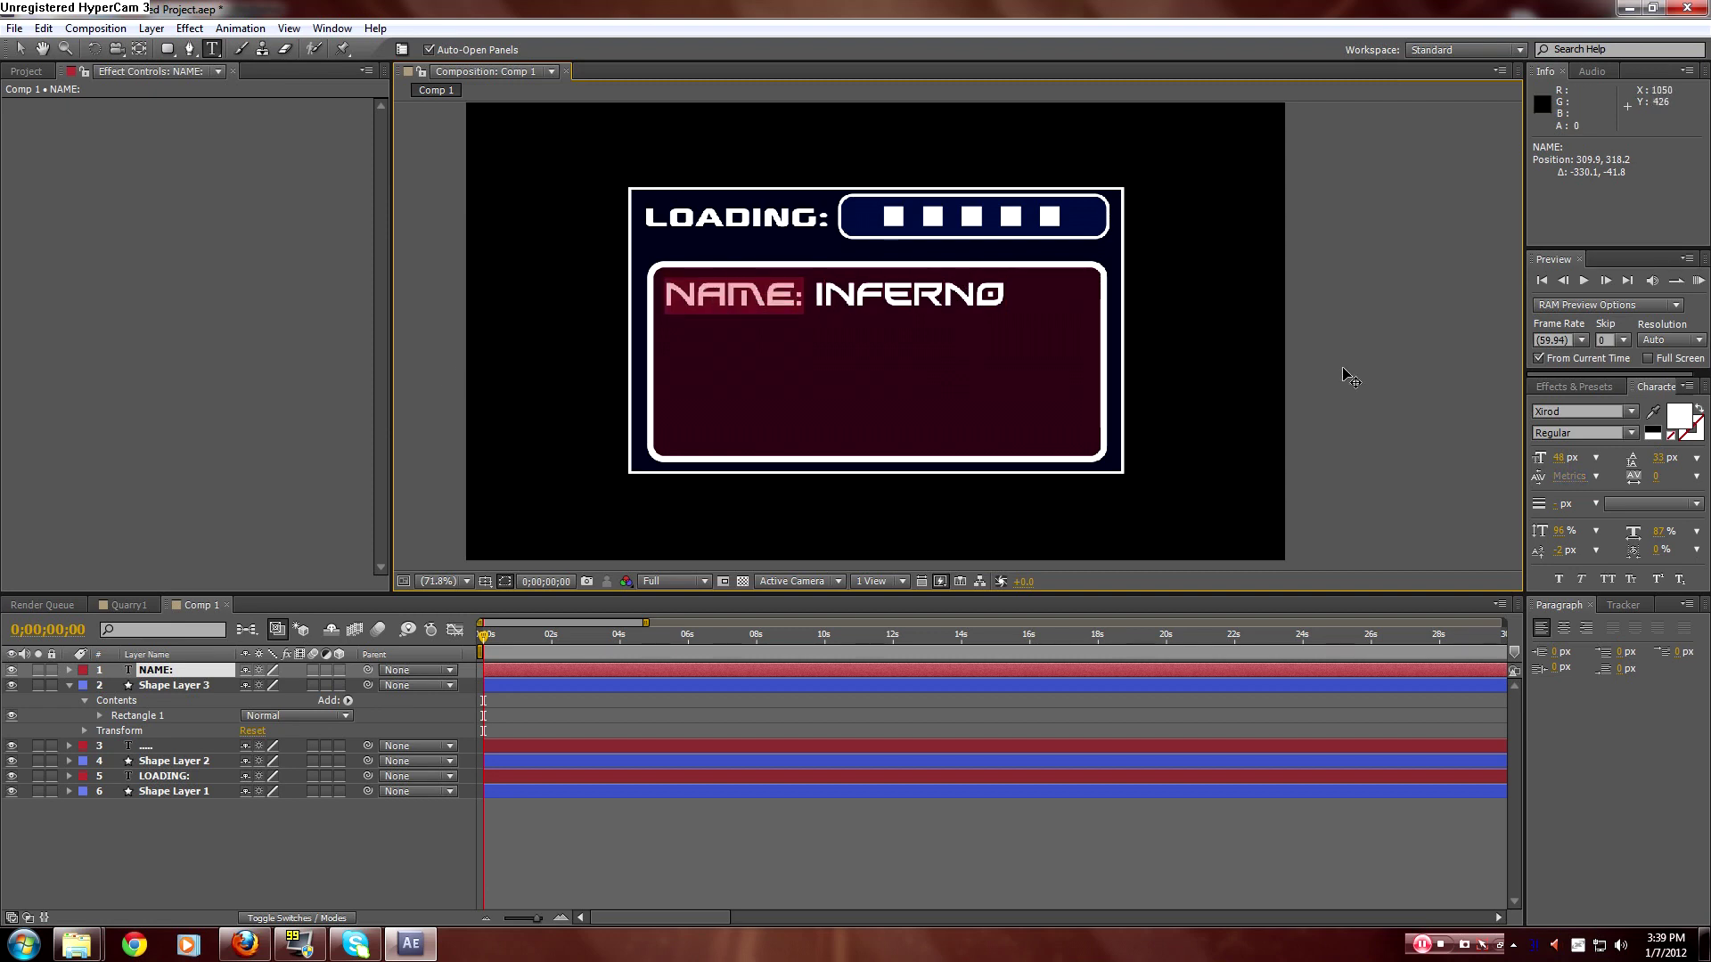
pyautogui.click(1635, 412)
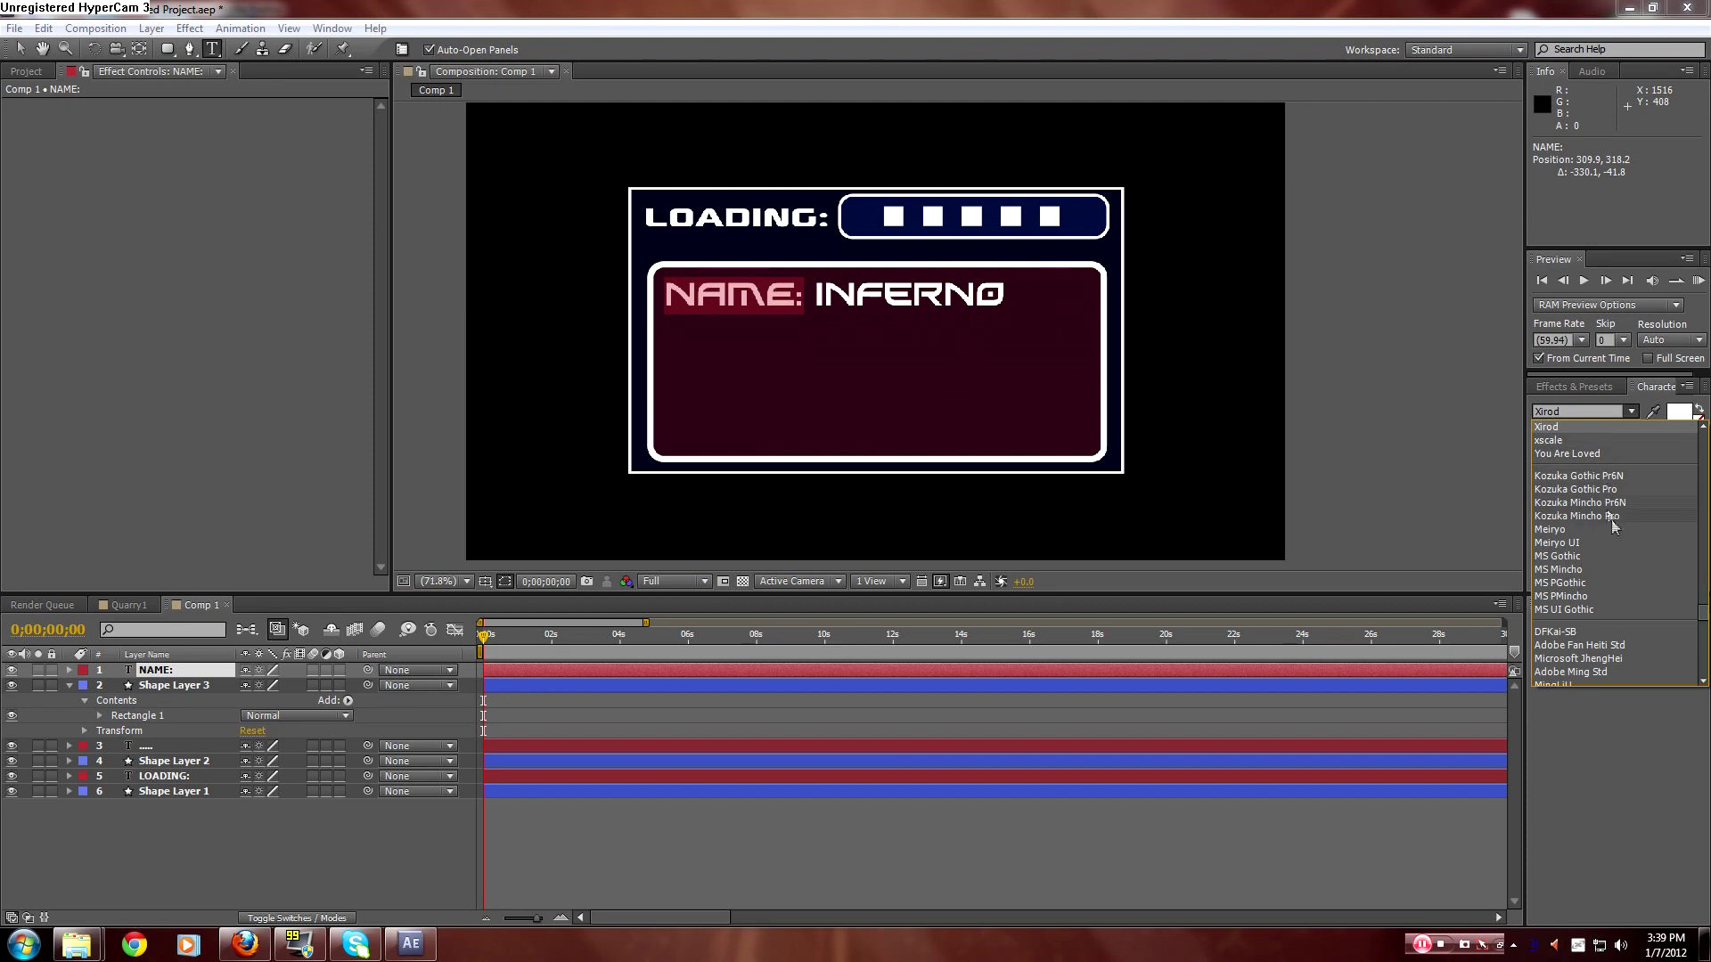
pyautogui.moveTo(1007, 294); pyautogui.dragTo(820, 298)
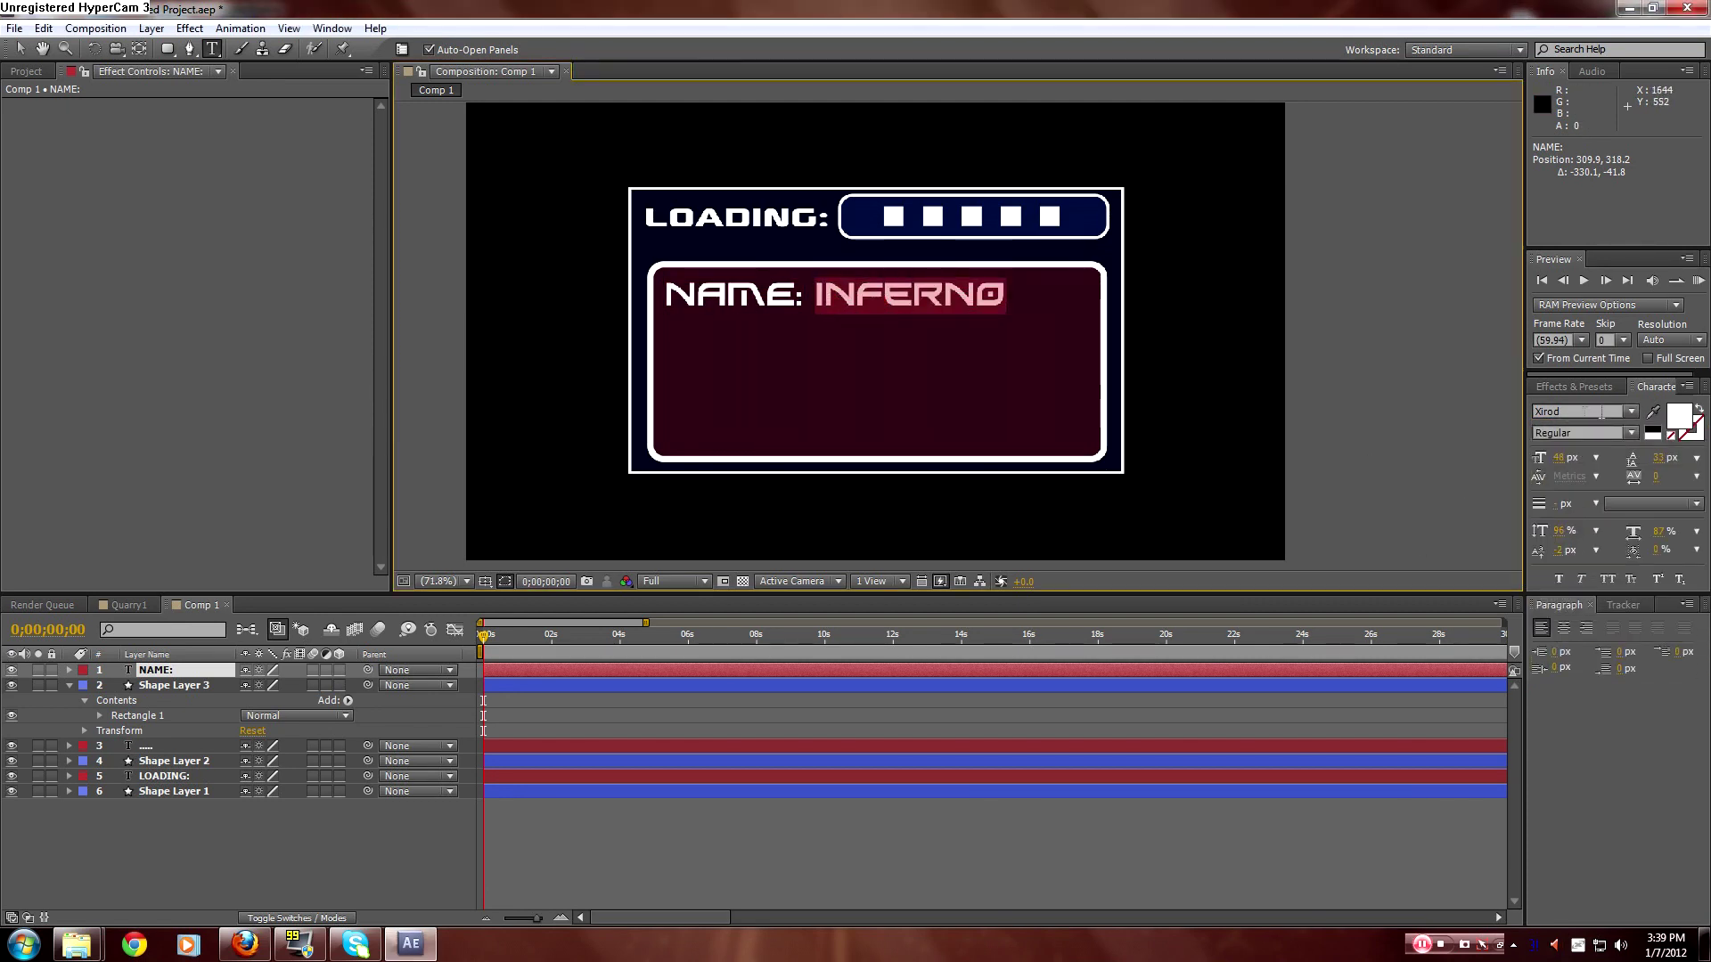
pyautogui.click(1679, 415)
pyautogui.moveTo(744, 617)
pyautogui.mouseDown()
pyautogui.moveTo(802, 922)
pyautogui.moveTo(794, 374)
pyautogui.moveTo(473, 401)
pyautogui.moveTo(325, 332)
pyautogui.moveTo(736, 811)
pyautogui.mouseUp()
pyautogui.click(763, 756)
pyautogui.moveTo(741, 746)
pyautogui.mouseDown()
pyautogui.moveTo(739, 614)
pyautogui.moveTo(585, 615)
pyautogui.moveTo(839, 622)
pyautogui.mouseUp()
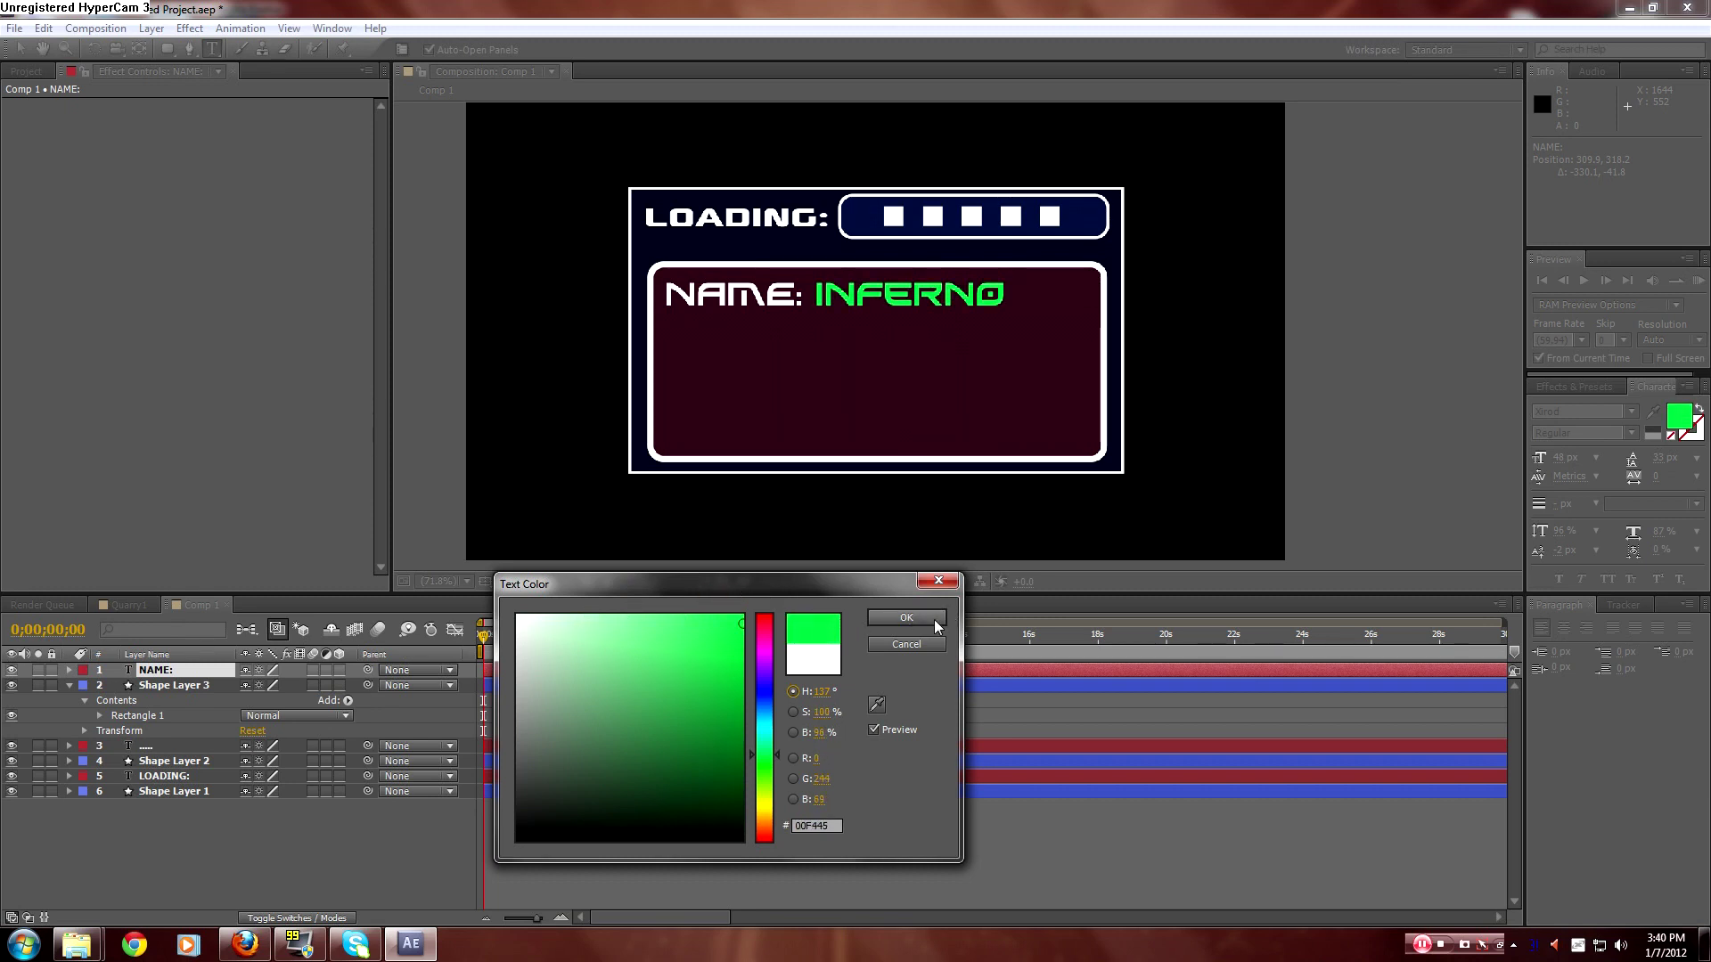
pyautogui.moveTo(691, 744); pyautogui.dragTo(374, 394)
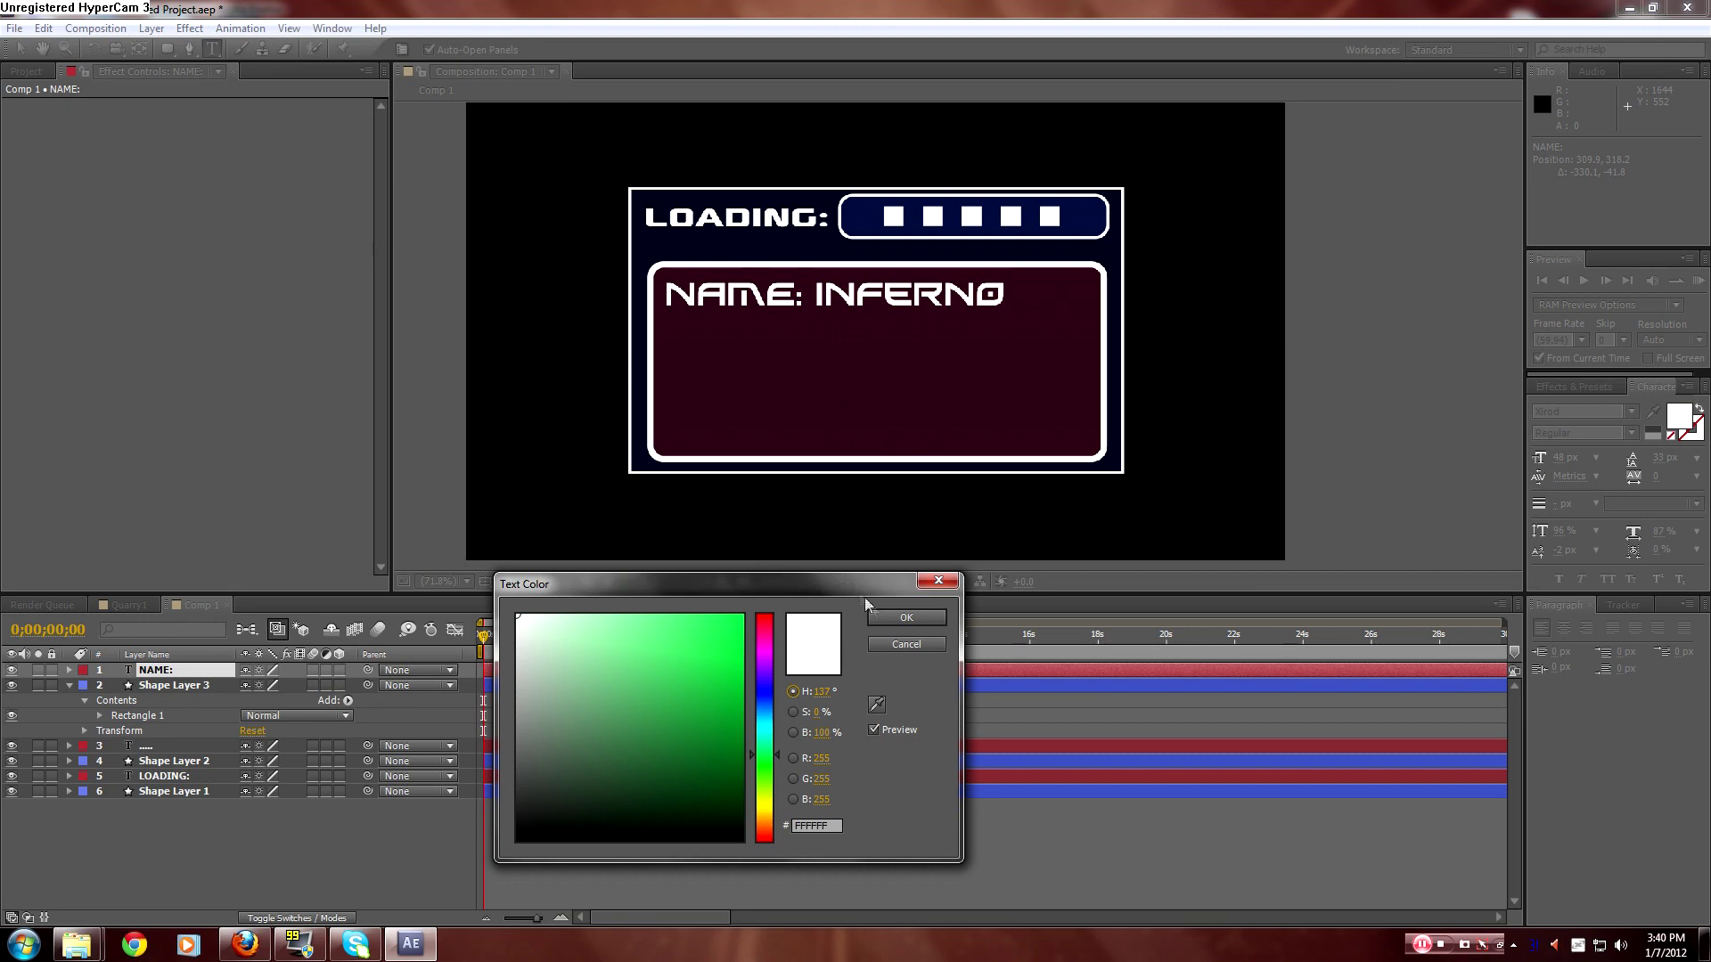
pyautogui.click(906, 617)
# Recolor the "NAME:" label to a muted blue-gray, 605F6B.
pyautogui.moveTo(804, 297); pyautogui.dragTo(492, 324)
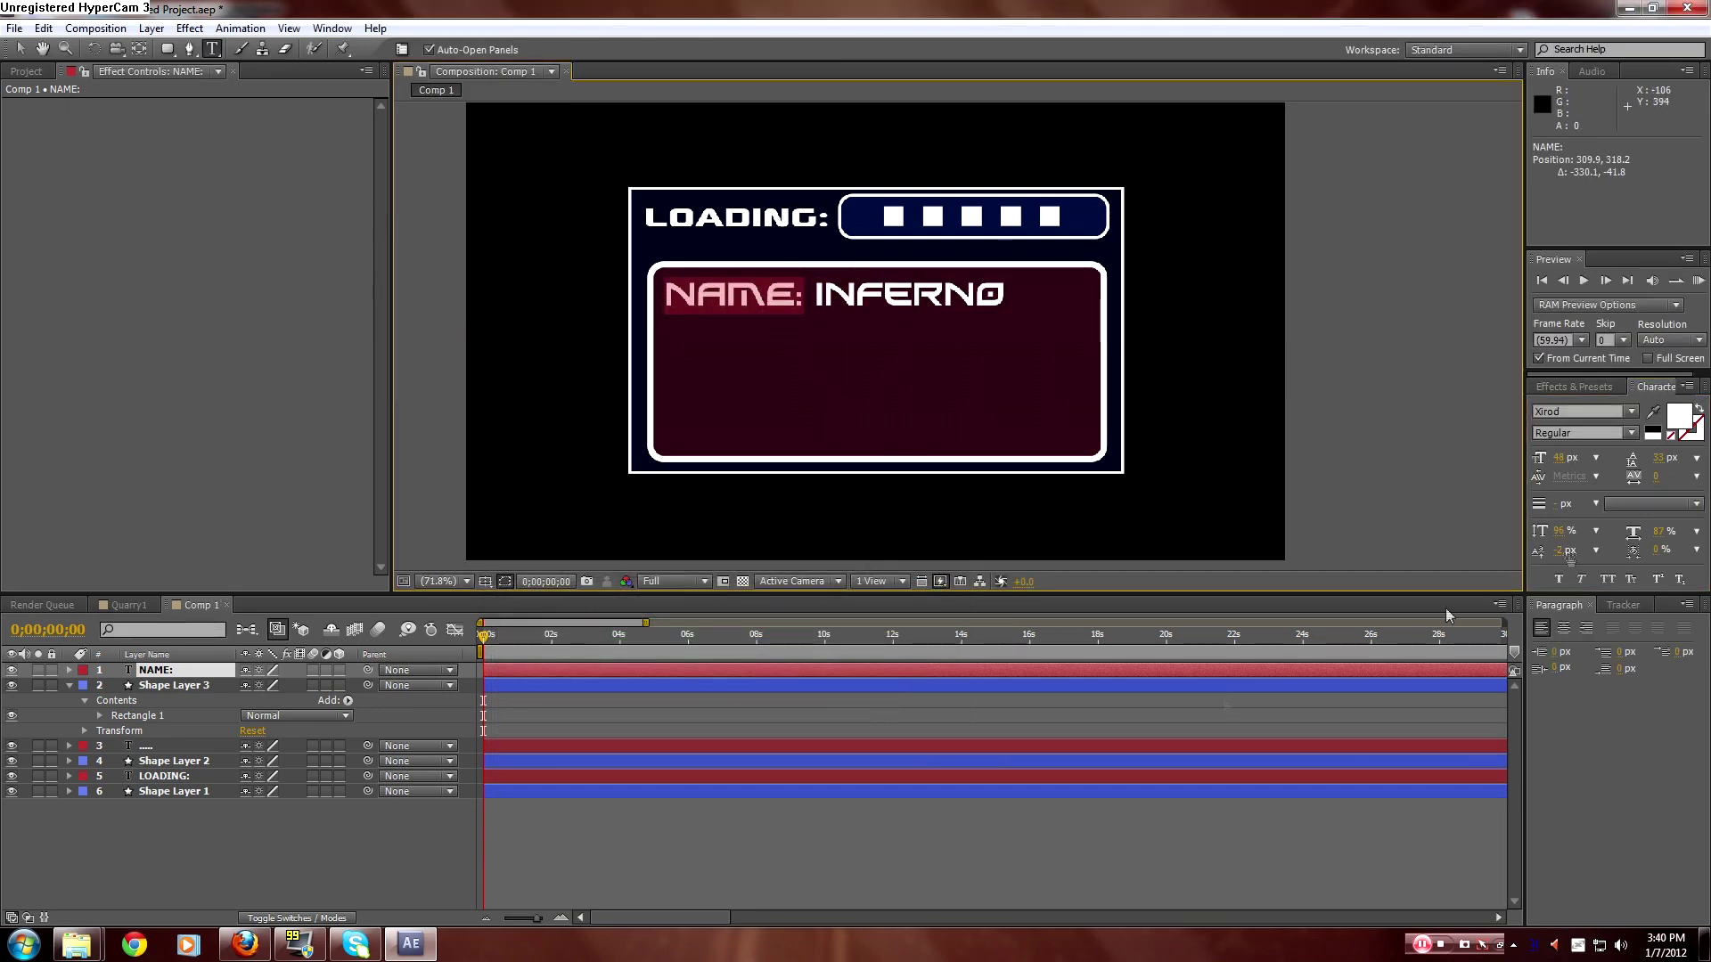
pyautogui.click(1679, 415)
pyautogui.moveTo(653, 780); pyautogui.dragTo(740, 615)
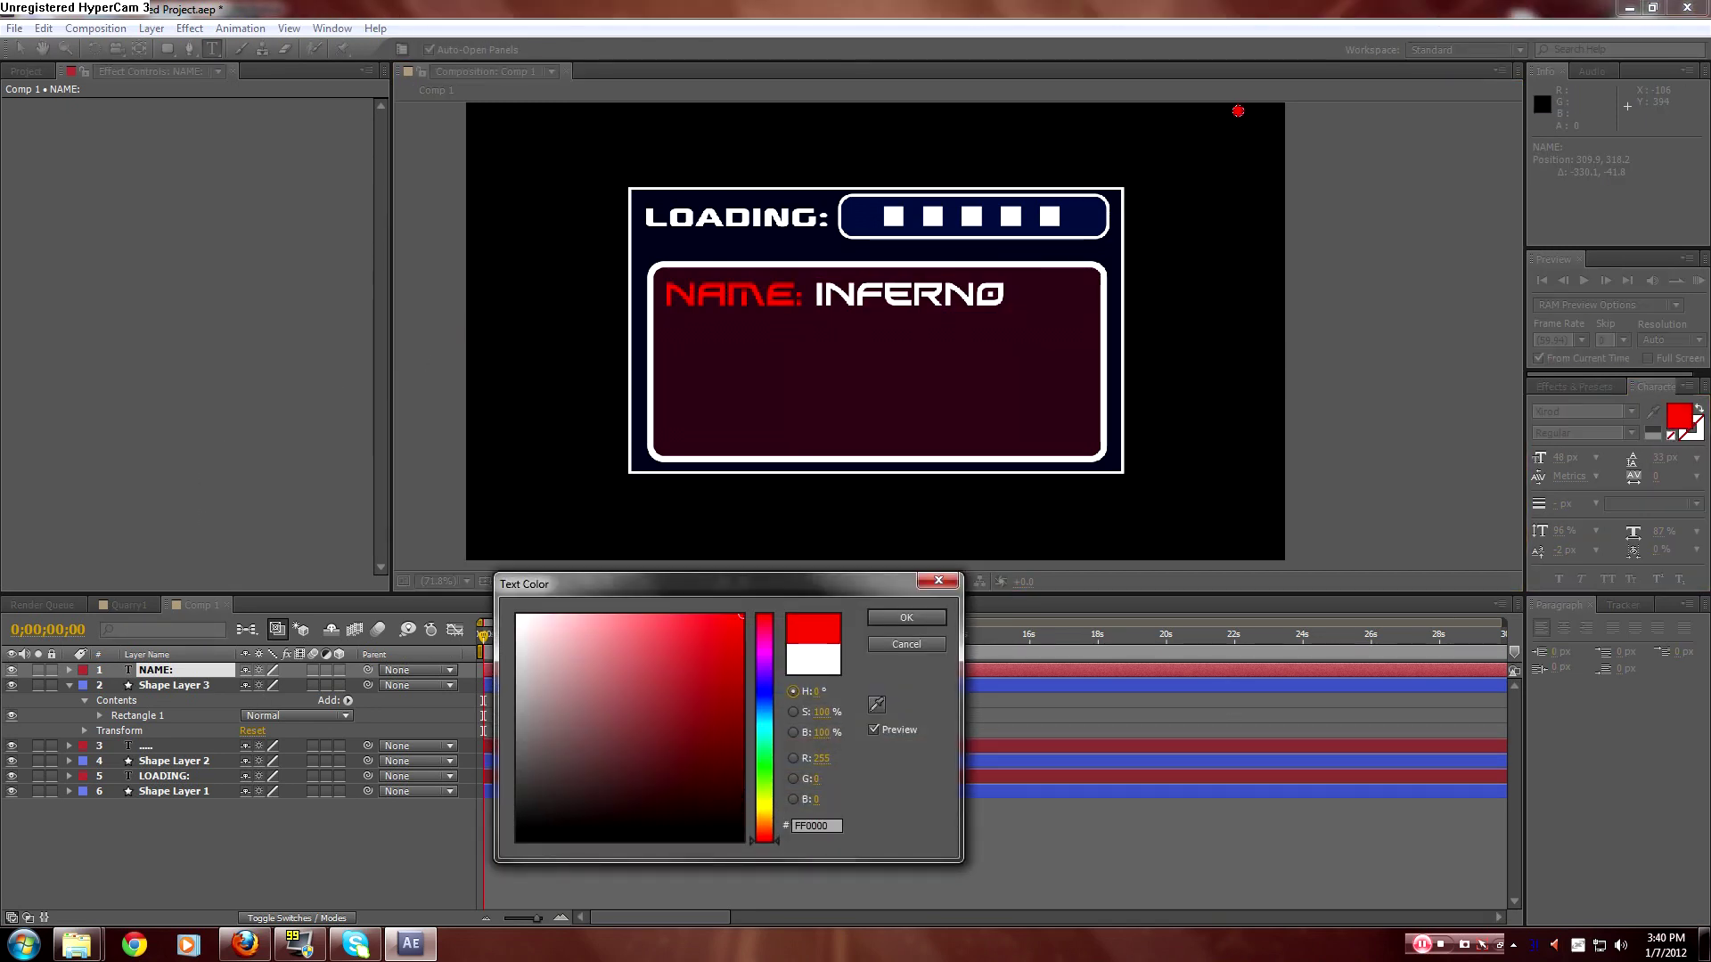
pyautogui.click(767, 688)
pyautogui.moveTo(703, 677)
pyautogui.mouseDown()
pyautogui.moveTo(565, 713)
pyautogui.moveTo(584, 614)
pyautogui.moveTo(688, 663)
pyautogui.moveTo(842, 954)
pyautogui.mouseUp()
pyautogui.moveTo(706, 808)
pyautogui.mouseDown()
pyautogui.moveTo(546, 805)
pyautogui.moveTo(540, 745)
pyautogui.mouseUp()
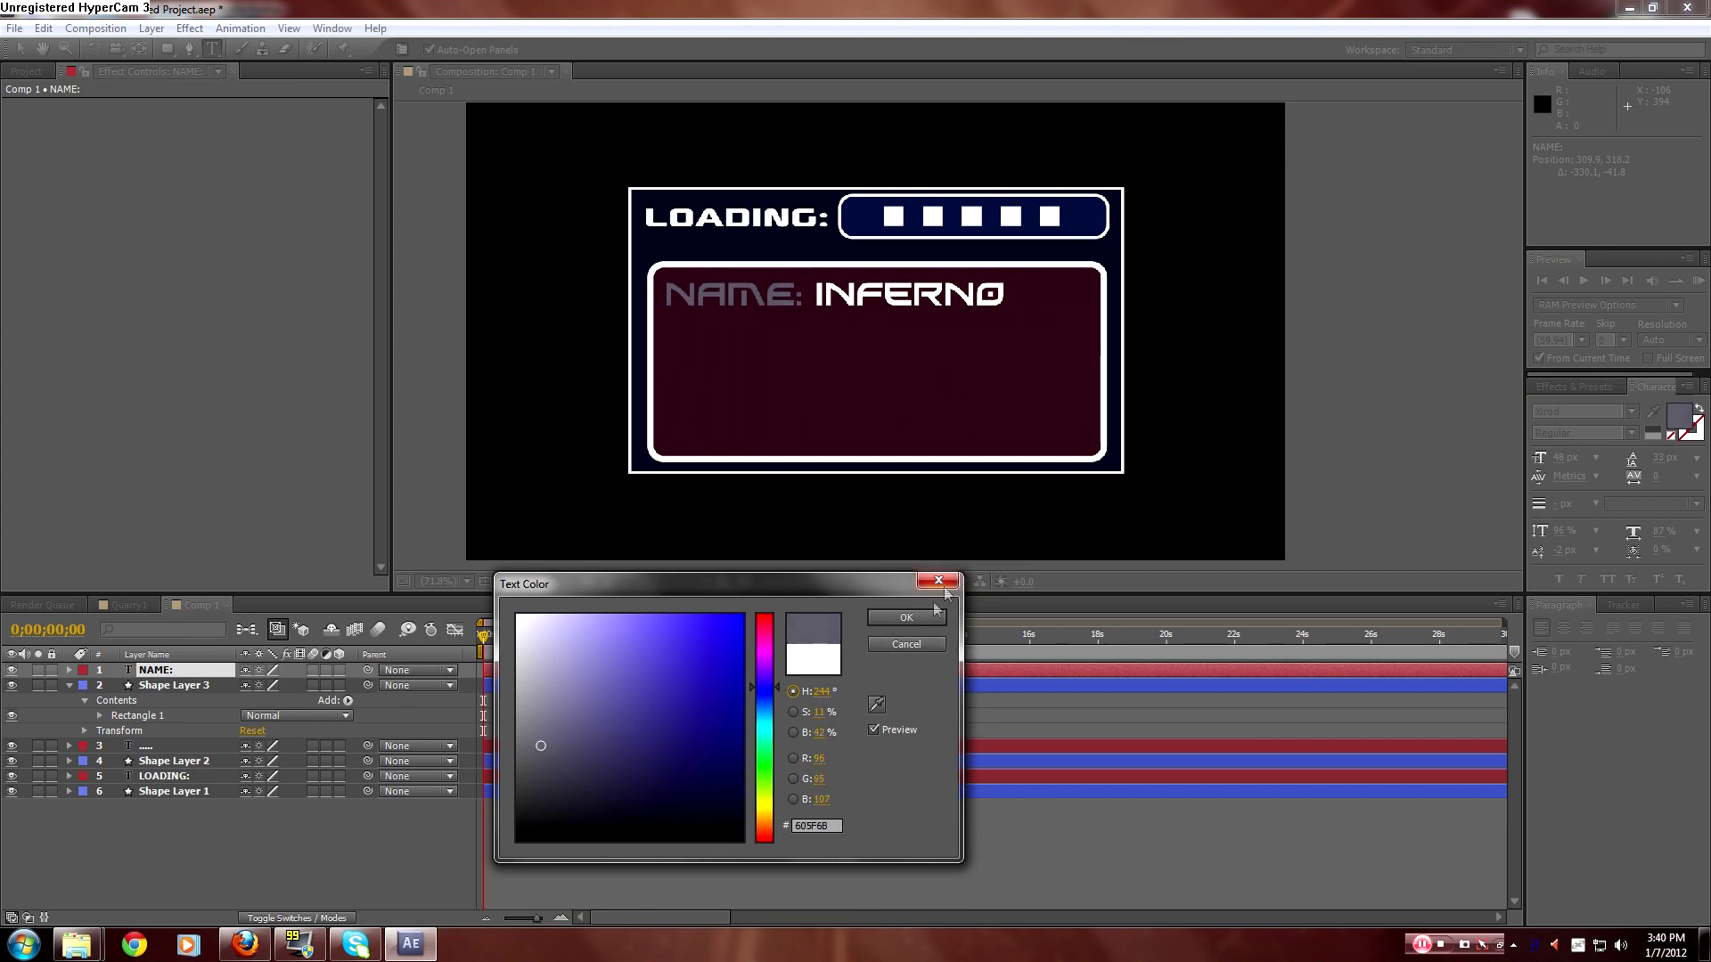
pyautogui.click(906, 617)
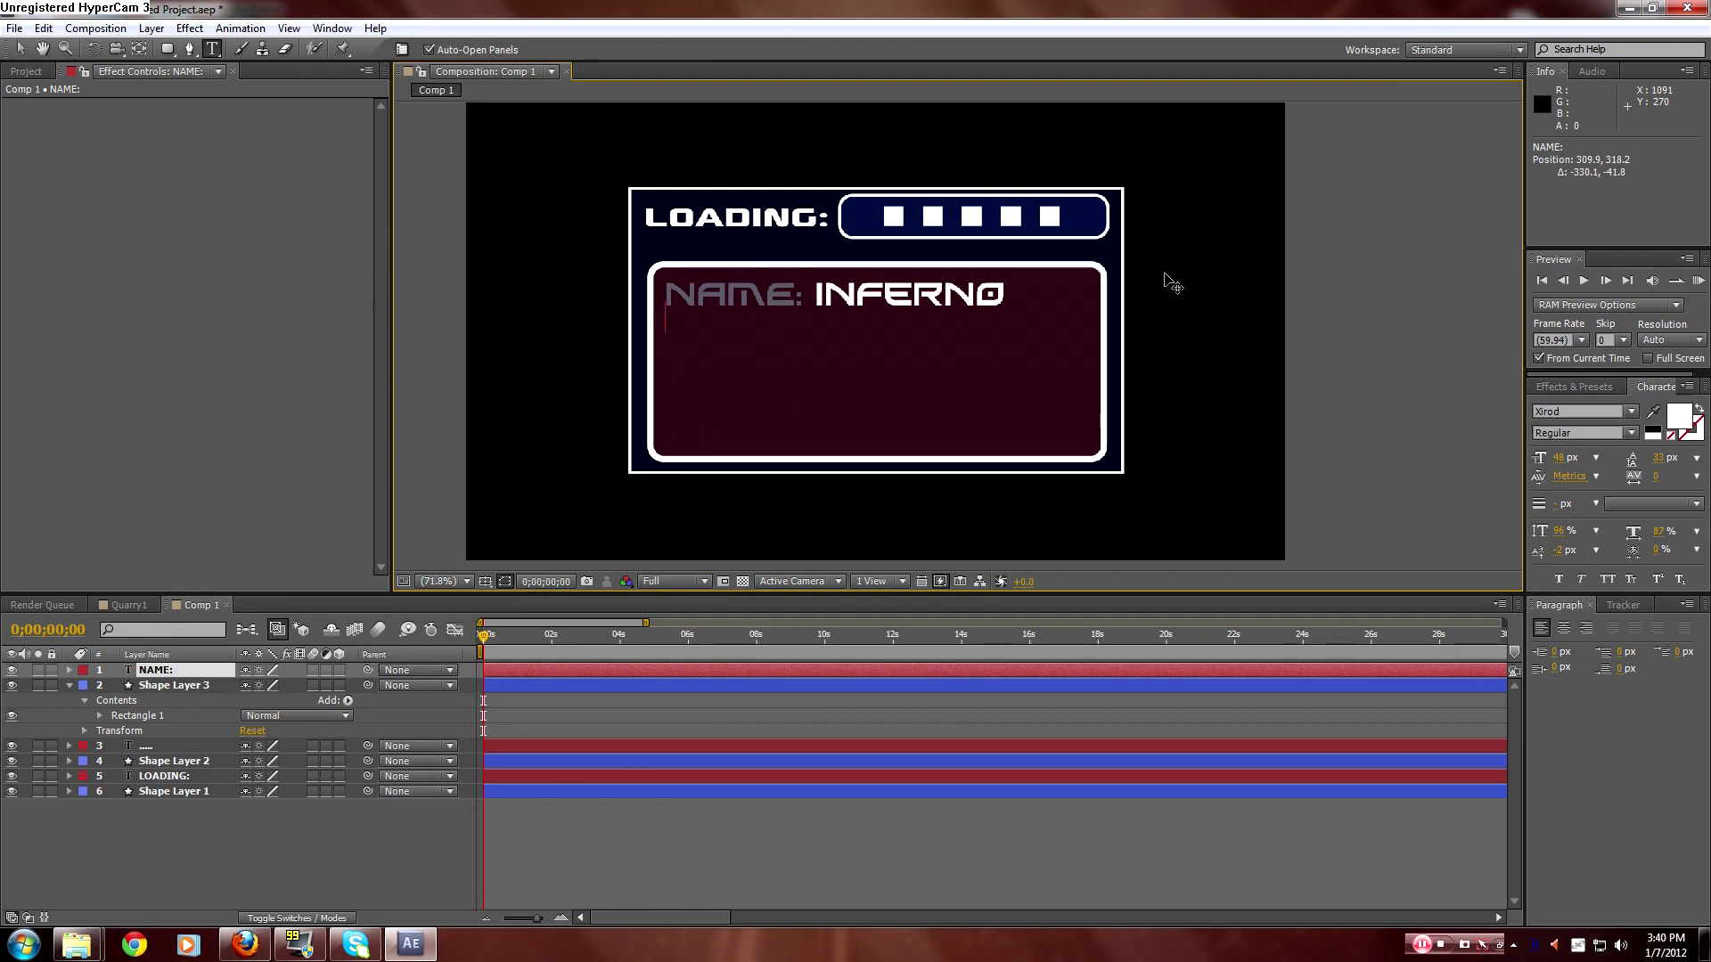
# Try a 37 px font size on the word "INFERNO".
pyautogui.moveTo(1014, 299); pyautogui.dragTo(811, 299)
pyautogui.click(1557, 457)
pyautogui.write('37')
pyautogui.press('Return')
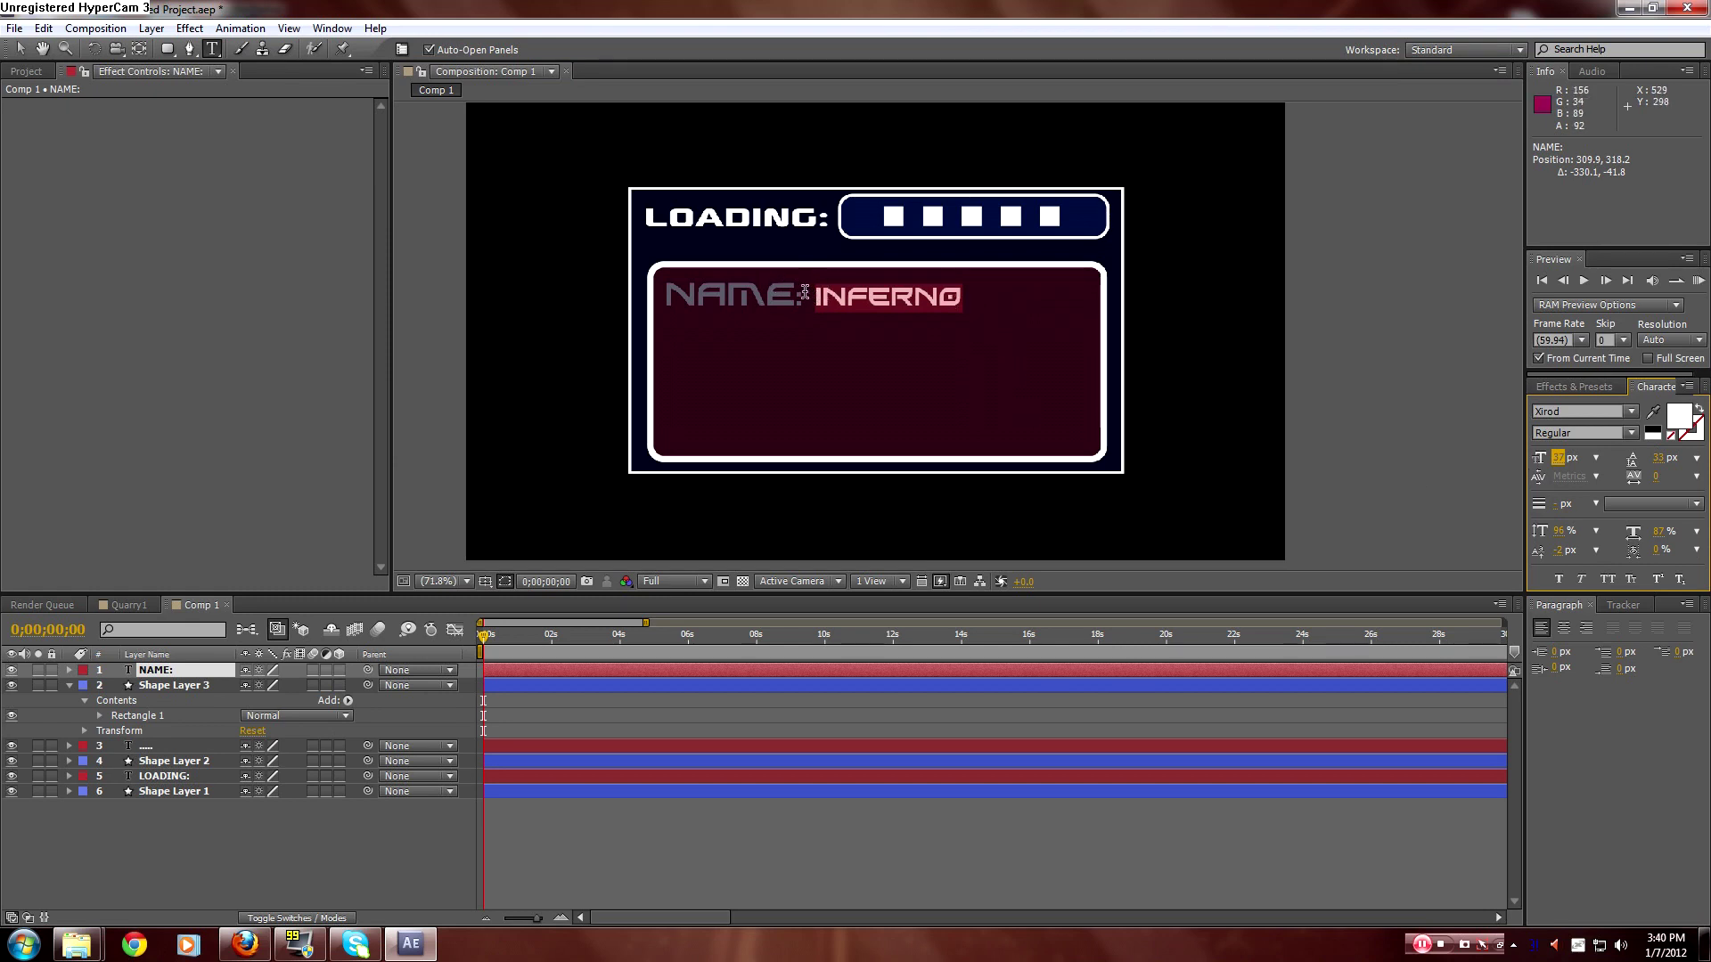
# Set the font size of the "NAME:" label to 36 px.
pyautogui.moveTo(804, 292); pyautogui.dragTo(638, 312)
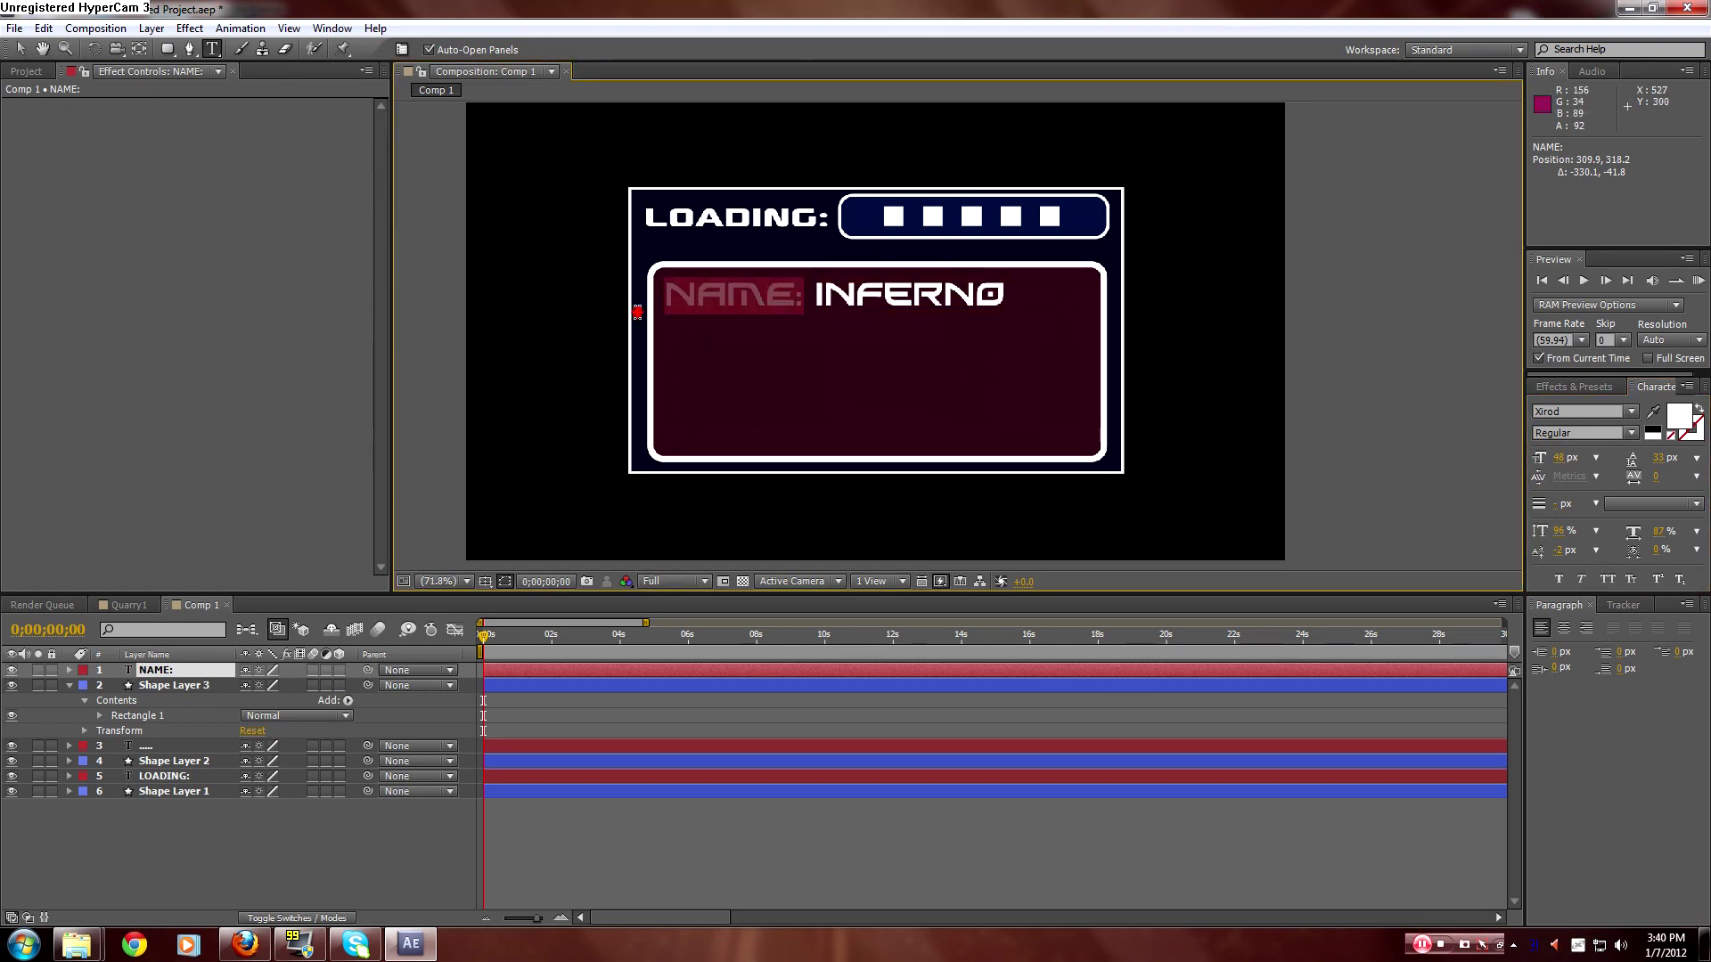
pyautogui.click(1559, 457)
pyautogui.write('36')
pyautogui.press('Return')
# Enter "AGE: 18" on a second line of the same text layer.
pyautogui.click(1109, 290)
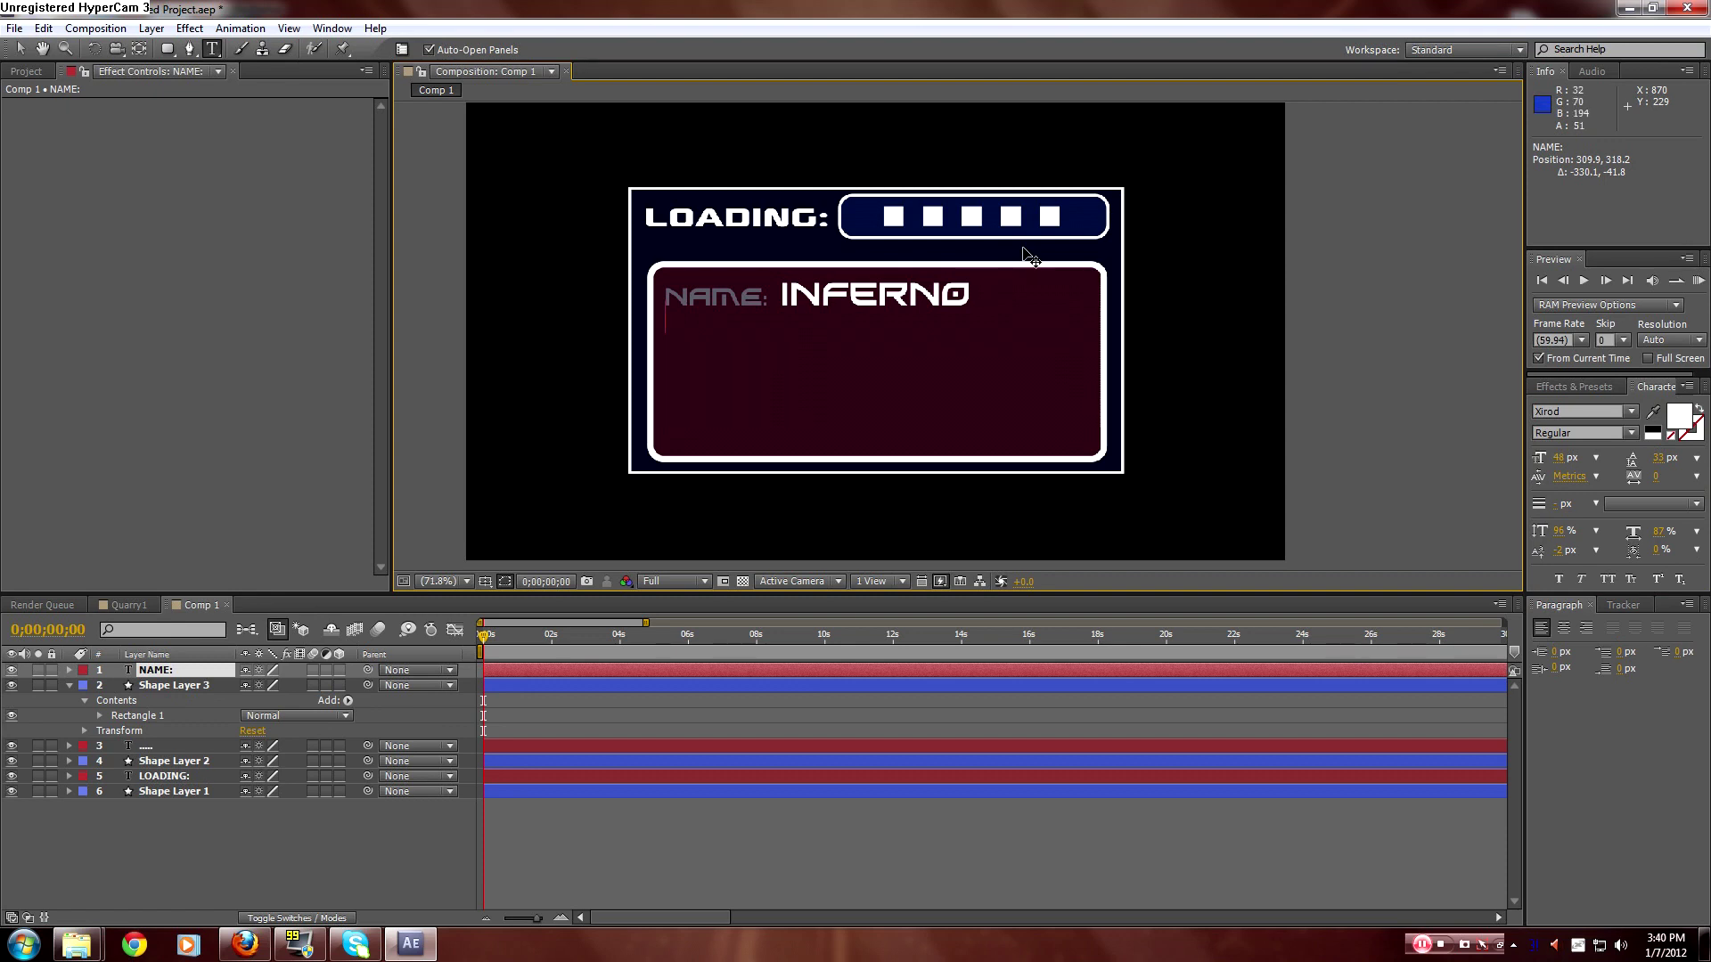
pyautogui.write('AGE')
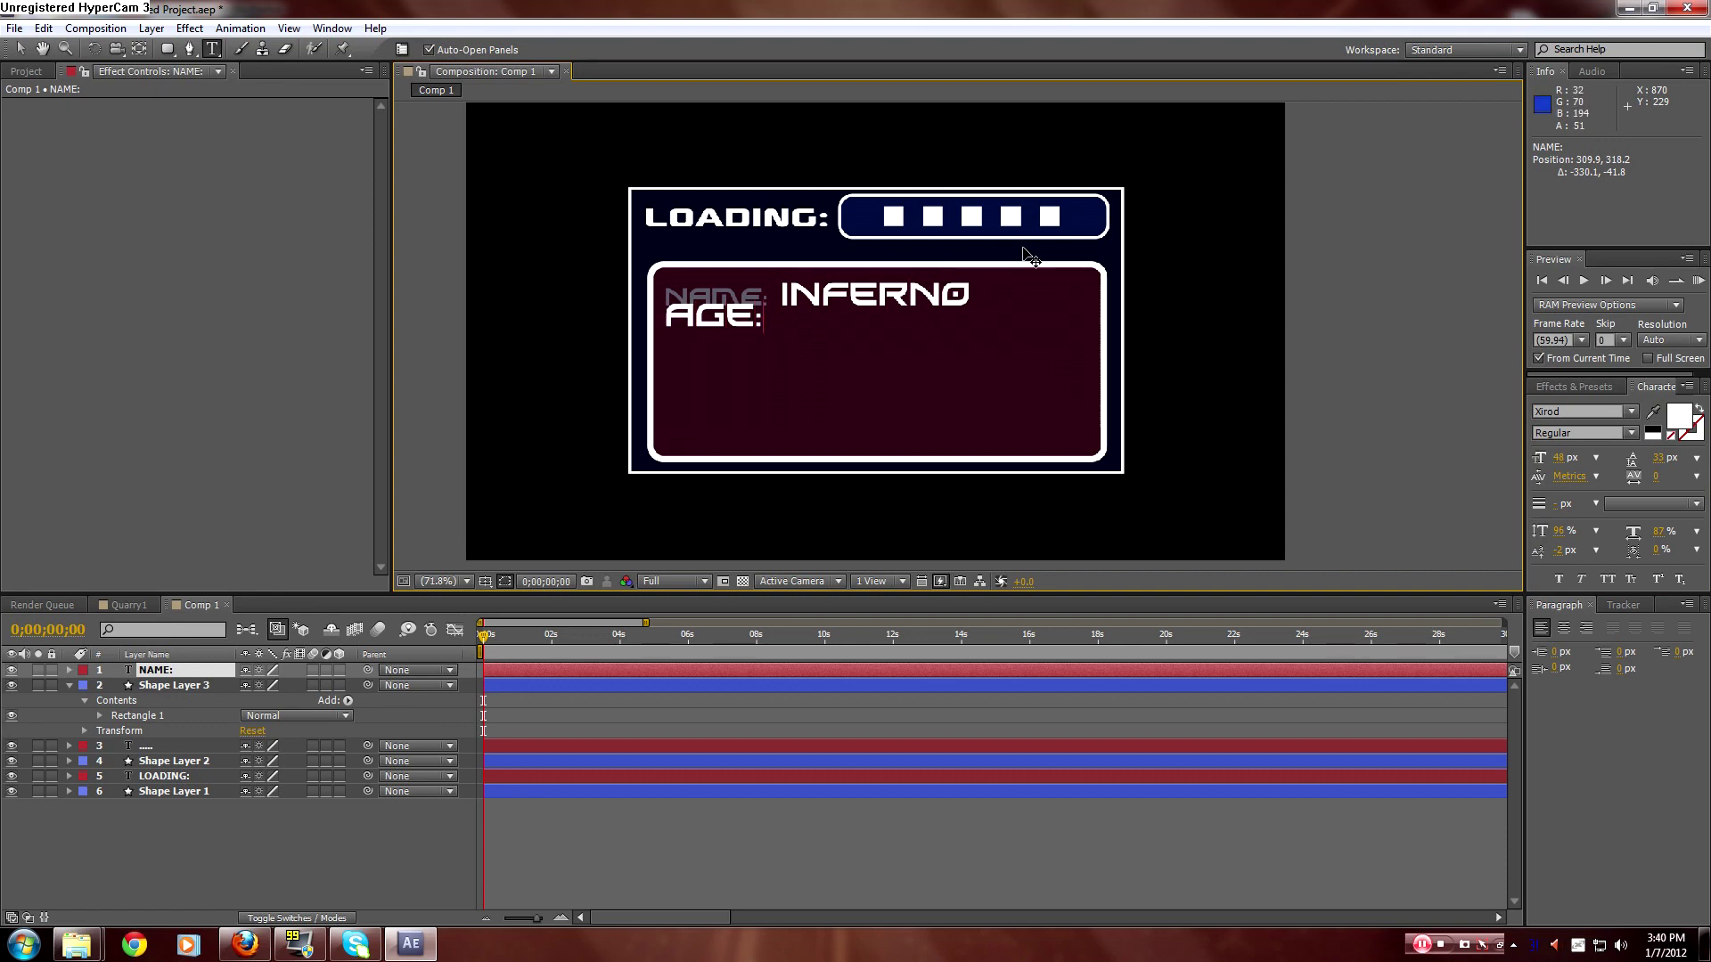
pyautogui.write(': 18')
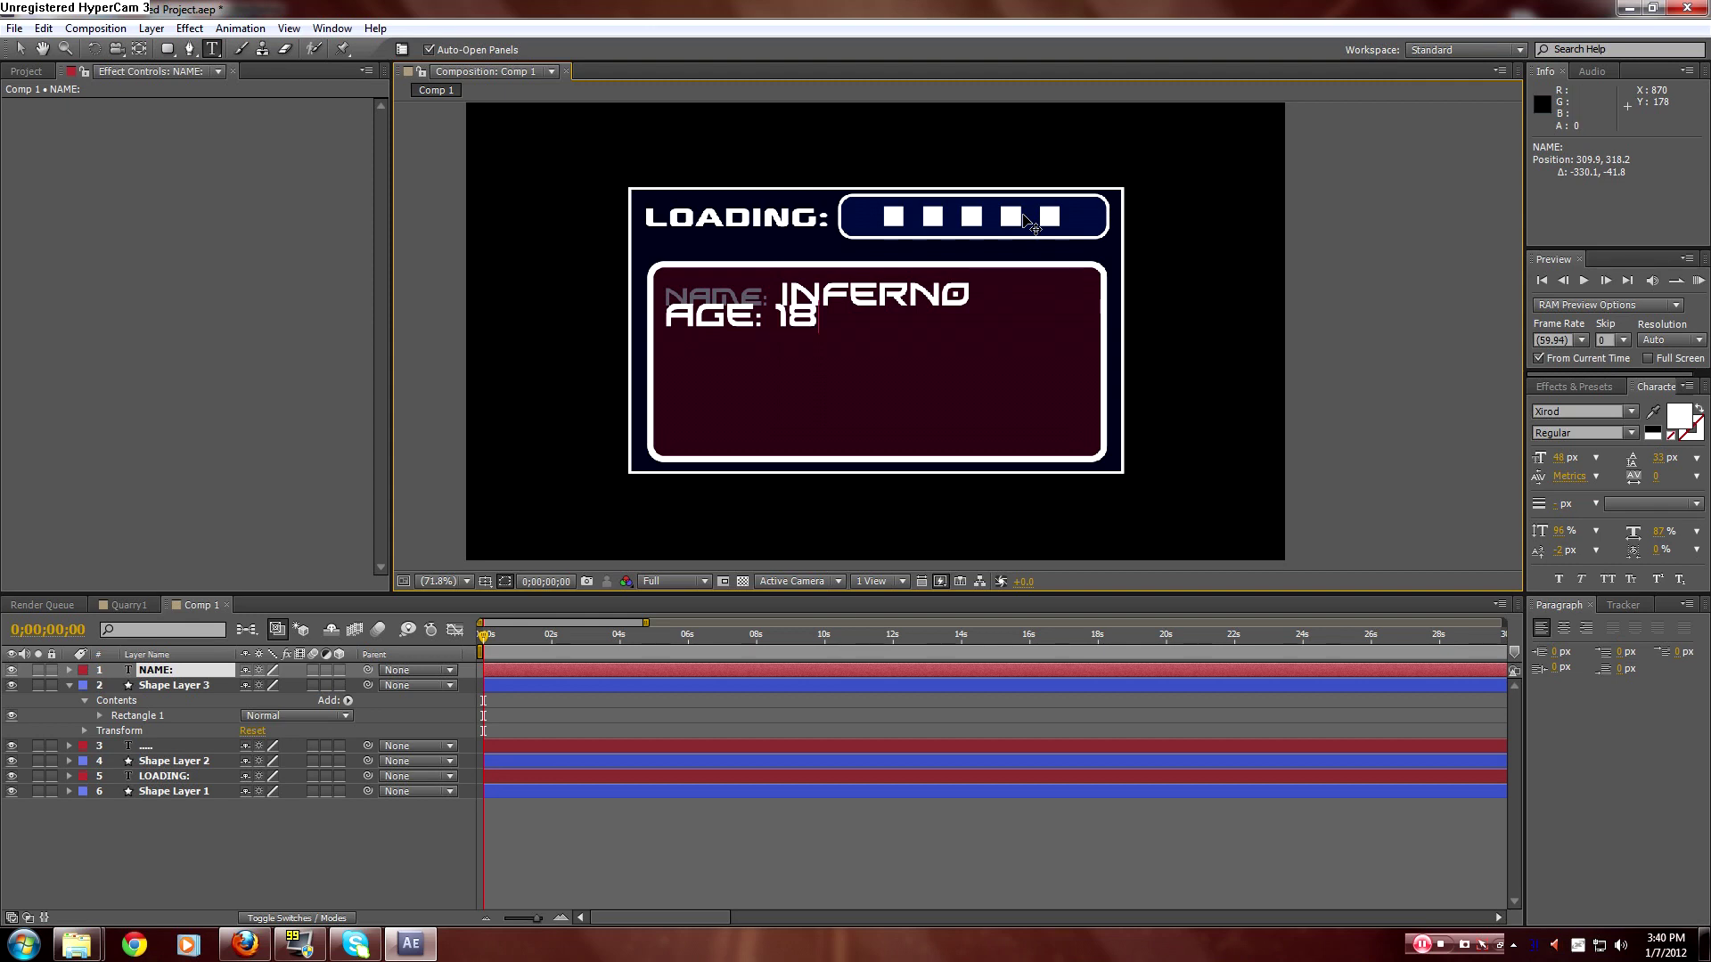
# Set the font size of the "AGE:" label to 36 px.
pyautogui.moveTo(777, 322); pyautogui.dragTo(592, 325)
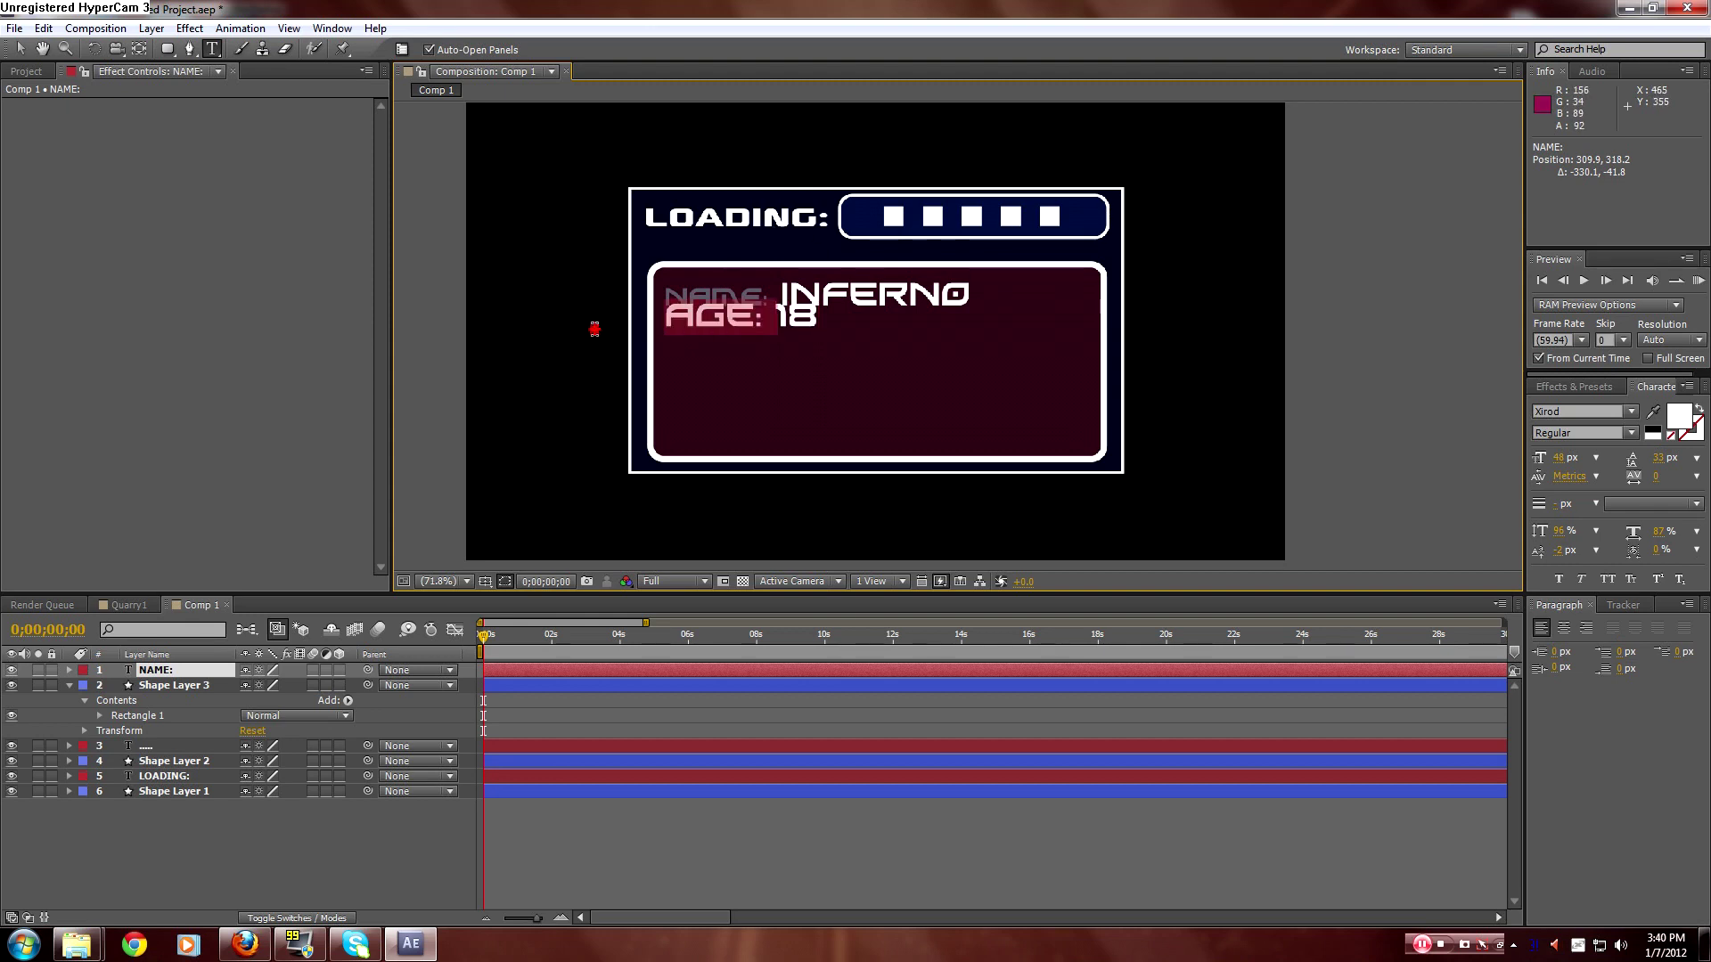
pyautogui.click(768, 314)
pyautogui.moveTo(765, 317); pyautogui.dragTo(591, 344)
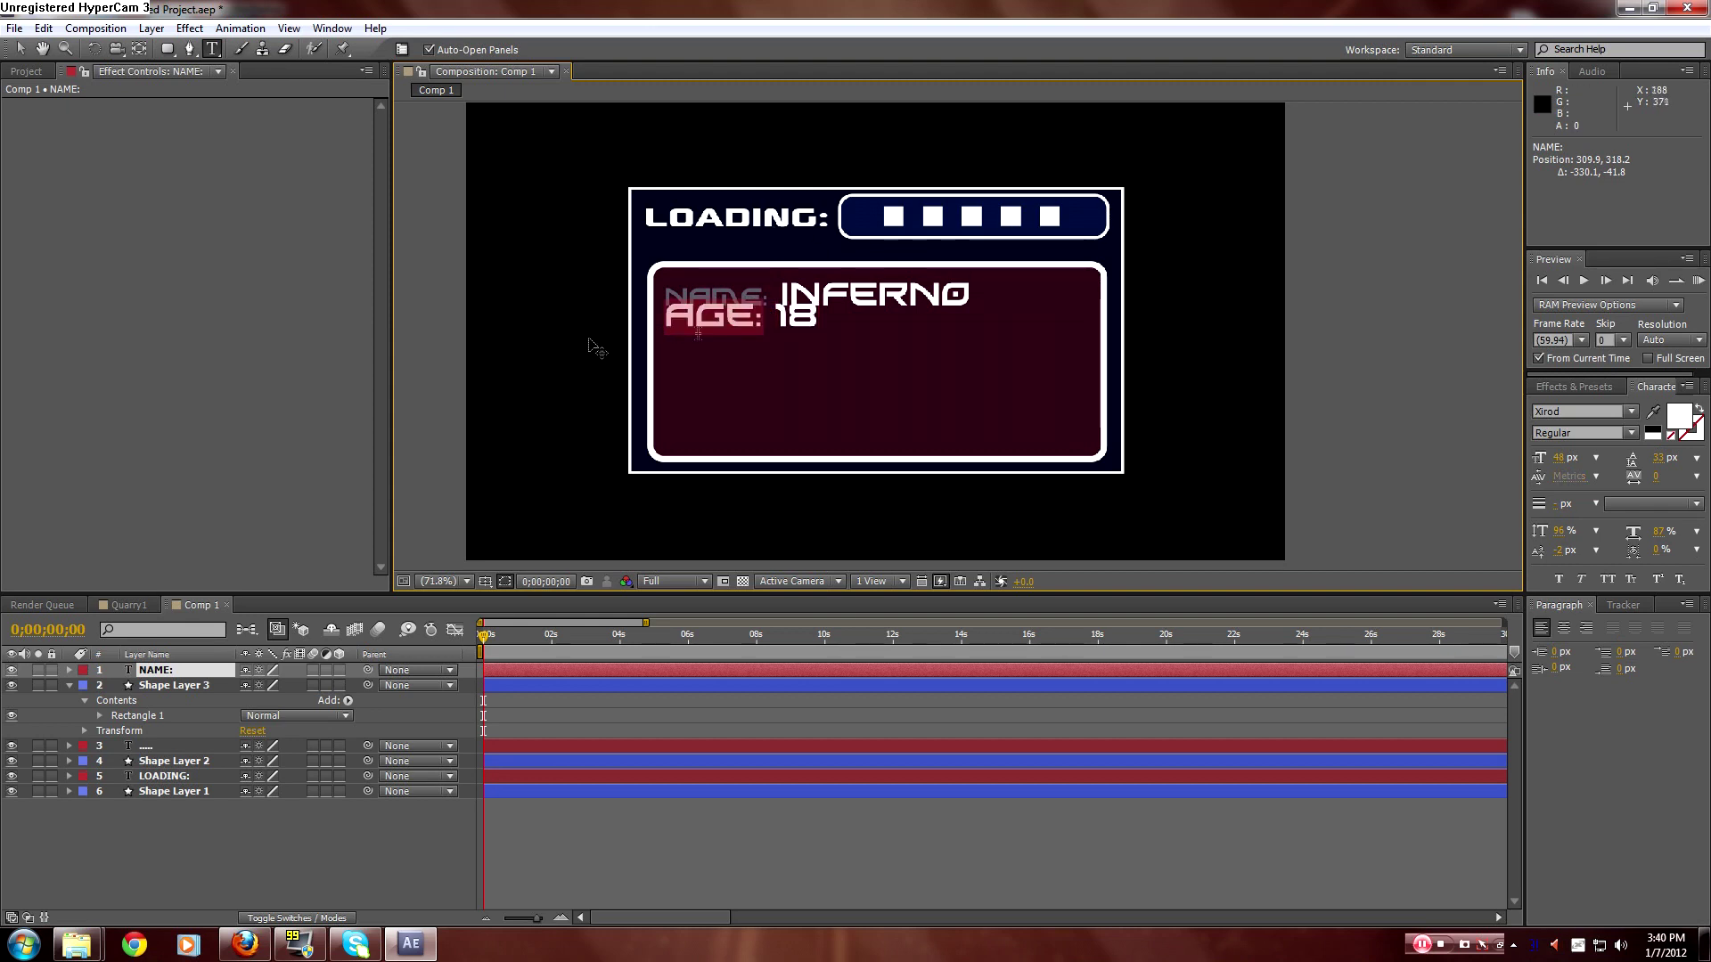
pyautogui.moveTo(1567, 458); pyautogui.dragTo(1552, 458)
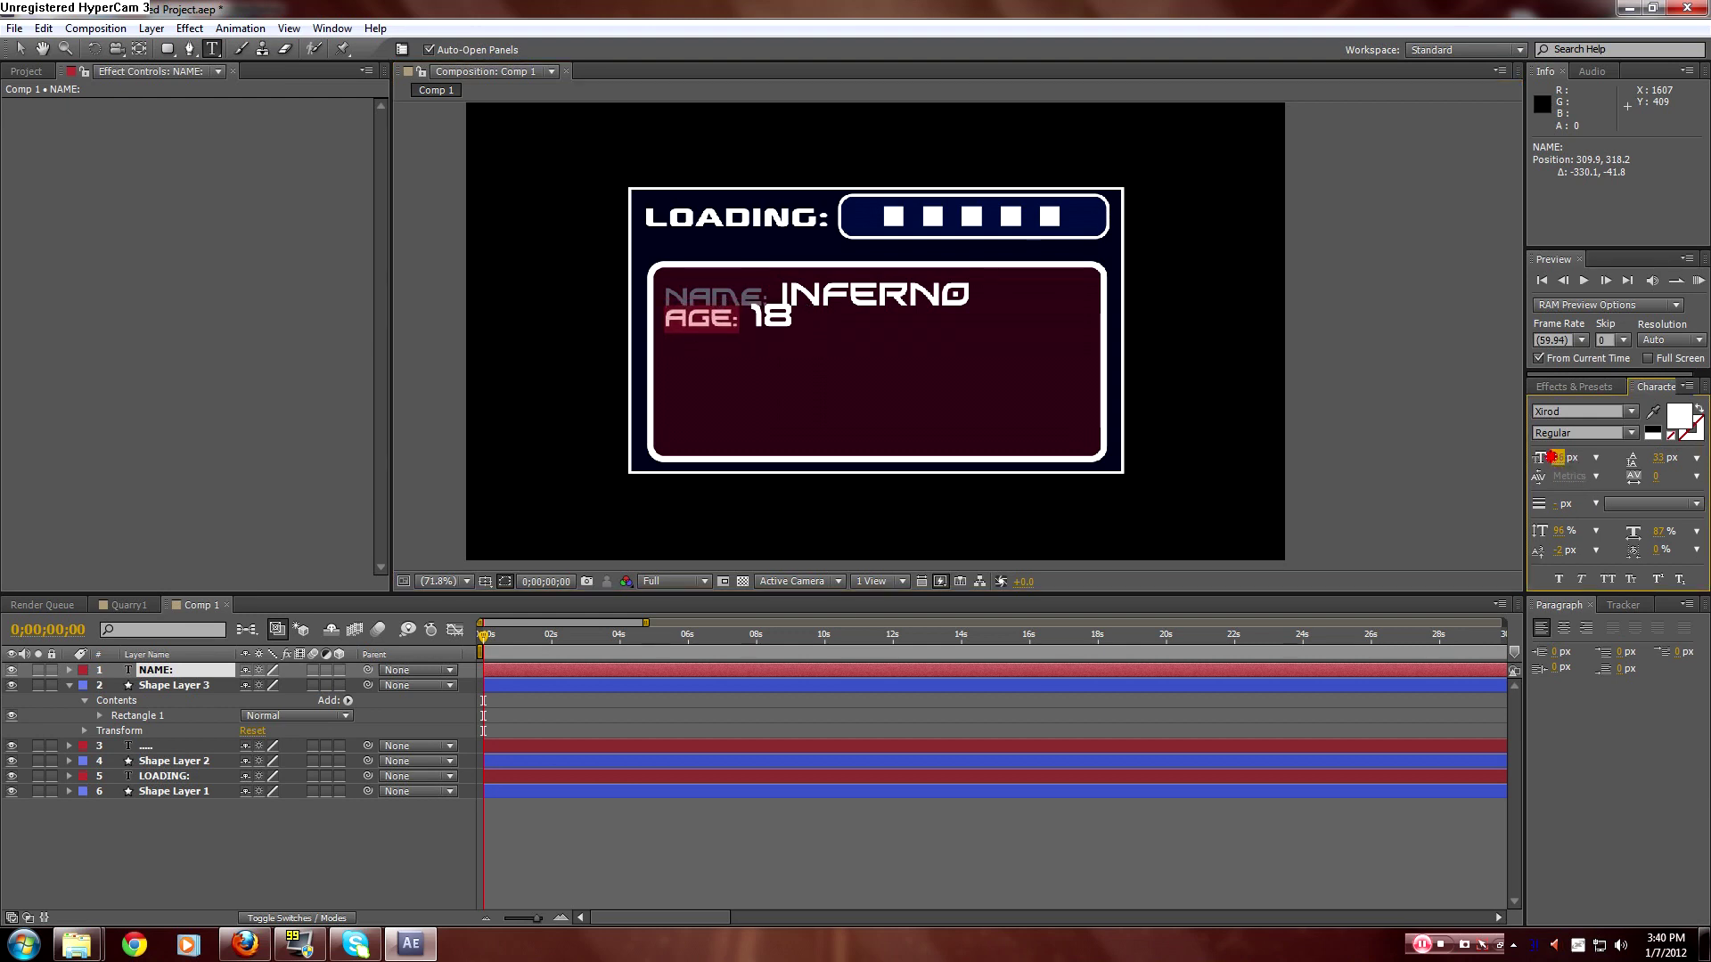
# Enter "WEAPON: MSR" on a third line of the same text layer.
pyautogui.moveTo(809, 326); pyautogui.dragTo(630, 333)
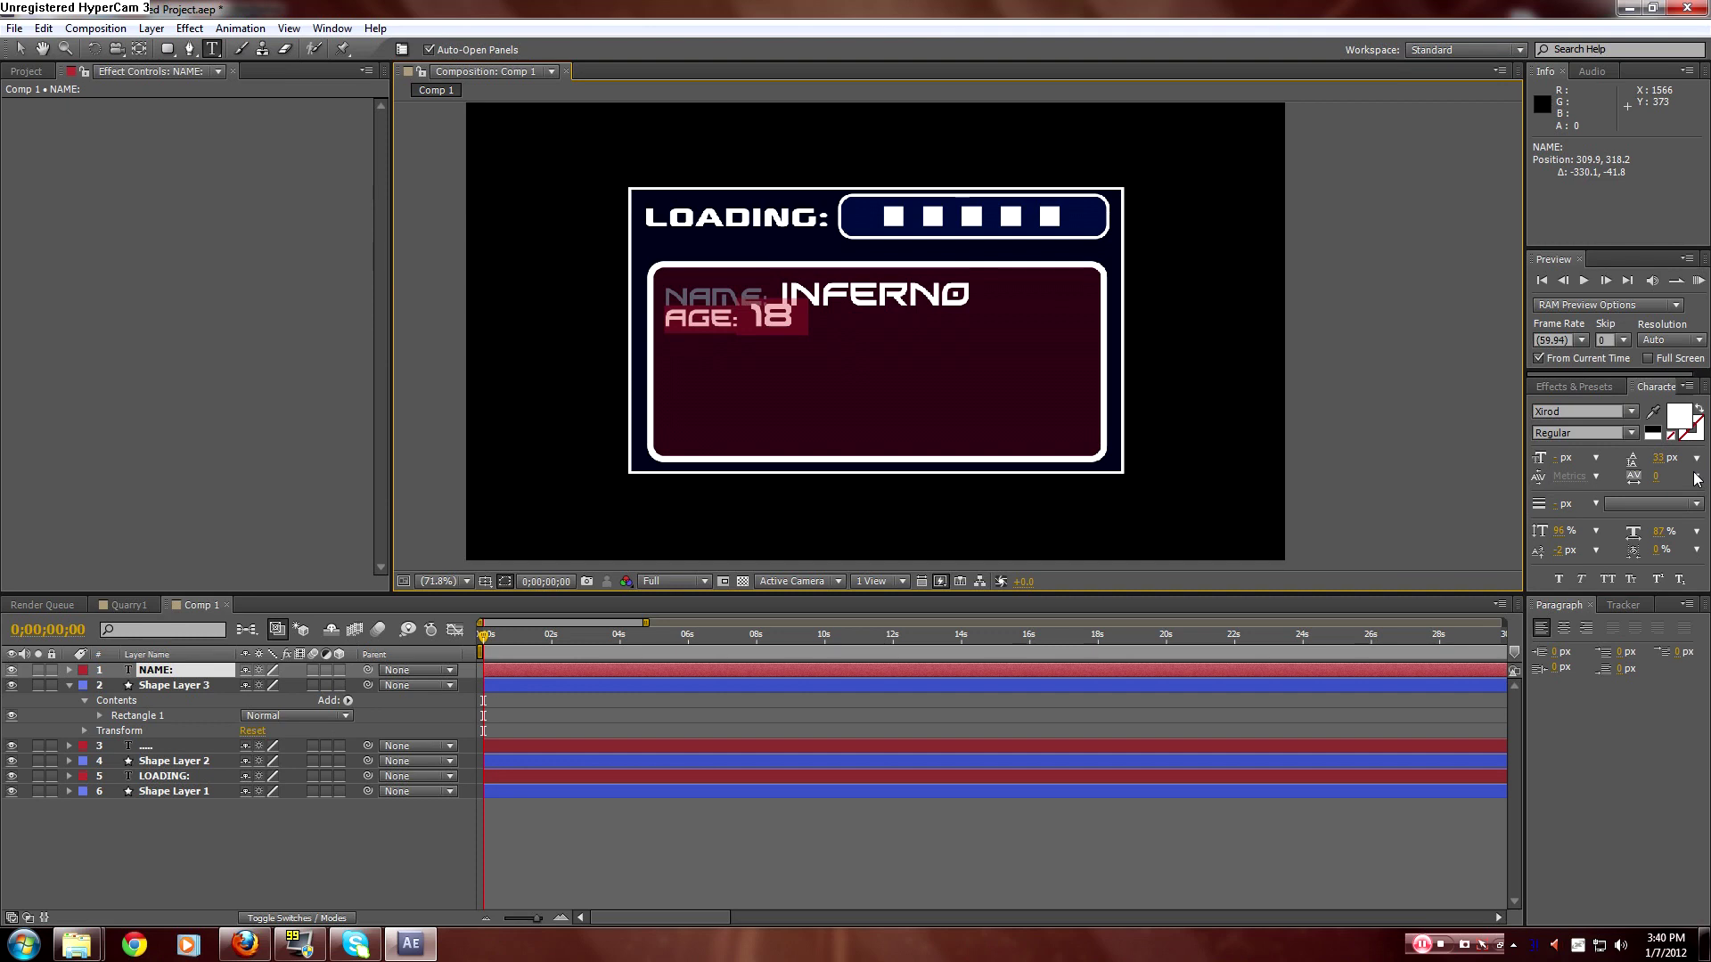
pyautogui.moveTo(824, 308); pyautogui.dragTo(593, 249)
pyautogui.click(667, 343)
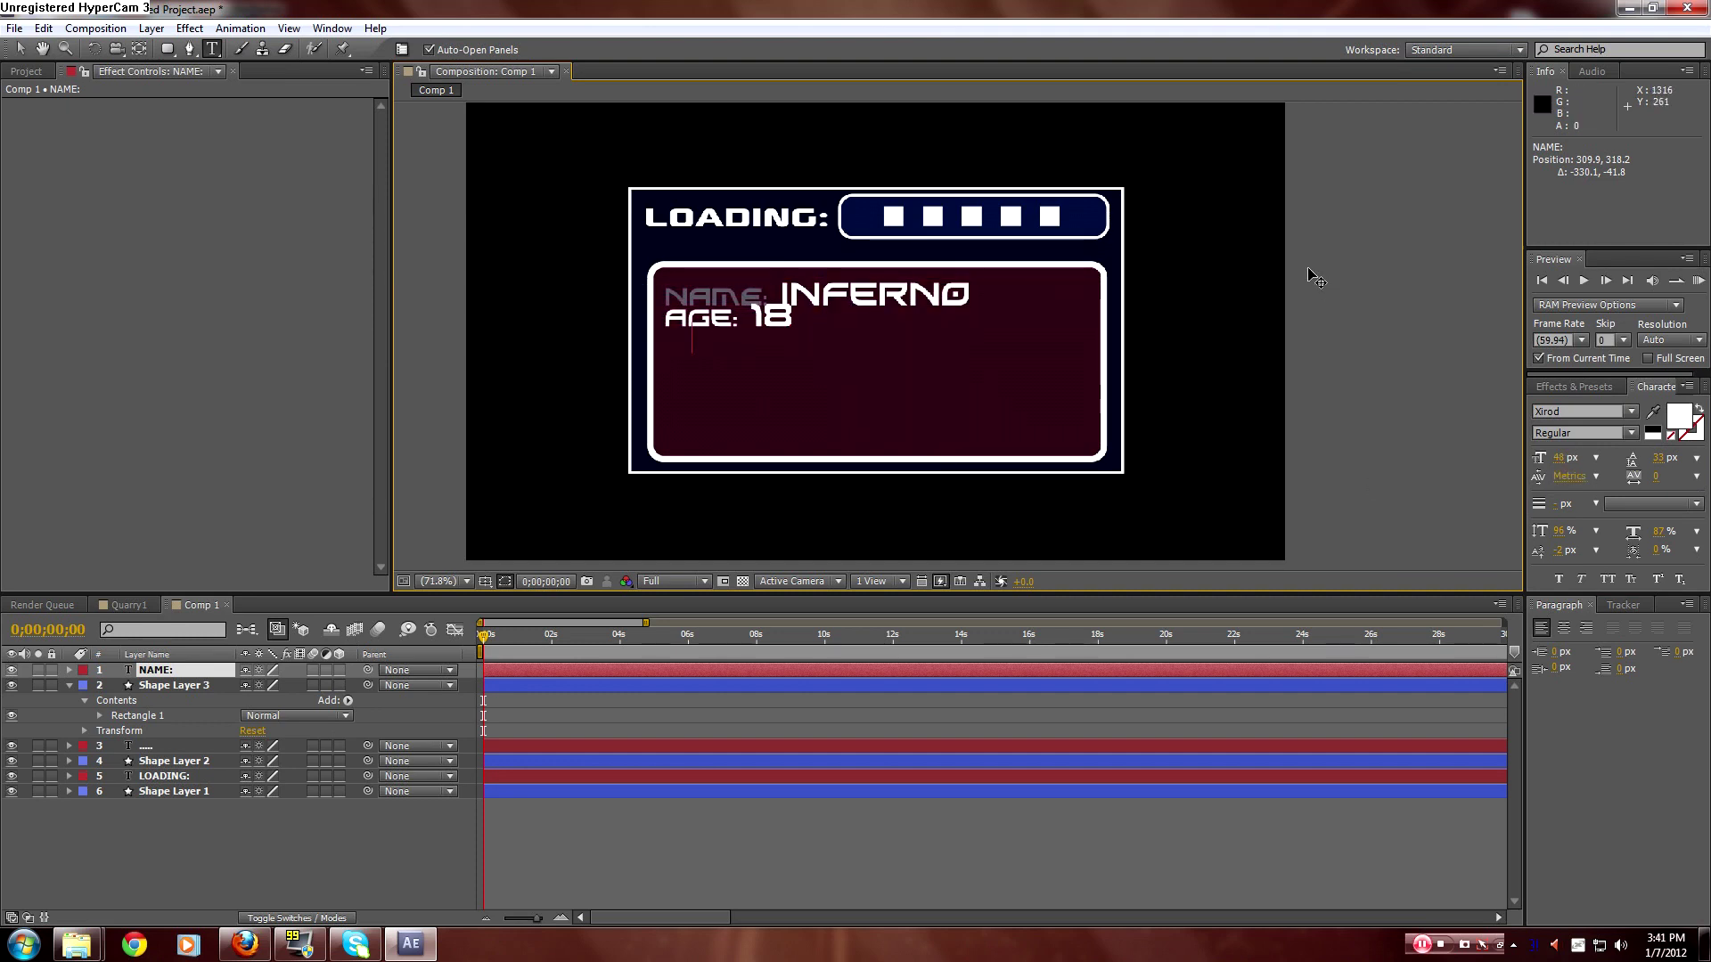
pyautogui.write('FAD')
pyautogui.press('BackSpace')
pyautogui.press('BackSpace')
pyautogui.press('BackSpace')
pyautogui.write('U')
pyautogui.write('EAPON')
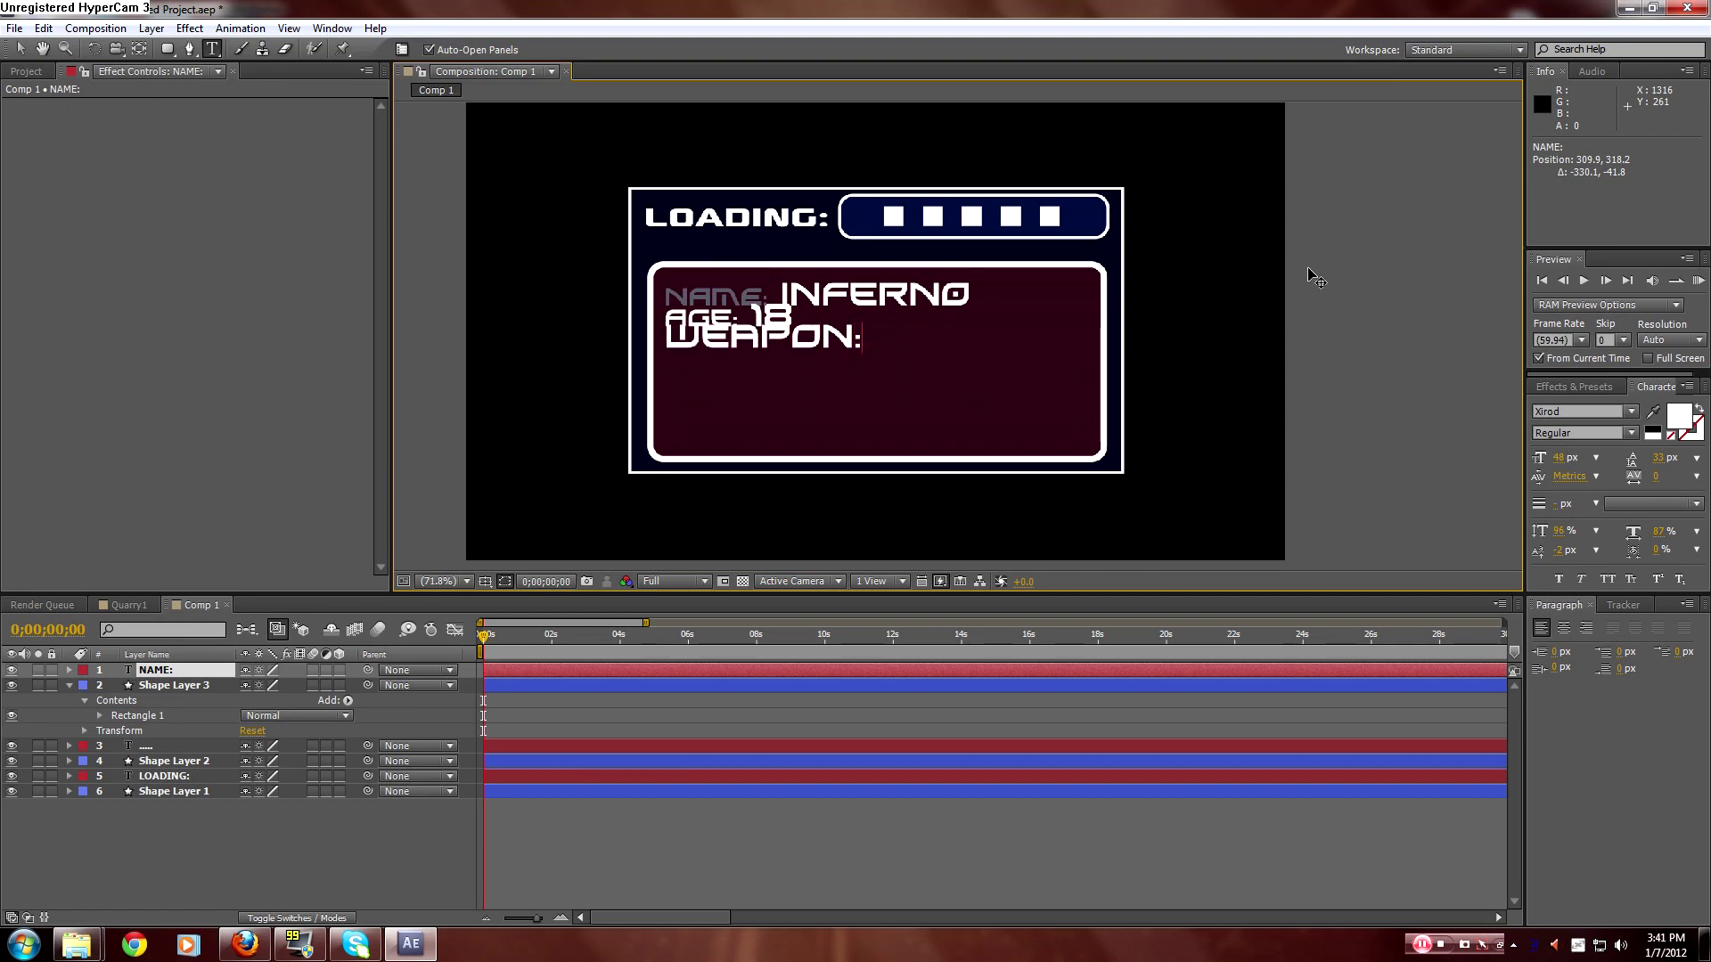
pyautogui.write(': MSR')
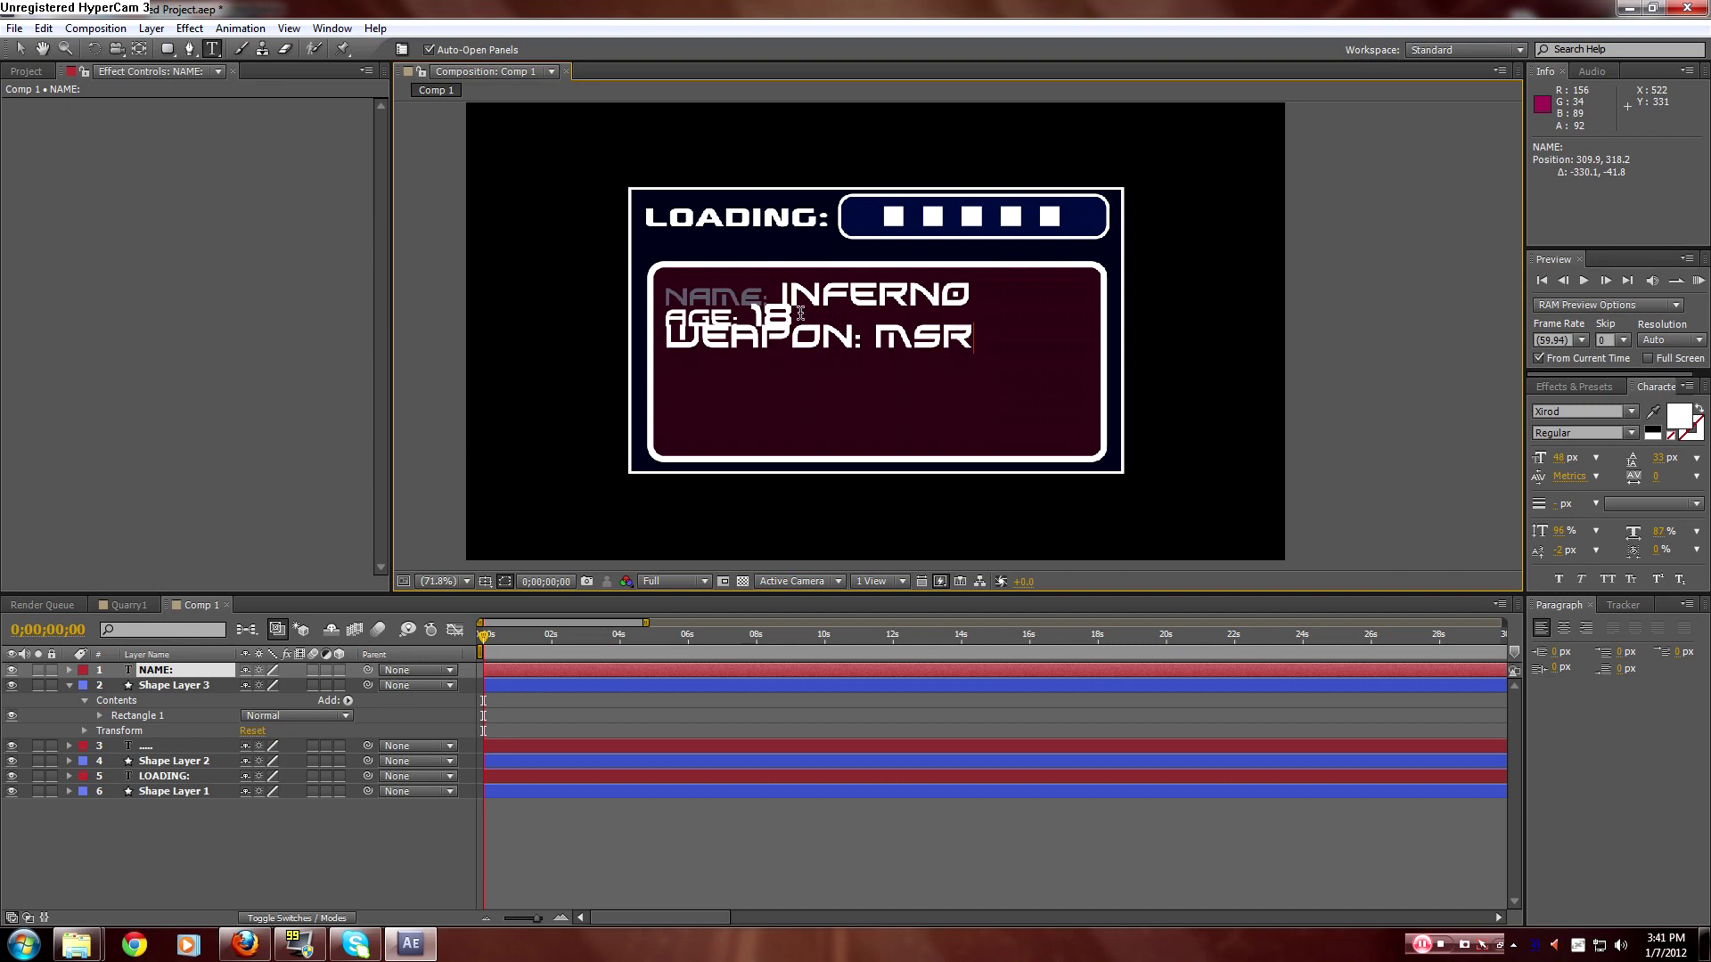
# Recolor the "WEAPON:" and "AGE:" labels by sampling the blue-gray of the existing labels.
pyautogui.moveTo(860, 340); pyautogui.dragTo(665, 343)
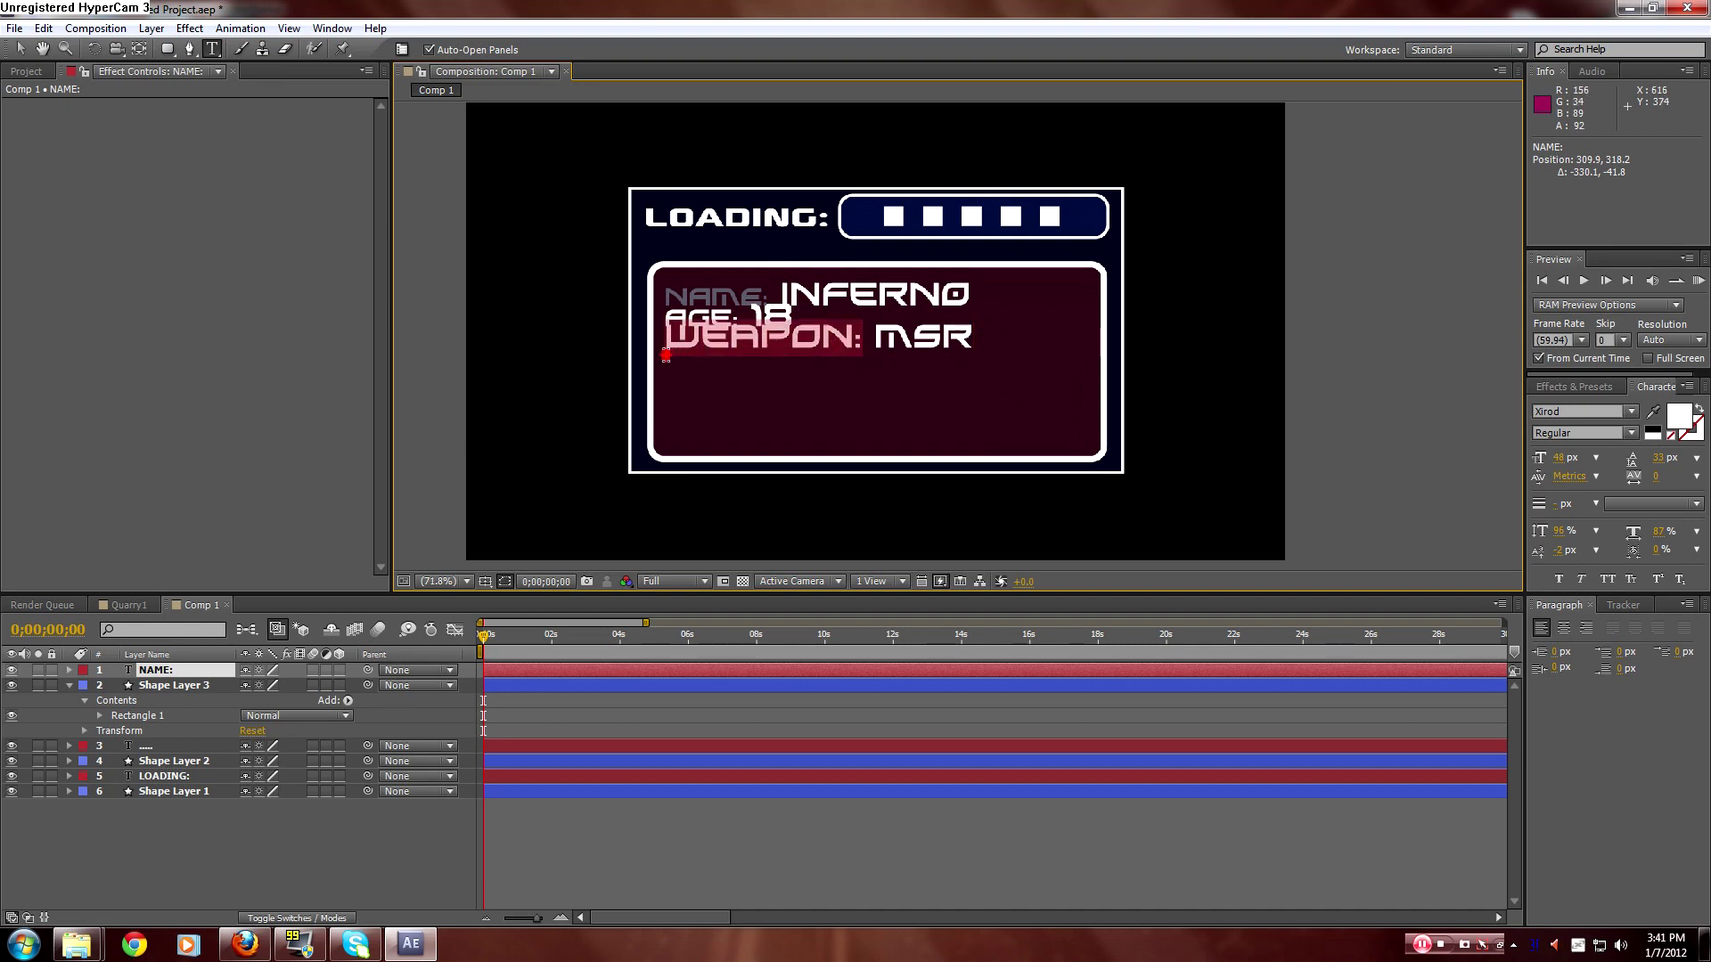
pyautogui.click(1655, 412)
pyautogui.click(717, 297)
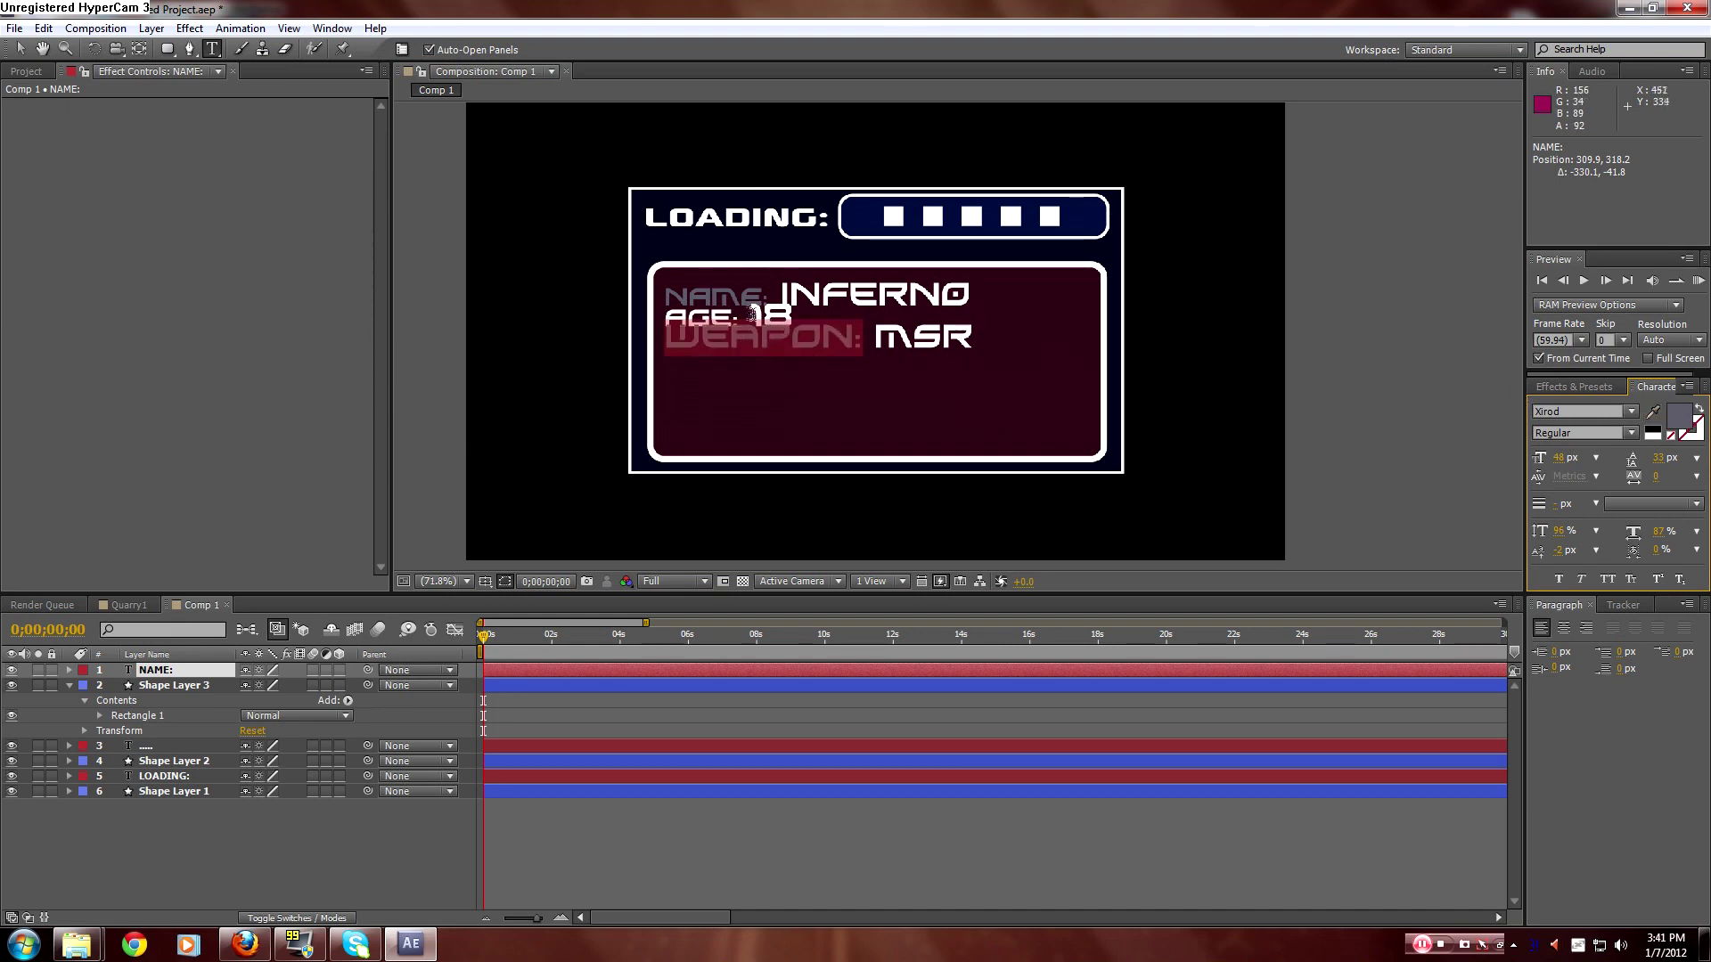
pyautogui.moveTo(740, 315); pyautogui.dragTo(624, 317)
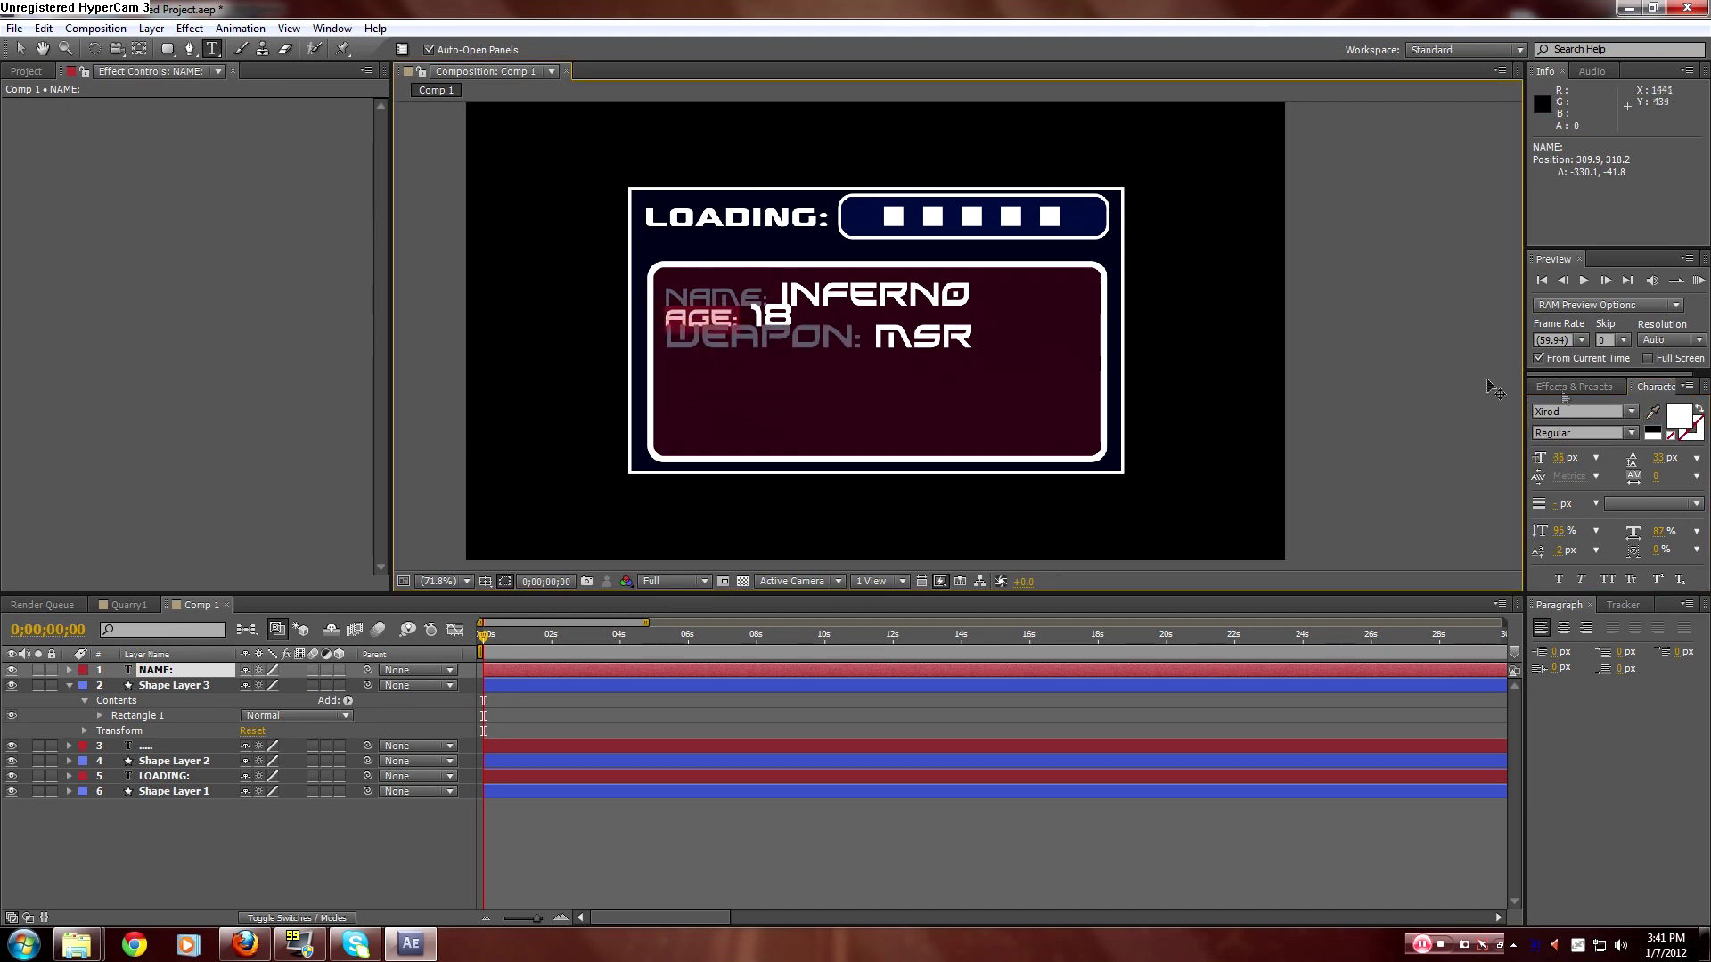
pyautogui.click(1653, 411)
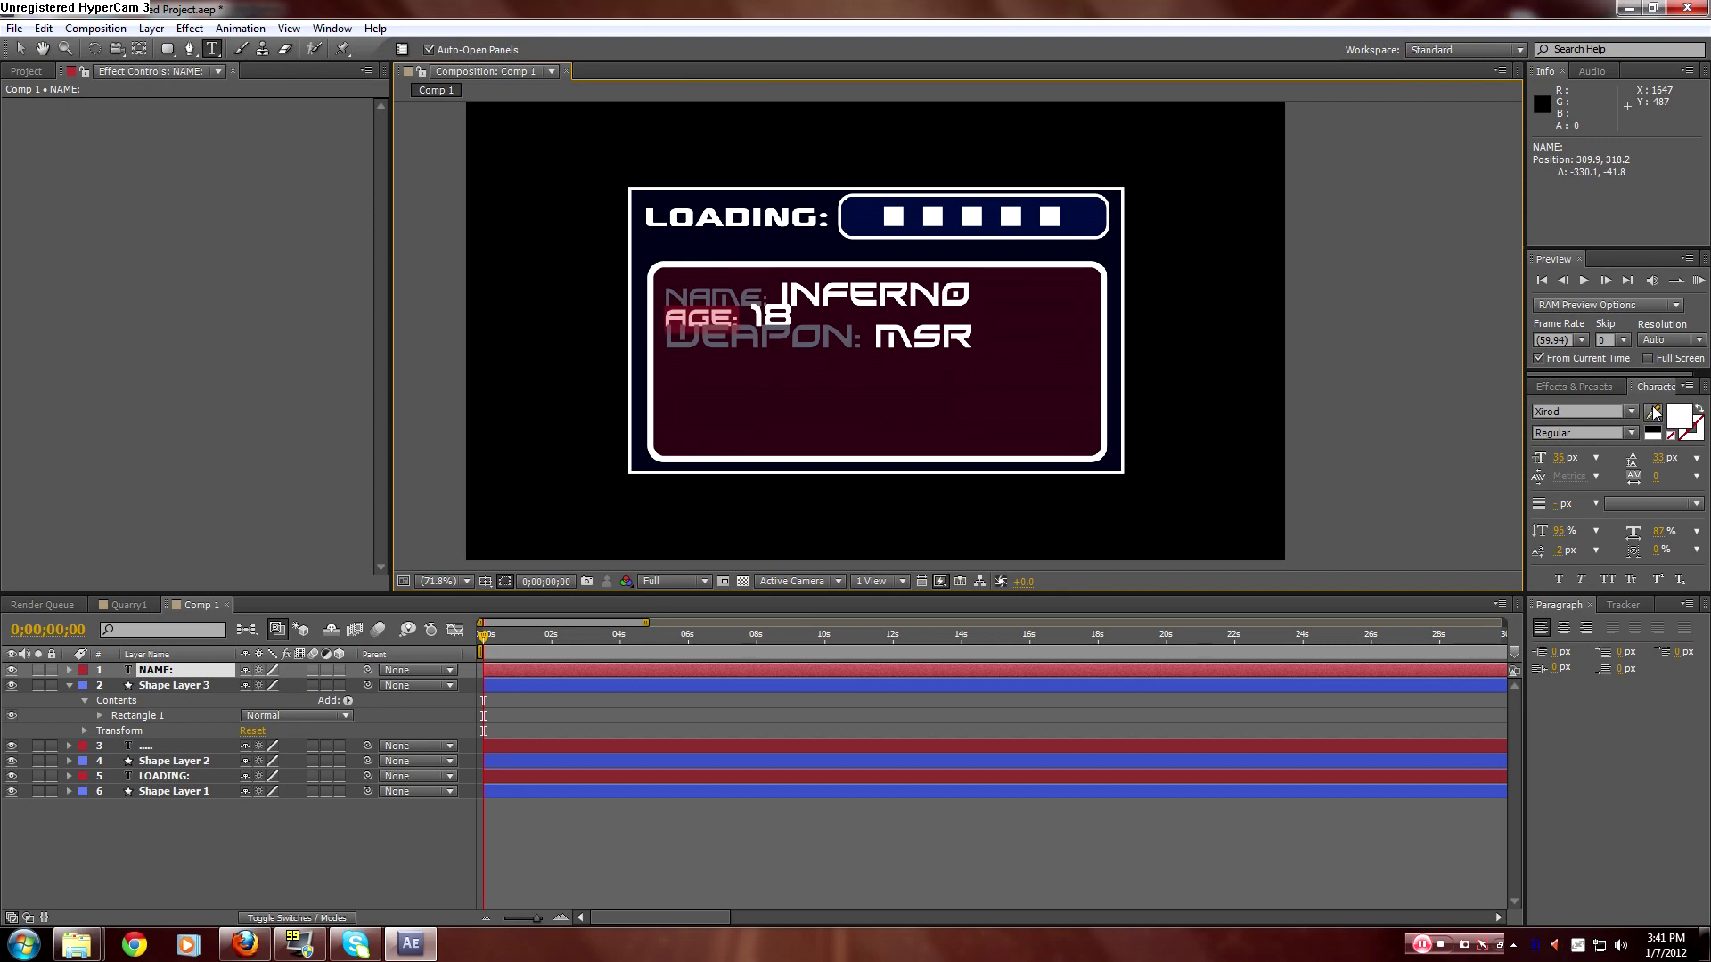
pyautogui.click(727, 340)
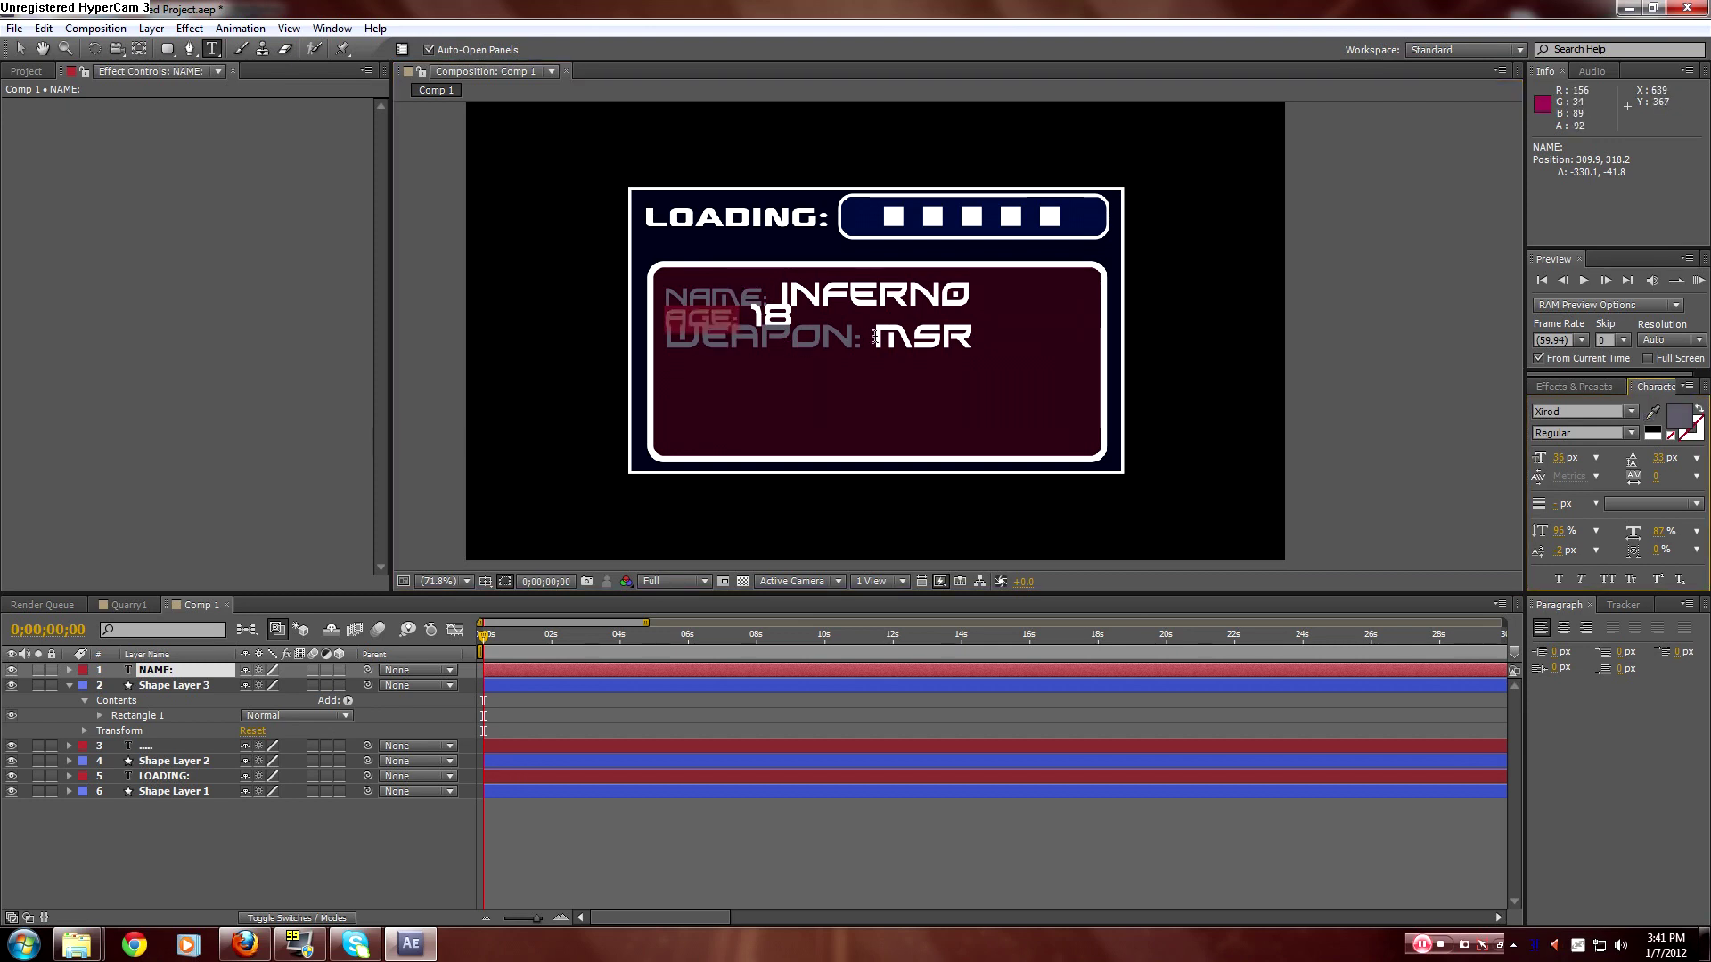
# Shrink the "WEAPON:" label to the size of the other labels and set the leading of all three lines to 45 px.
pyautogui.moveTo(862, 339); pyautogui.dragTo(486, 358)
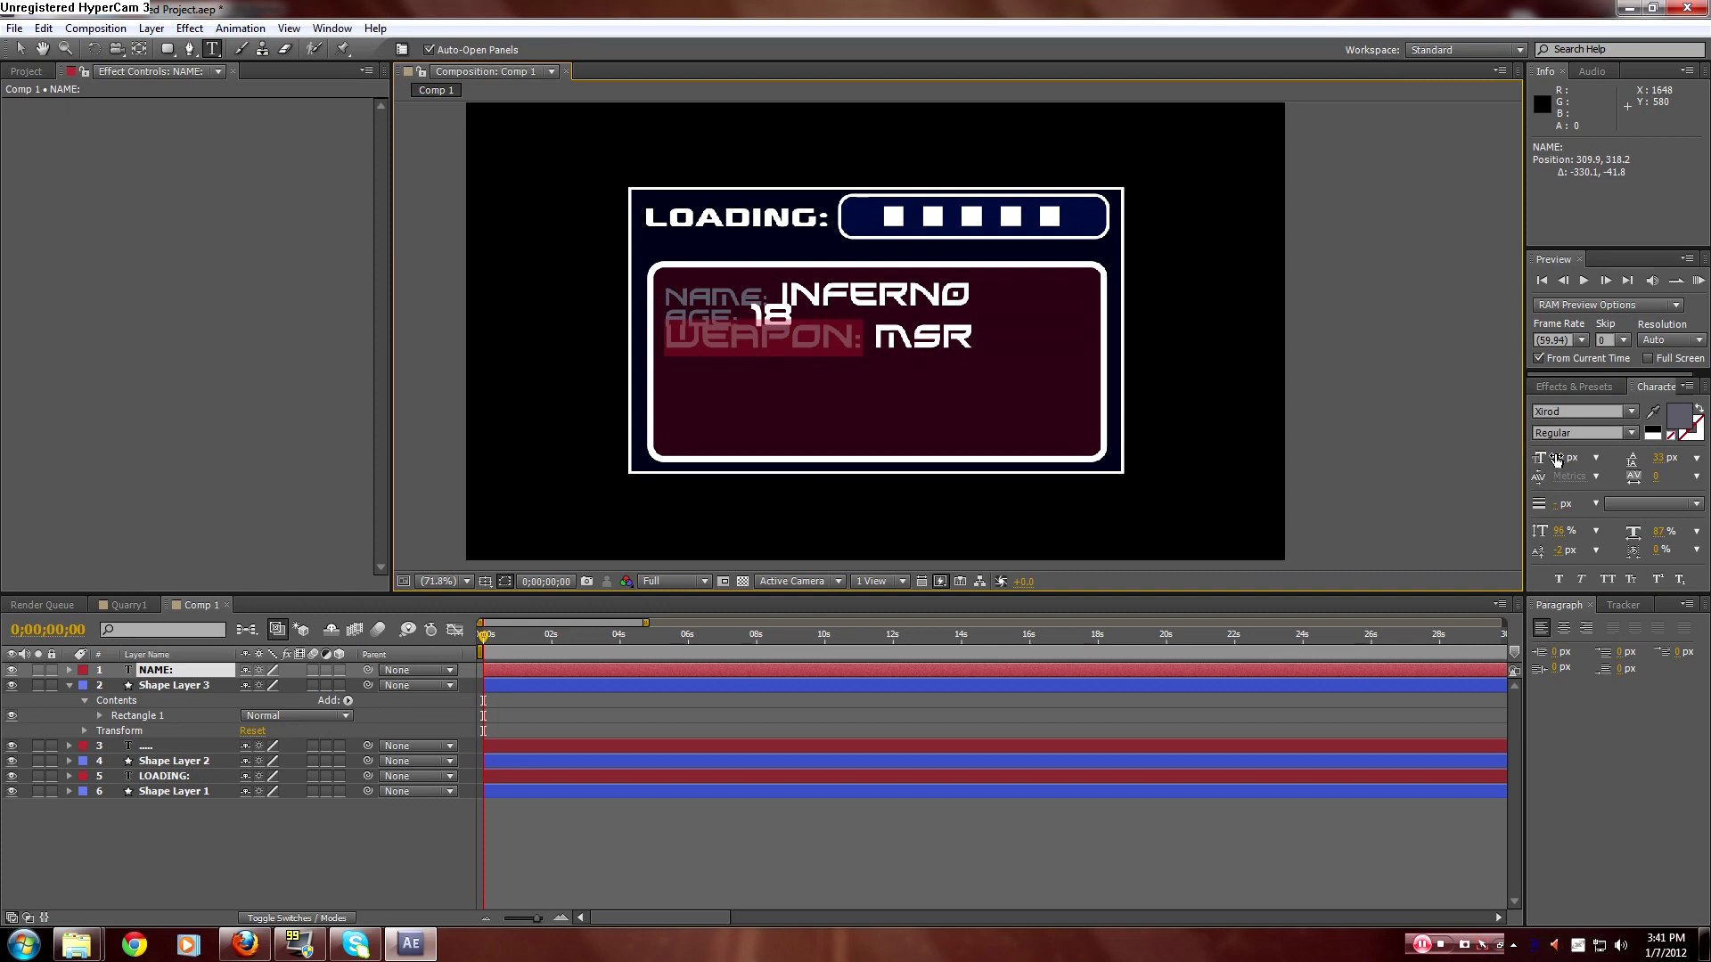
pyautogui.moveTo(1552, 457); pyautogui.dragTo(1539, 456)
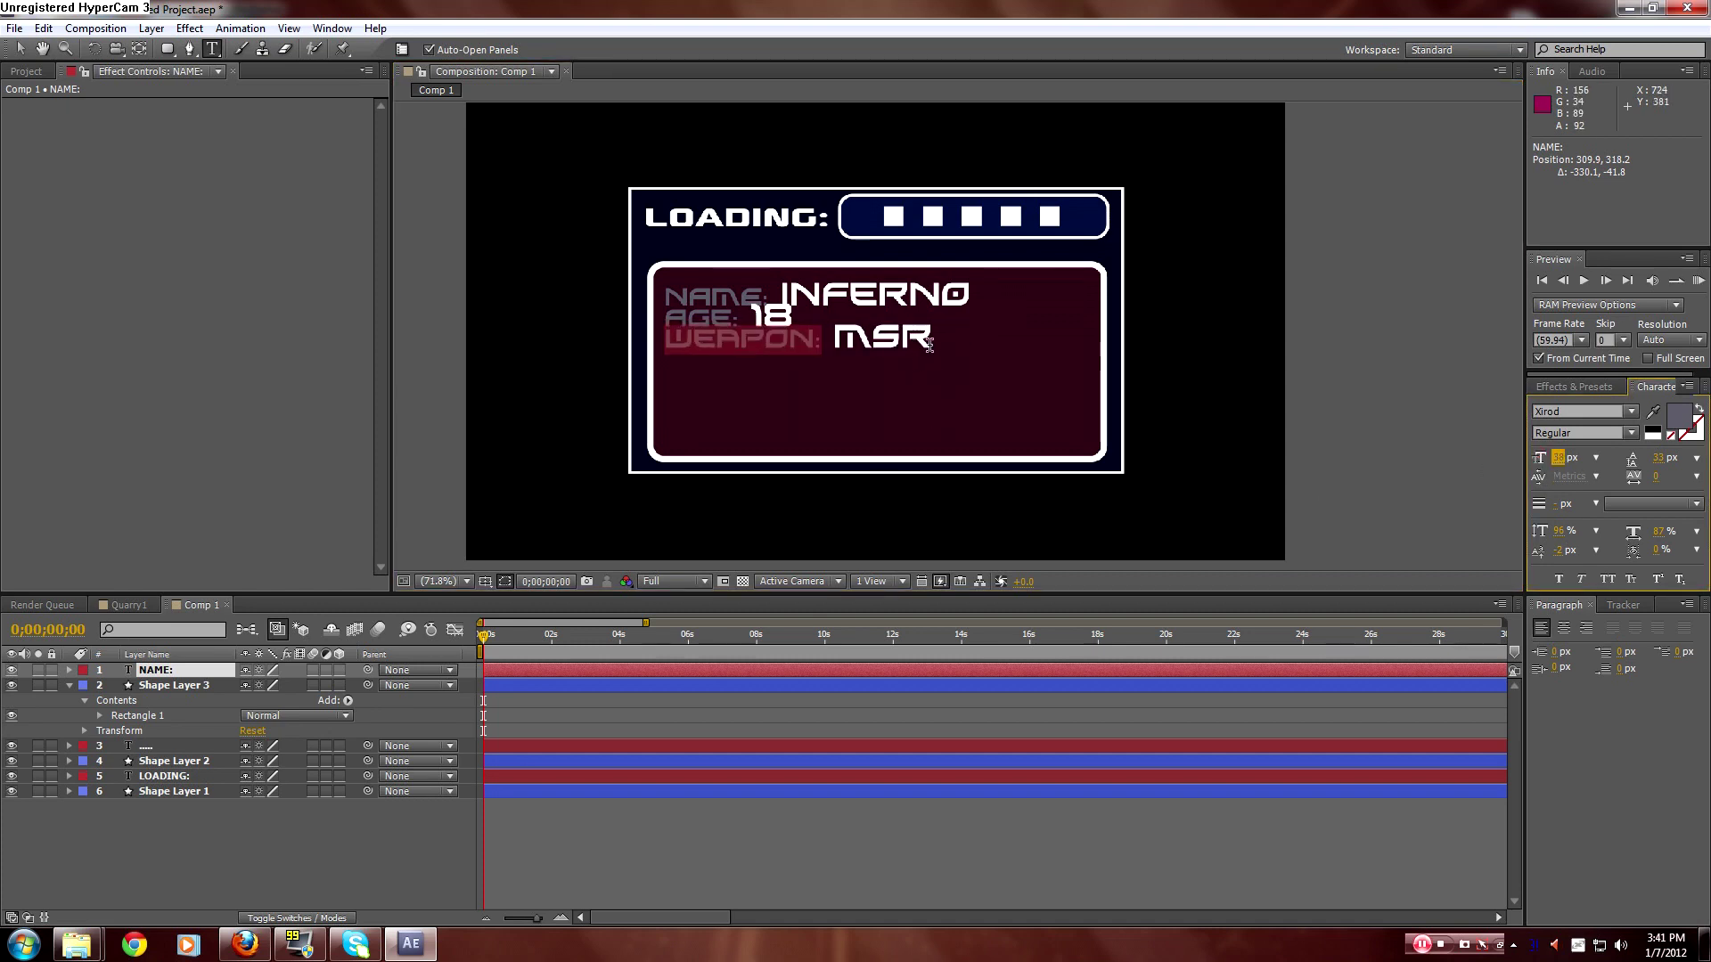
pyautogui.hotkey('ctrl', 'a')
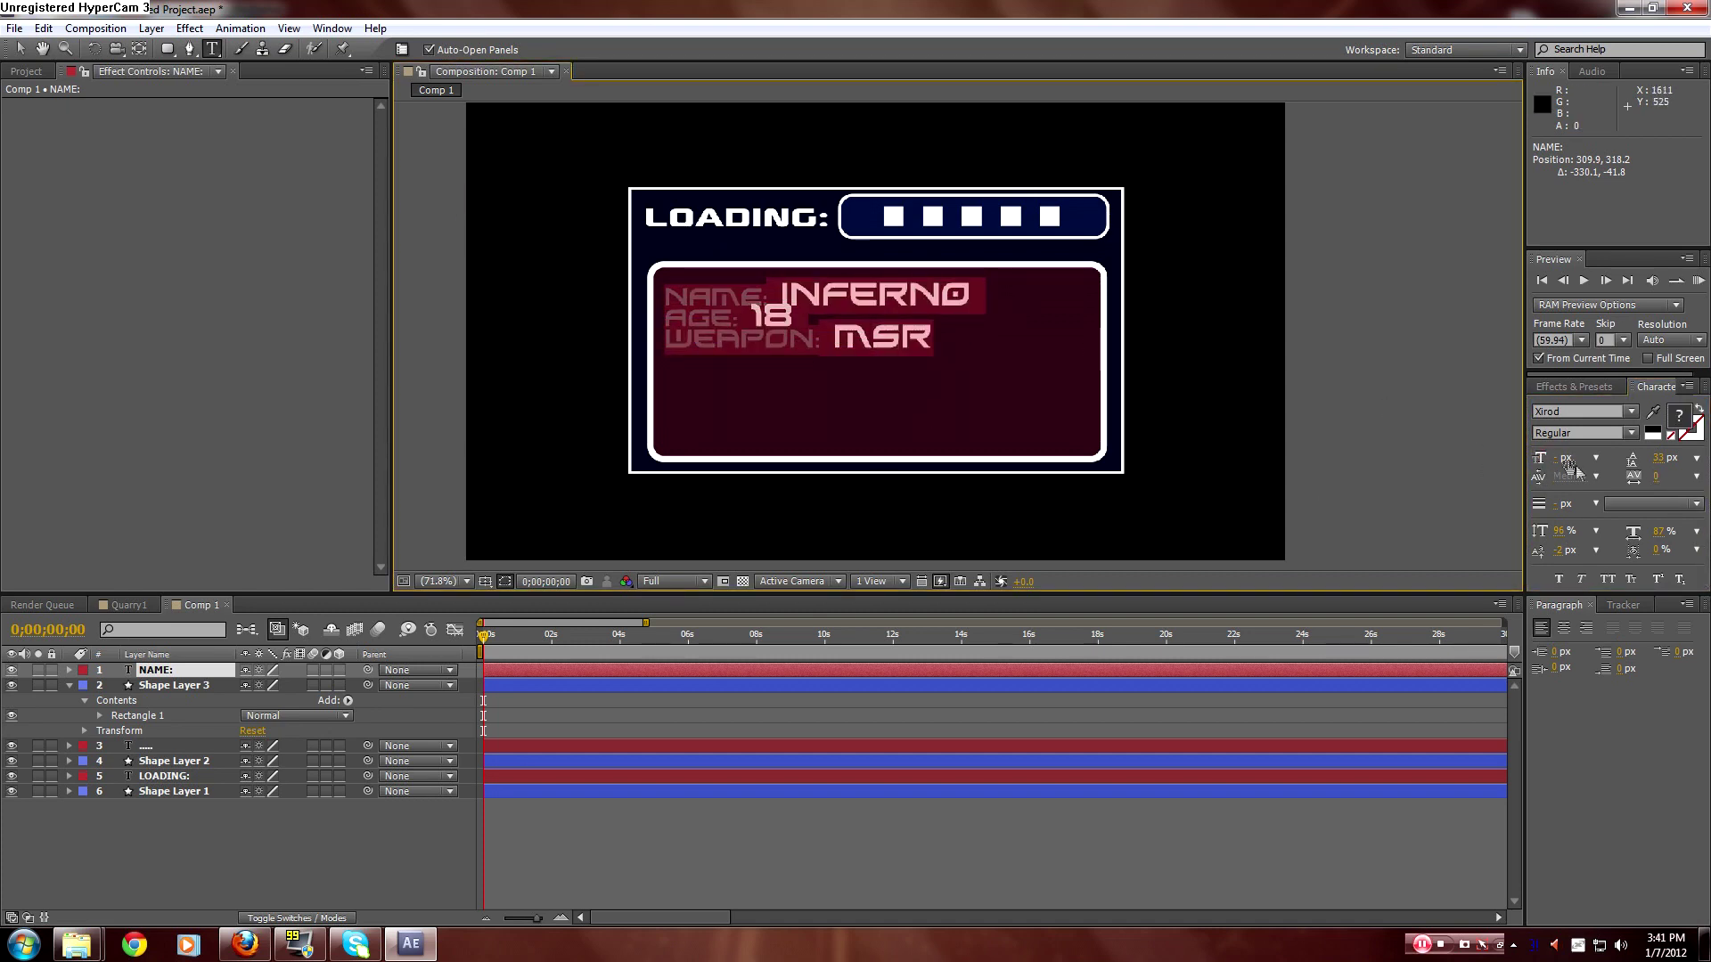
pyautogui.moveTo(1663, 458); pyautogui.dragTo(1679, 460)
pyautogui.click(1430, 808)
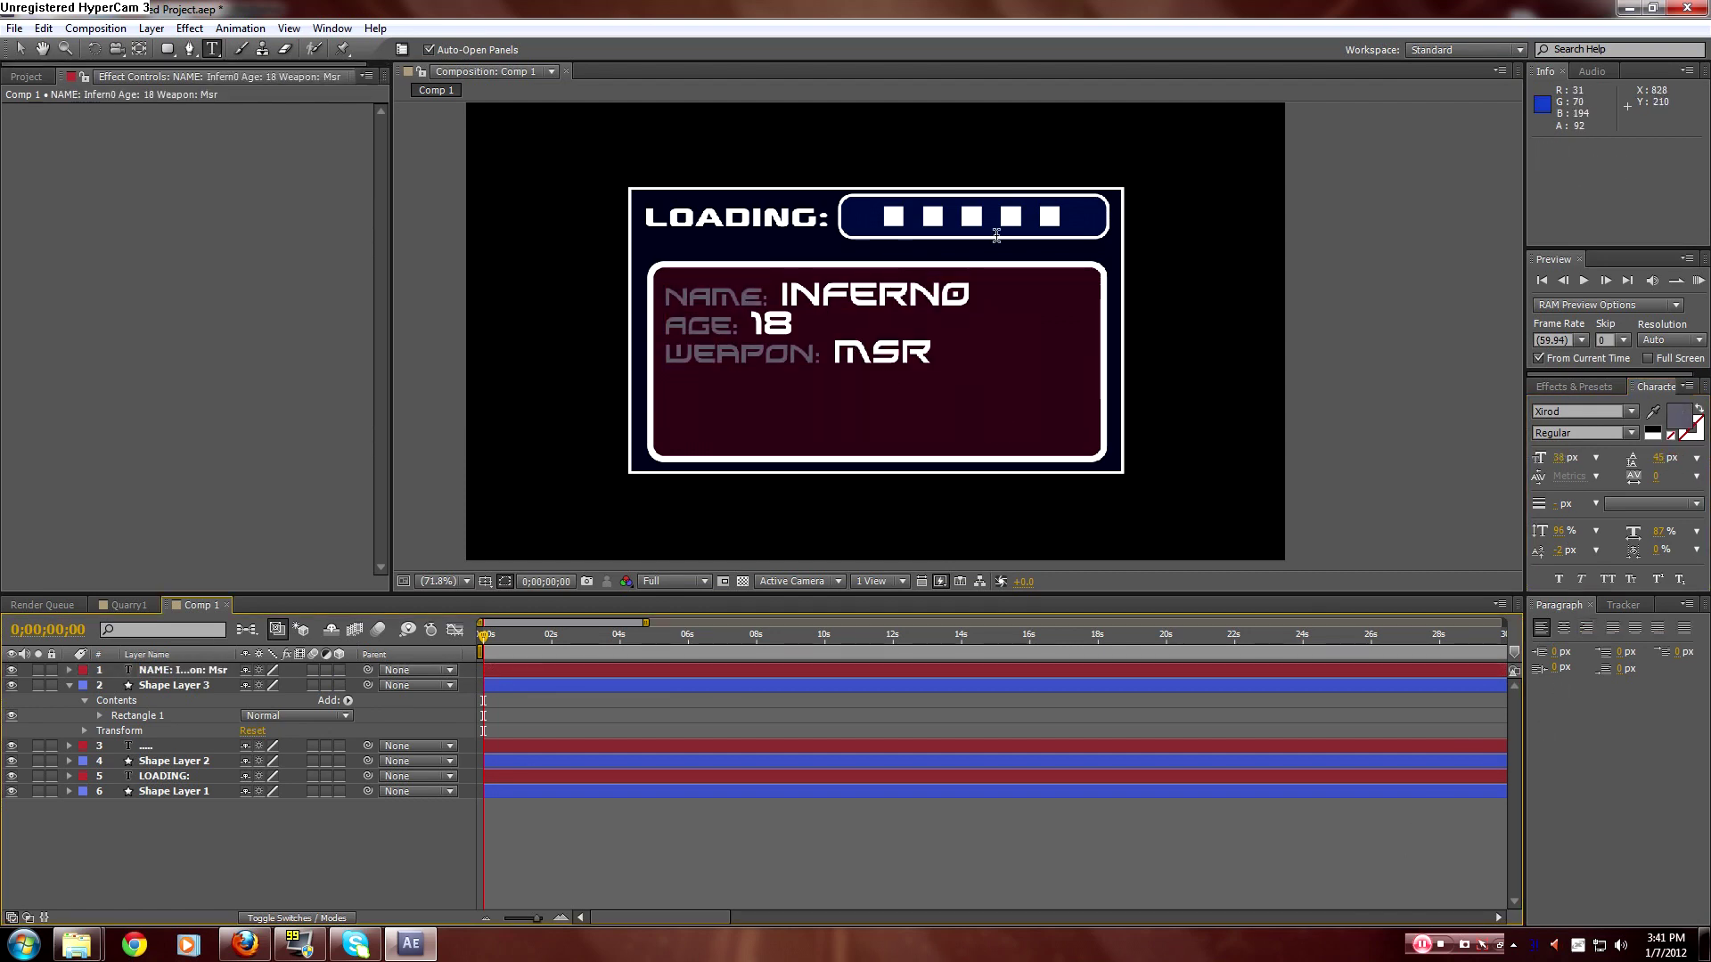
# Nudge the three-line profile text layer about 3 px to the left inside the red panel.
pyautogui.press('v')
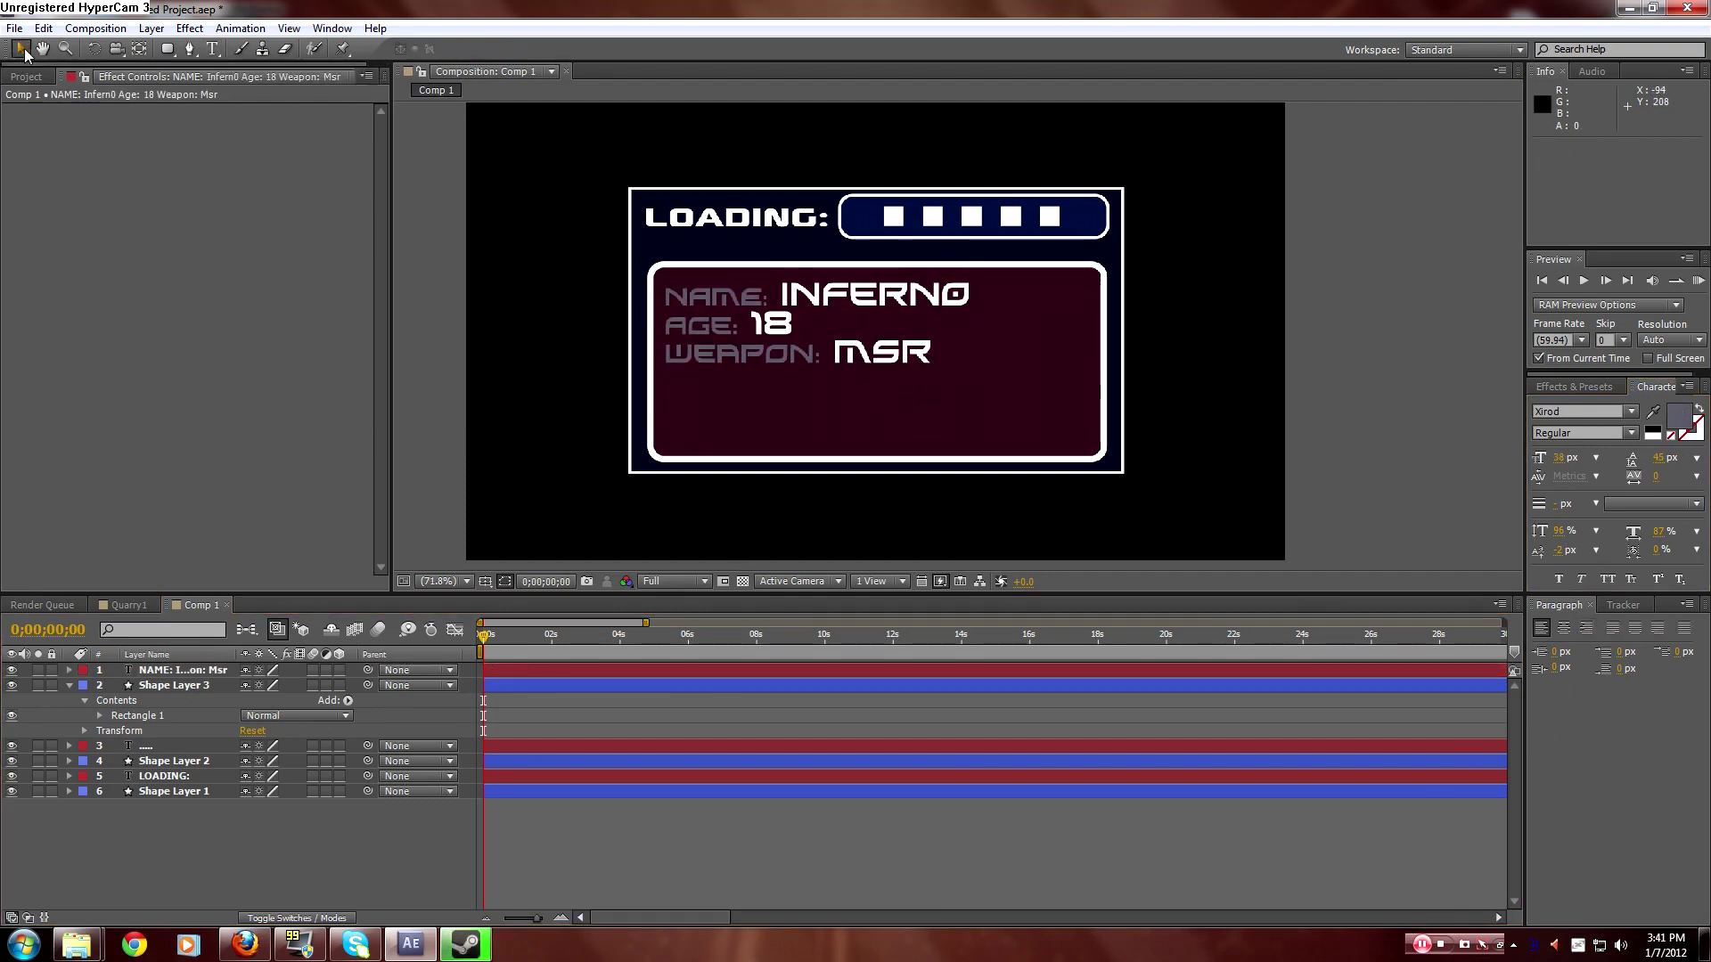
pyautogui.click(226, 674)
pyautogui.moveTo(772, 298)
pyautogui.mouseDown()
pyautogui.moveTo(773, 328)
pyautogui.moveTo(771, 299)
pyautogui.mouseUp()
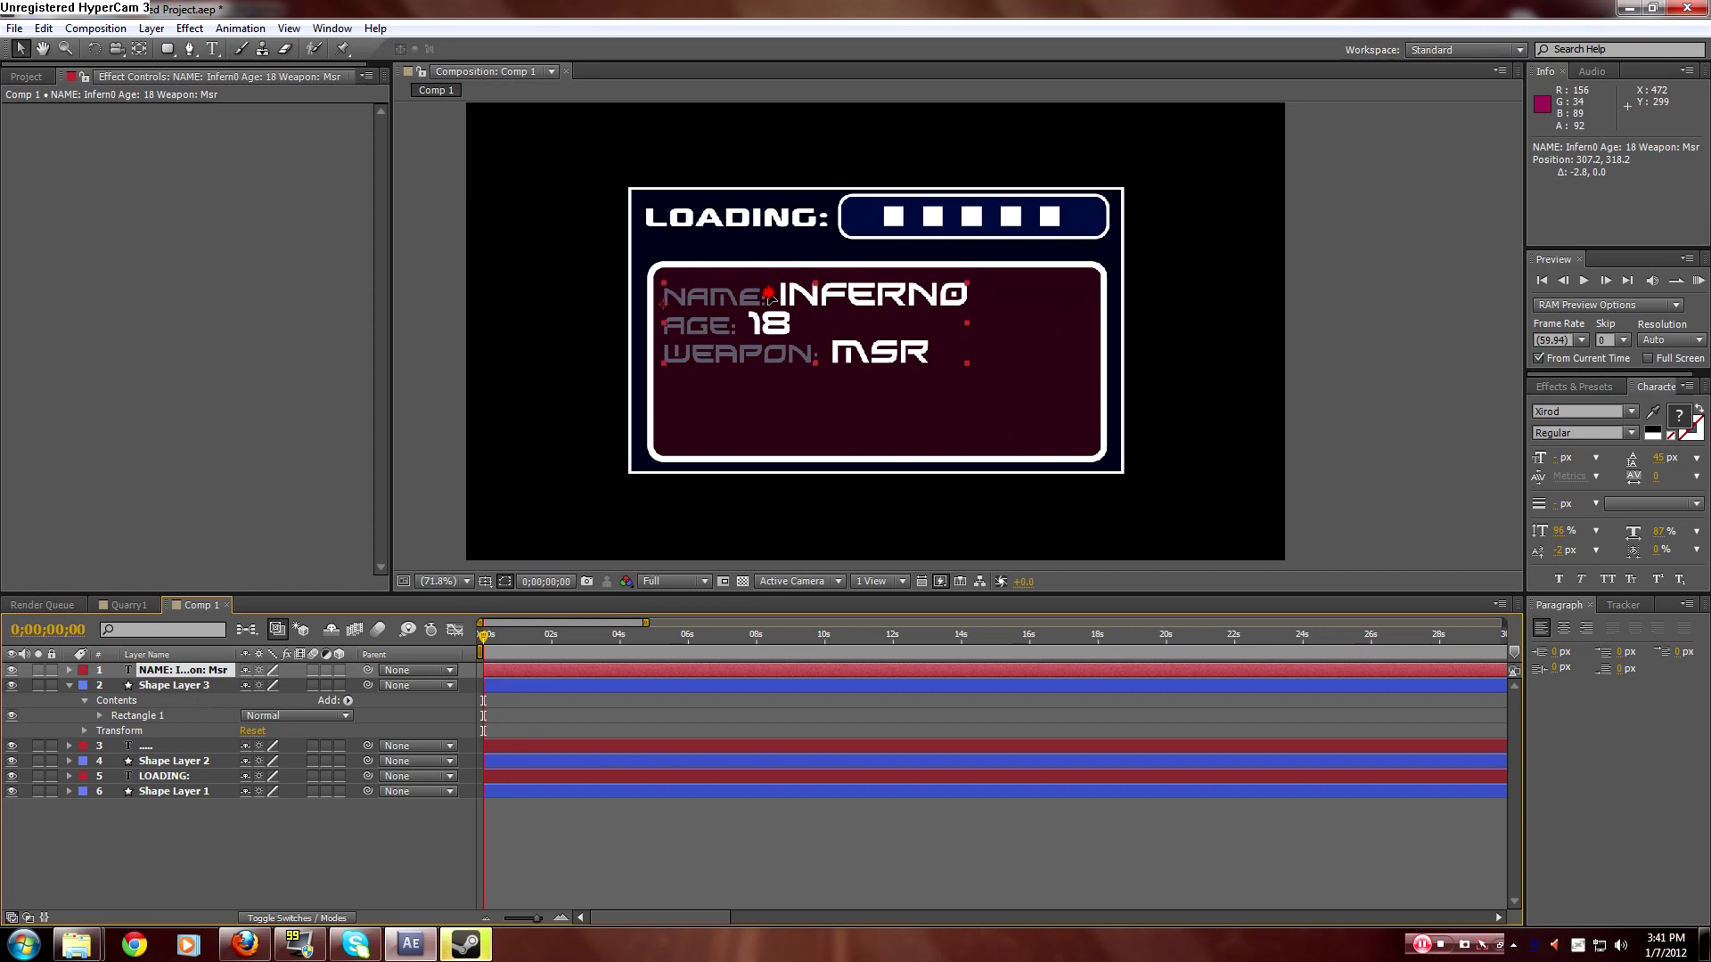
pyautogui.click(889, 841)
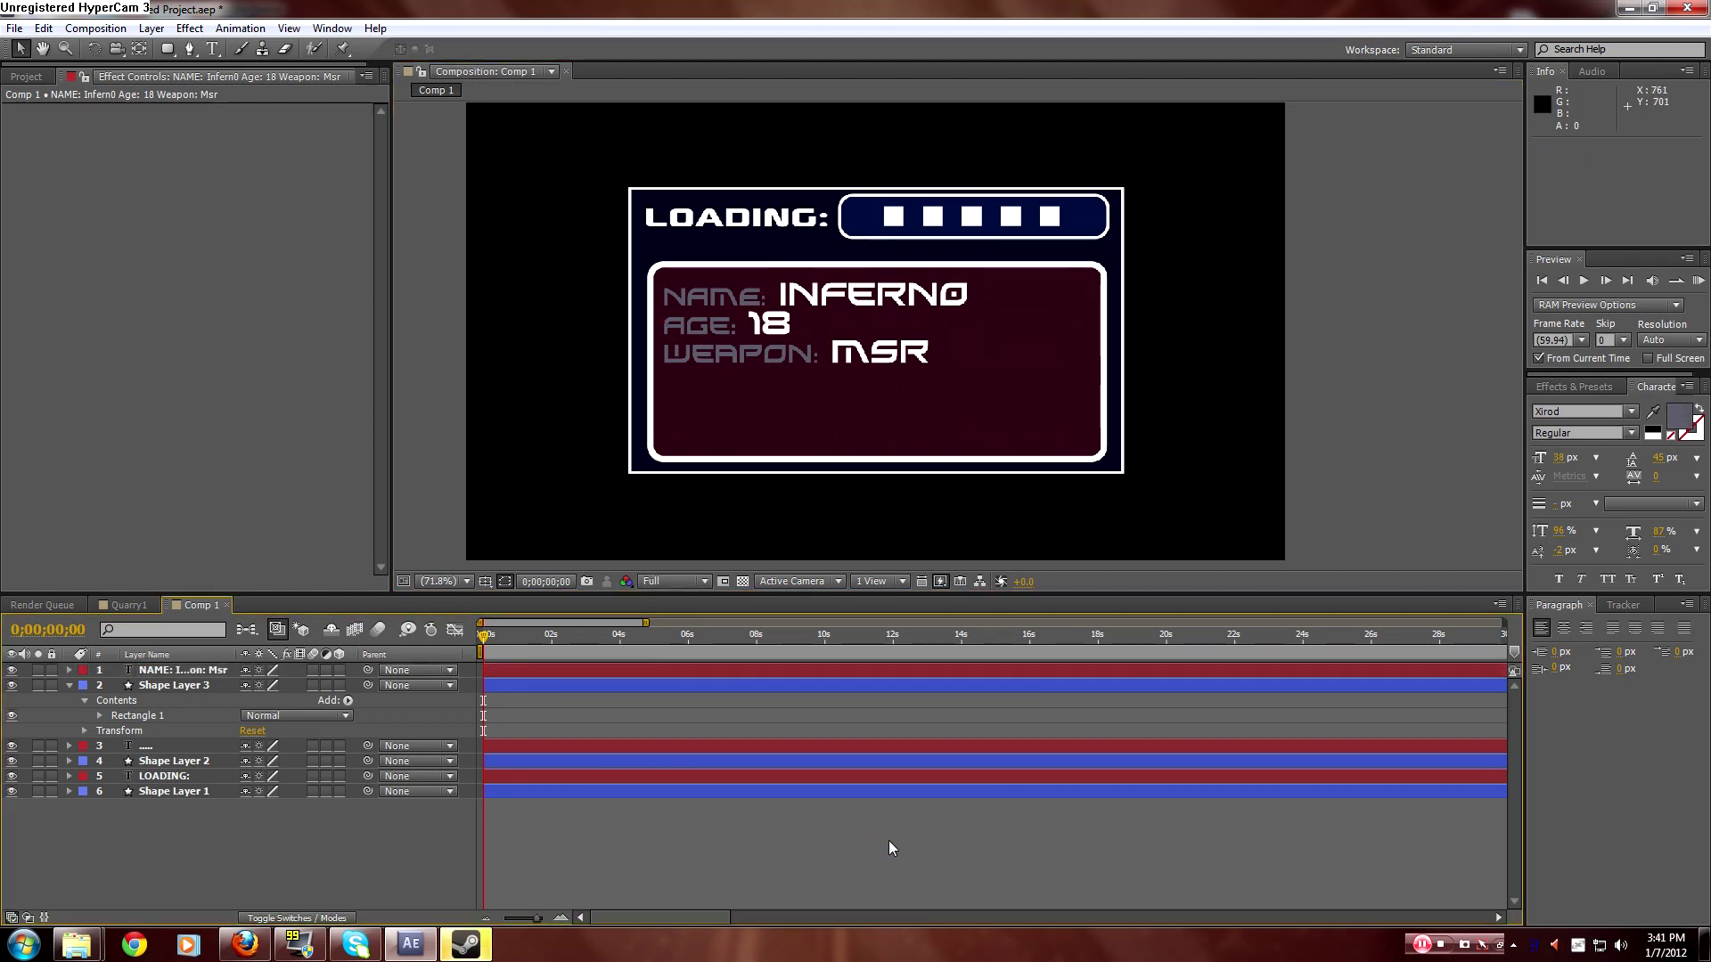
pyautogui.click(467, 945)
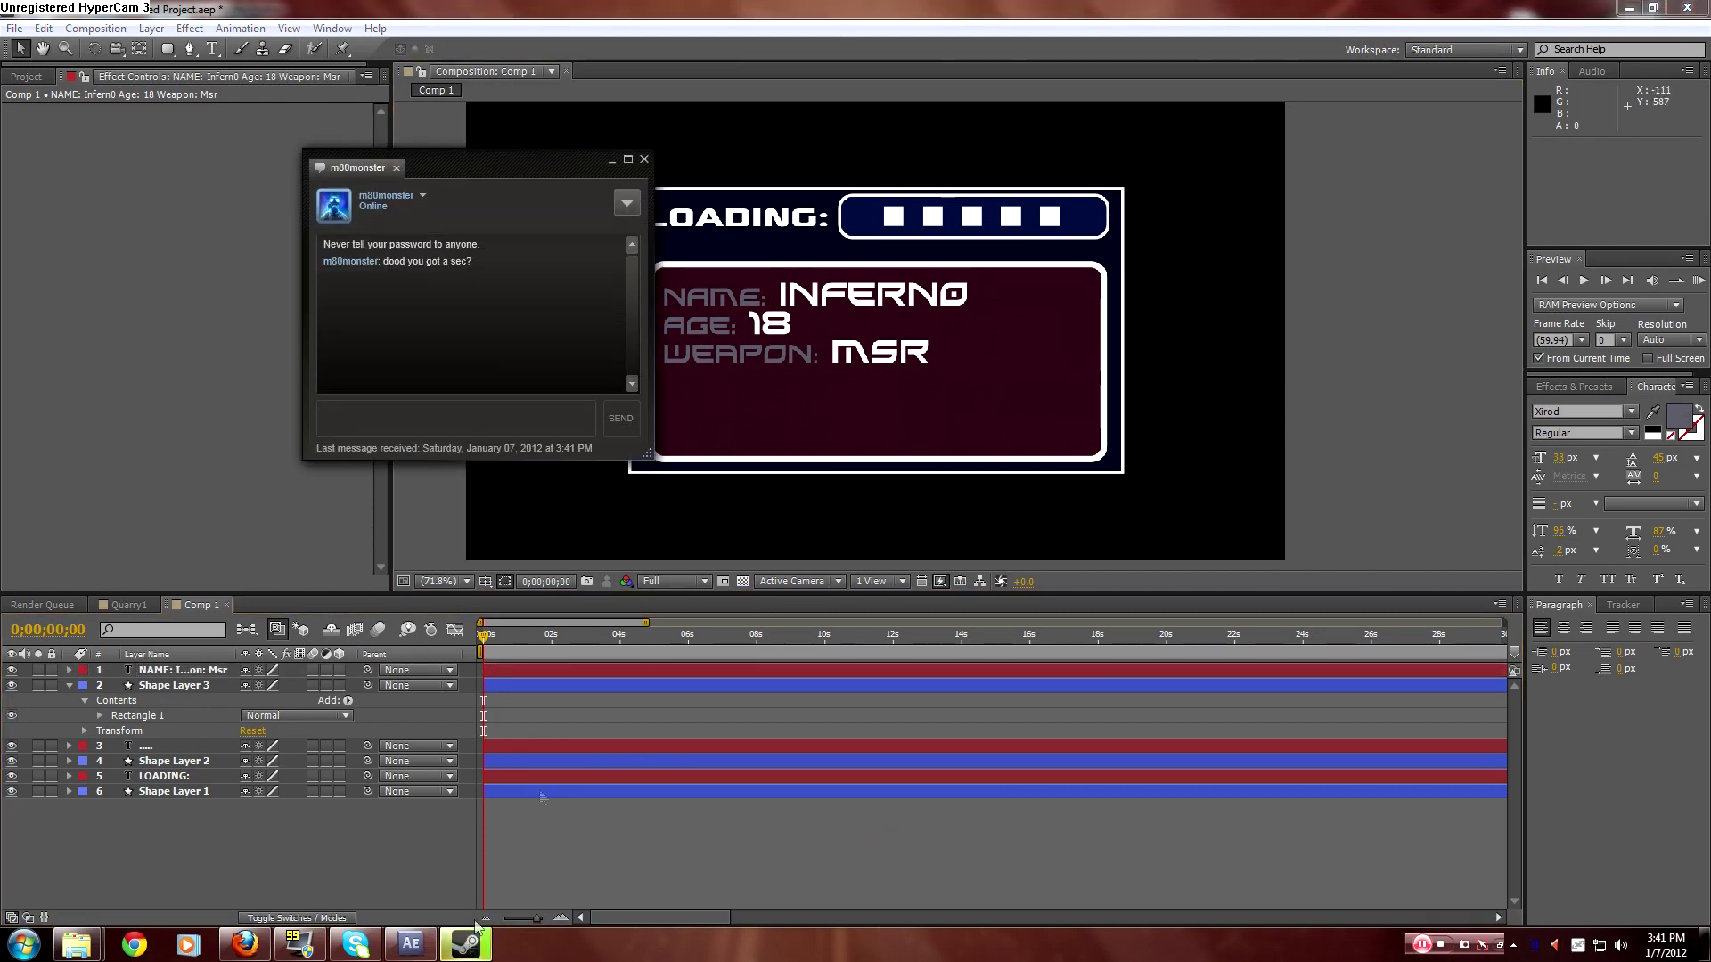
pyautogui.click(611, 161)
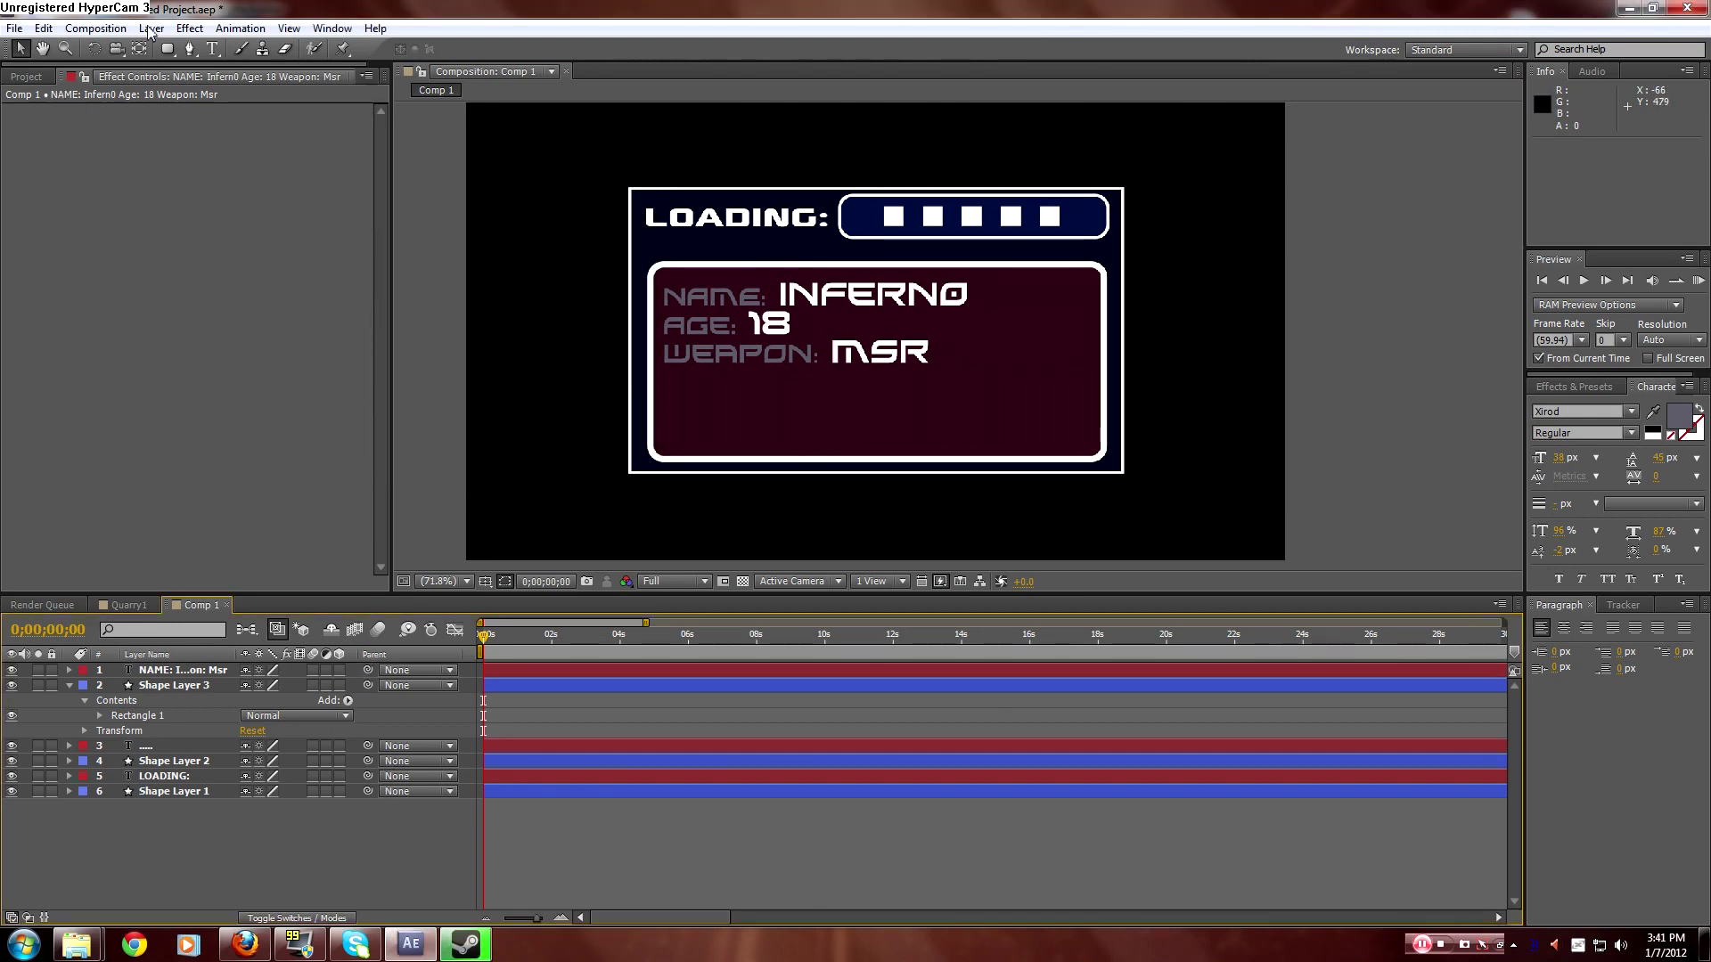
# Draw a white-stroked rectangle with no fill, about 862 by 515 px, around the whole loading frame on a new shape layer.
pyautogui.moveTo(167, 49); pyautogui.dragTo(223, 51)
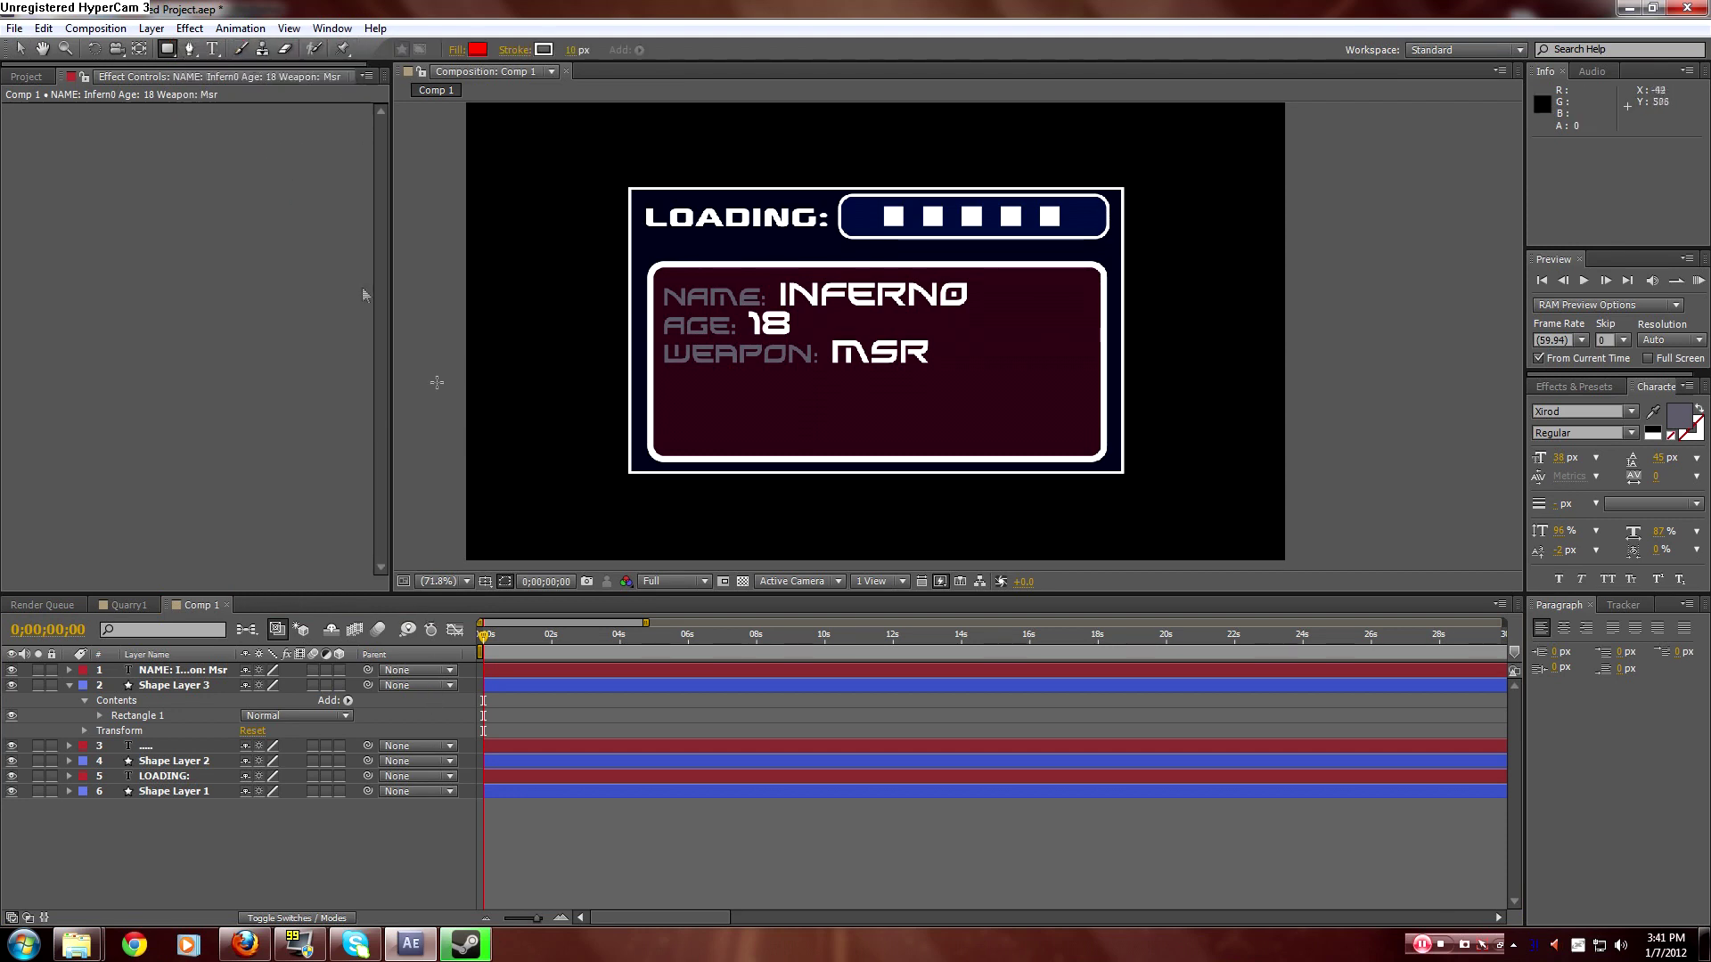
pyautogui.click(244, 860)
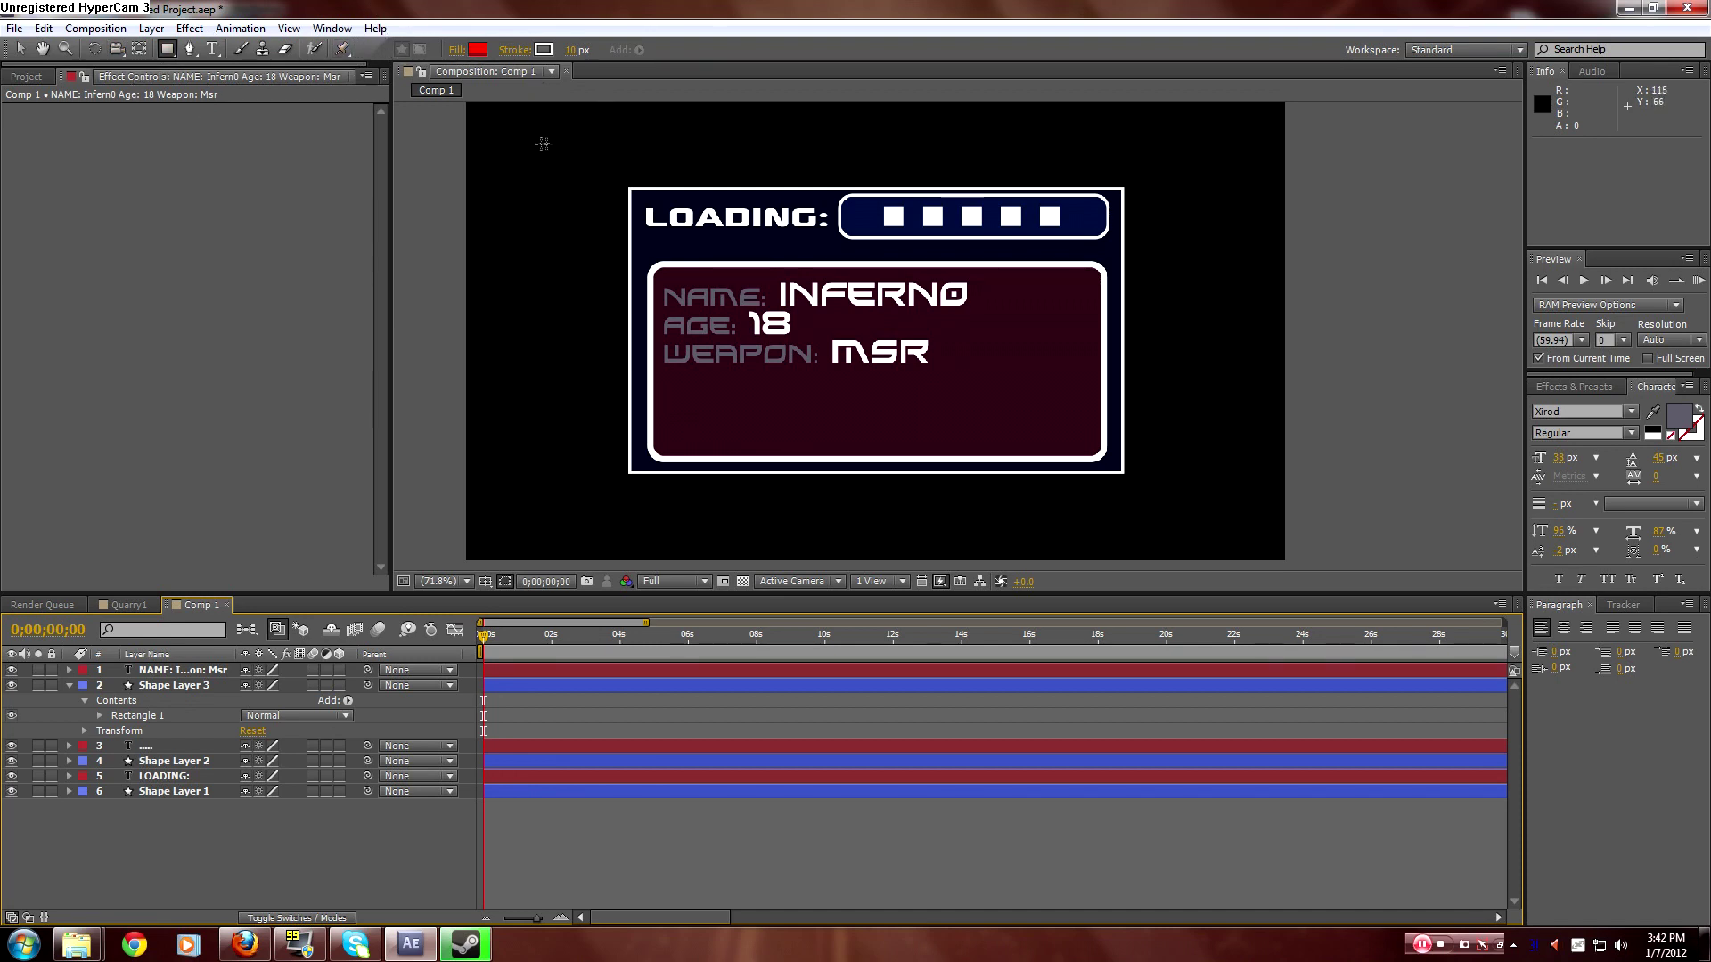
pyautogui.click(472, 51)
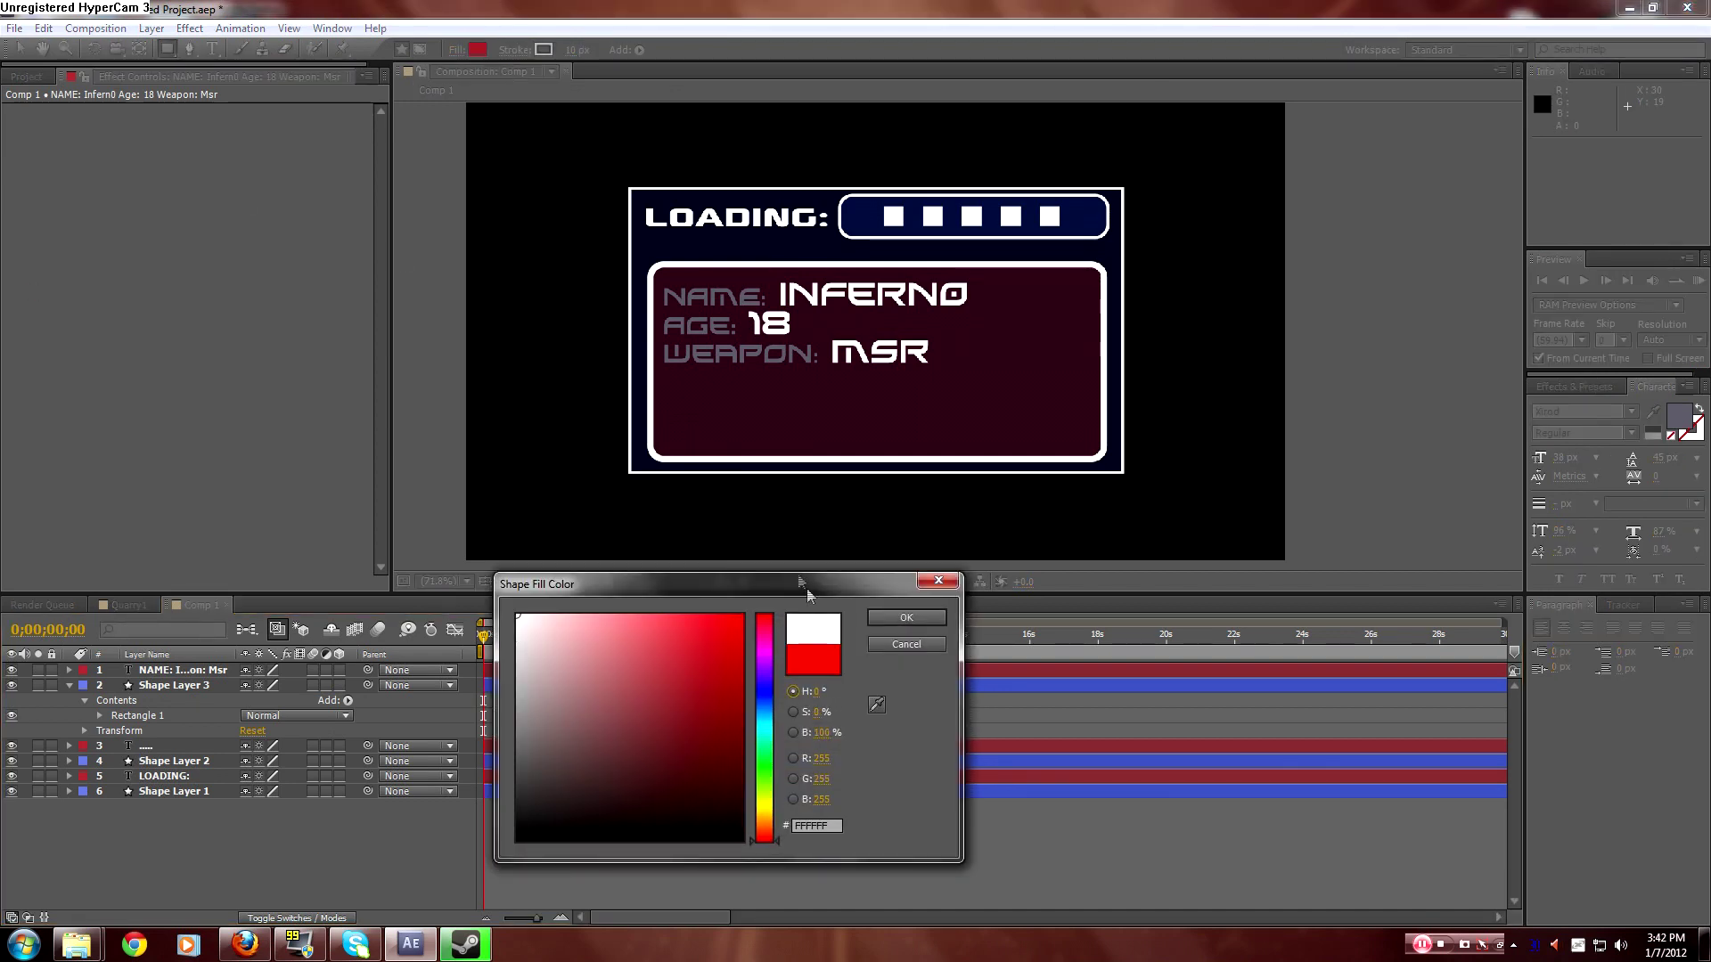
pyautogui.click(905, 644)
pyautogui.click(457, 50)
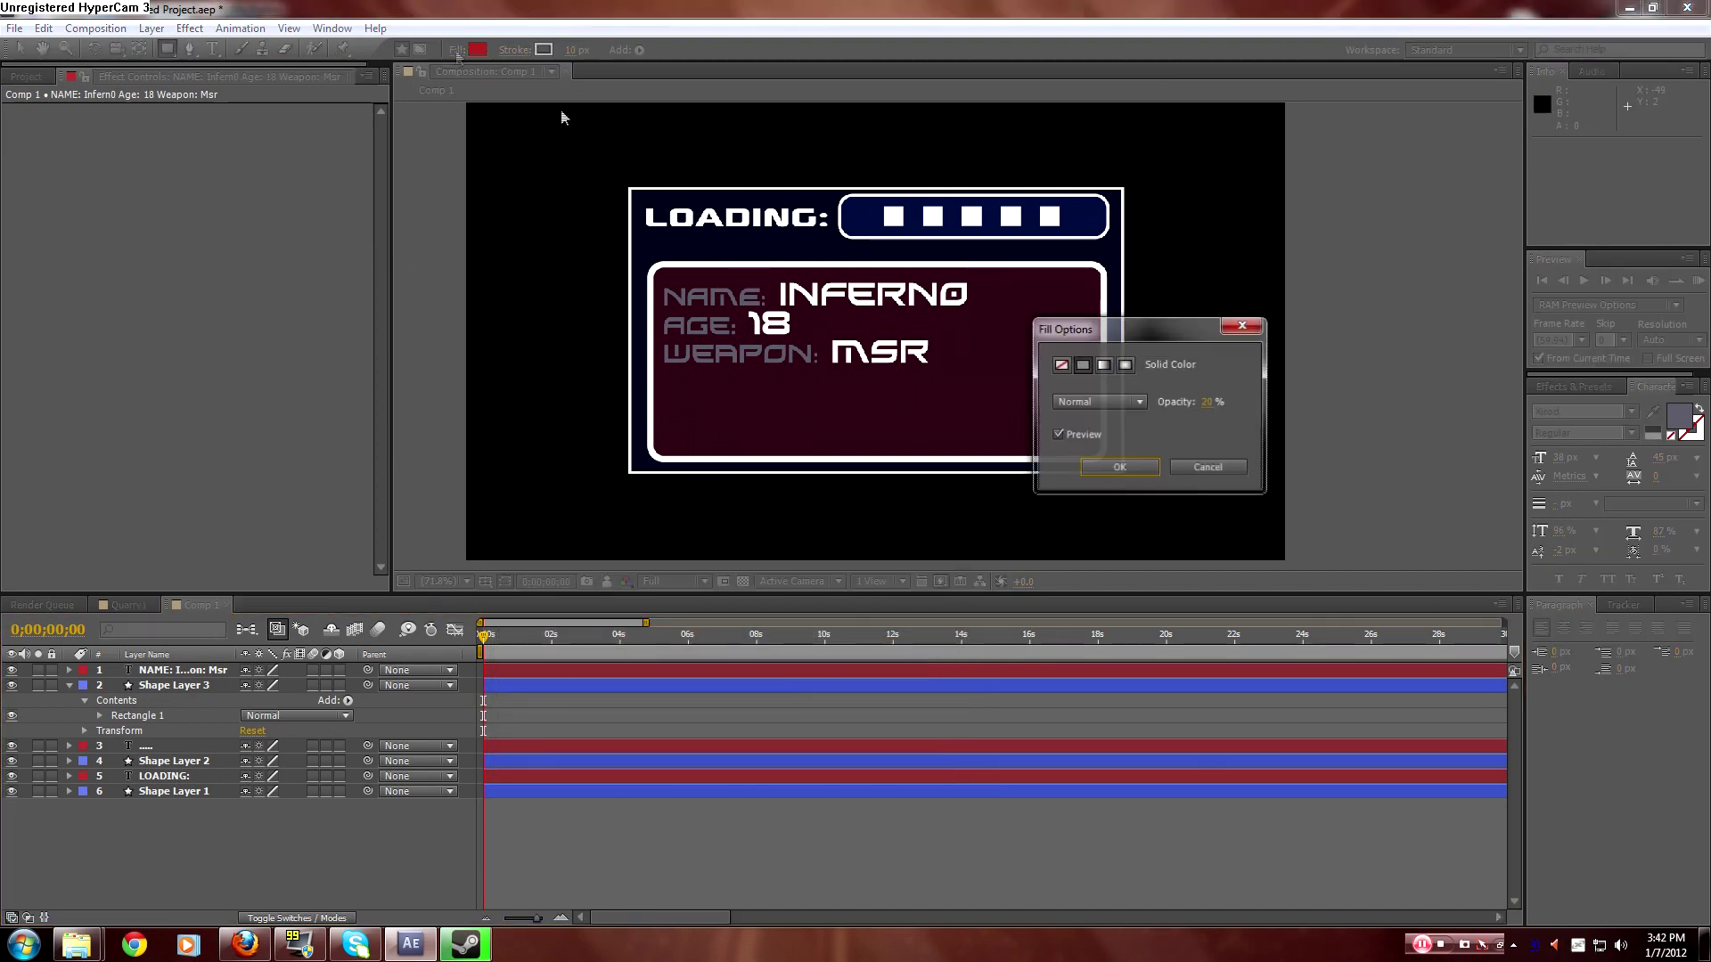
pyautogui.click(1060, 365)
pyautogui.click(1119, 467)
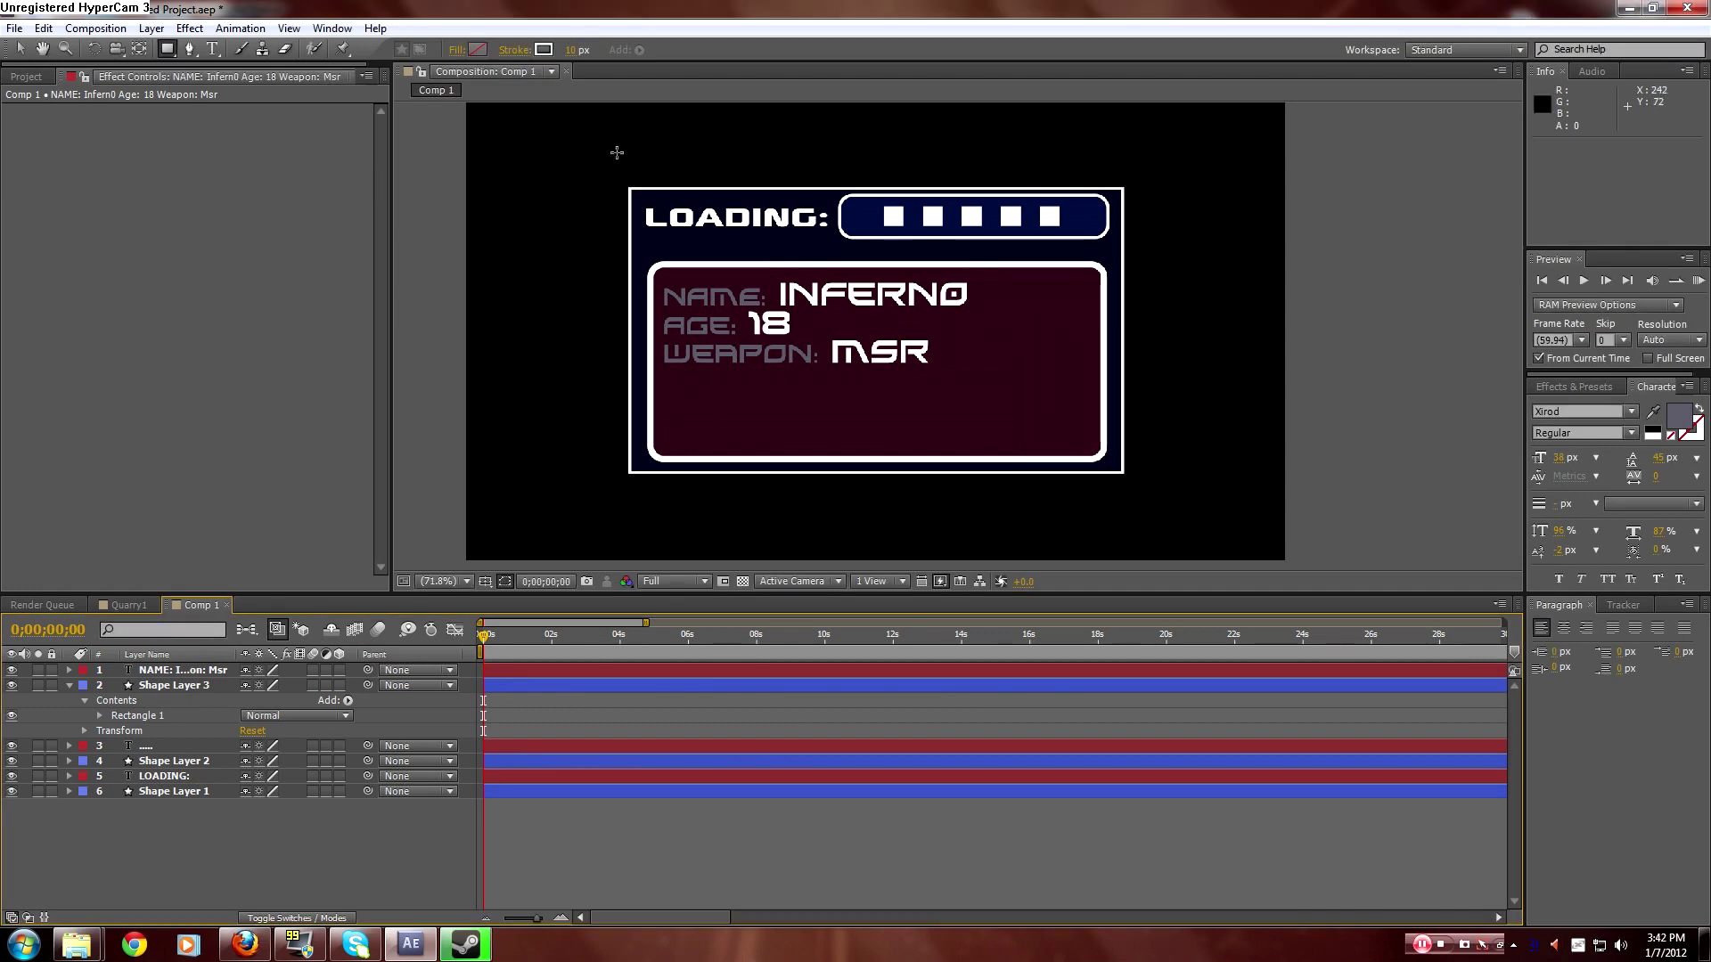
pyautogui.moveTo(596, 165)
pyautogui.mouseDown()
pyautogui.moveTo(859, 259)
pyautogui.moveTo(1108, 489)
pyautogui.moveTo(1147, 496)
pyautogui.mouseUp()
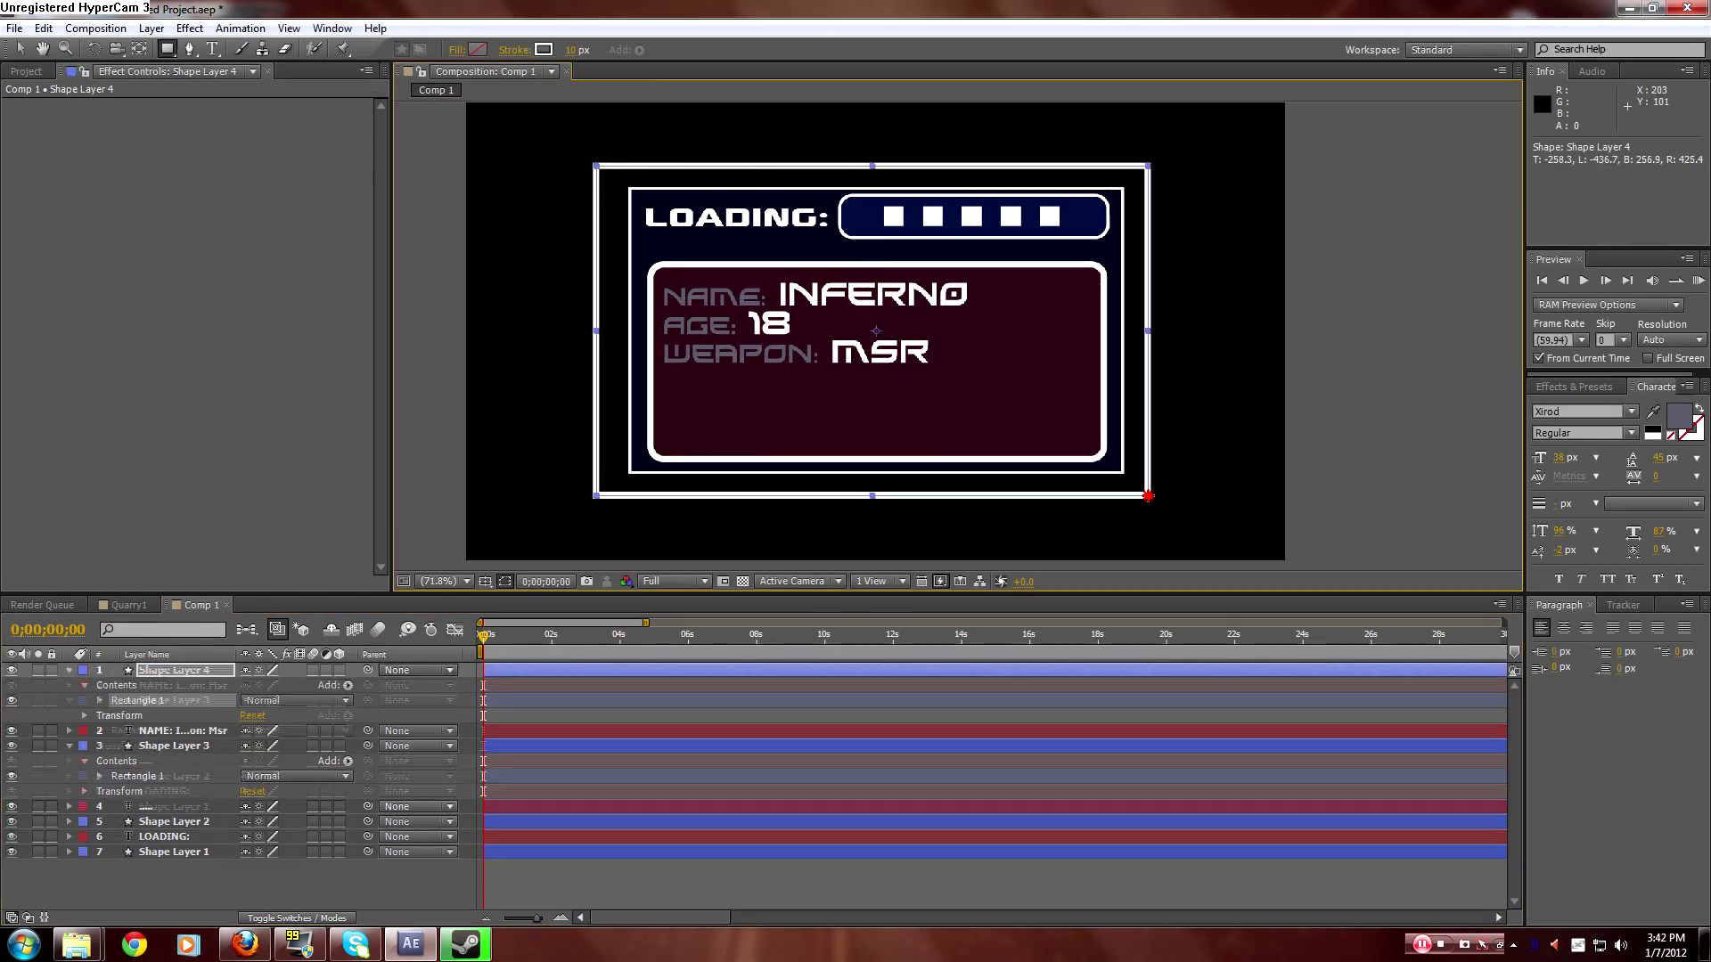
pyautogui.click(958, 871)
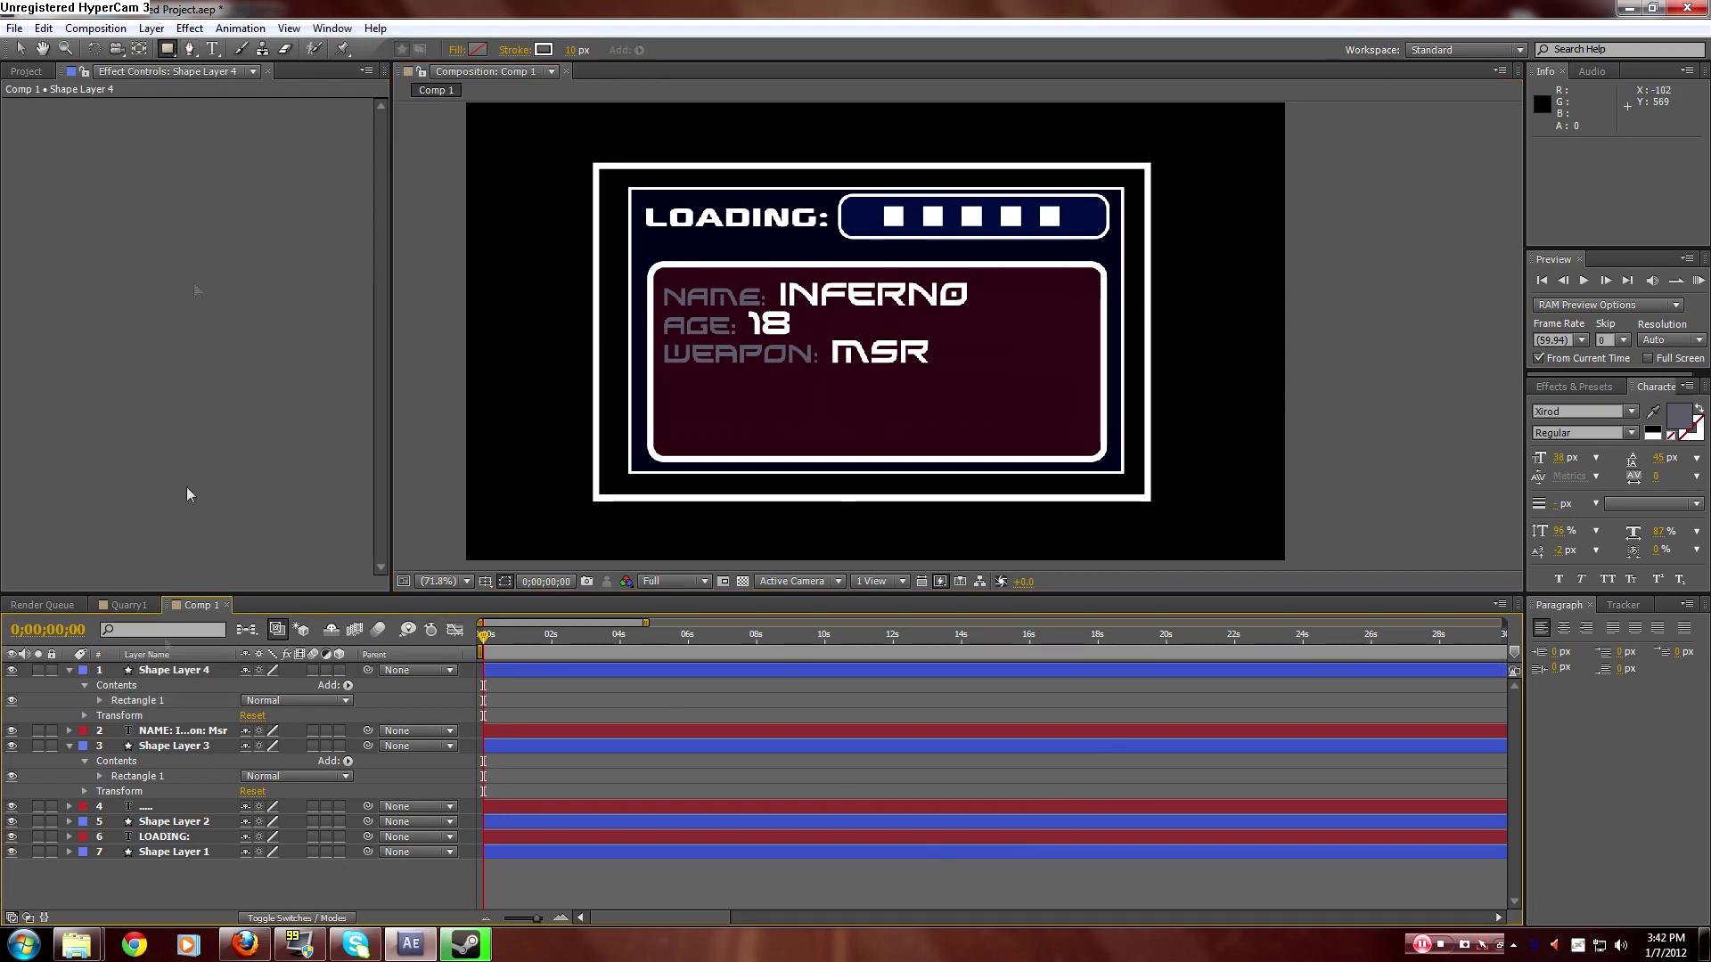
# Cut the middle of the outer rectangle's vertical sides with a rectangular mask about 940 by 327 px, set to Subtract.
pyautogui.click(172, 672)
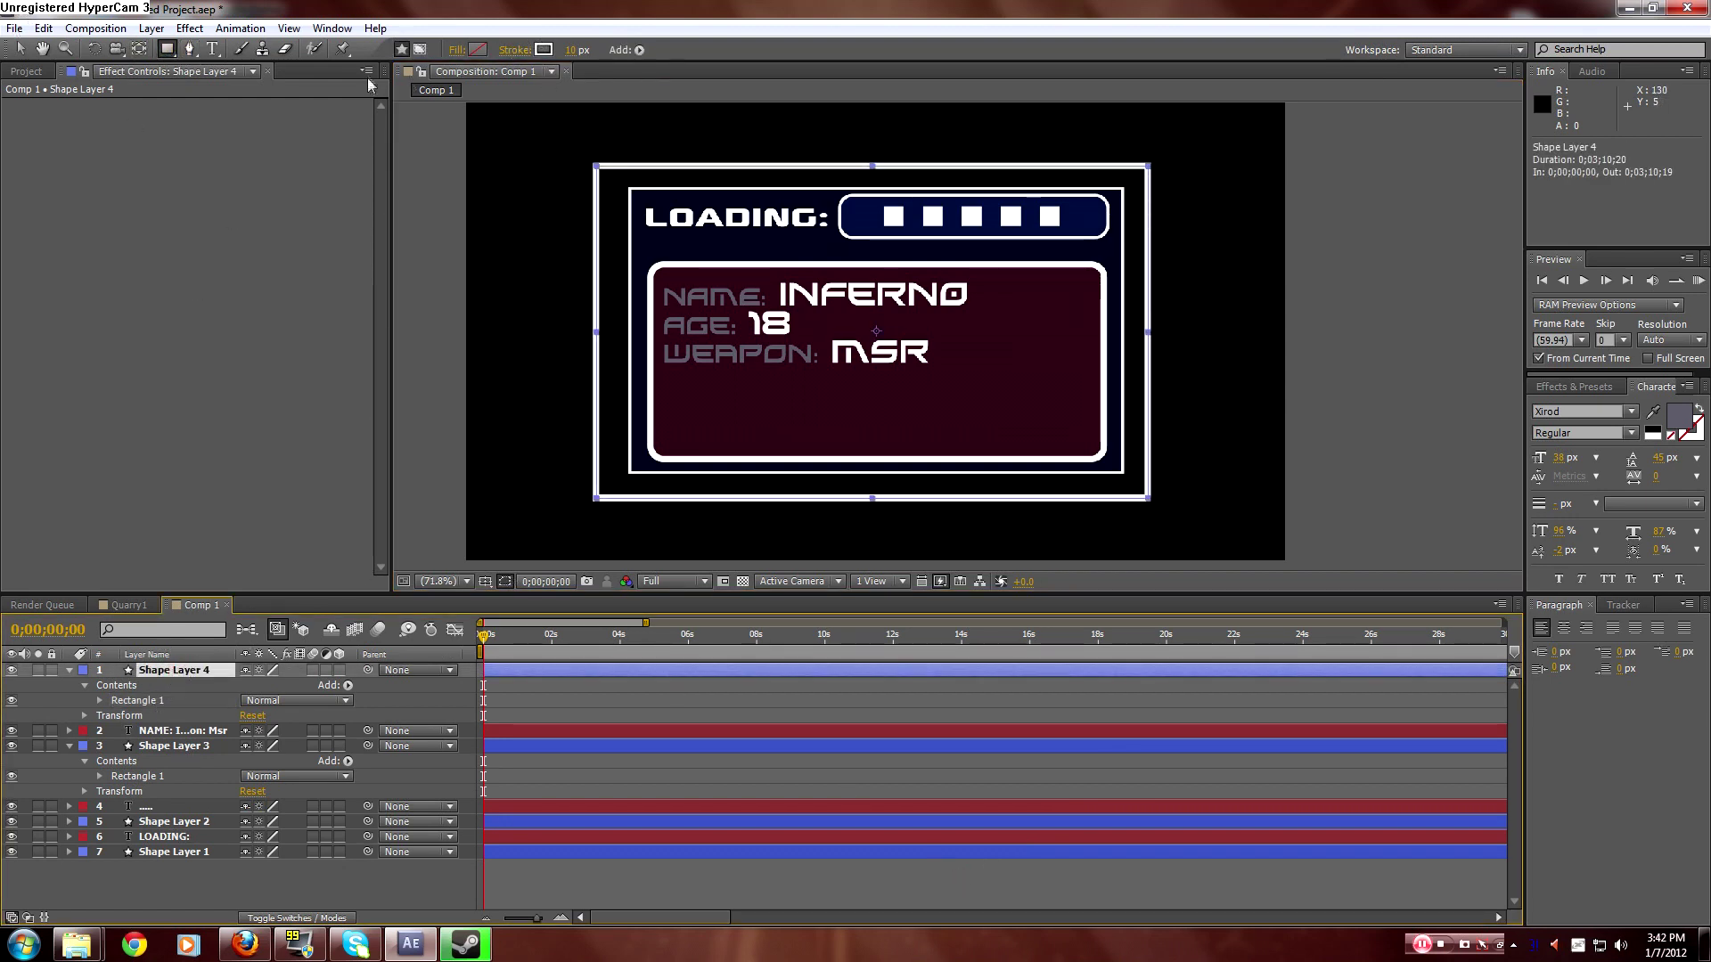
pyautogui.click(420, 49)
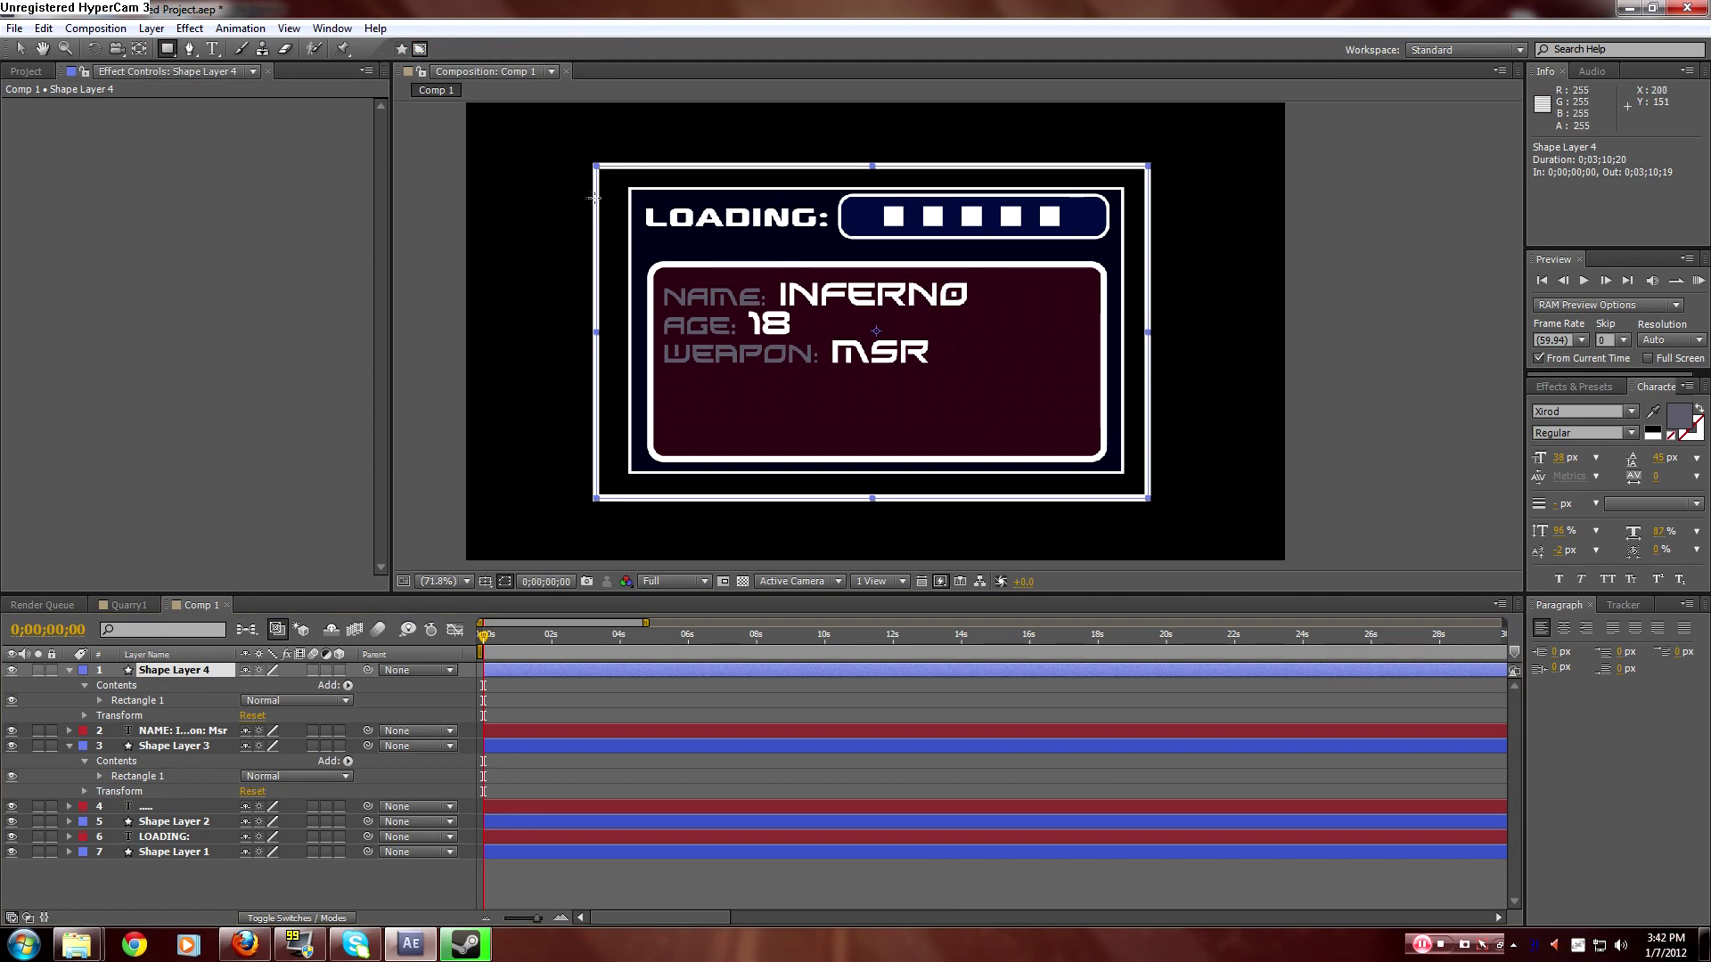
pyautogui.moveTo(576, 228); pyautogui.dragTo(1176, 434)
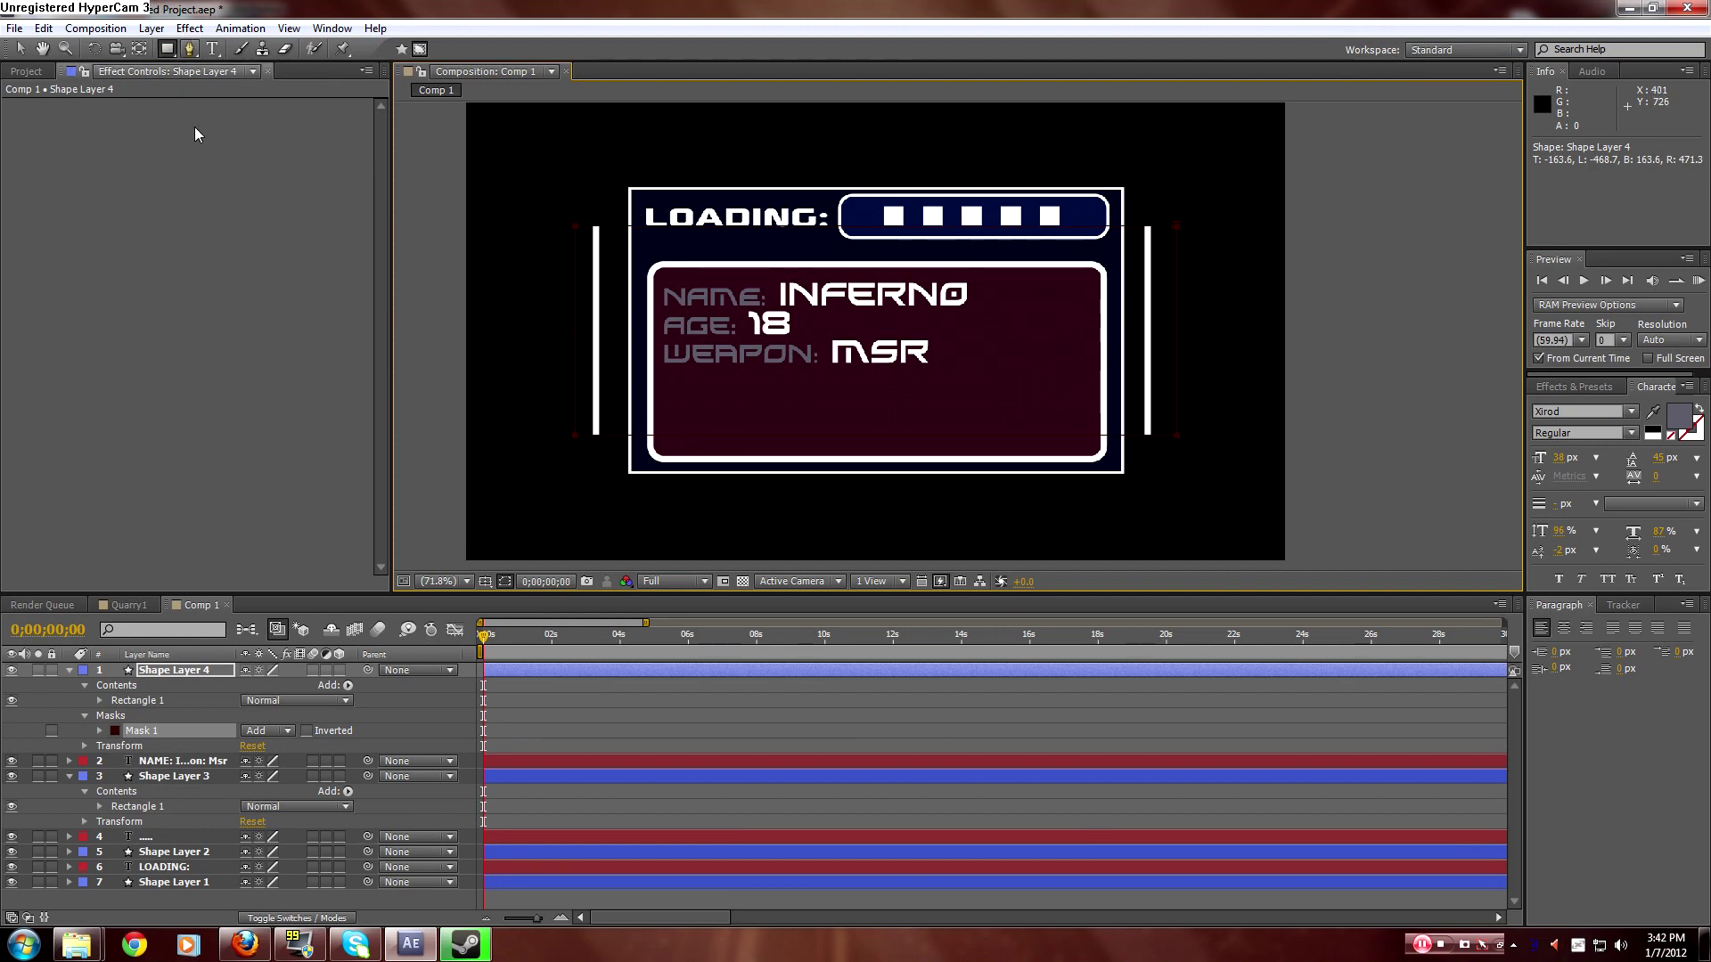
pyautogui.click(281, 737)
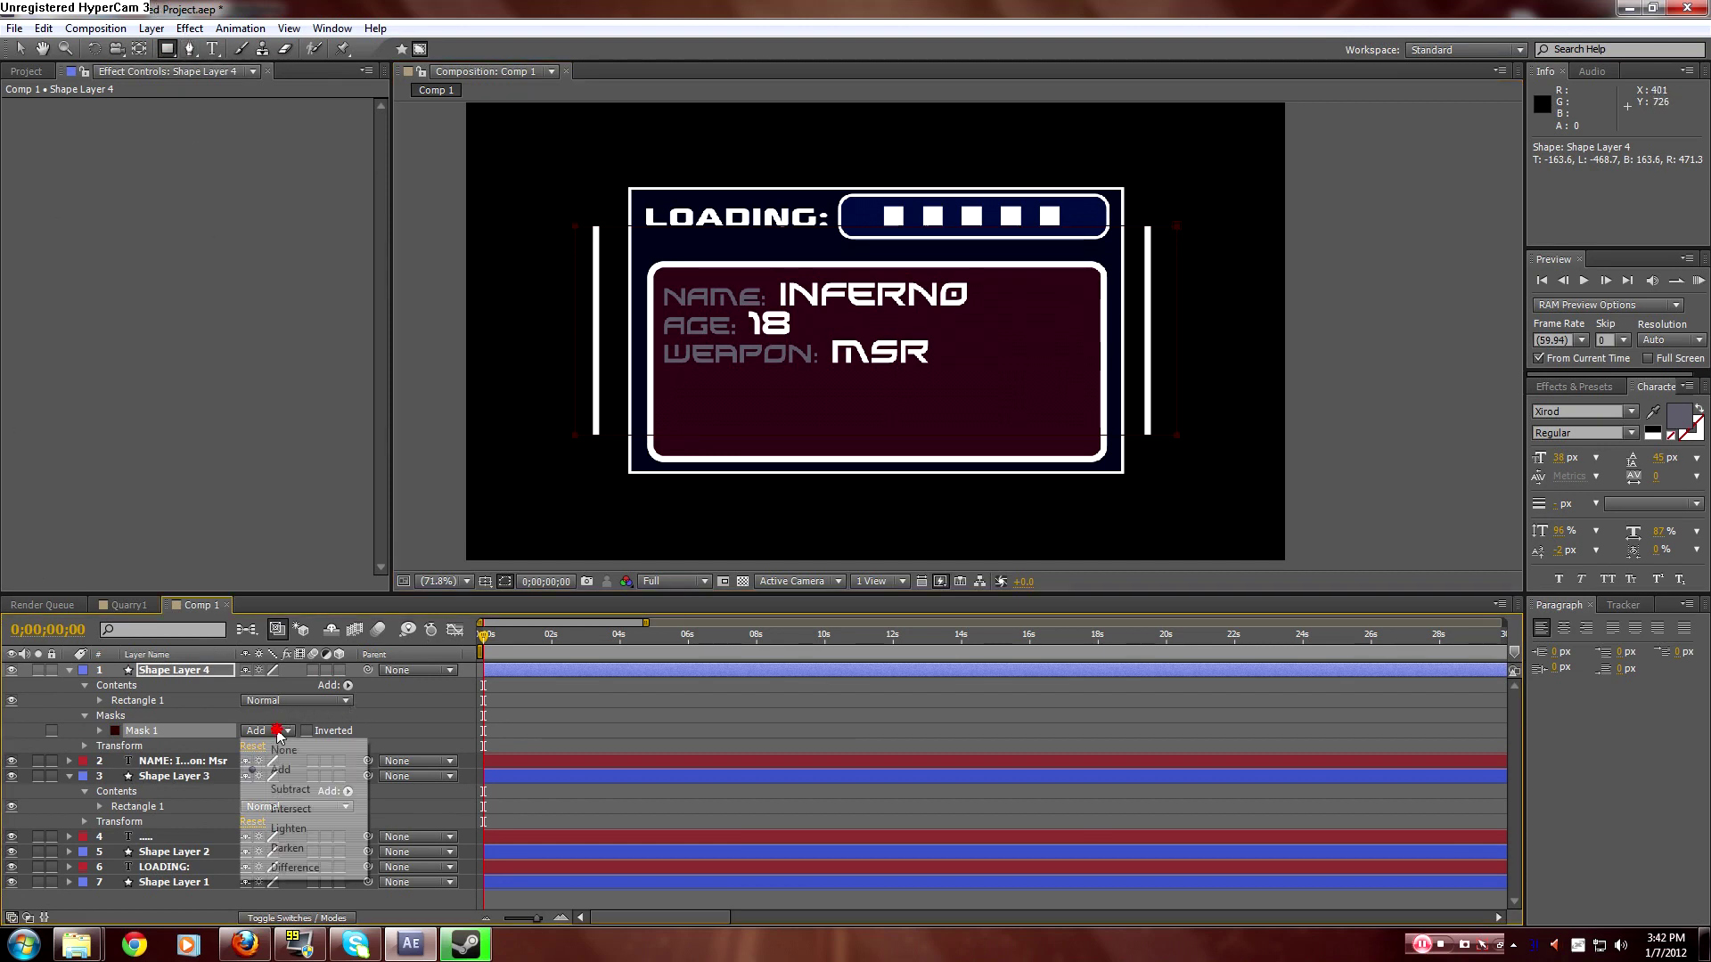
pyautogui.click(272, 781)
pyautogui.click(1222, 371)
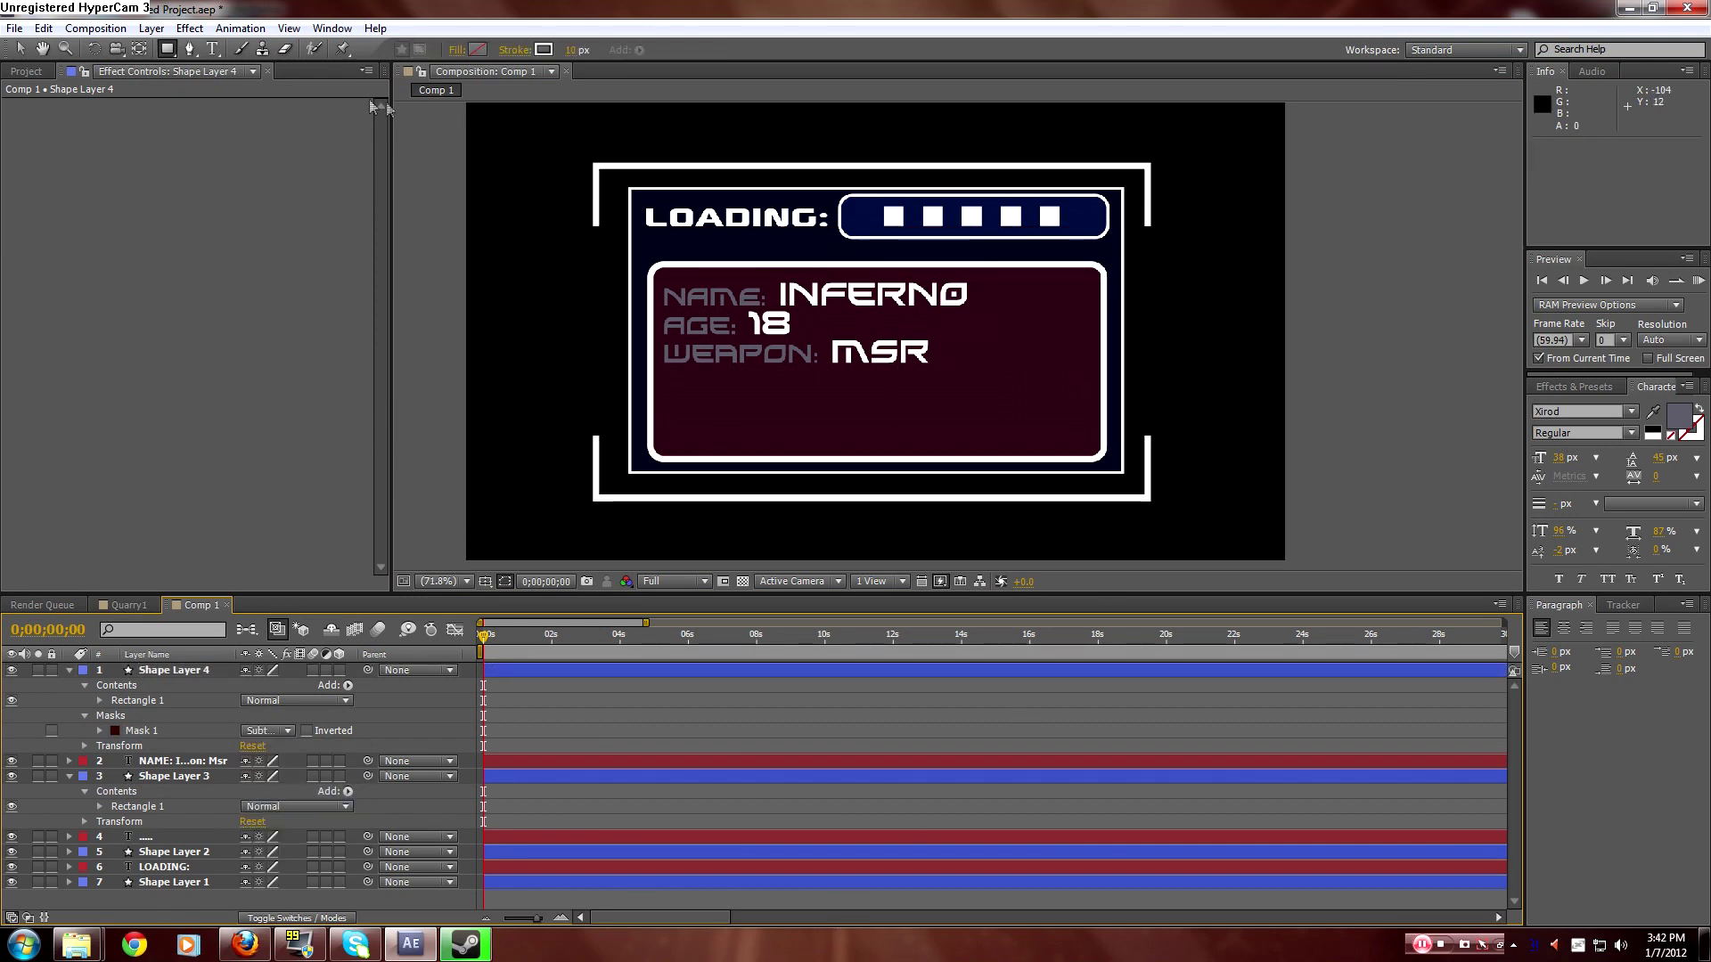
# Collapse the properties of Shape Layer 3 and Shape Layer 4, and switch to the Quarry1 composition.
pyautogui.click(70, 776)
pyautogui.click(69, 670)
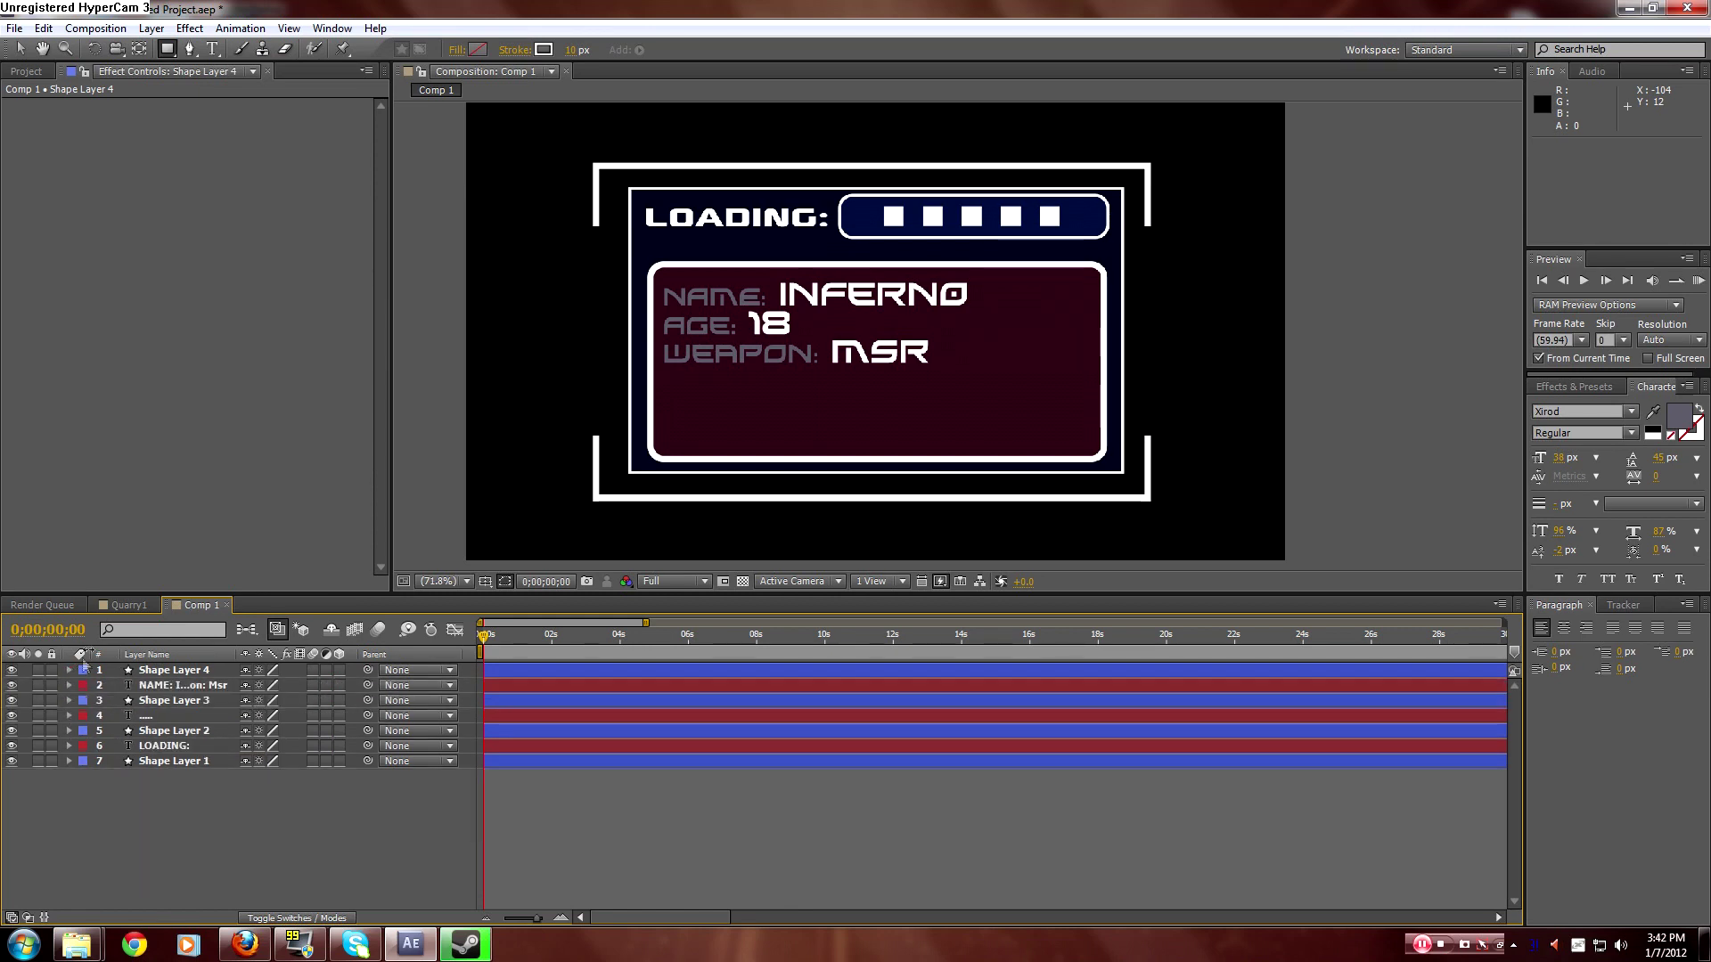
pyautogui.click(130, 605)
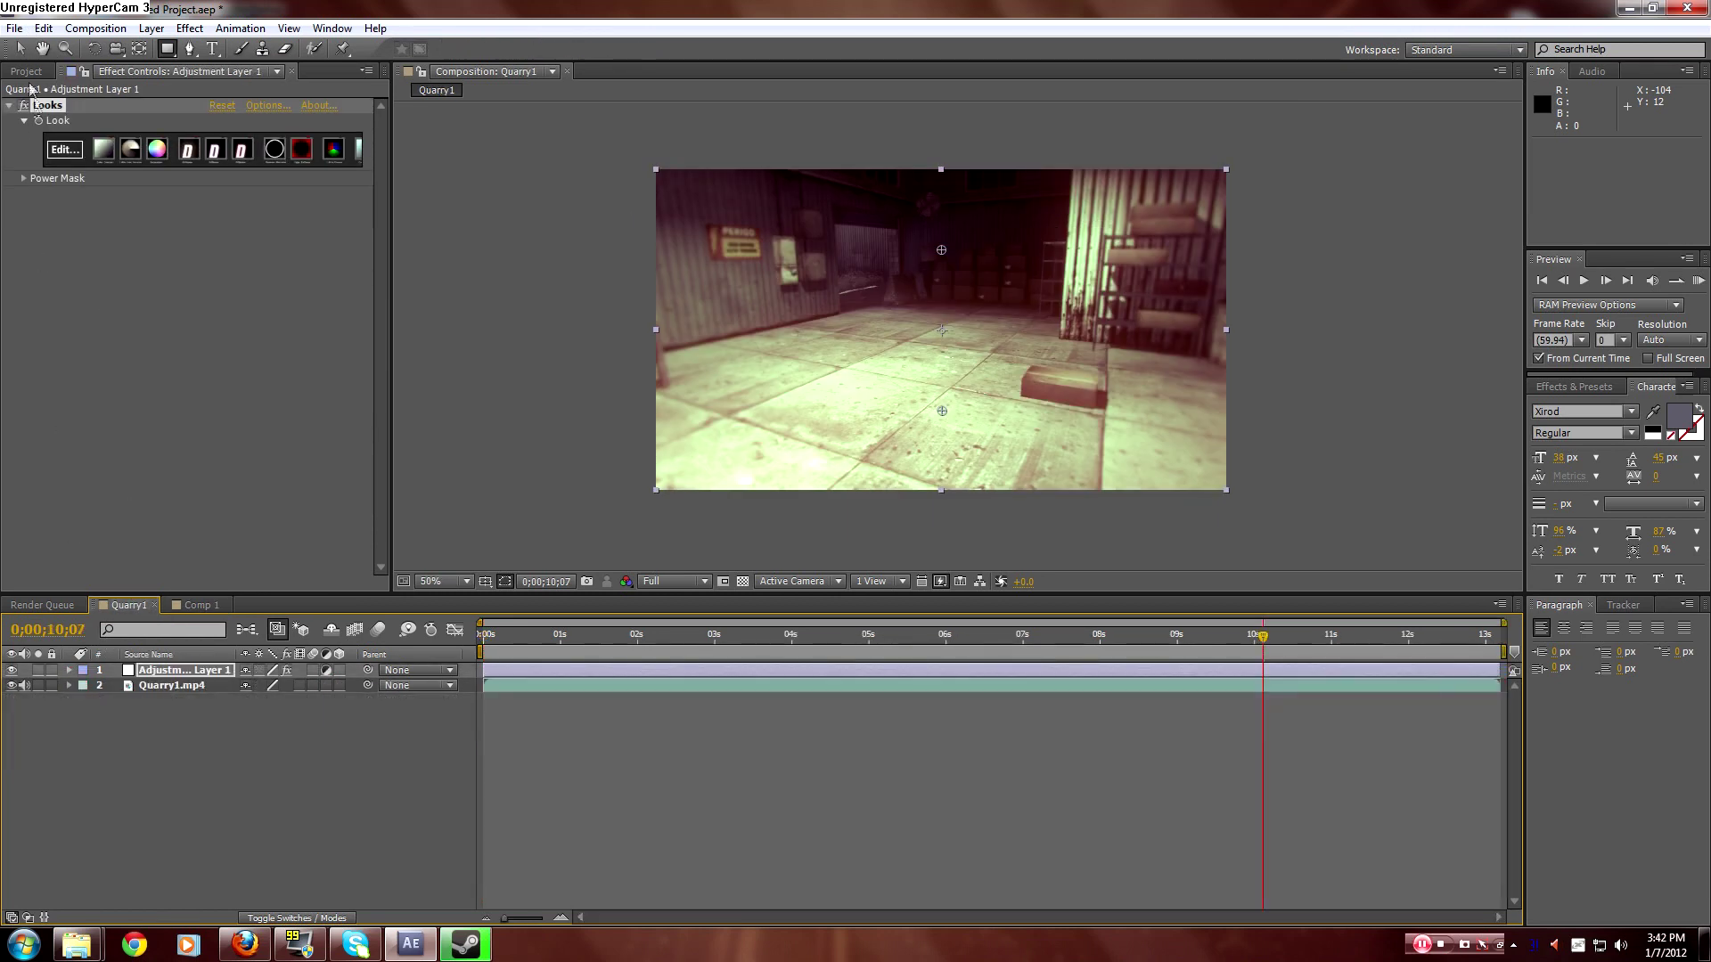
# Add Comp 1 to the Quarry1 composition and place it between Adjustment Layer 1 and Quarry1.mp4.
pyautogui.click(26, 70)
pyautogui.click(94, 351)
pyautogui.moveTo(64, 233); pyautogui.dragTo(205, 669)
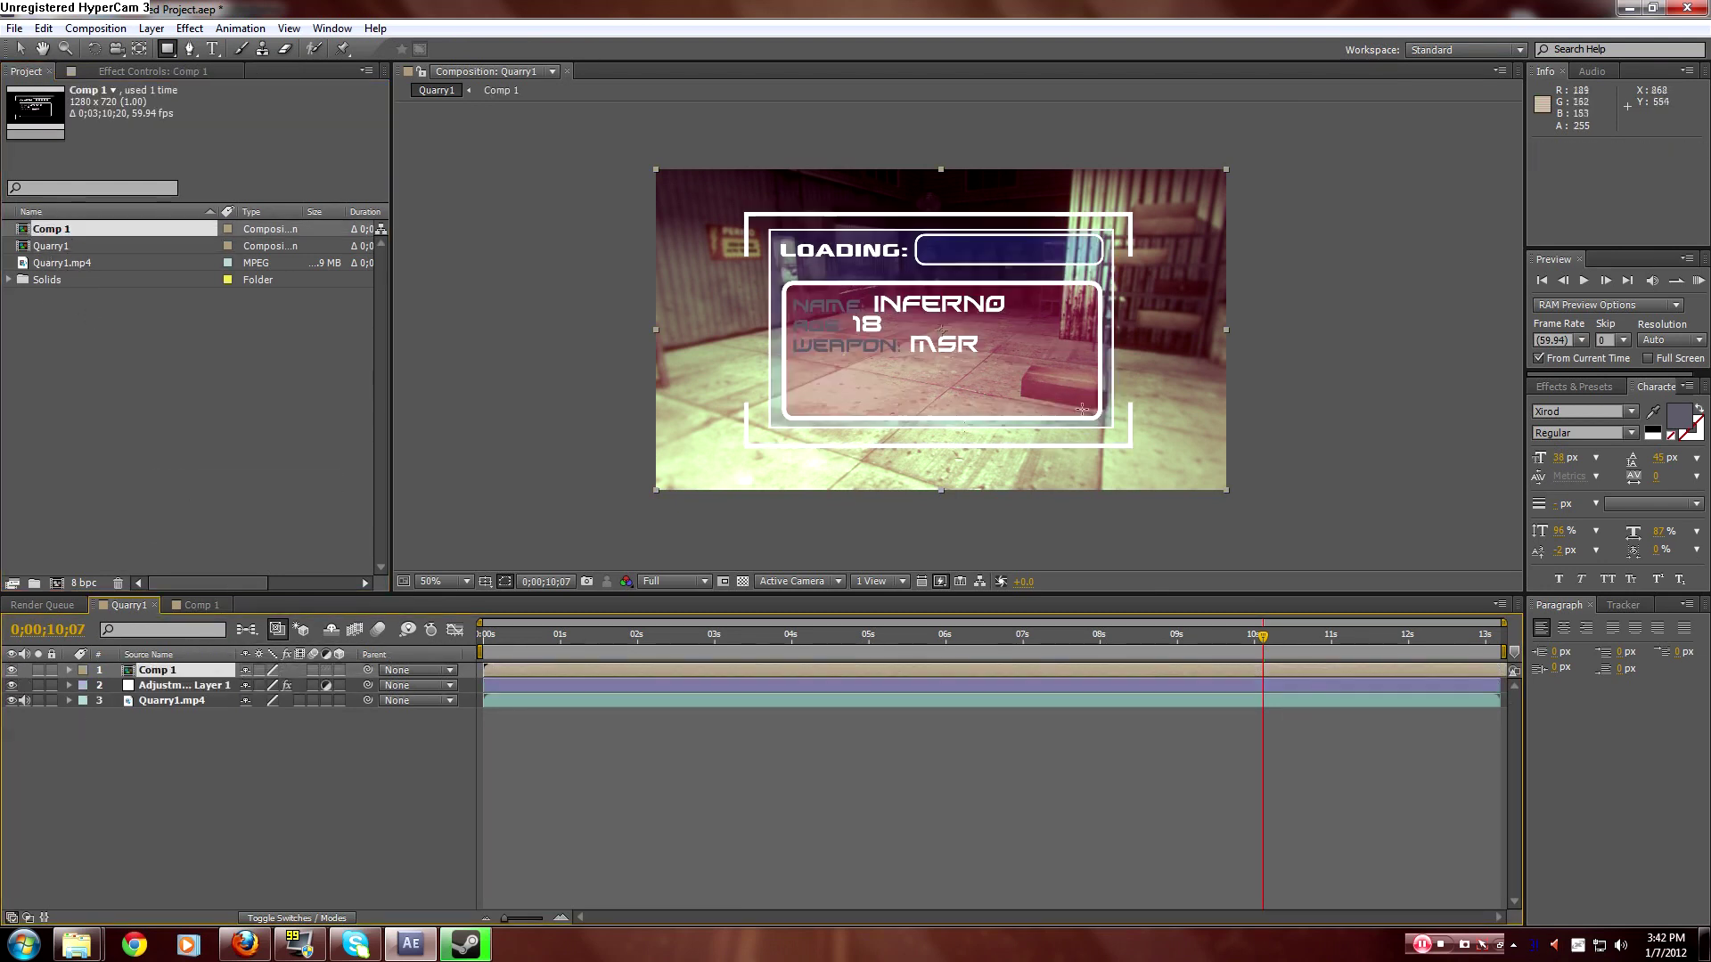
pyautogui.click(167, 676)
pyautogui.moveTo(167, 675); pyautogui.dragTo(167, 704)
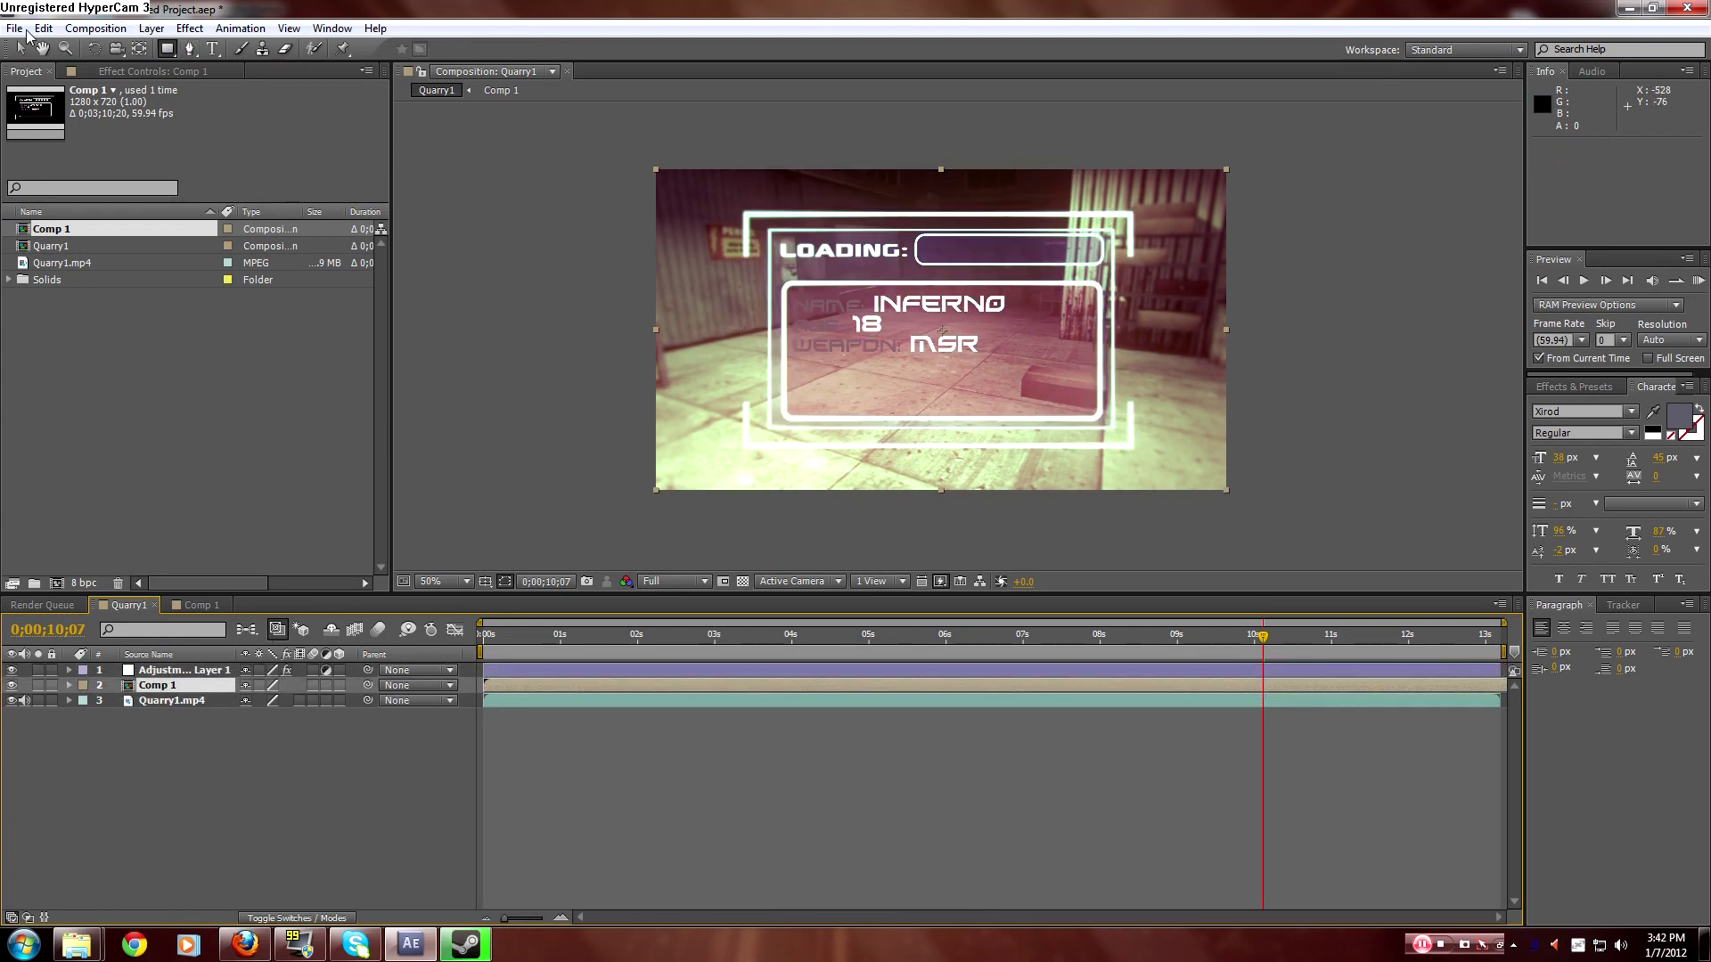
# Make the Comp 1 layer three-dimensional and expand its Transform properties.
pyautogui.click(19, 48)
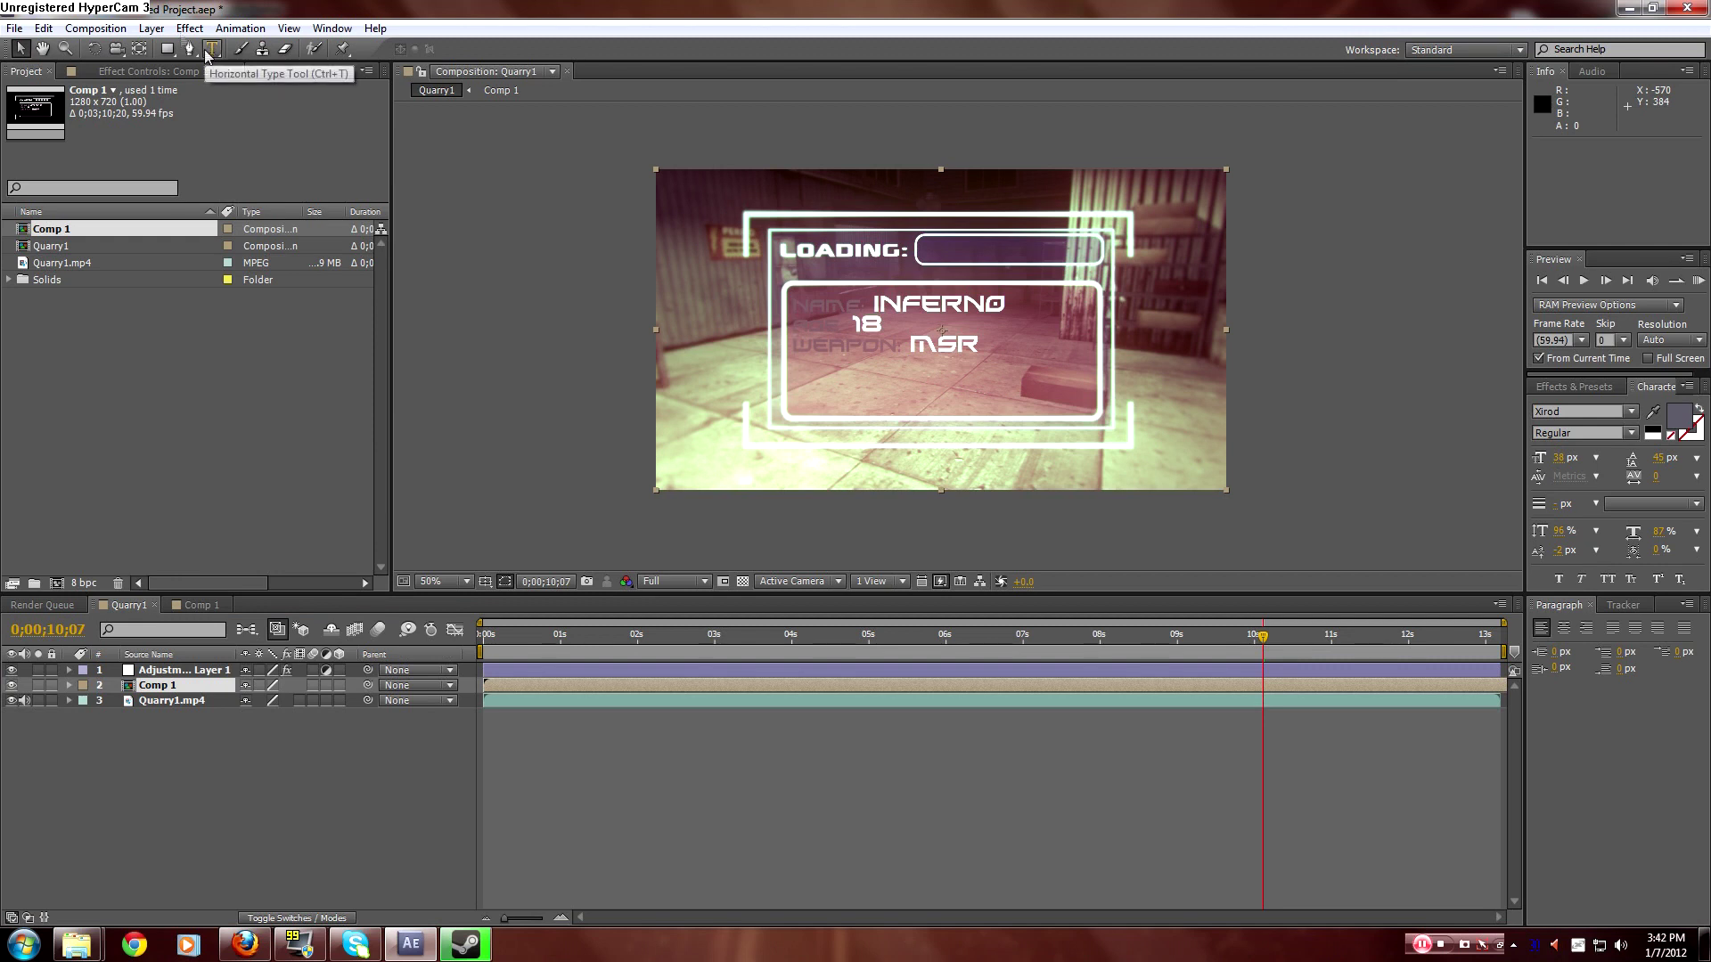
pyautogui.click(340, 686)
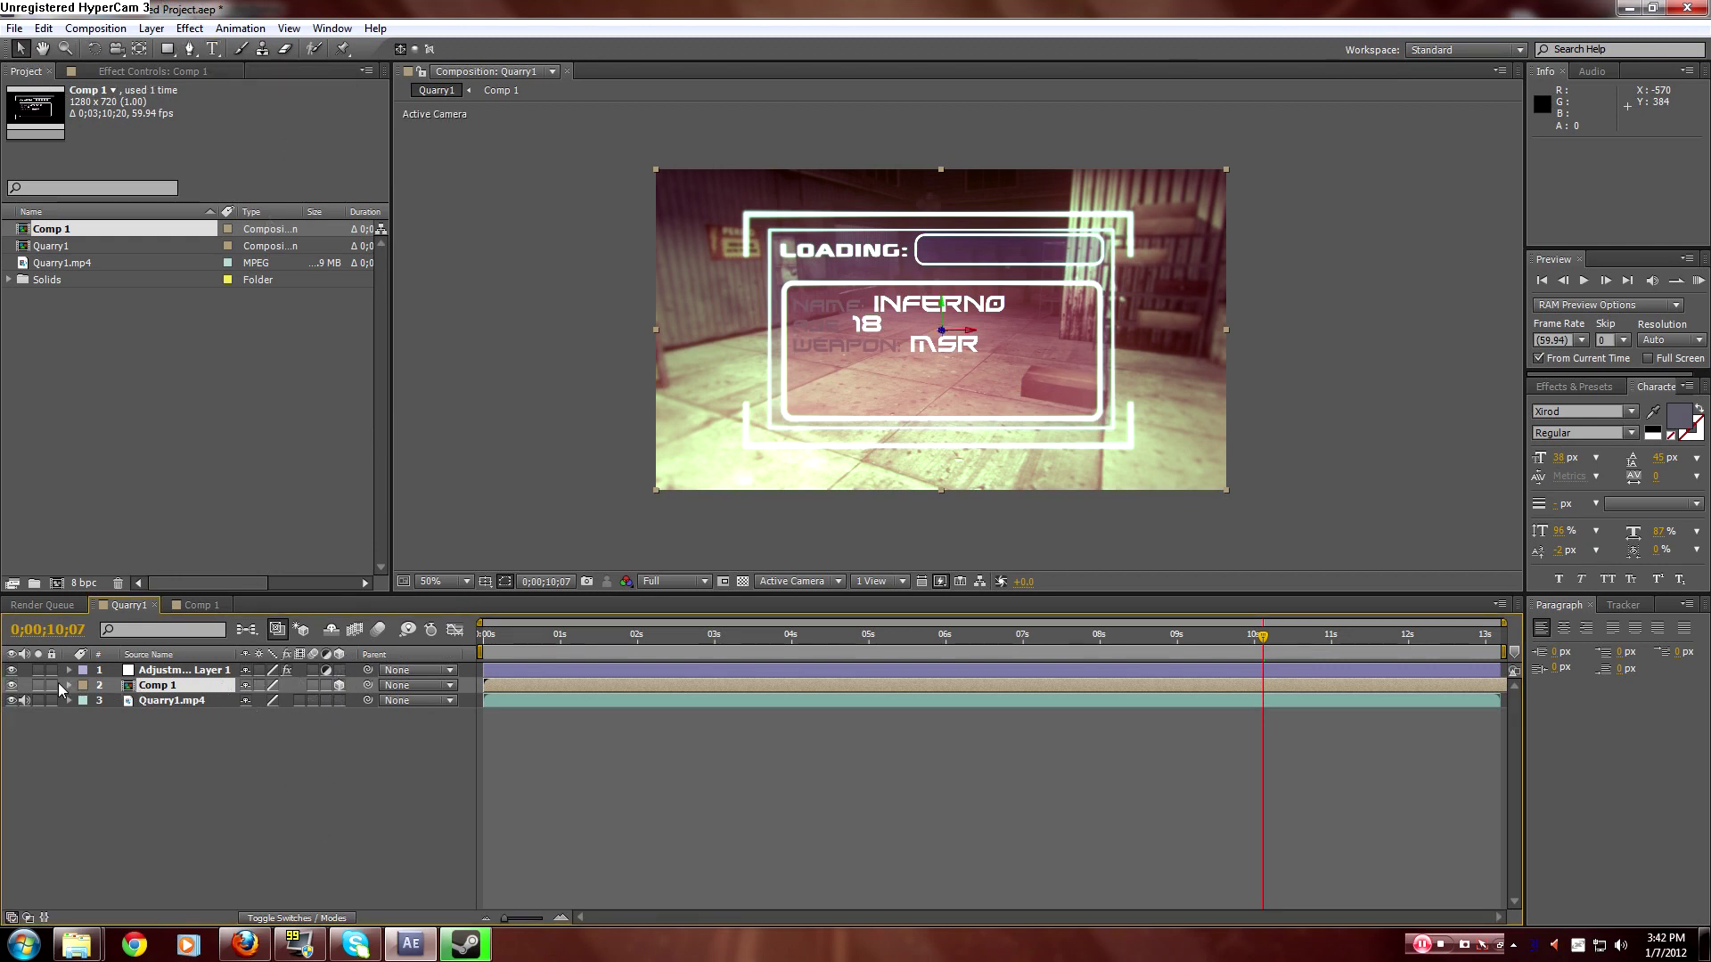
pyautogui.click(69, 685)
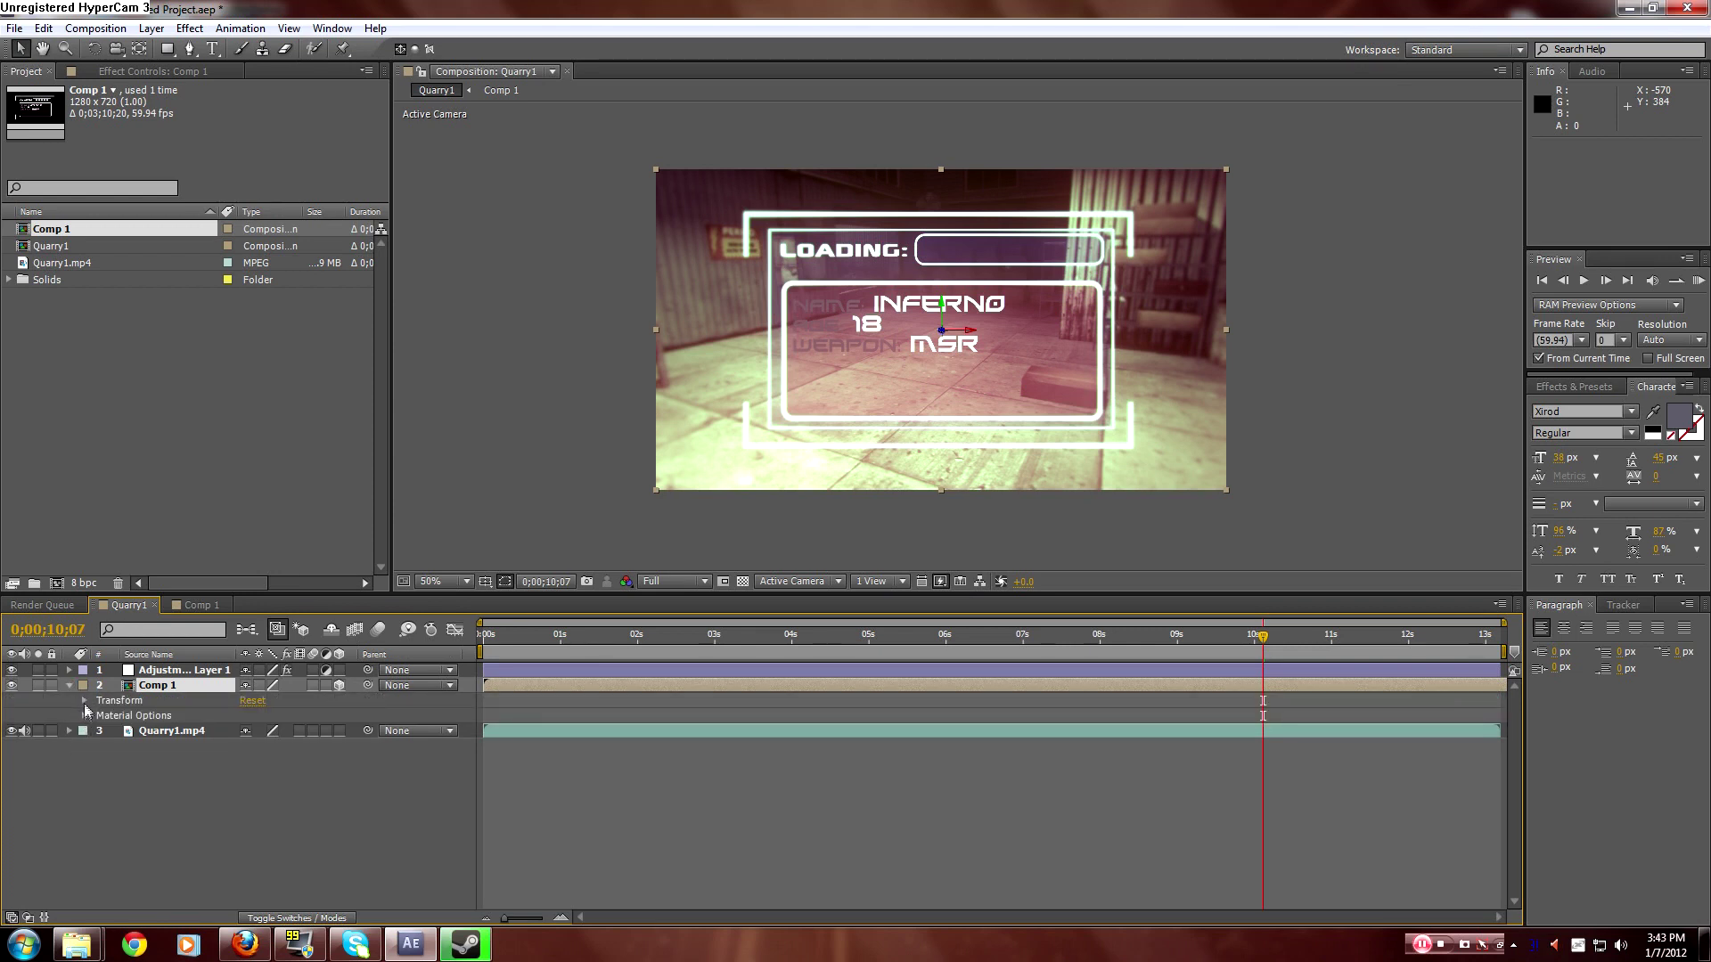
pyautogui.click(84, 701)
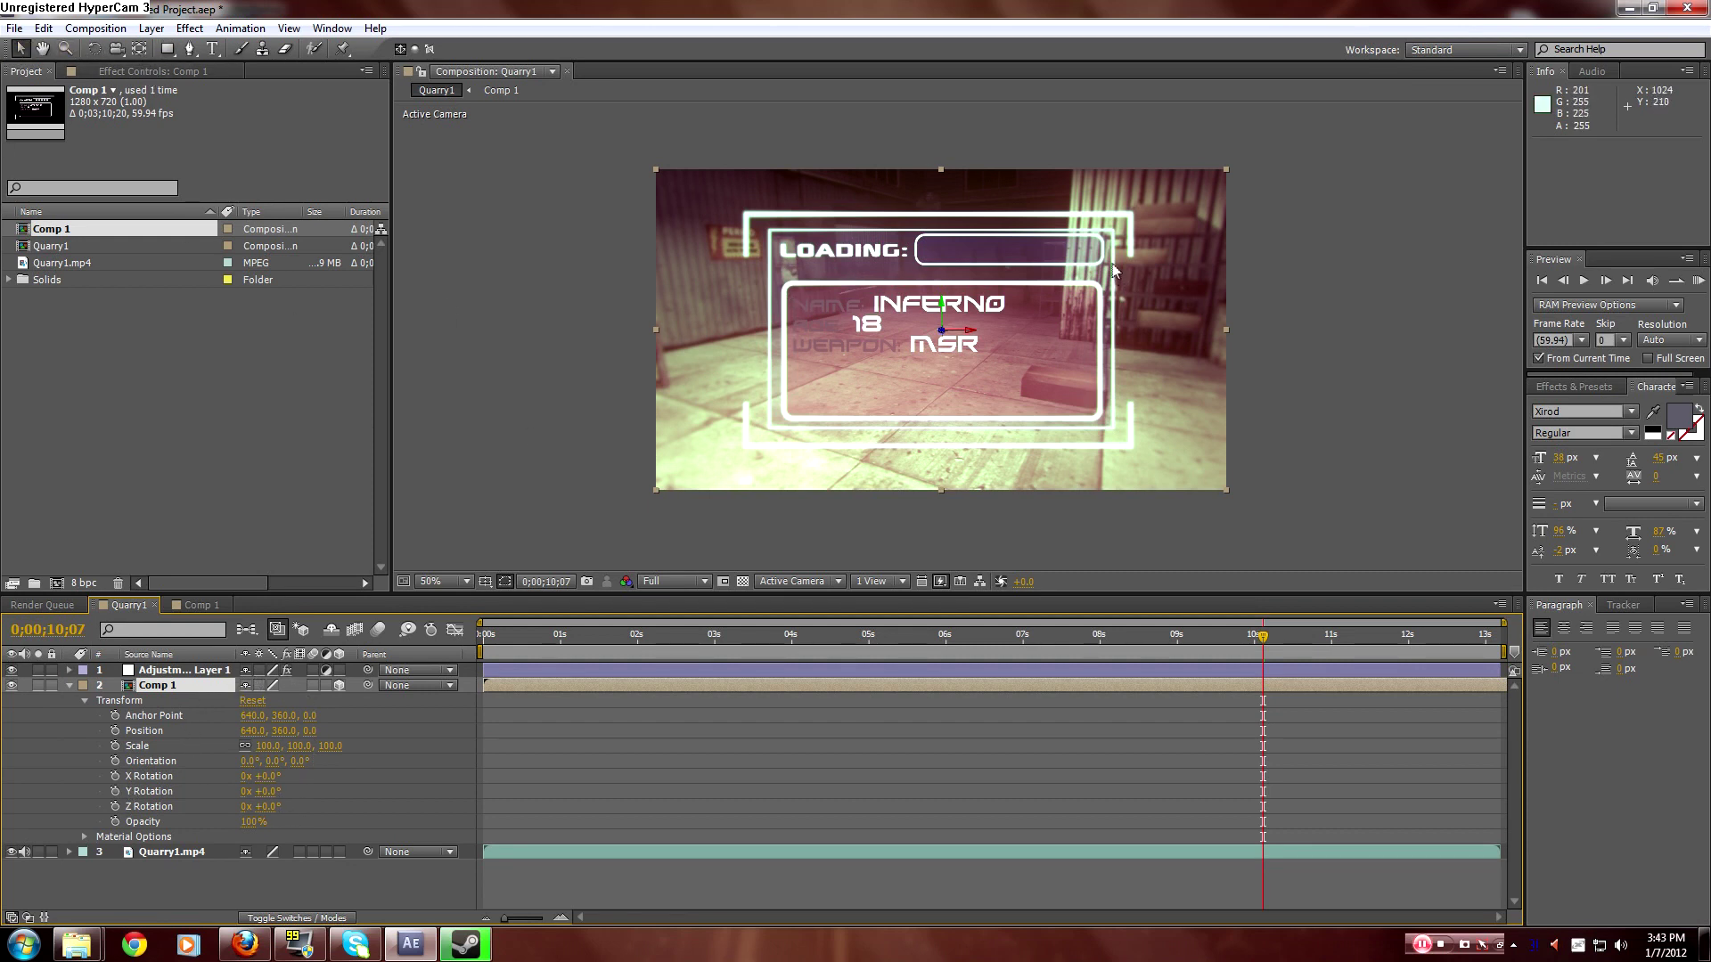
# Rotate the Comp 1 layer to 8° on X, 42° on Y and 2° on Z.
pyautogui.moveTo(267, 799)
pyautogui.mouseDown()
pyautogui.moveTo(303, 790)
pyautogui.moveTo(267, 803)
pyautogui.moveTo(235, 769)
pyautogui.moveTo(270, 782)
pyautogui.moveTo(257, 772)
pyautogui.mouseUp()
pyautogui.hotkey('ctrl', 'z')
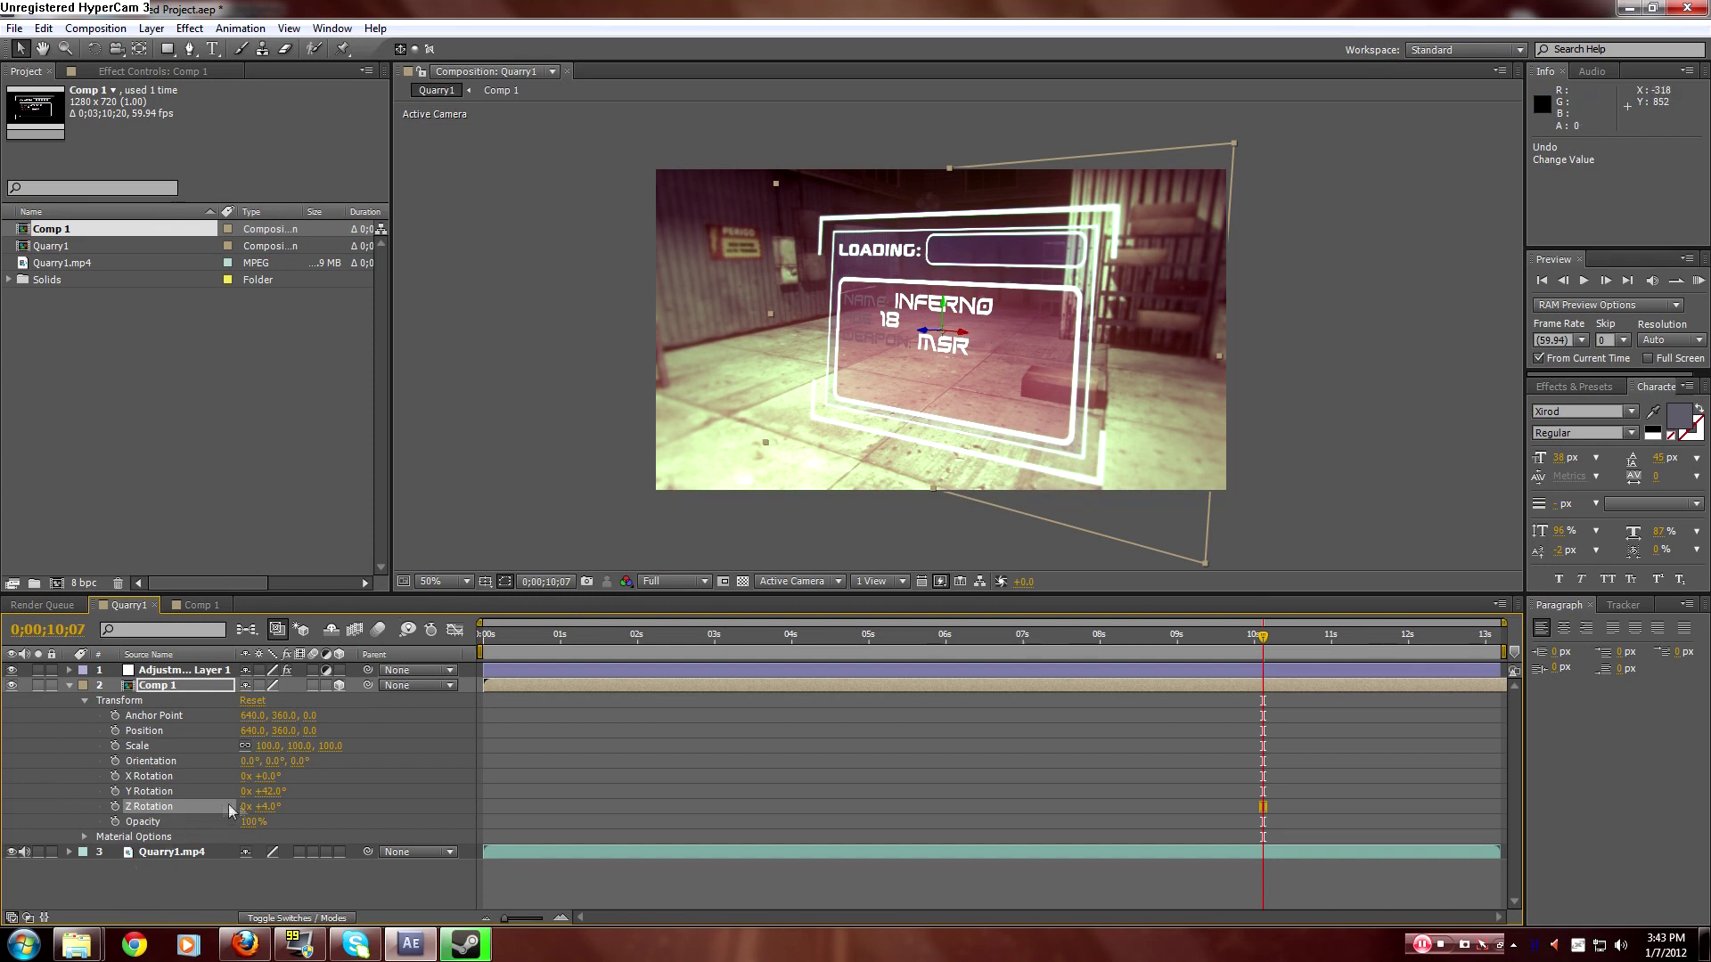
pyautogui.moveTo(266, 813); pyautogui.dragTo(271, 770)
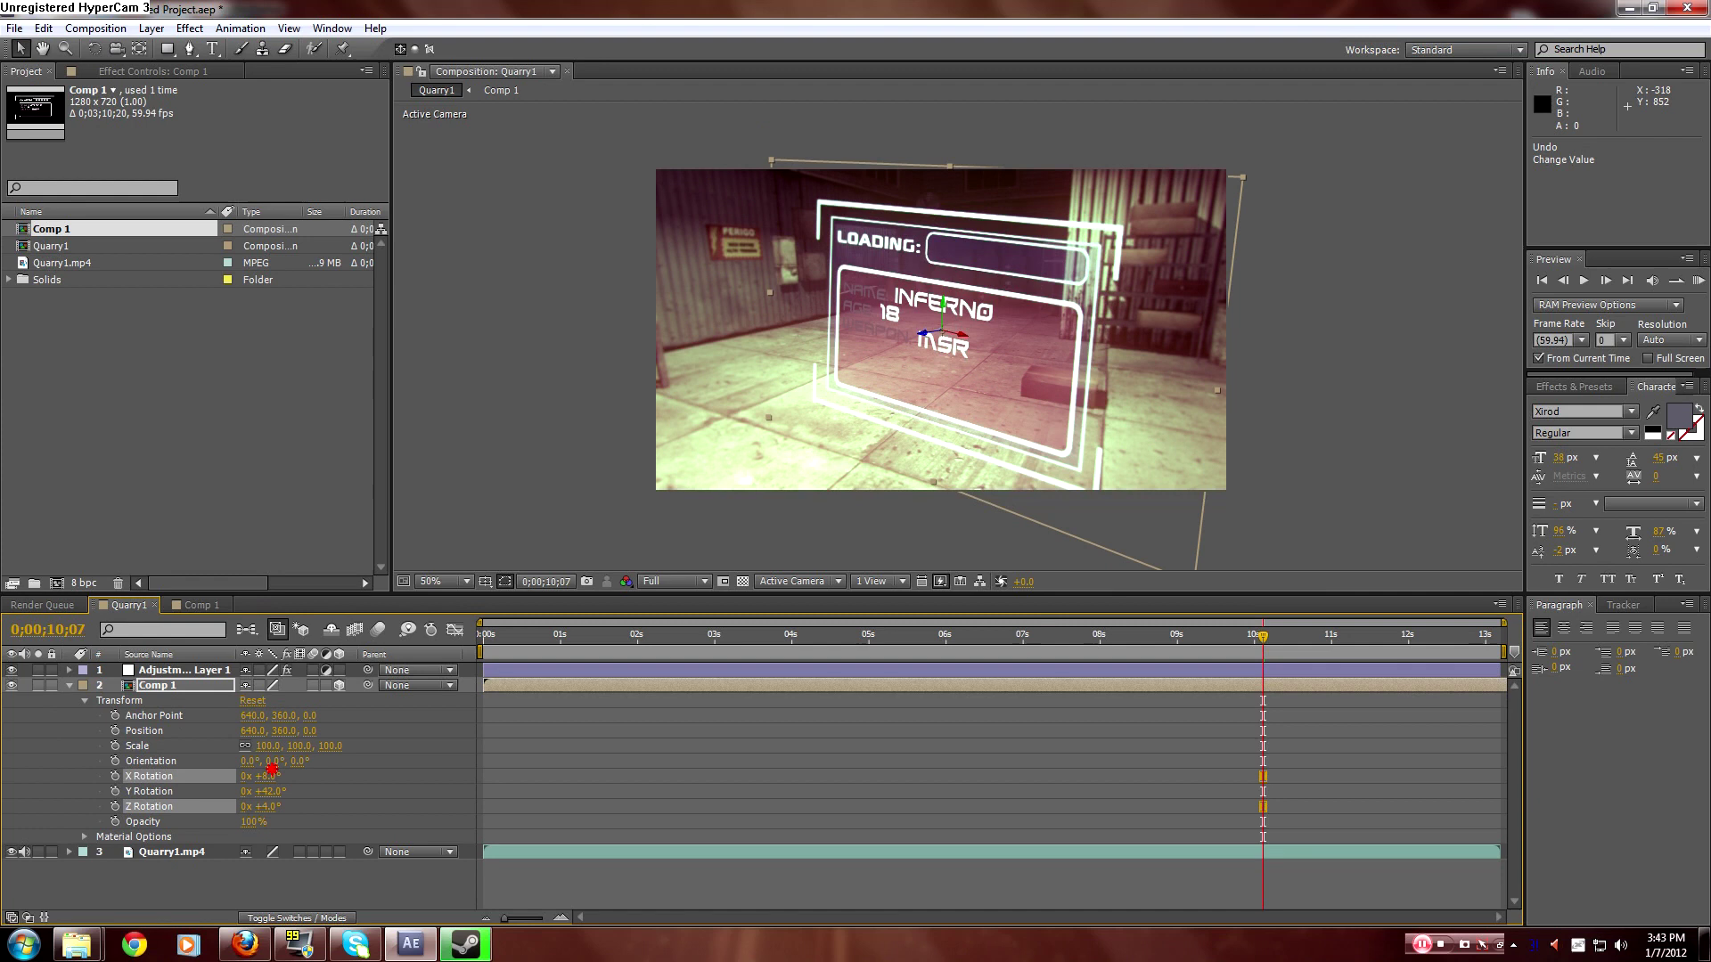
pyautogui.moveTo(265, 807); pyautogui.dragTo(268, 807)
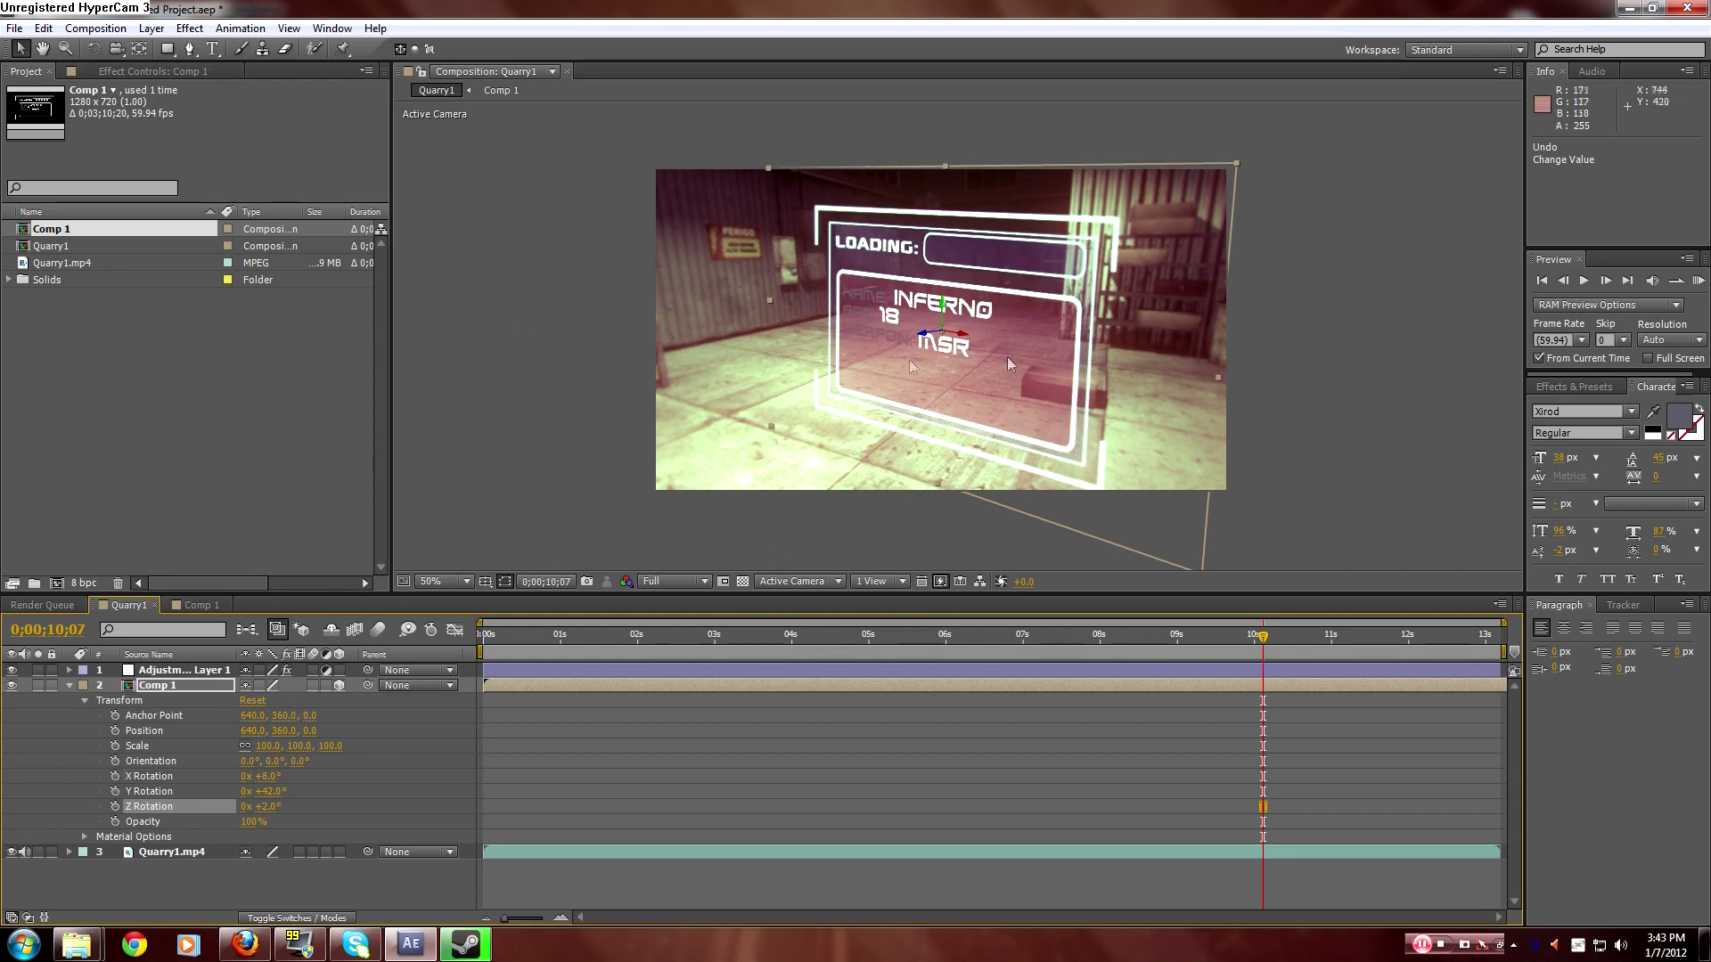
# Move Comp 1 deeper into the room to about 573, 204, 938, with Y rotation 32° and Z rotation 1°.
pyautogui.moveTo(965, 340); pyautogui.dragTo(1061, 272)
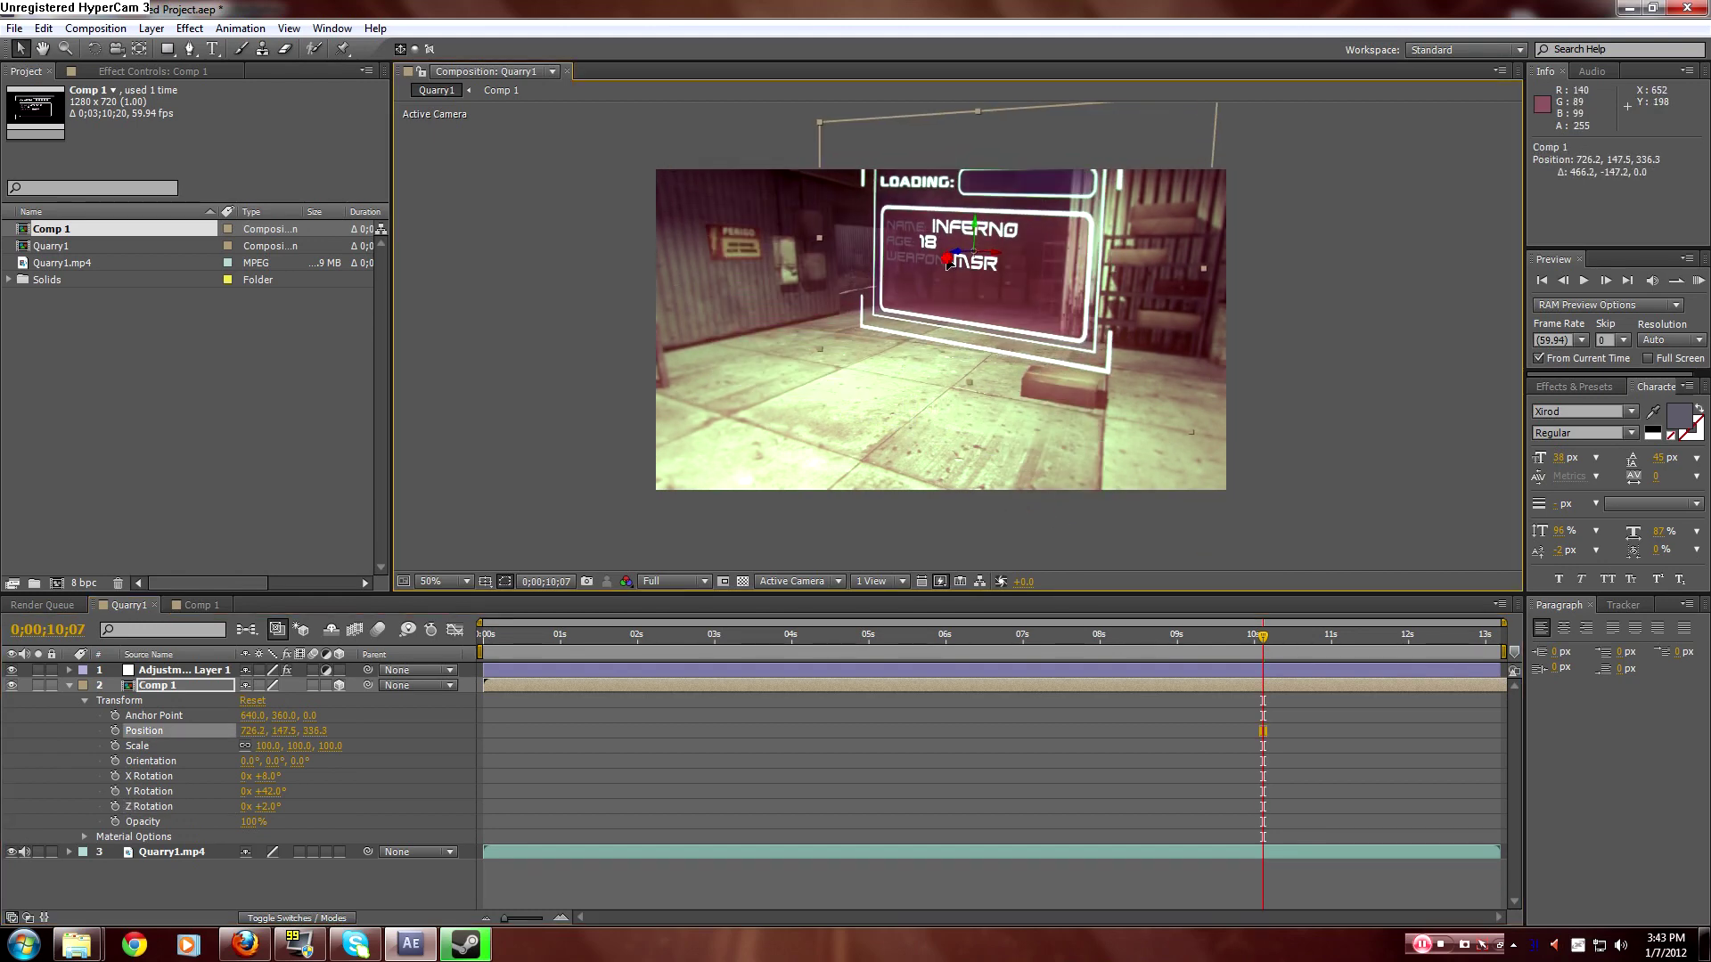
pyautogui.hotkey('ctrl', 'z')
pyautogui.moveTo(784, 313); pyautogui.dragTo(900, 285)
pyautogui.moveTo(269, 791); pyautogui.dragTo(274, 807)
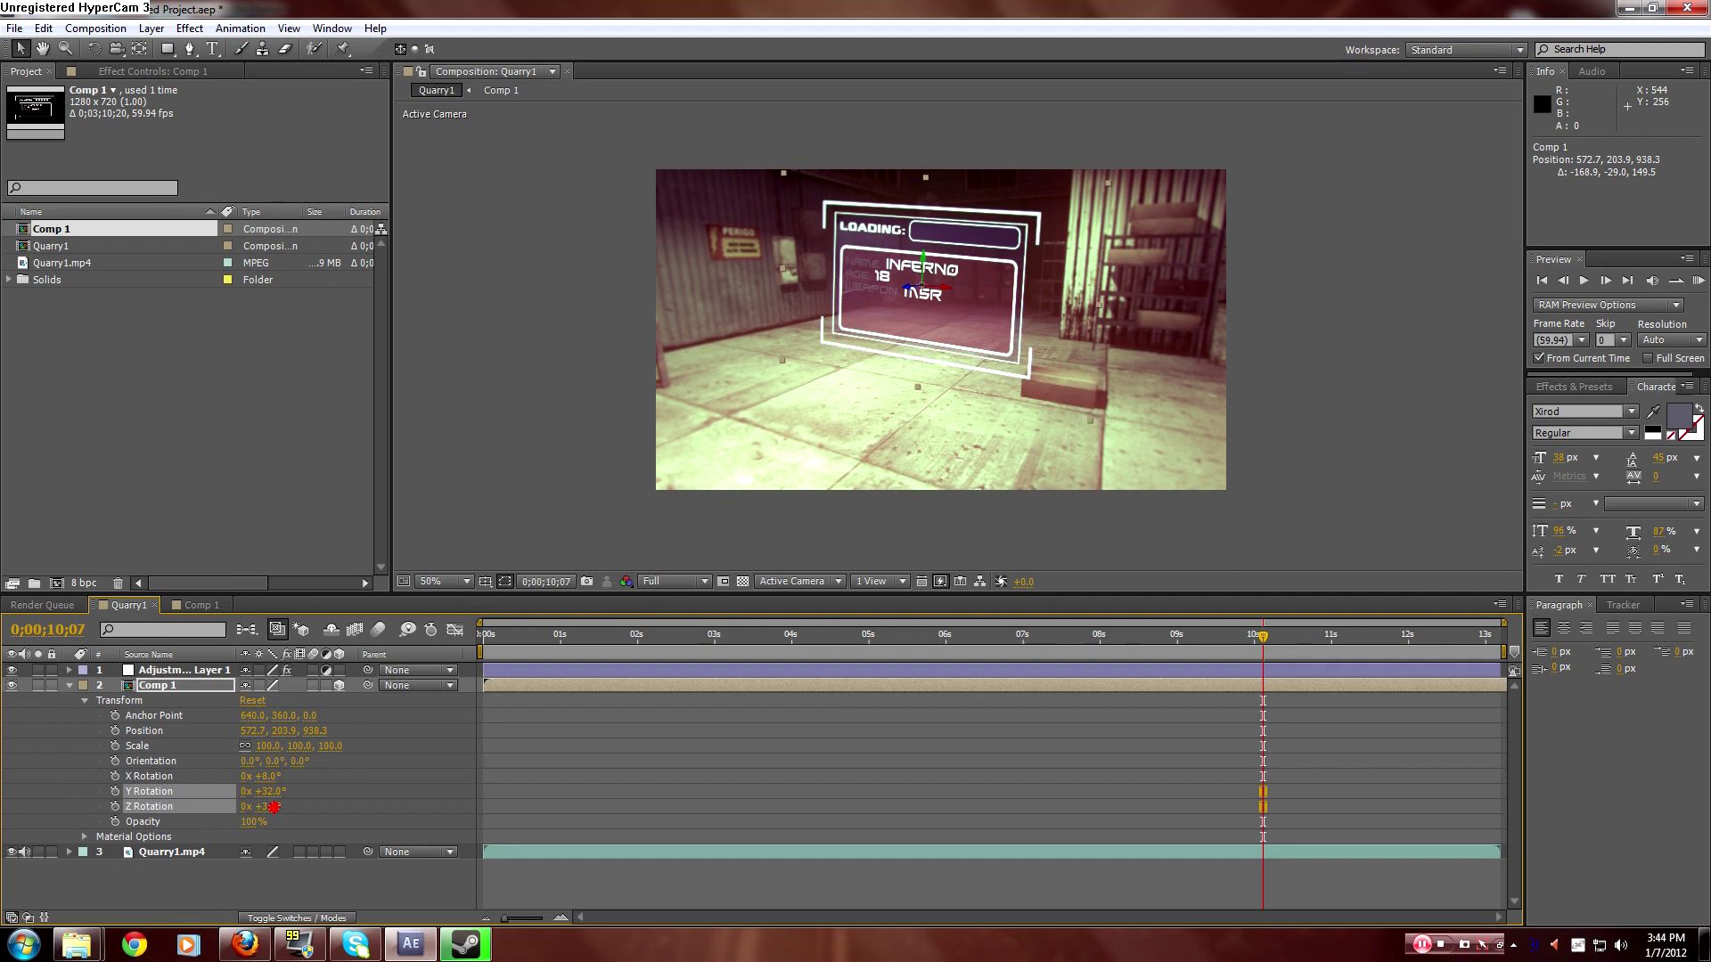
pyautogui.moveTo(274, 808); pyautogui.dragTo(270, 807)
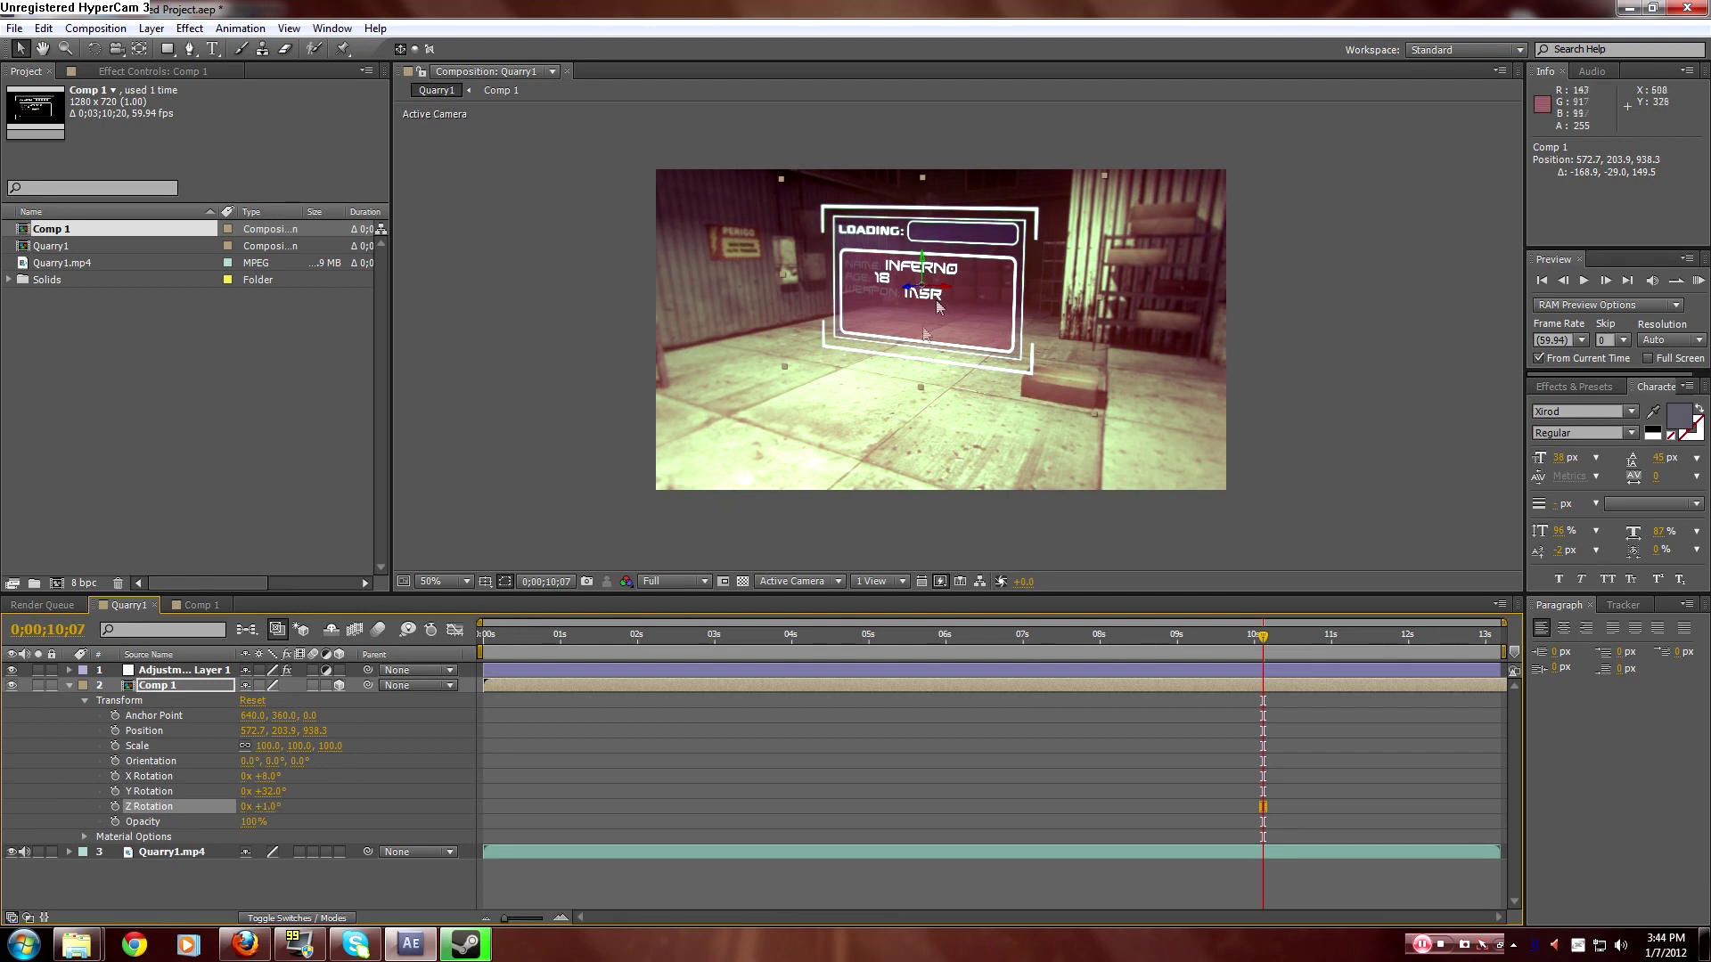
# Push the Comp 1 panel farther back in the room, to a position of about 578, 111, 1557.
pyautogui.moveTo(918, 294)
pyautogui.mouseDown()
pyautogui.moveTo(1029, 272)
pyautogui.moveTo(913, 264)
pyautogui.moveTo(924, 284)
pyautogui.moveTo(1047, 230)
pyautogui.moveTo(1002, 277)
pyautogui.moveTo(948, 282)
pyautogui.mouseUp()
pyautogui.click(827, 895)
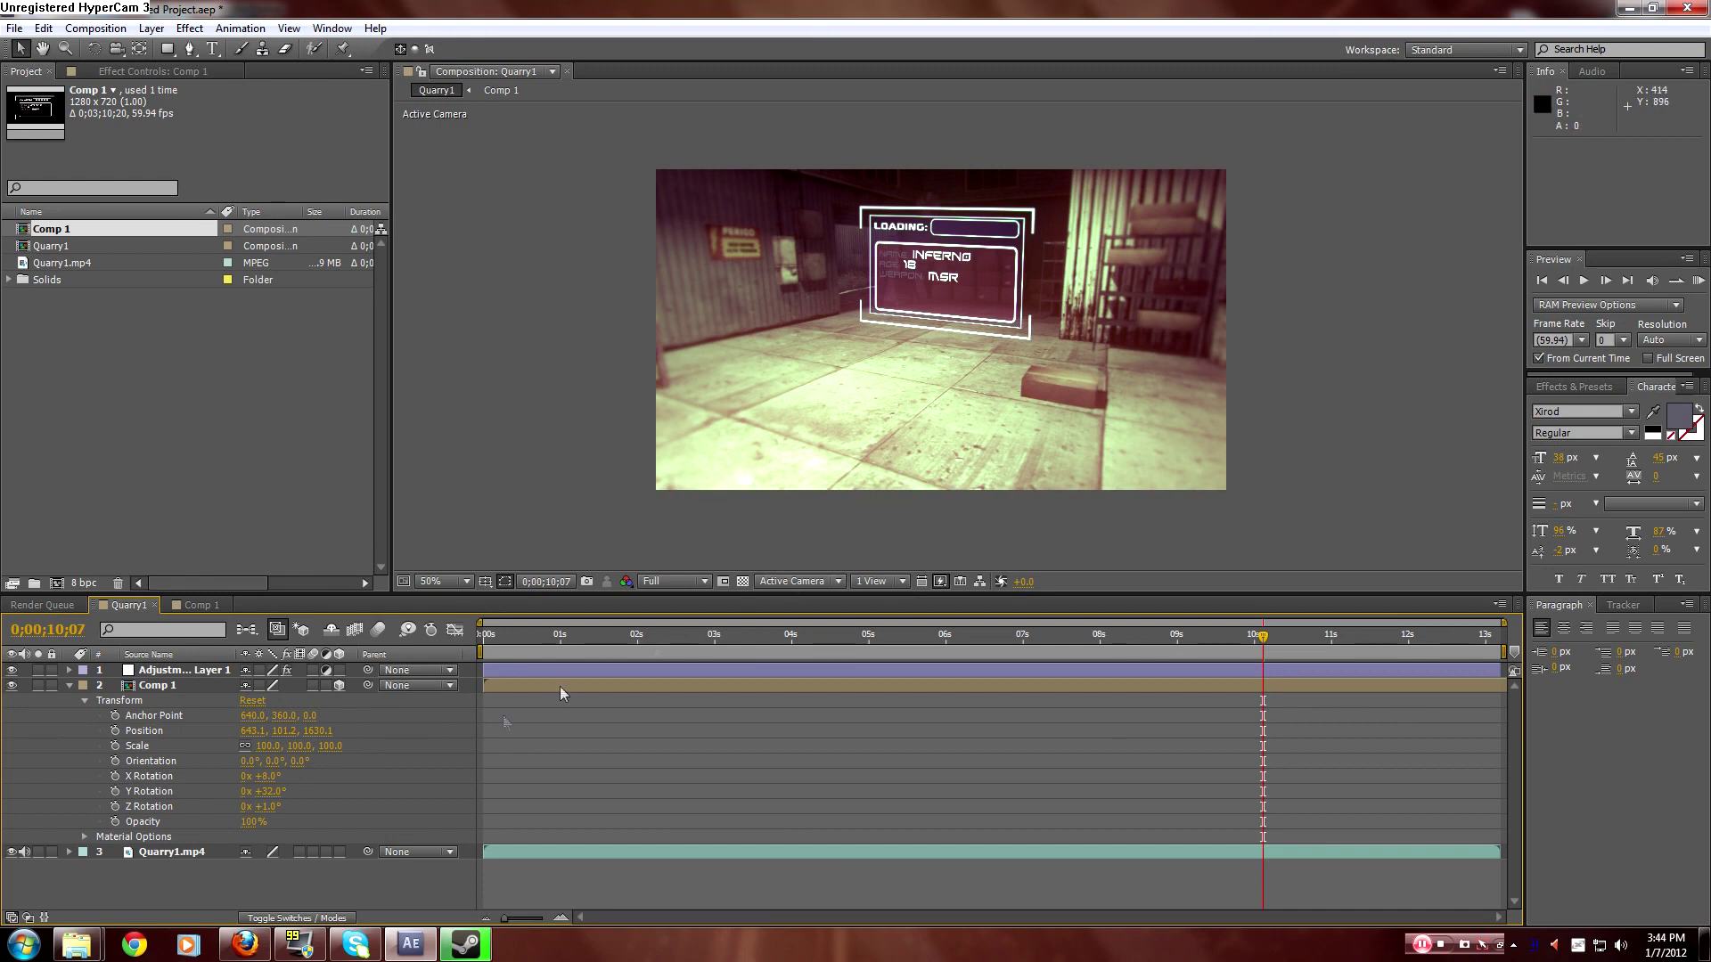
pyautogui.click(140, 686)
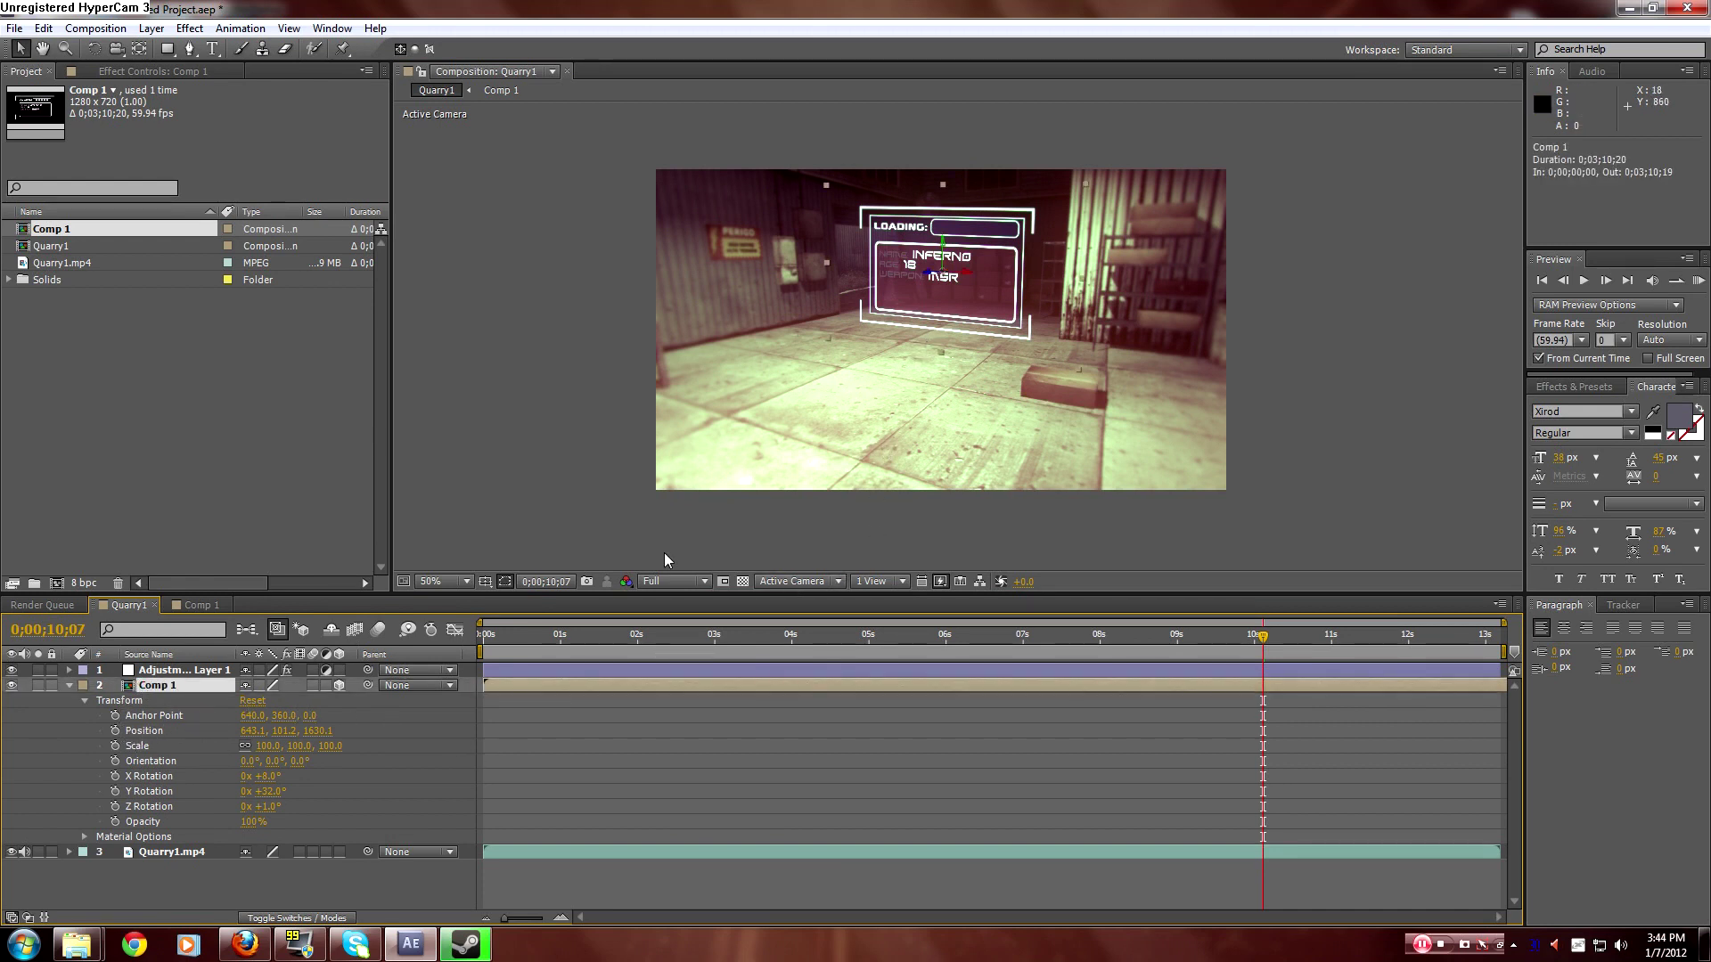
pyautogui.moveTo(936, 278)
pyautogui.mouseDown()
pyautogui.moveTo(894, 285)
pyautogui.moveTo(964, 280)
pyautogui.moveTo(950, 279)
pyautogui.mouseUp()
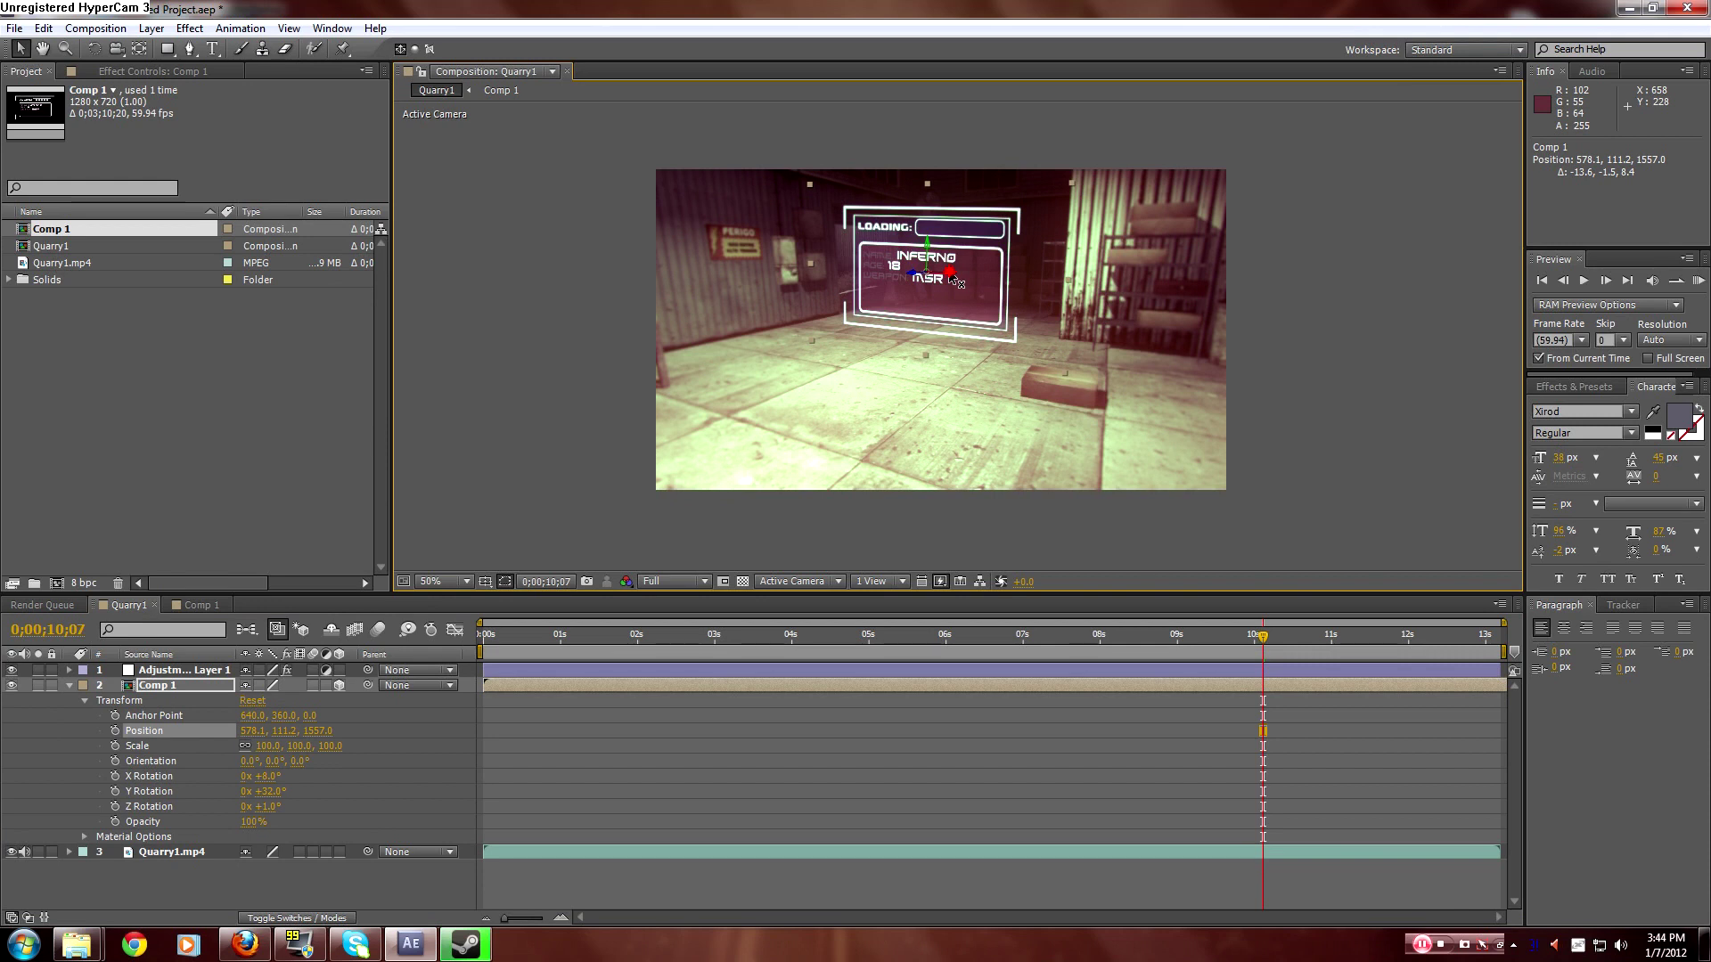
# Try a Z rotation of 2° on Comp 1 and settle on 0°.
pyautogui.click(265, 806)
pyautogui.write('2')
pyautogui.press('Return')
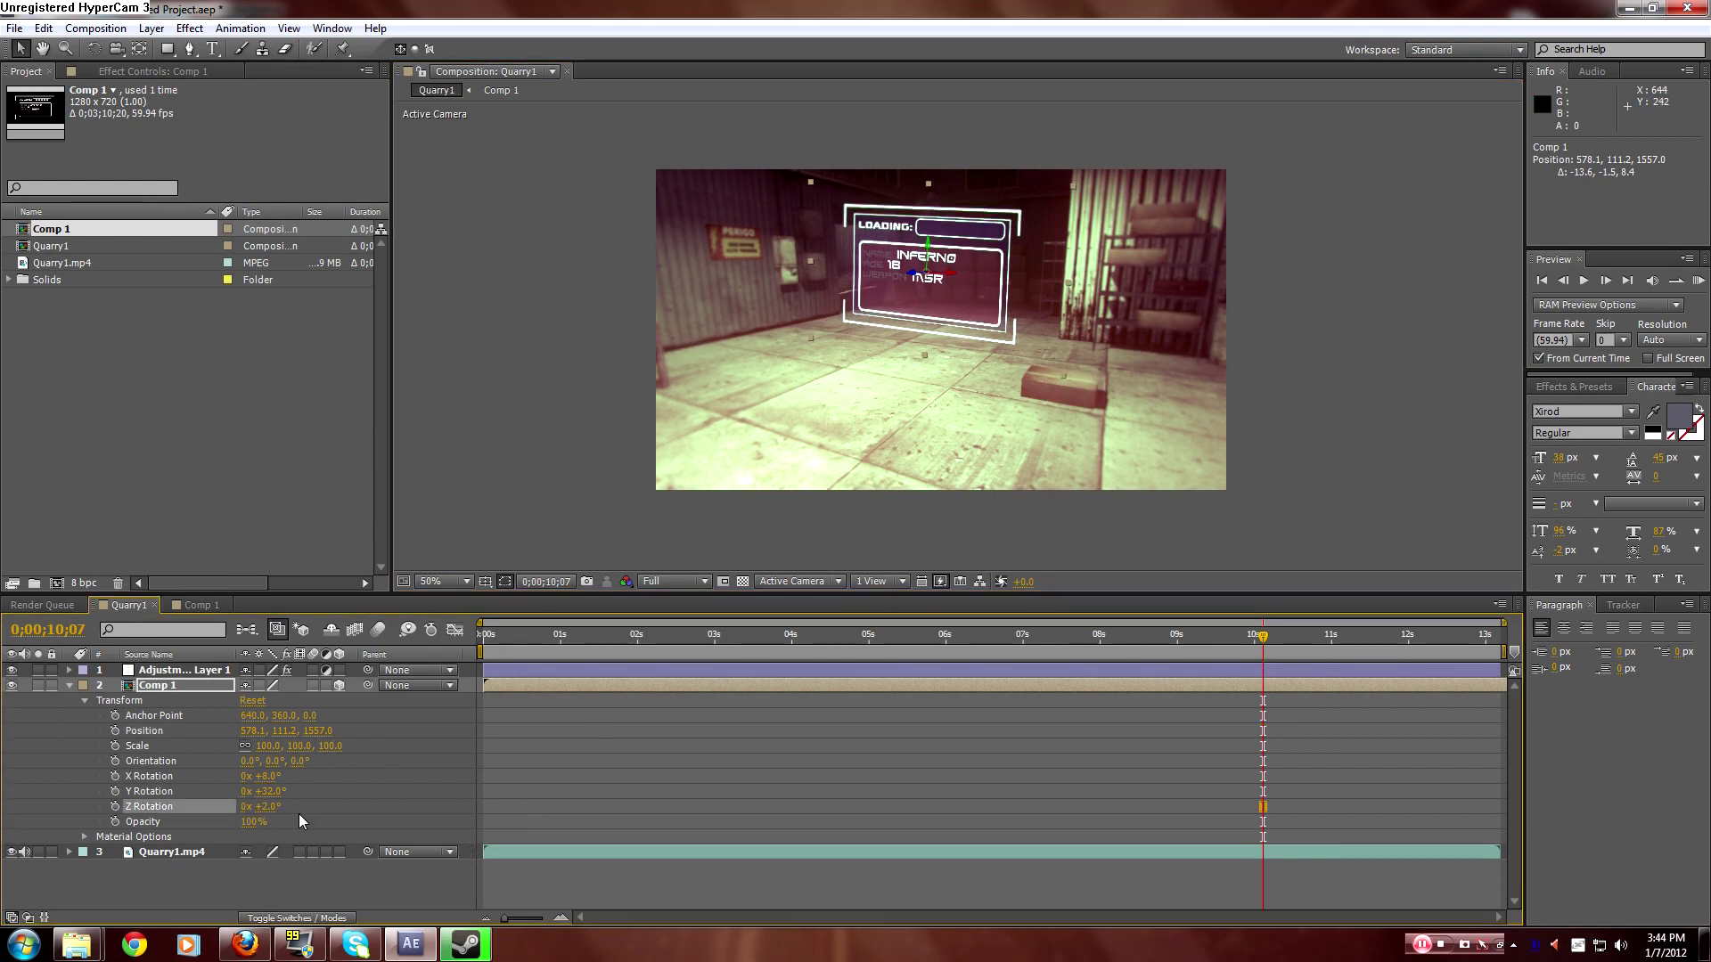
pyautogui.click(267, 807)
pyautogui.write('0')
pyautogui.press('Return')
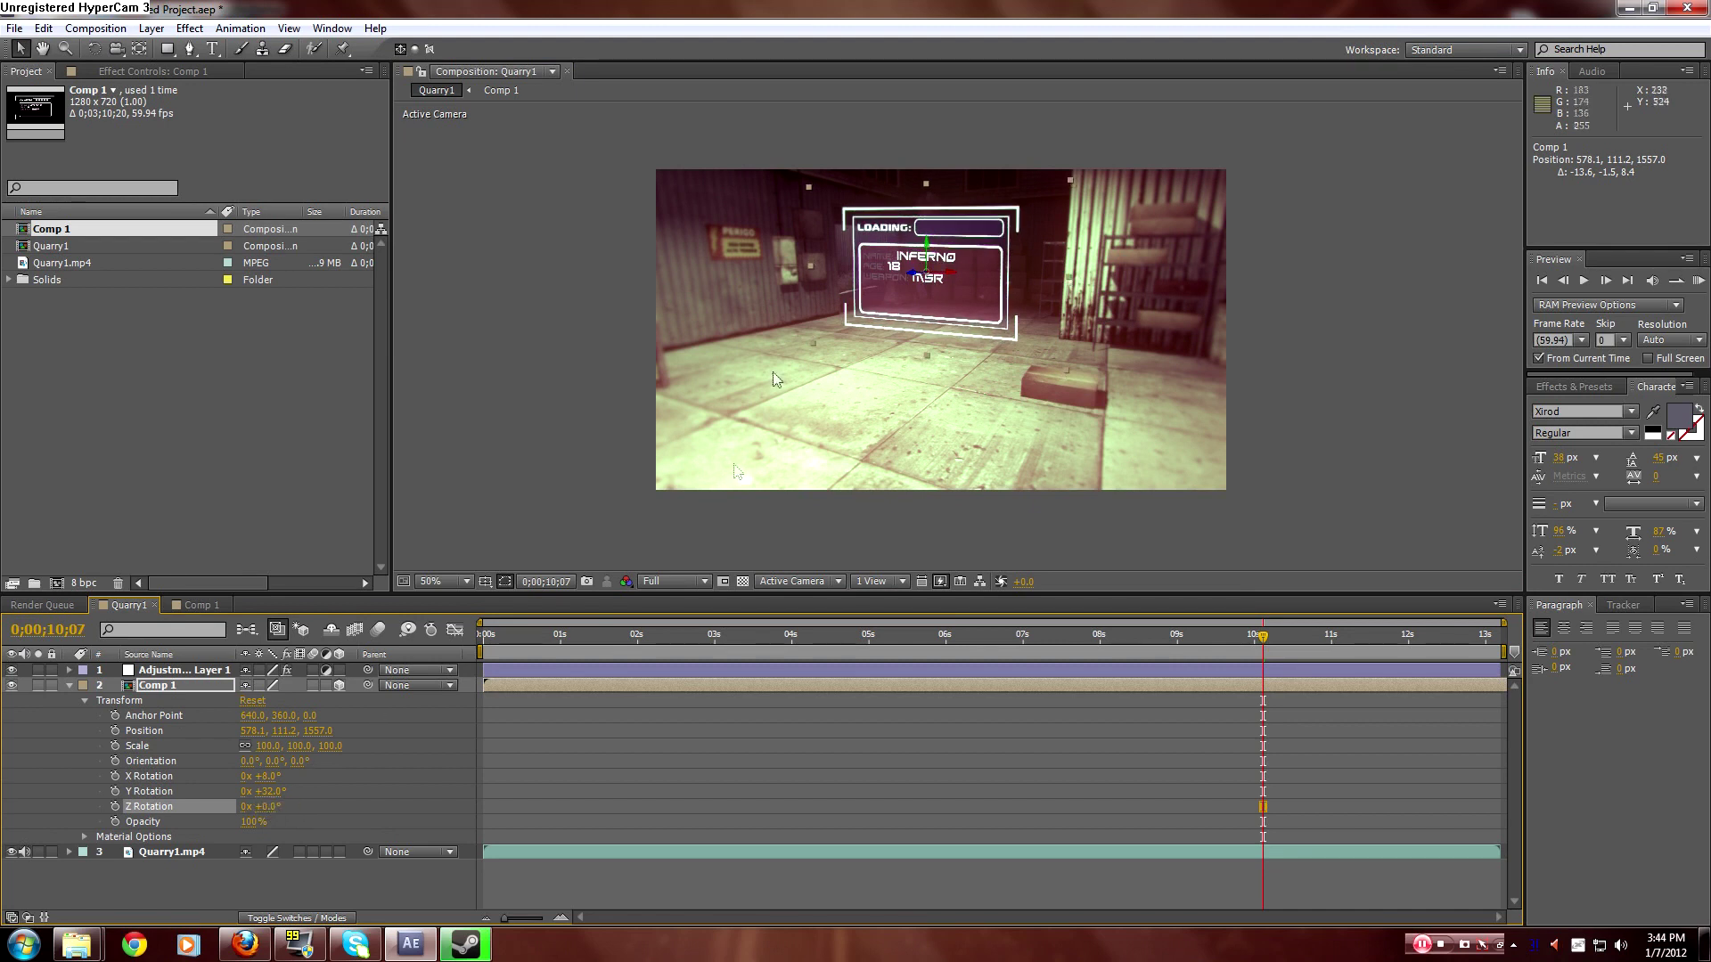
# Bring the Comp 1 panel forward and raise it to a position of about 625, 65, 1384.
pyautogui.moveTo(928, 257); pyautogui.dragTo(983, 277)
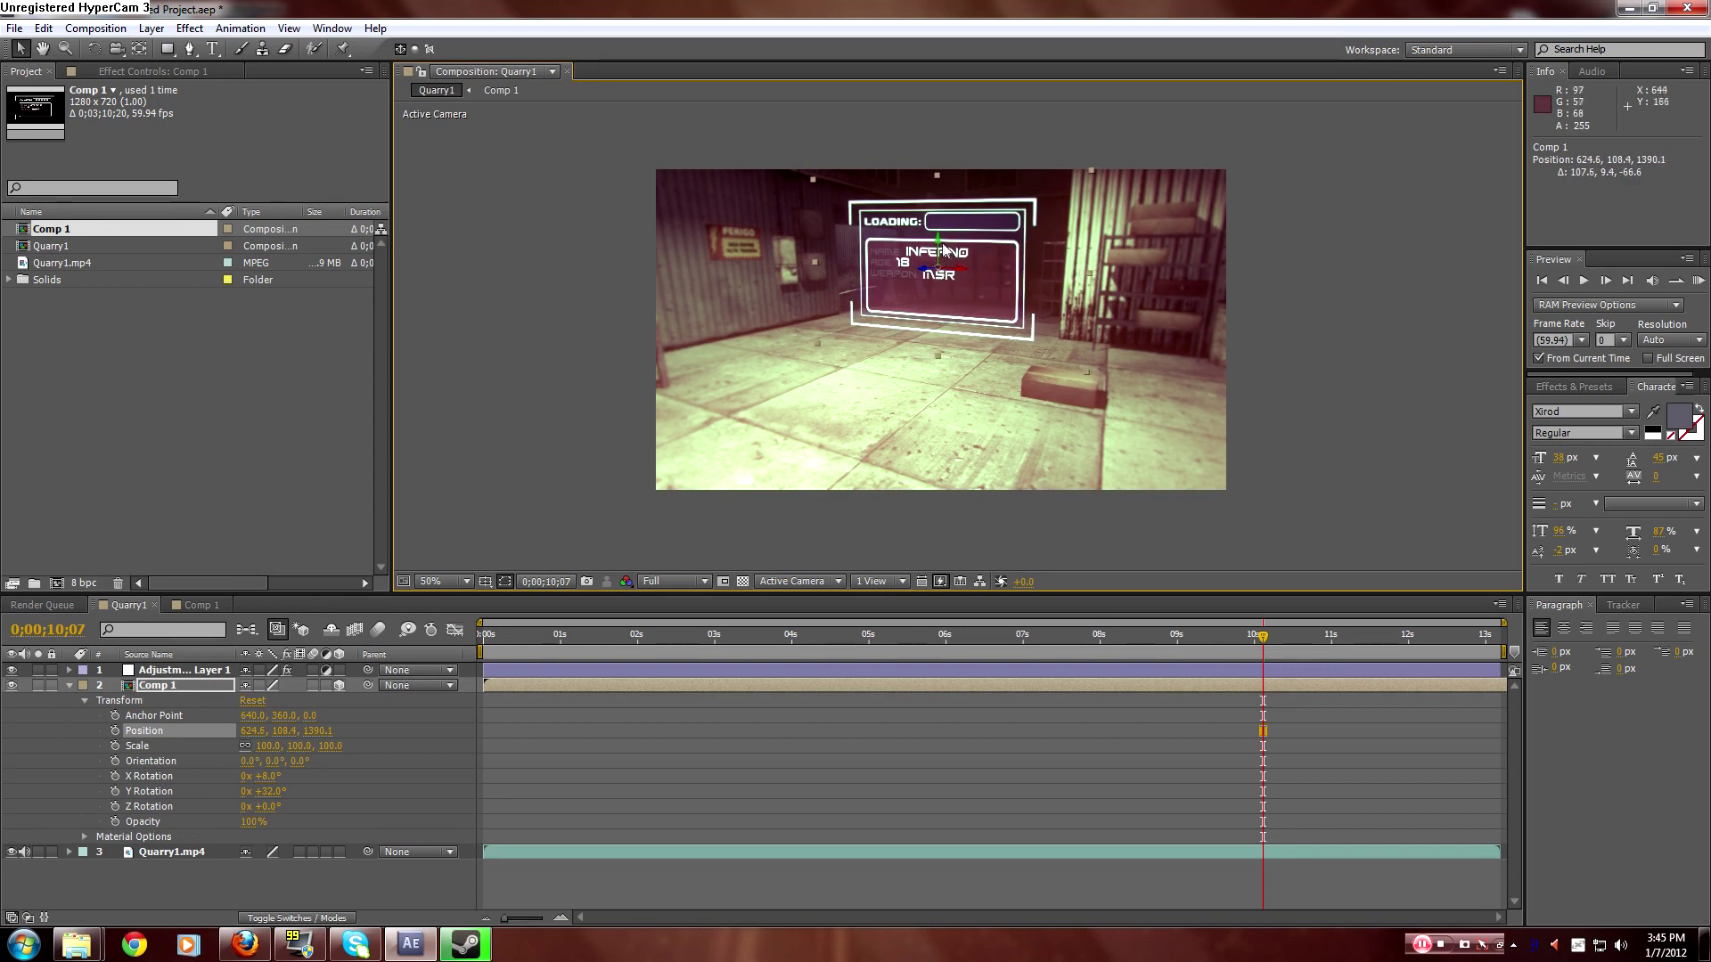
pyautogui.moveTo(941, 237); pyautogui.dragTo(942, 226)
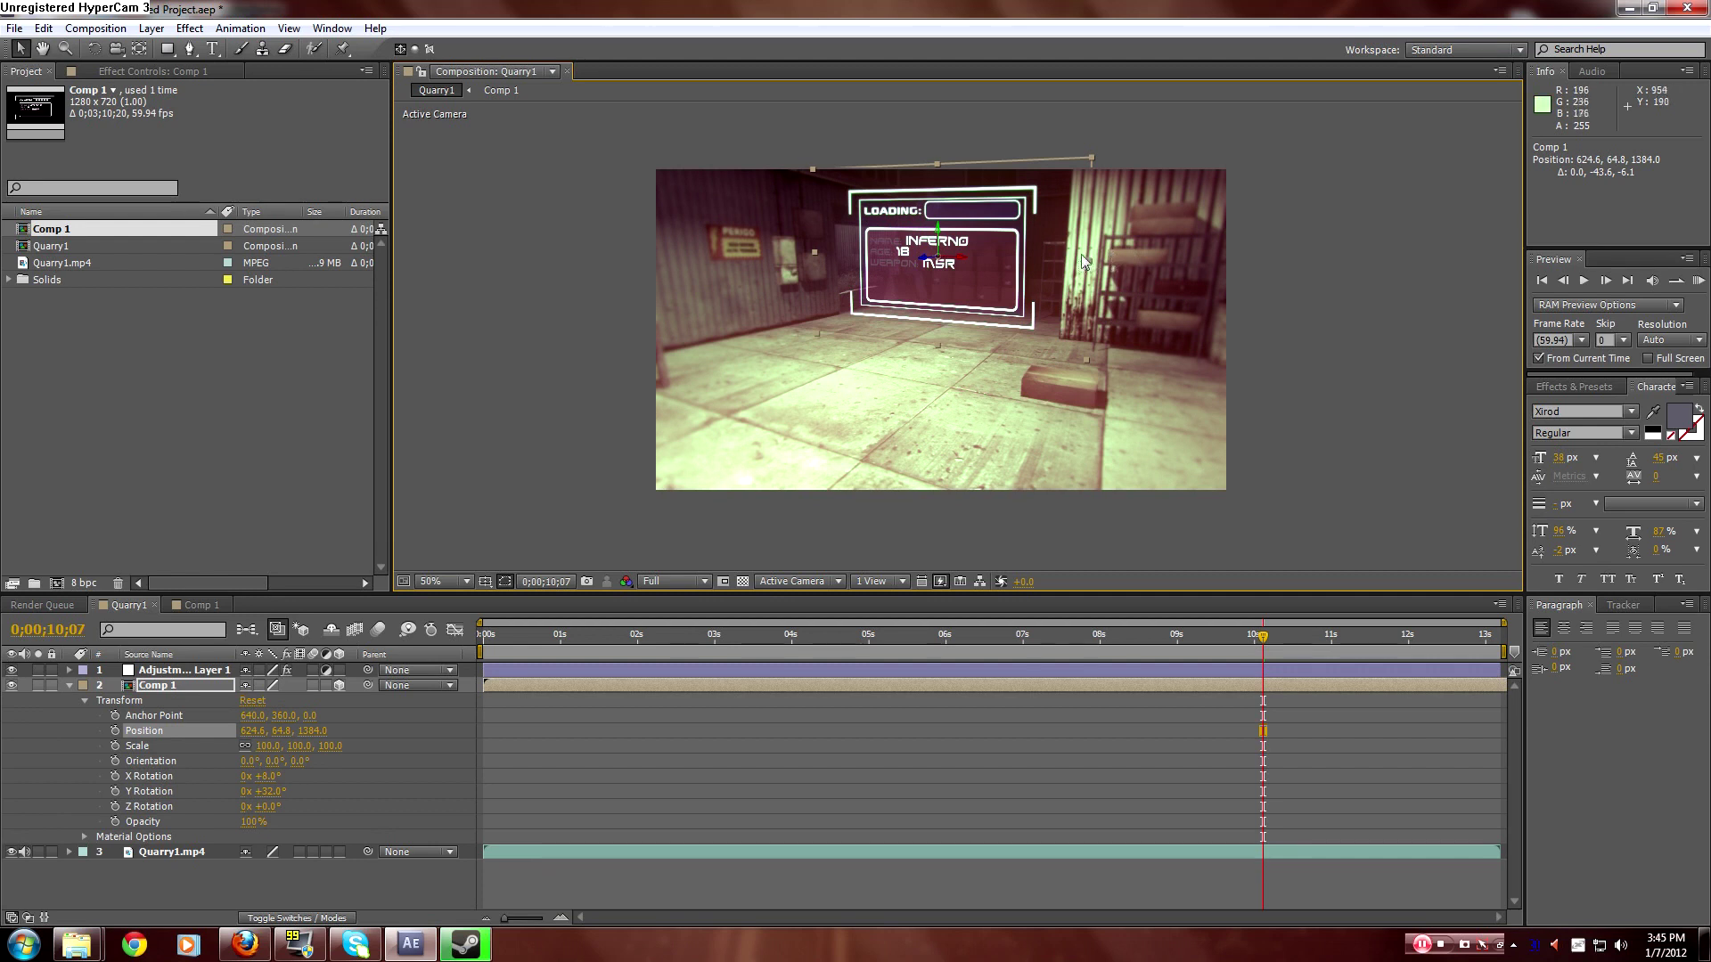
pyautogui.click(794, 882)
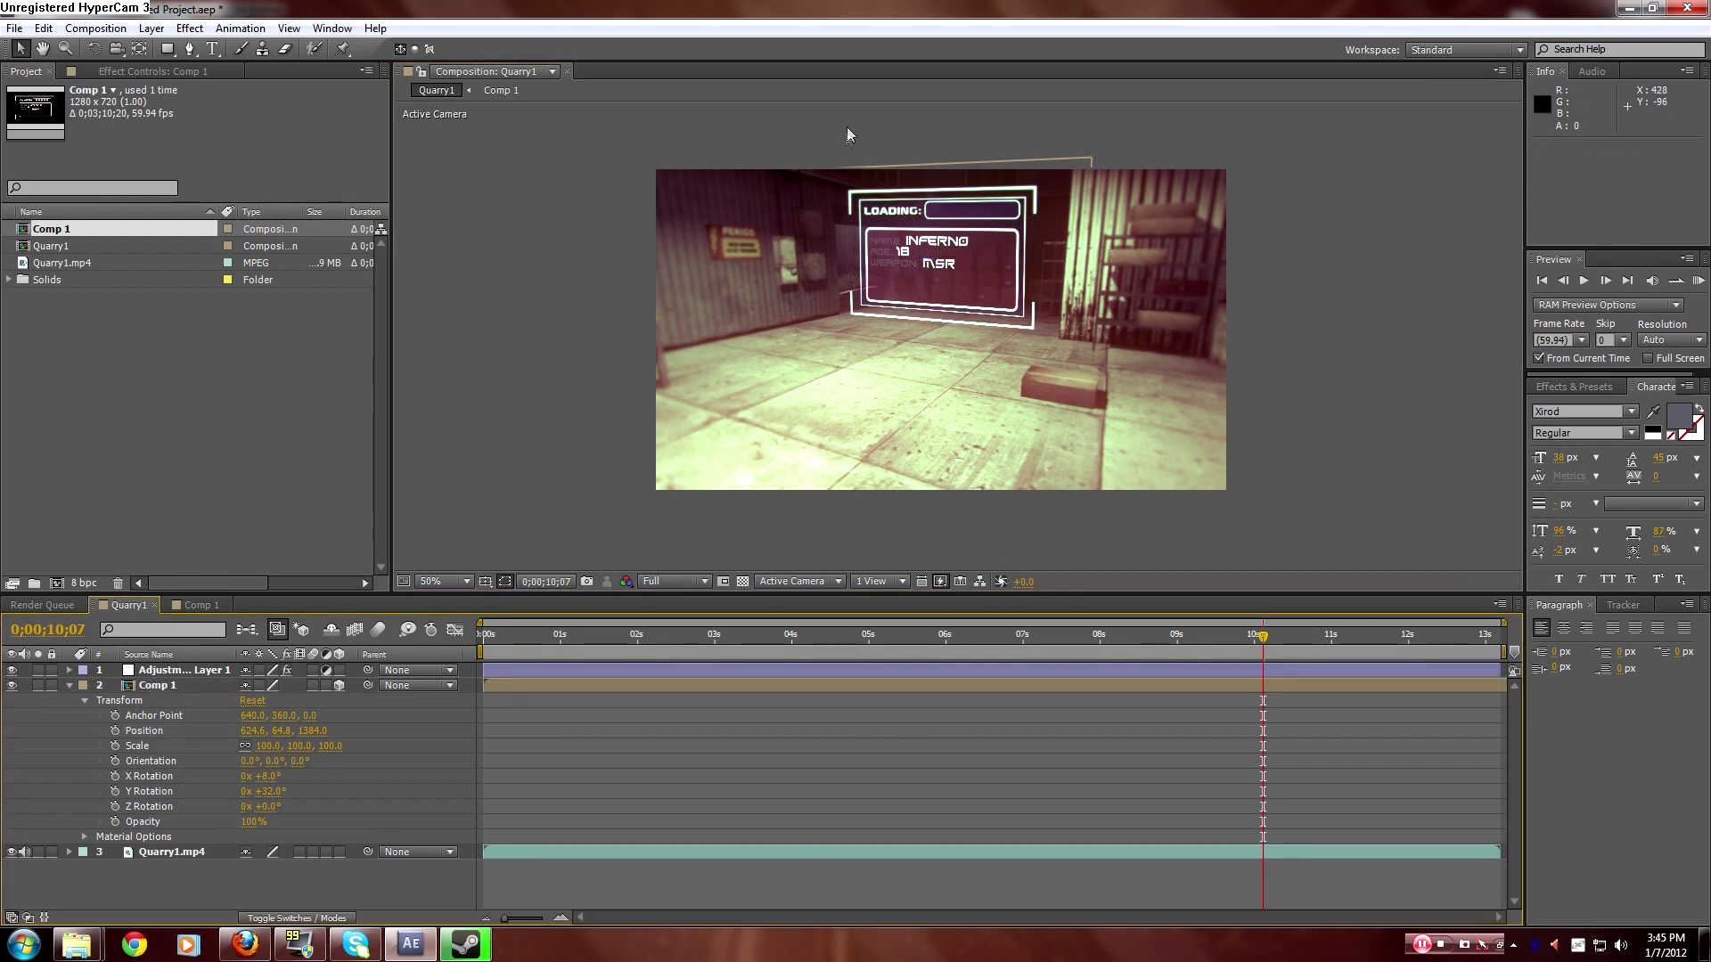
# At the start of the composition, set Comp 1's Y rotation to 70° and position it at about 882, 100, 1137.
pyautogui.moveTo(579, 634); pyautogui.dragTo(481, 636)
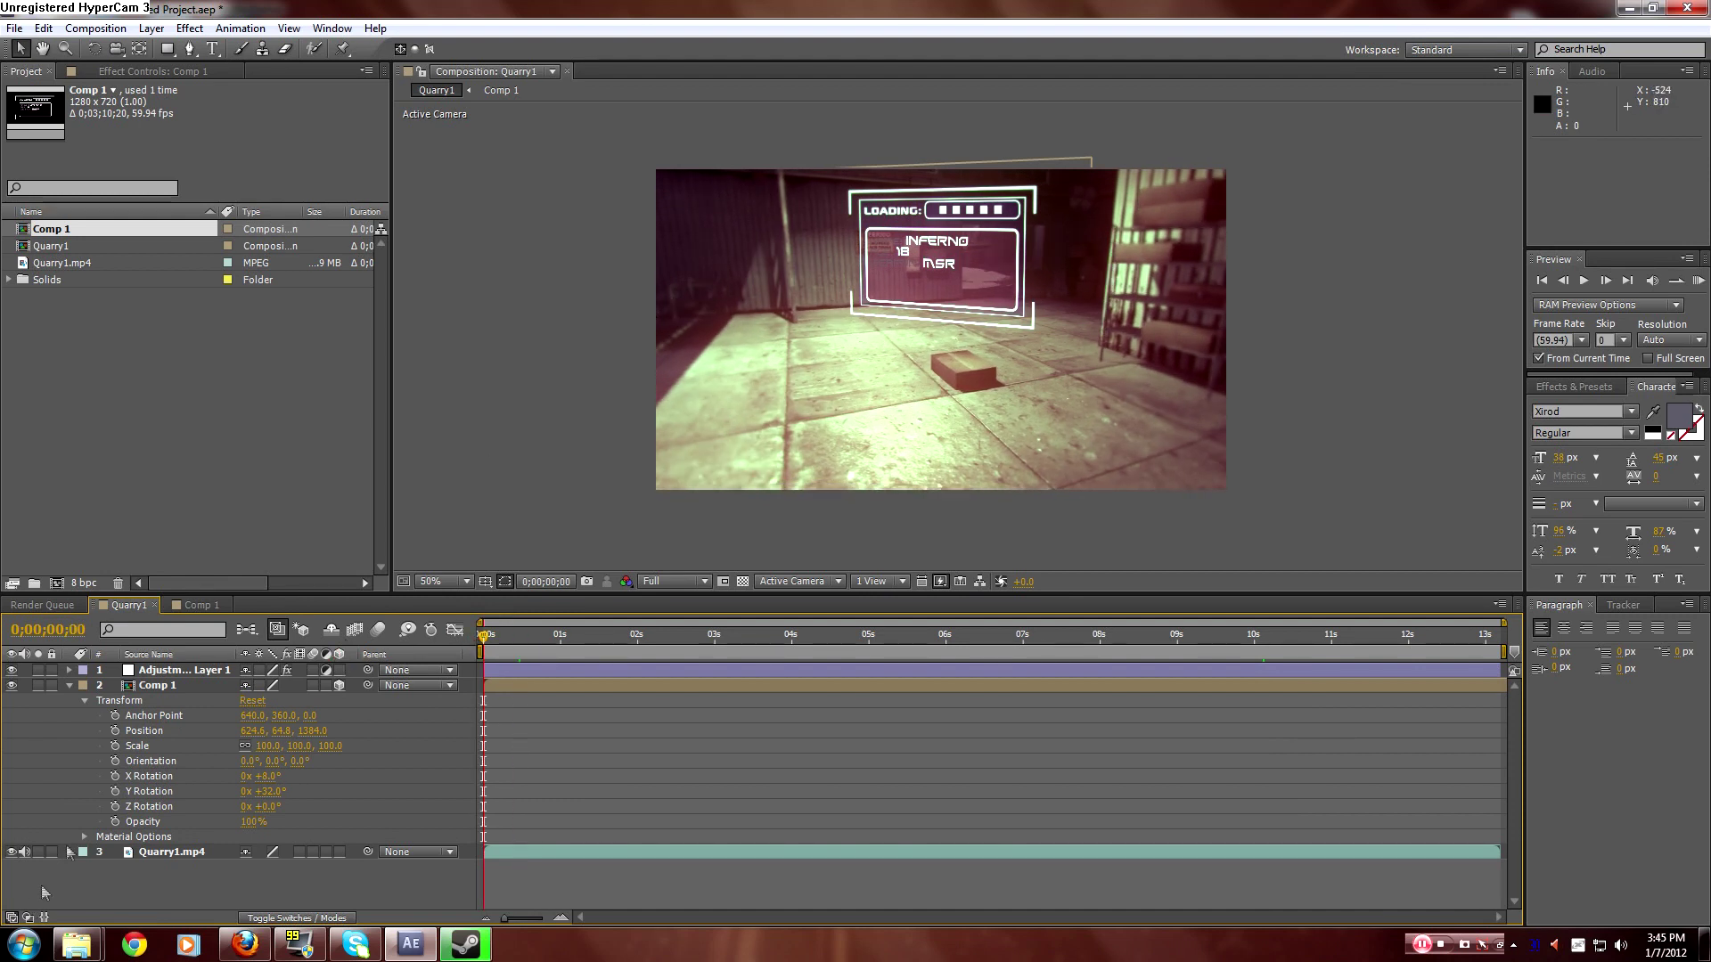
pyautogui.click(157, 791)
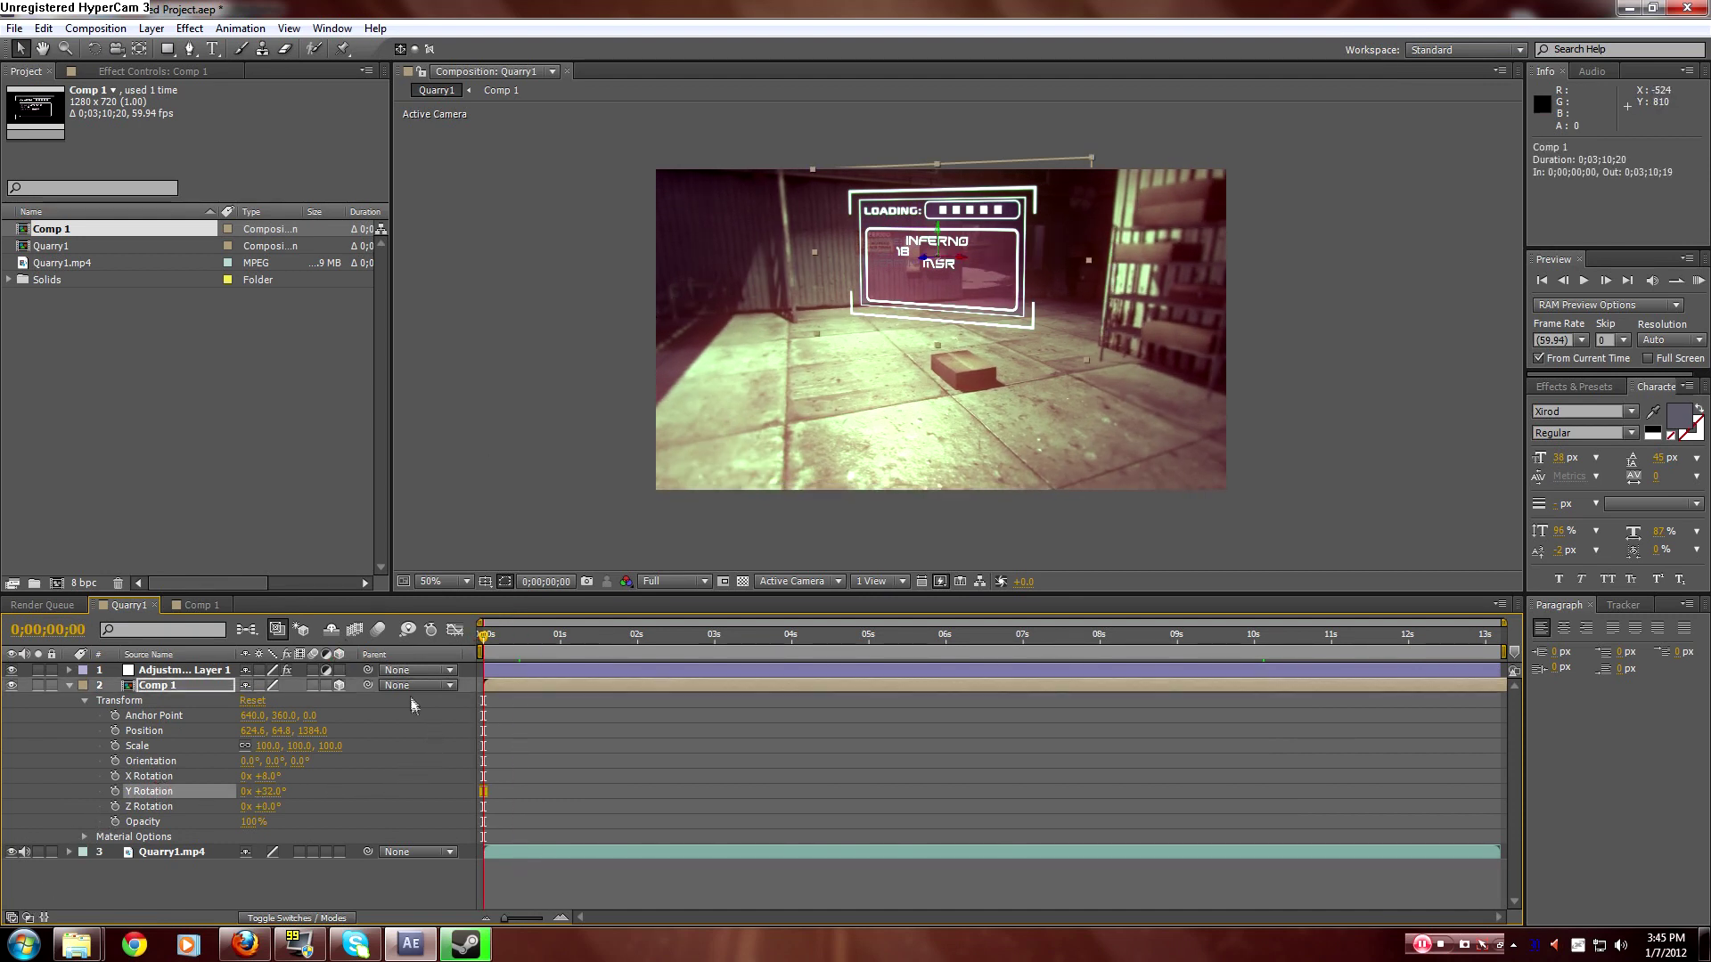
pyautogui.click(1425, 949)
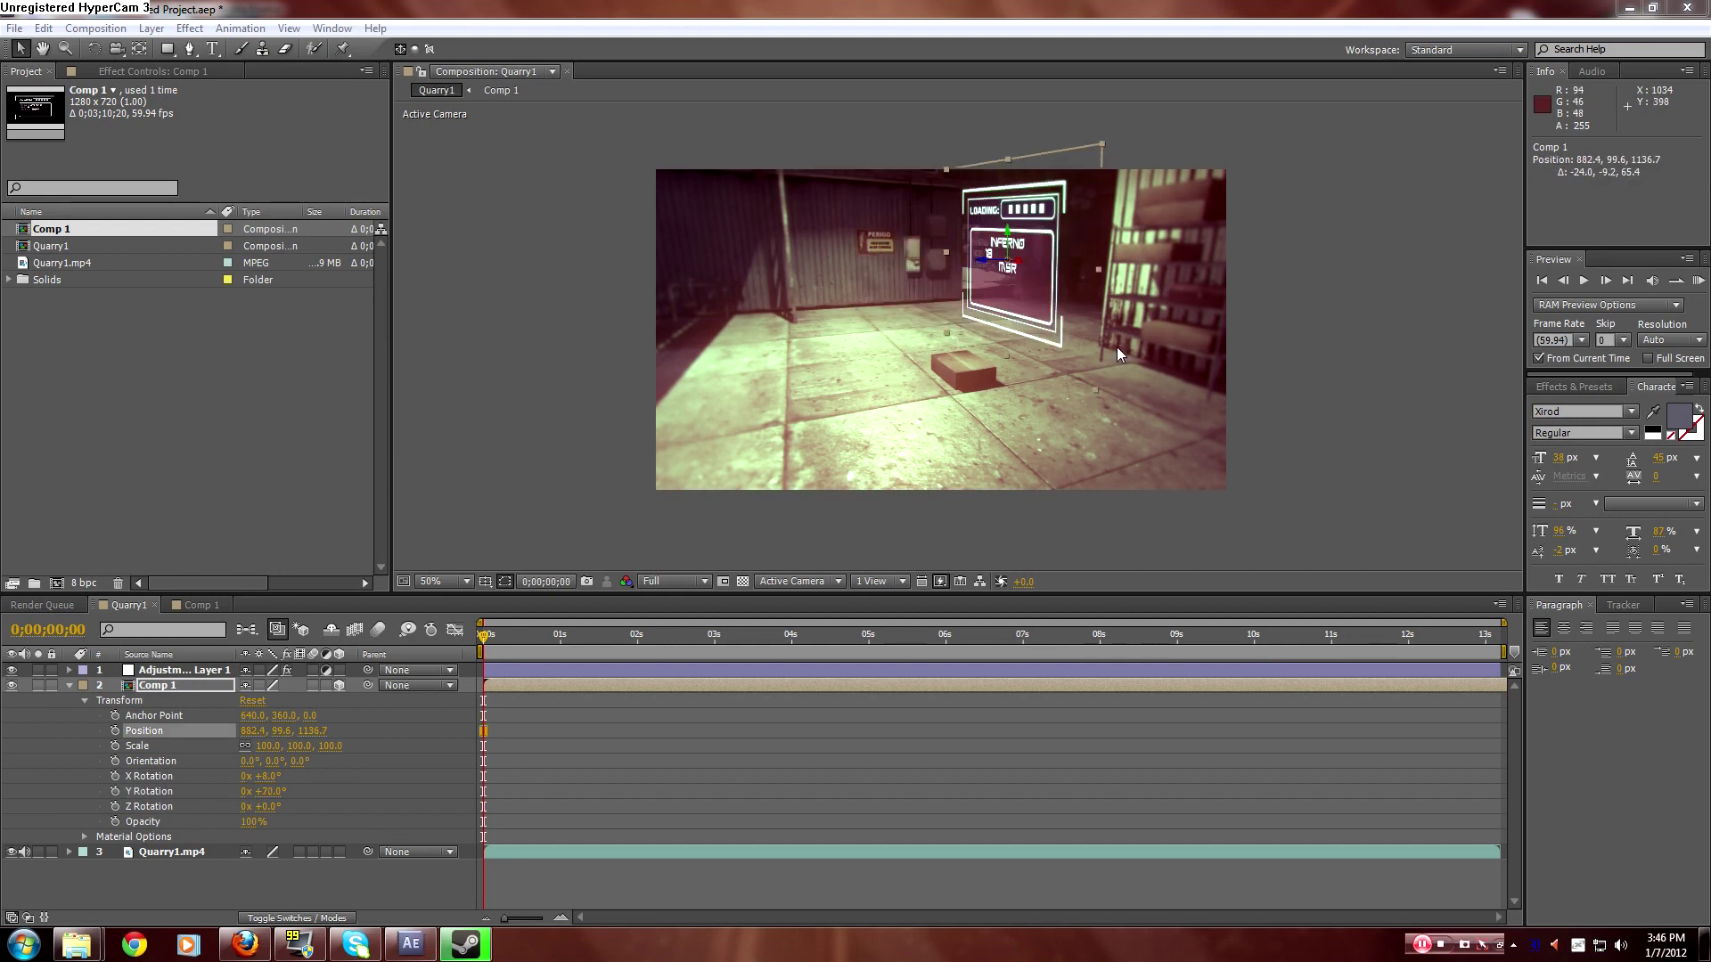
pyautogui.click(1070, 786)
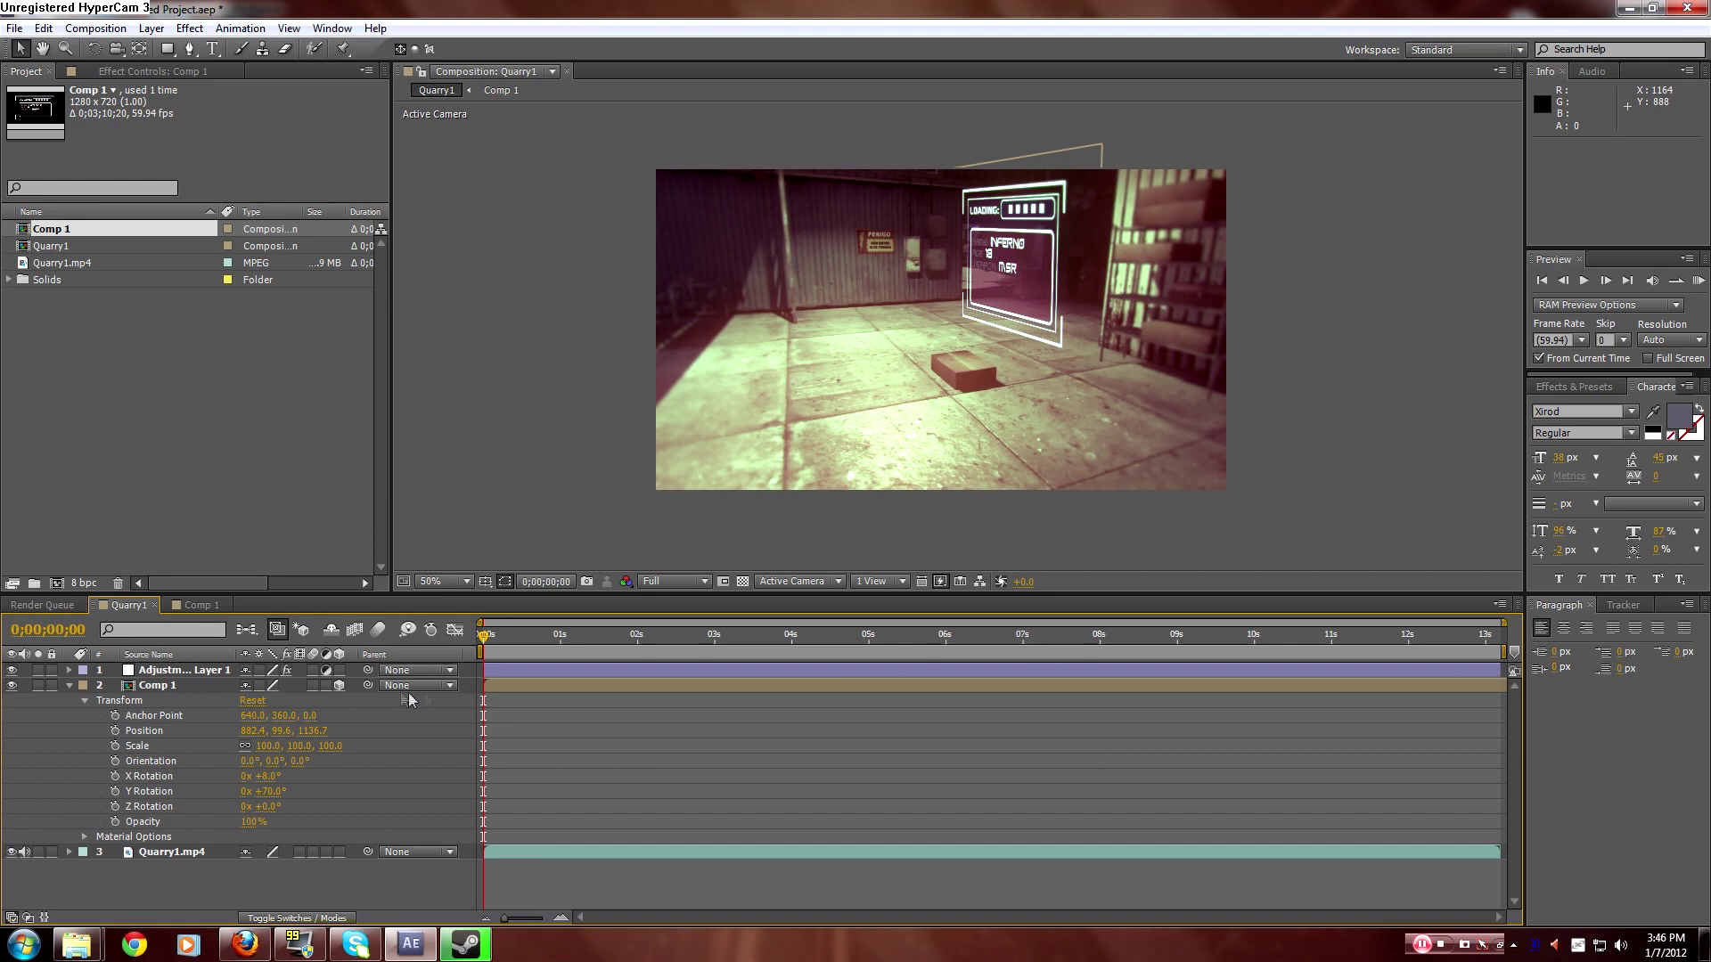
# Add starting keyframes at 0;00;00;00 for Comp 1's Position, Orientation, and X, Y and Z Rotation.
pyautogui.click(504, 685)
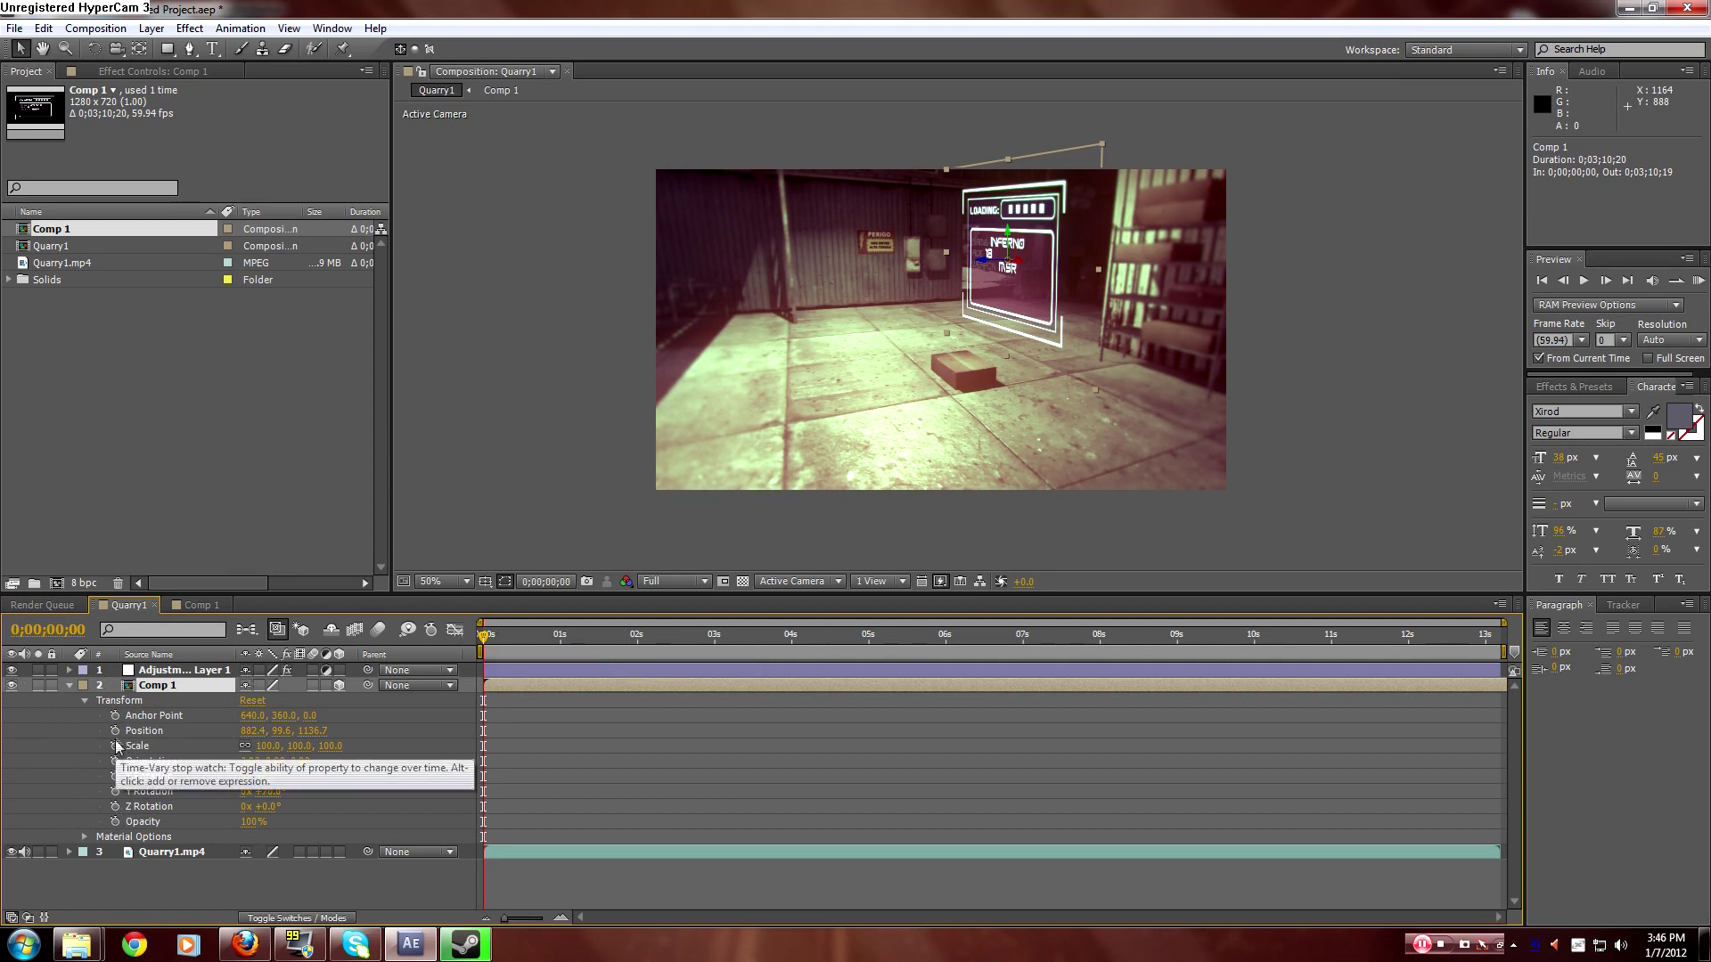
pyautogui.click(115, 730)
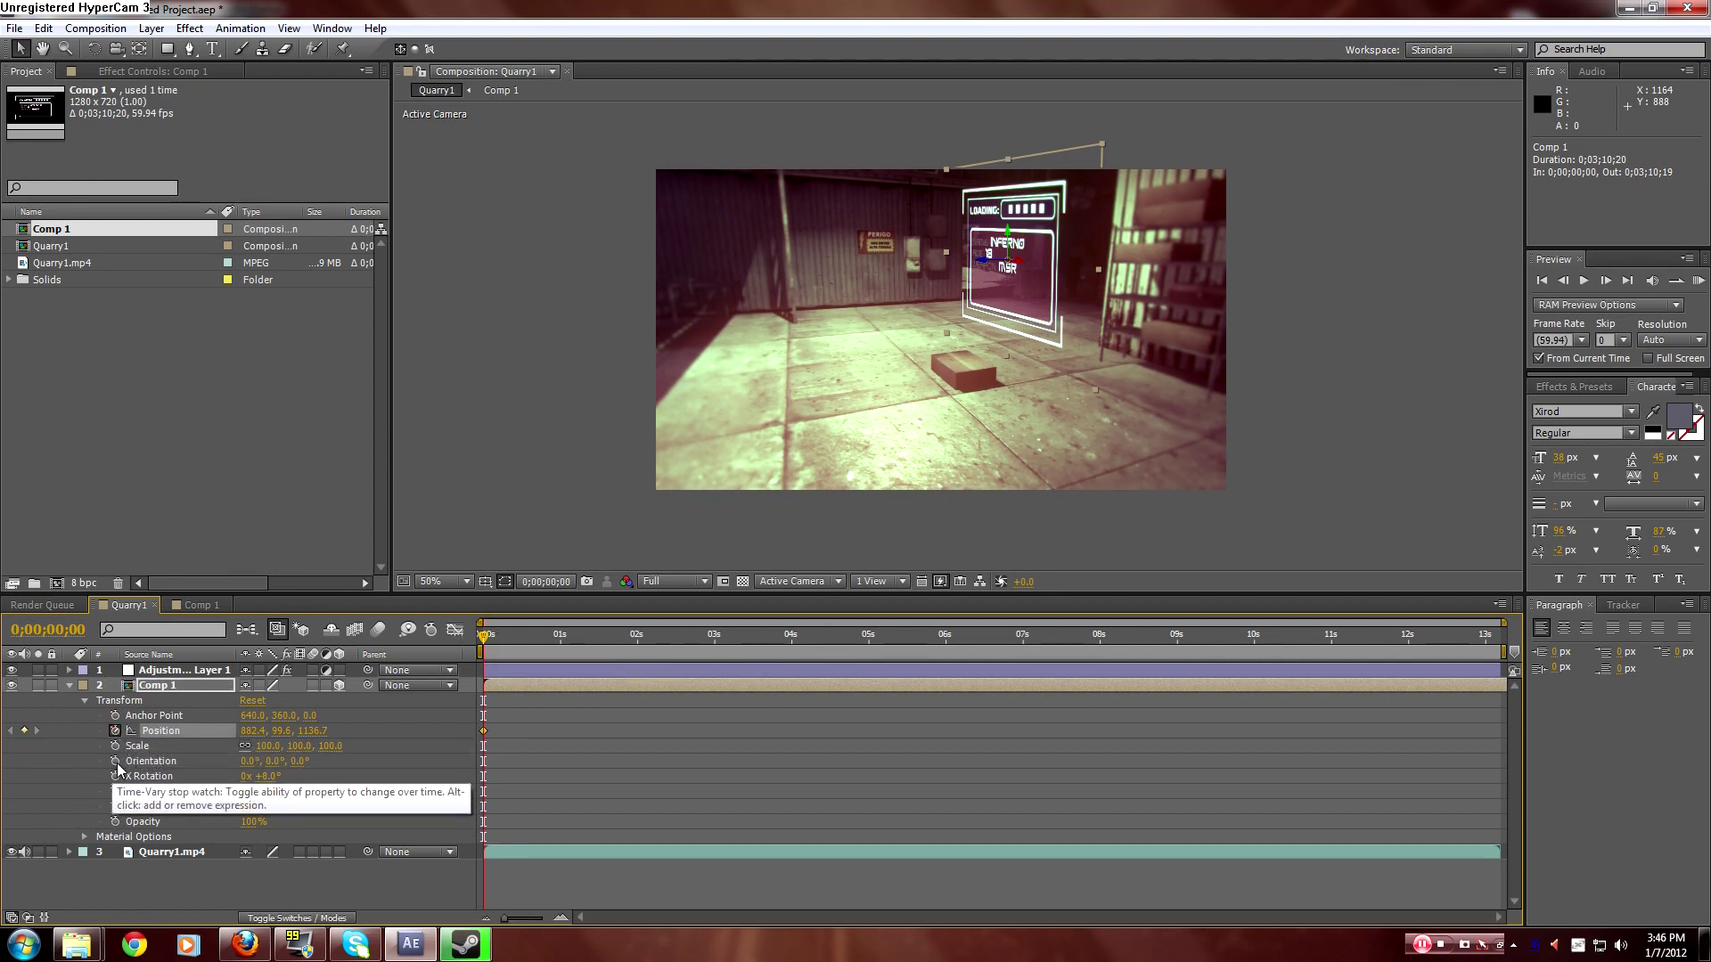
pyautogui.click(115, 761)
pyautogui.click(115, 806)
pyautogui.click(115, 792)
pyautogui.click(115, 776)
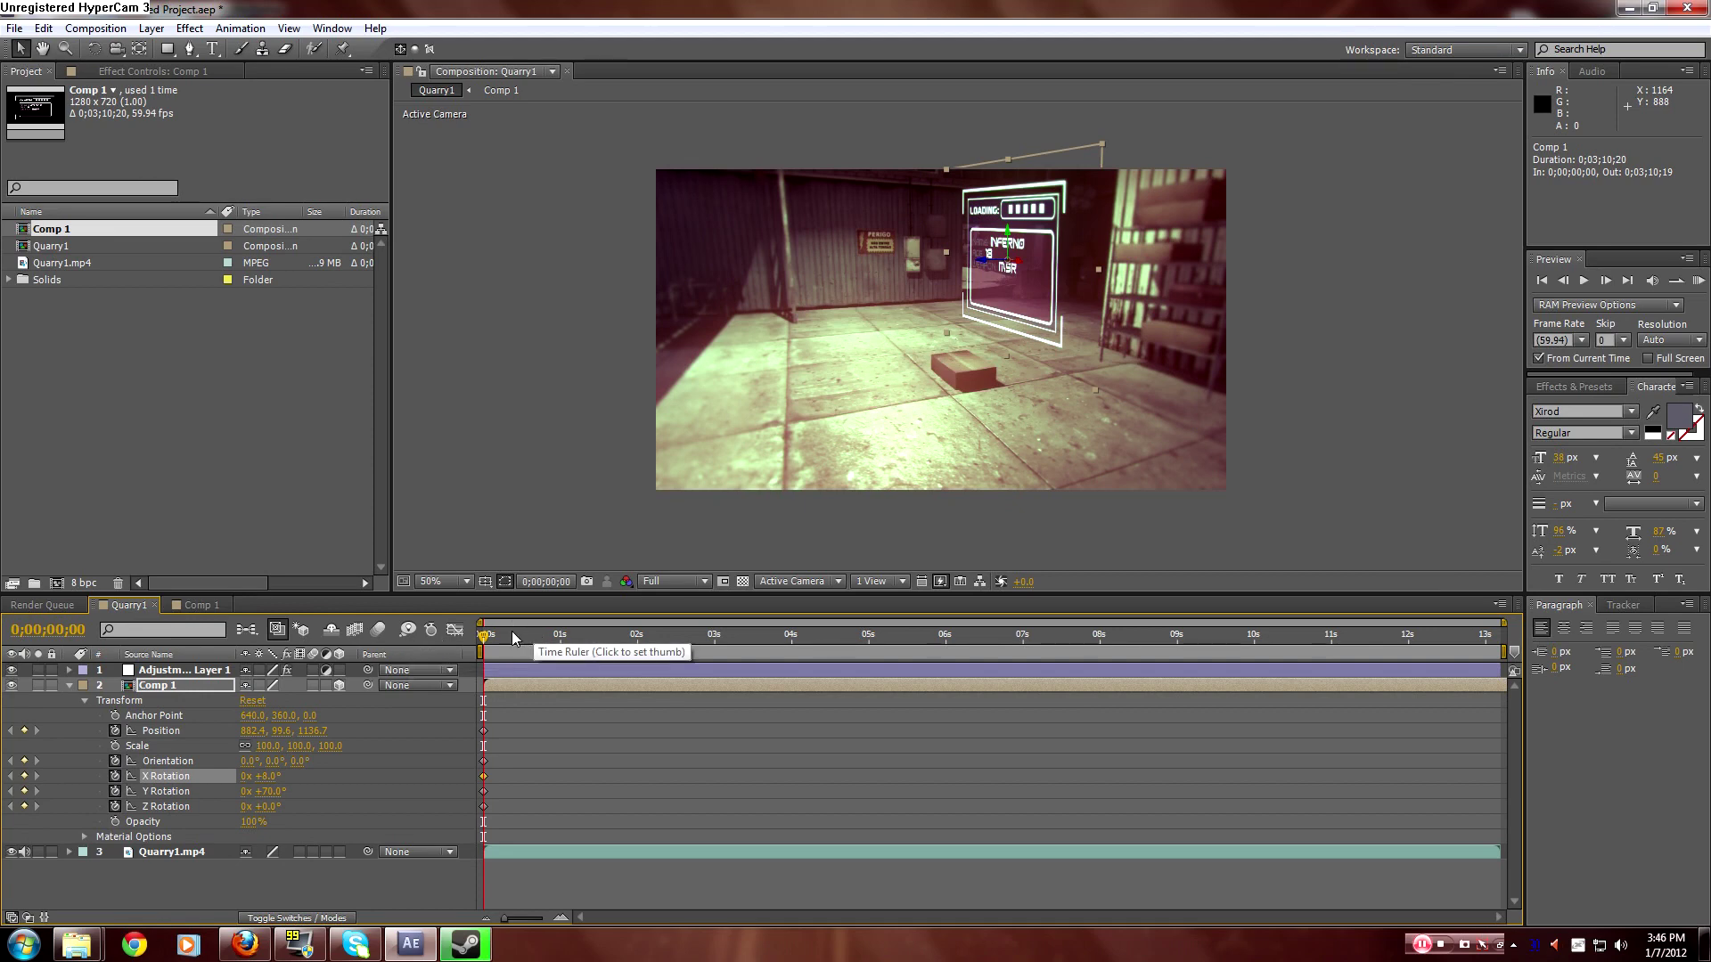
# Keyframe Comp 1 at 0;00;05;15 with Y rotation 55° and a position of about 768, 119, 997.
pyautogui.moveTo(485, 640); pyautogui.dragTo(892, 664)
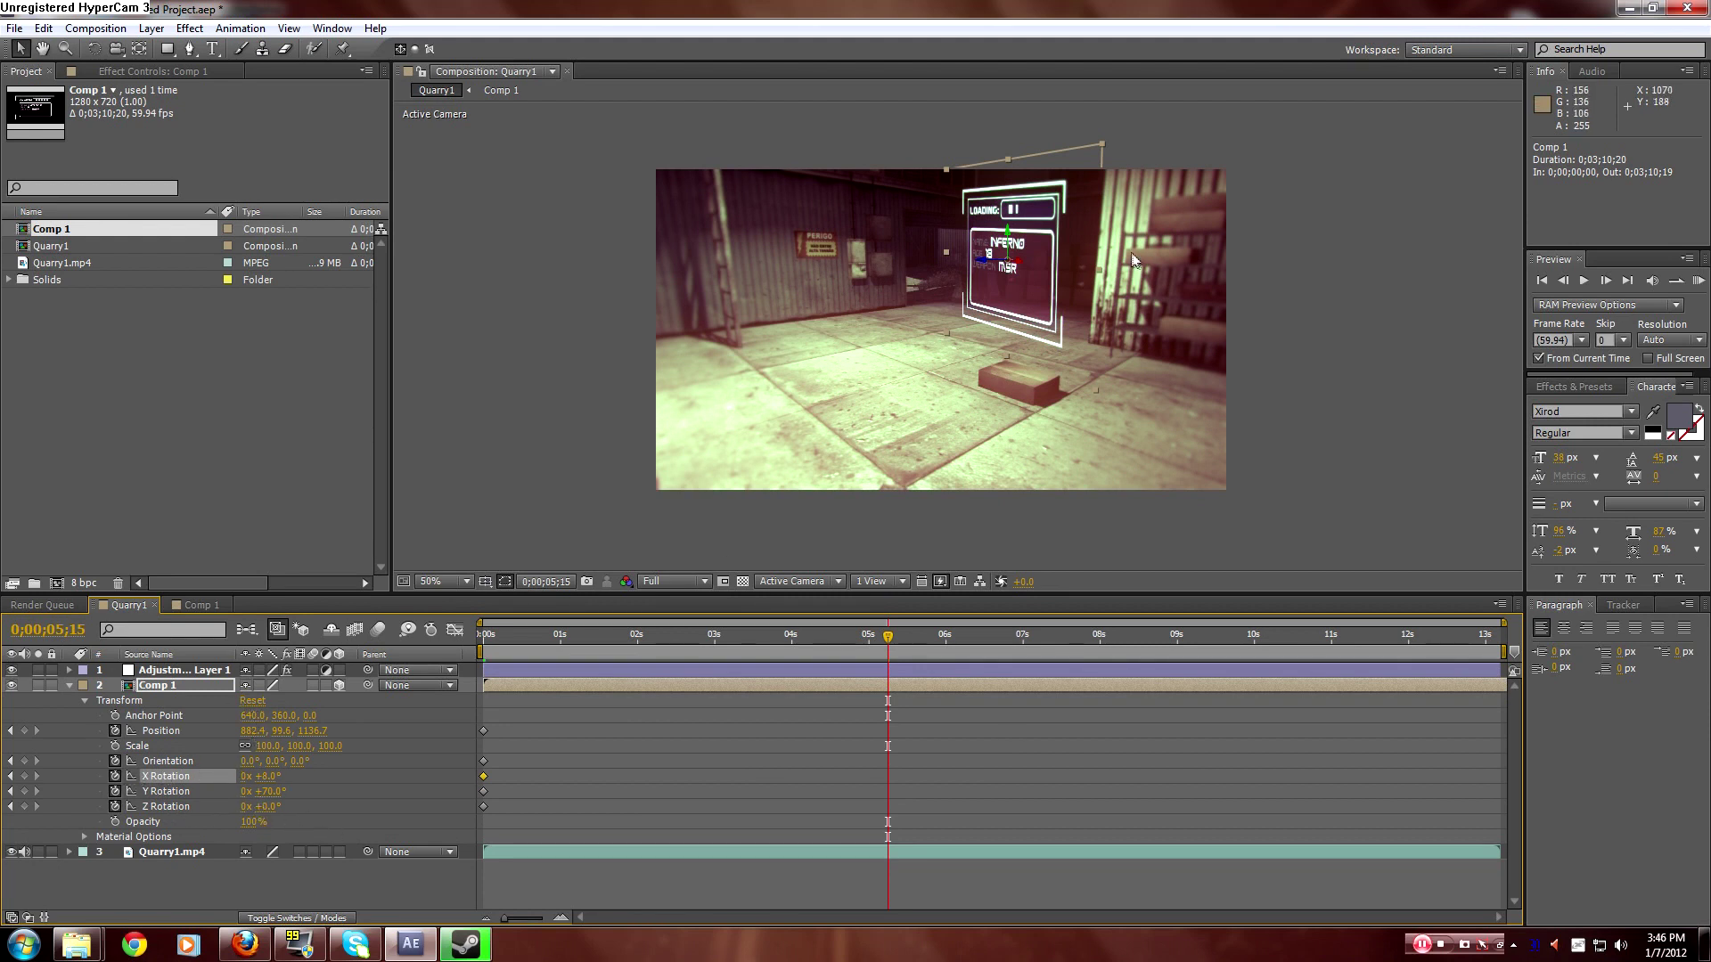
pyautogui.moveTo(994, 264); pyautogui.dragTo(852, 299)
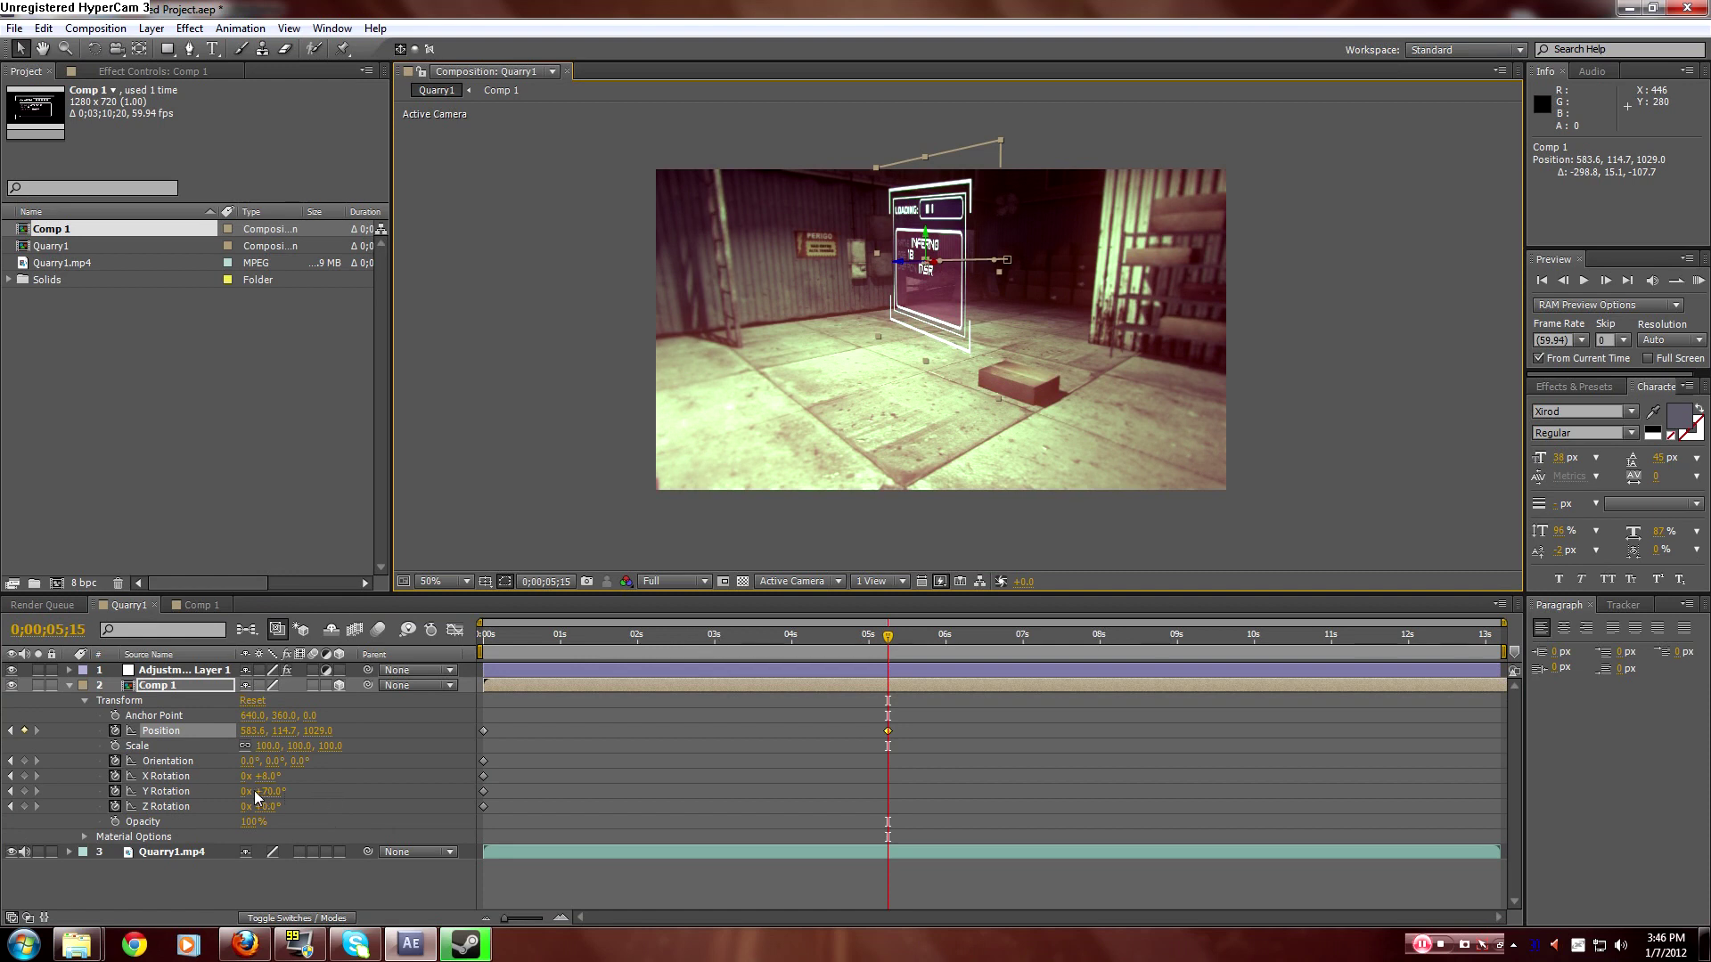
pyautogui.moveTo(268, 793); pyautogui.dragTo(247, 786)
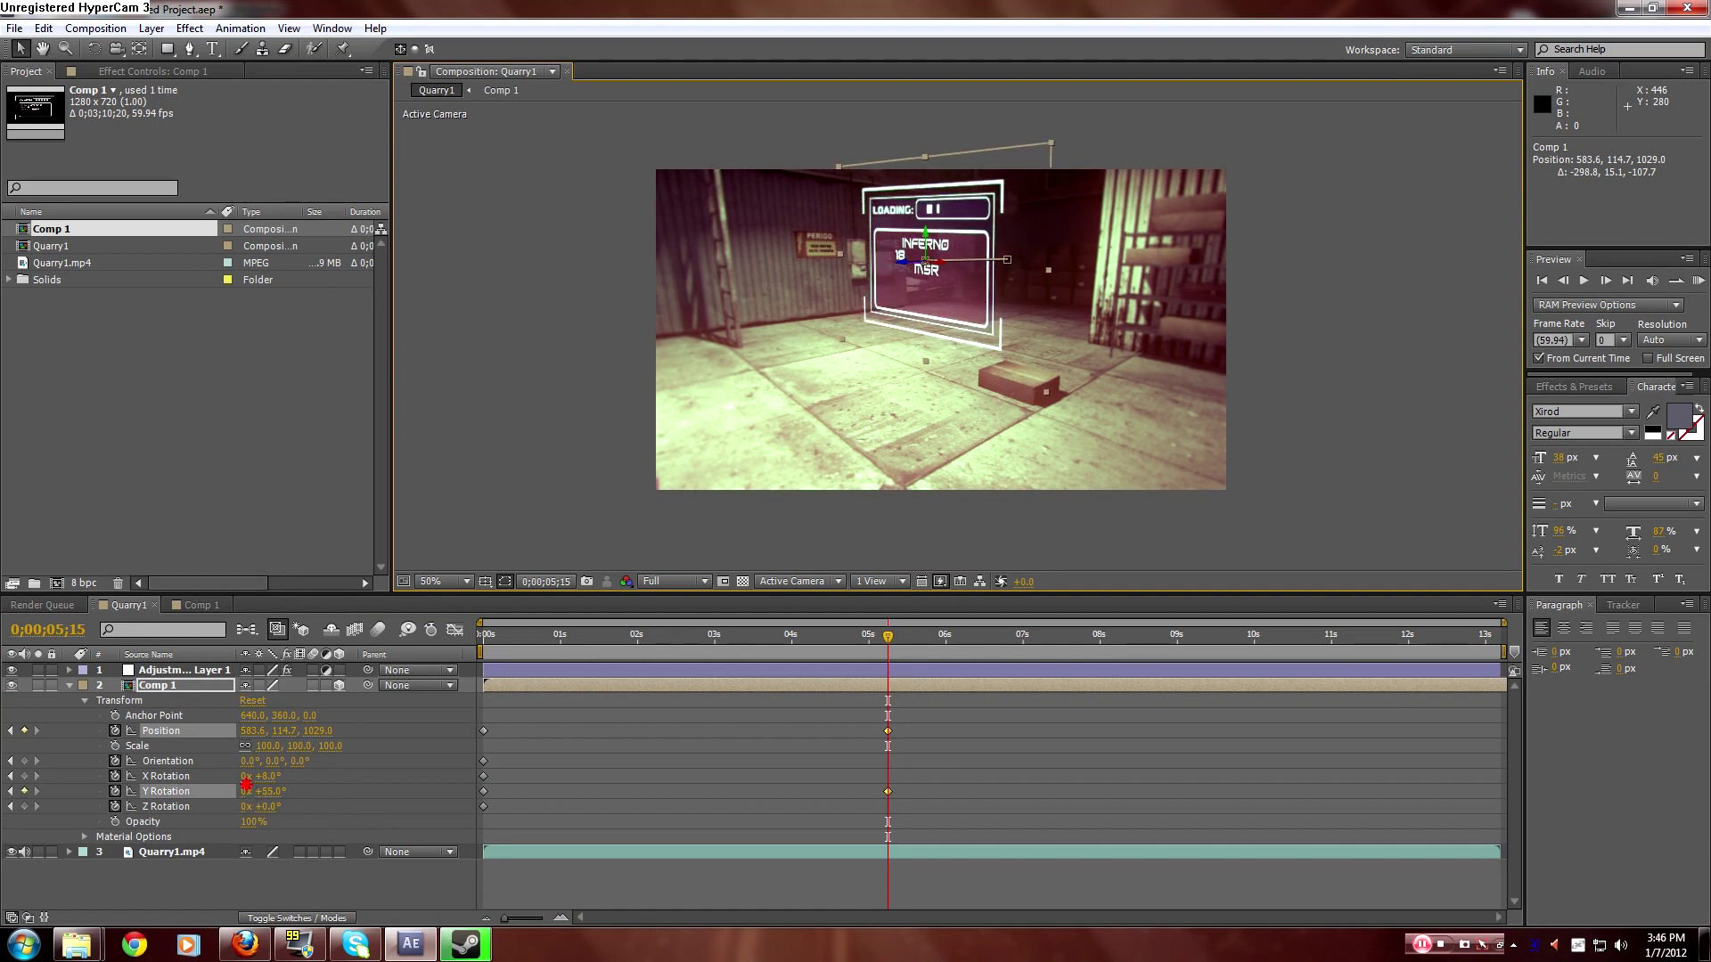
pyautogui.moveTo(948, 268); pyautogui.dragTo(986, 265)
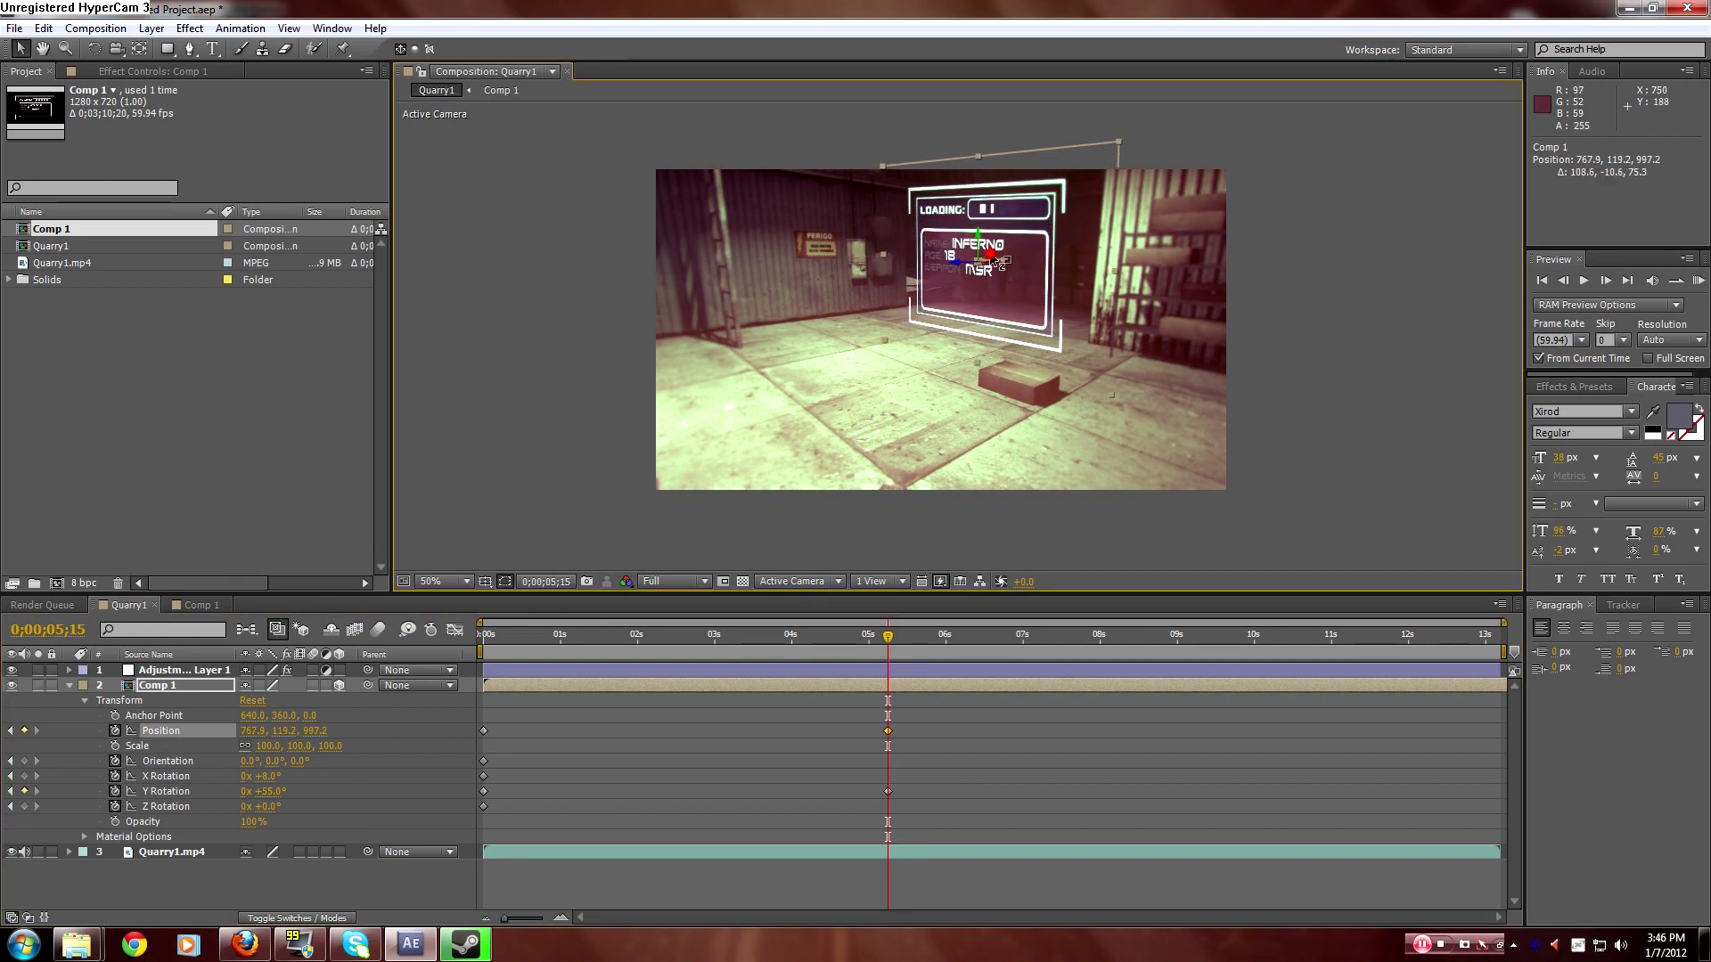
# Play a RAM preview of Quarry1 from the start to check the panel's motion against the footage.
pyautogui.moveTo(891, 642); pyautogui.dragTo(483, 660)
pyautogui.click(686, 866)
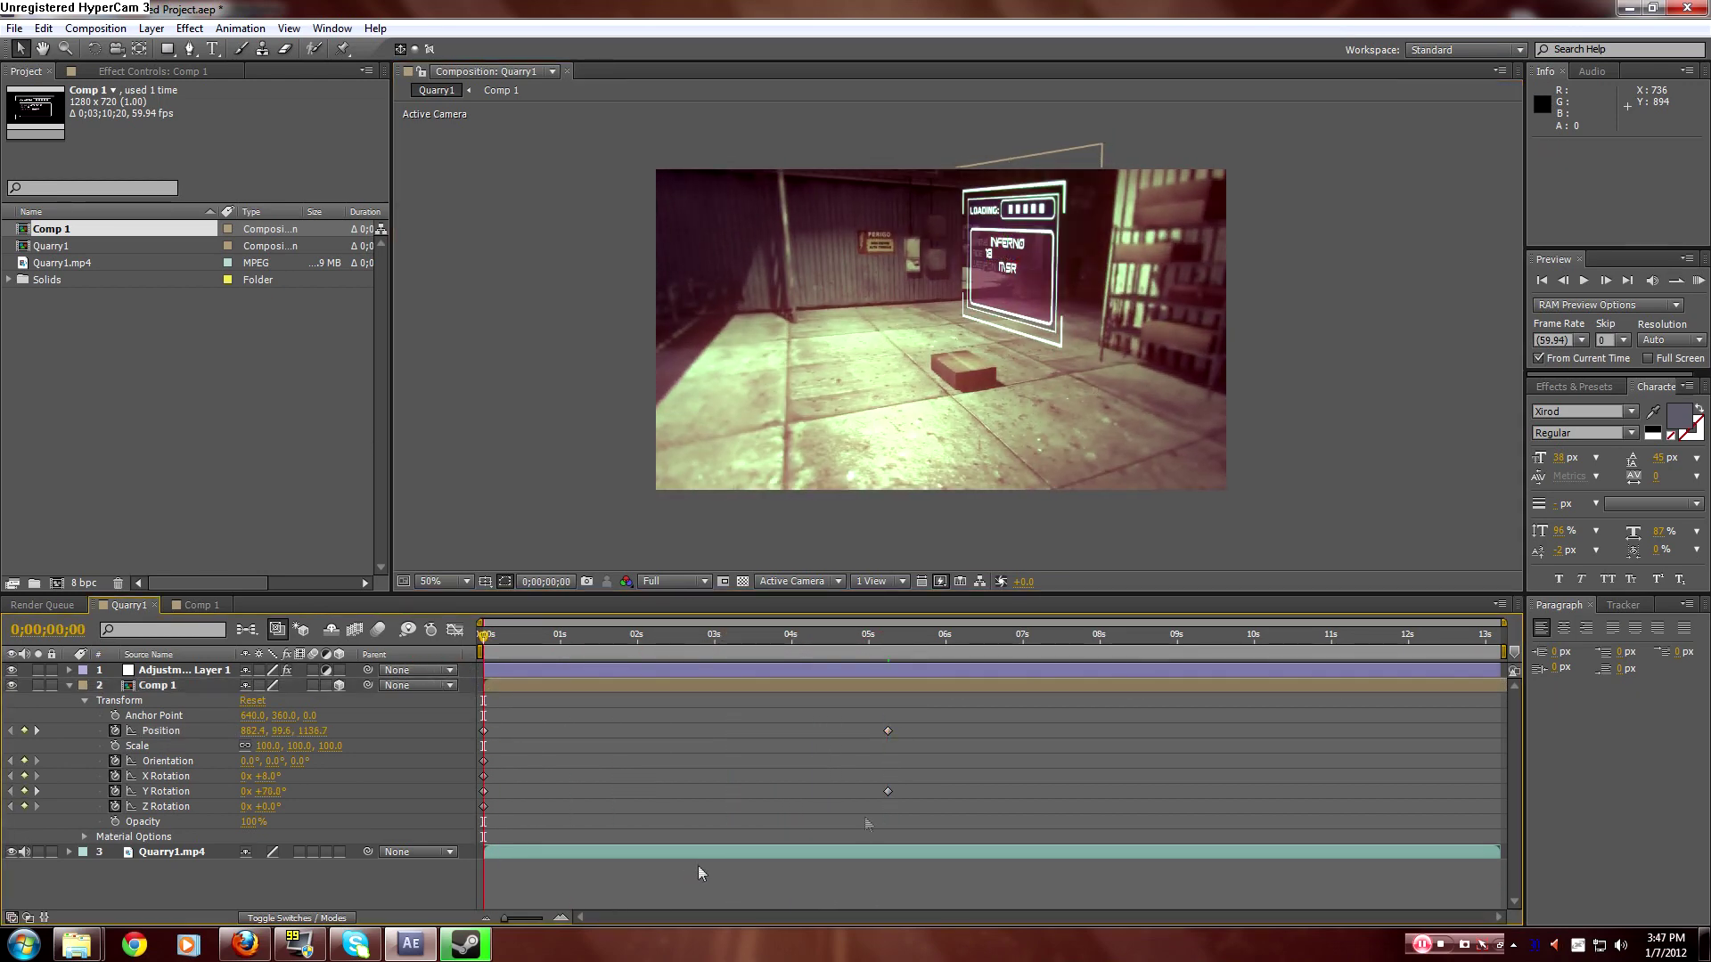
pyautogui.click(1697, 280)
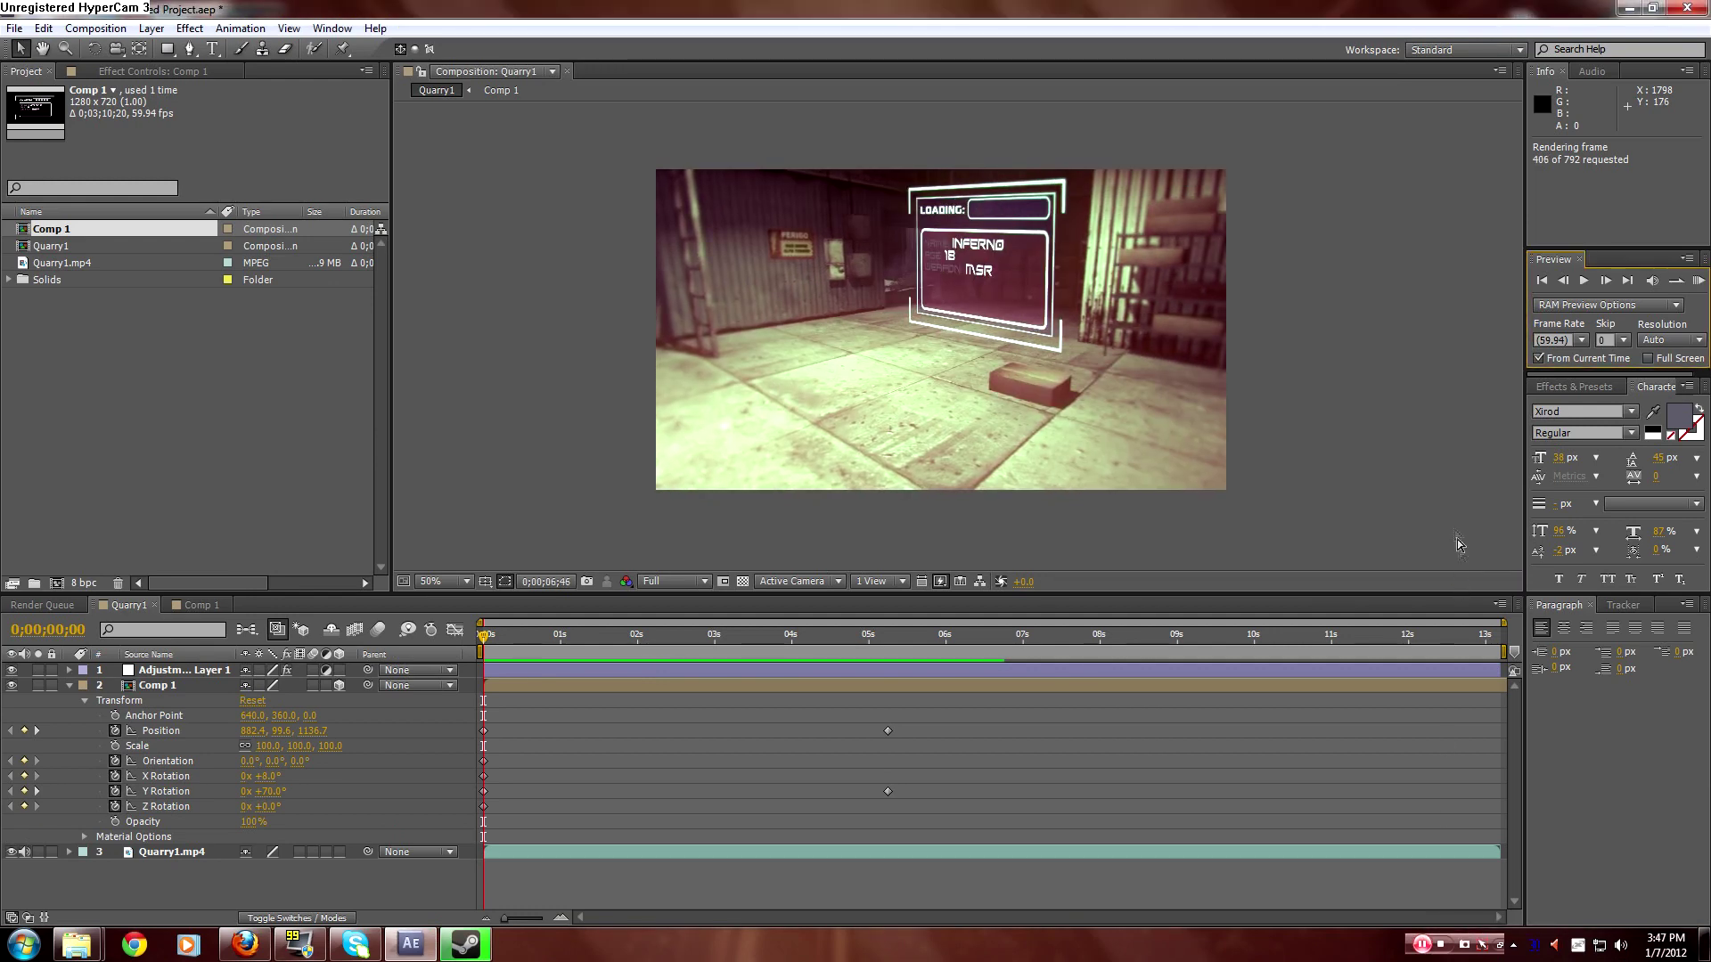
pyautogui.click(1699, 281)
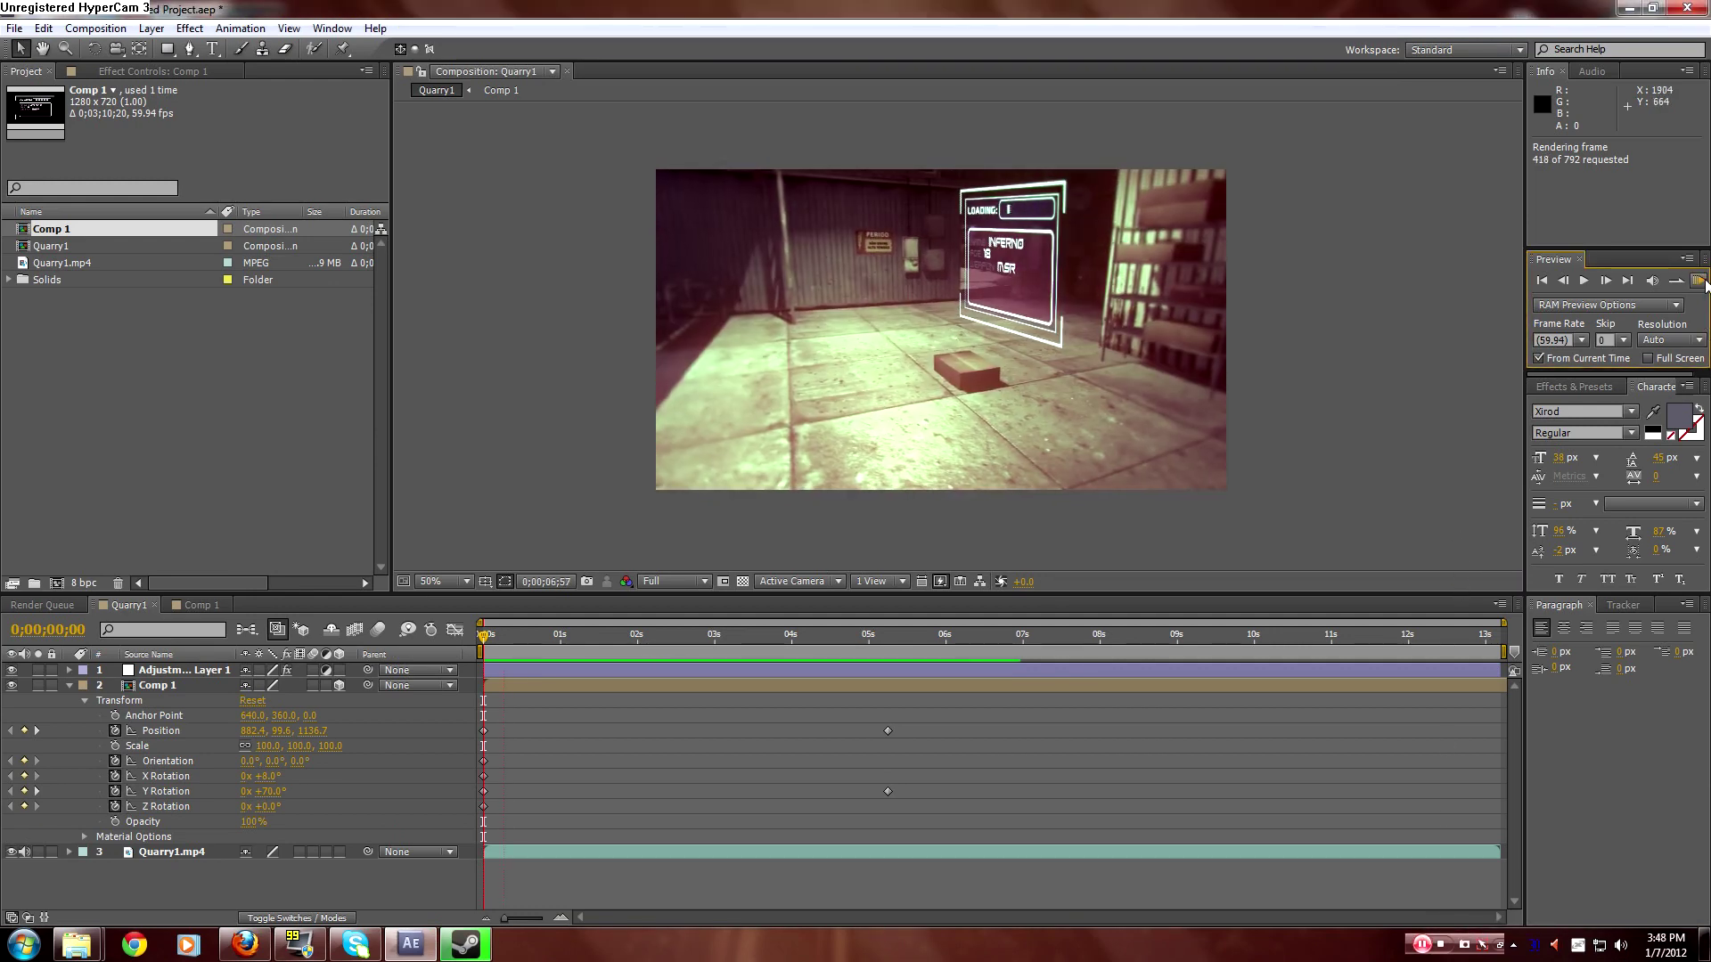
pyautogui.moveTo(505, 643)
pyautogui.mouseDown()
pyautogui.moveTo(553, 635)
pyautogui.moveTo(484, 634)
pyautogui.mouseUp()
pyautogui.click(1698, 281)
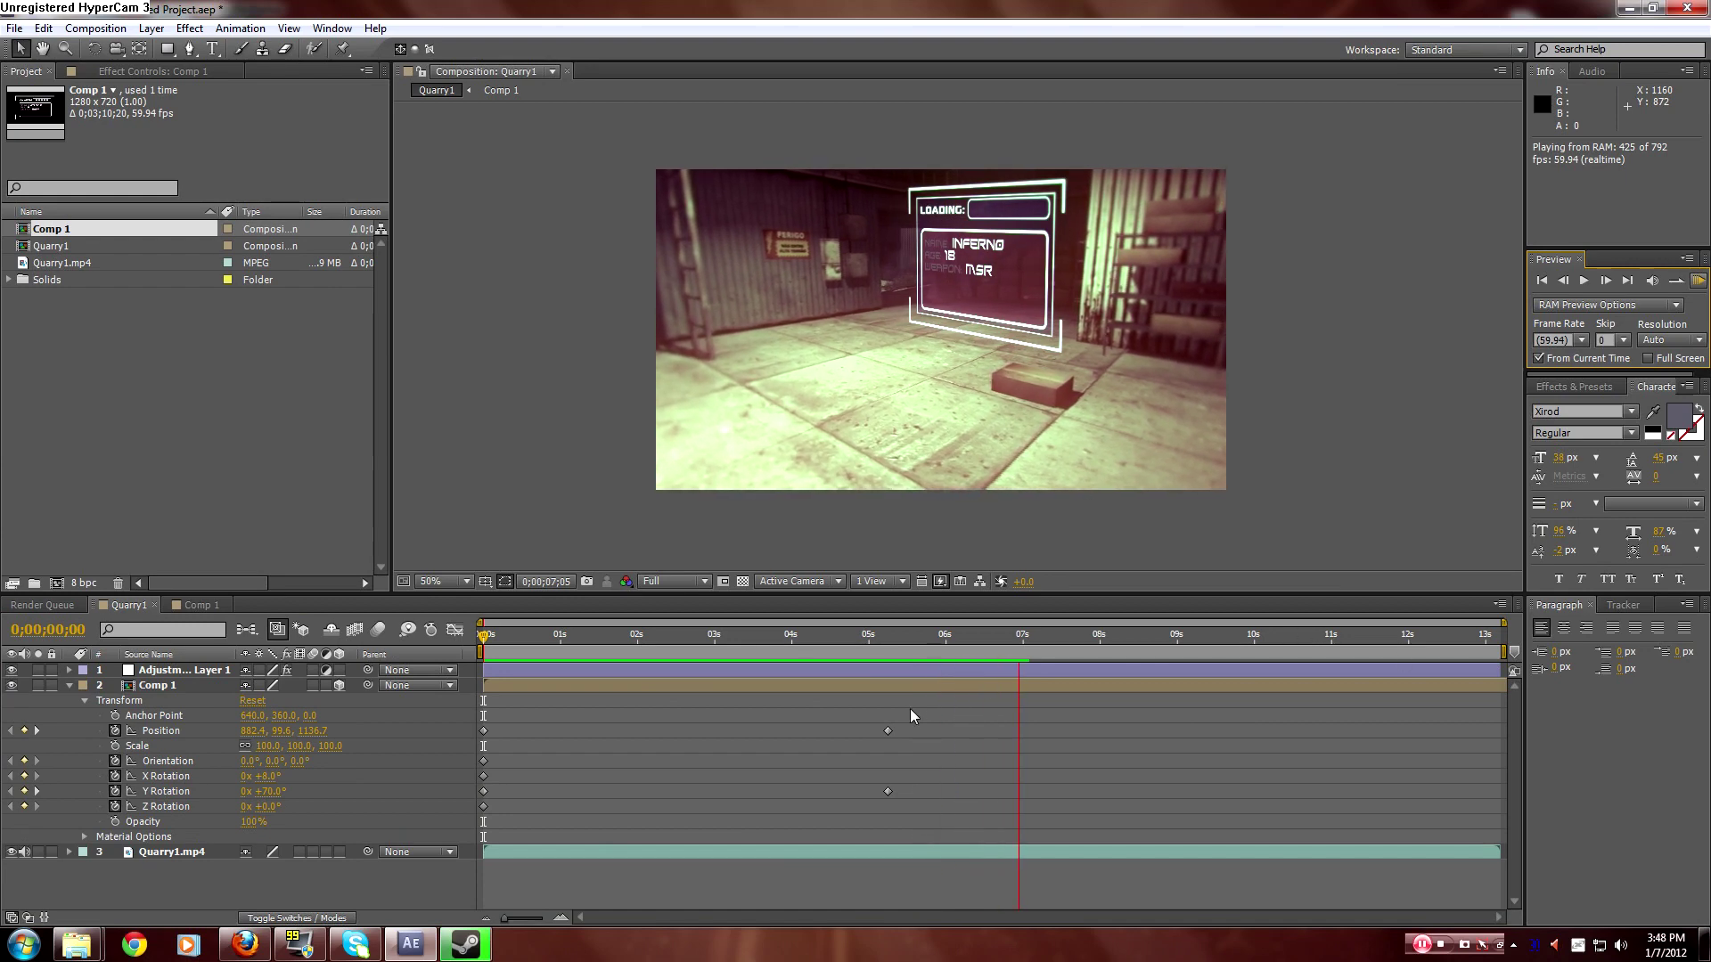
# Add a Z Rotation keyframe of 1° to Comp 1 at 0;00;03;03, after trying 2°.
pyautogui.click(949, 638)
pyautogui.click(891, 638)
pyautogui.moveTo(895, 643); pyautogui.dragTo(427, 648)
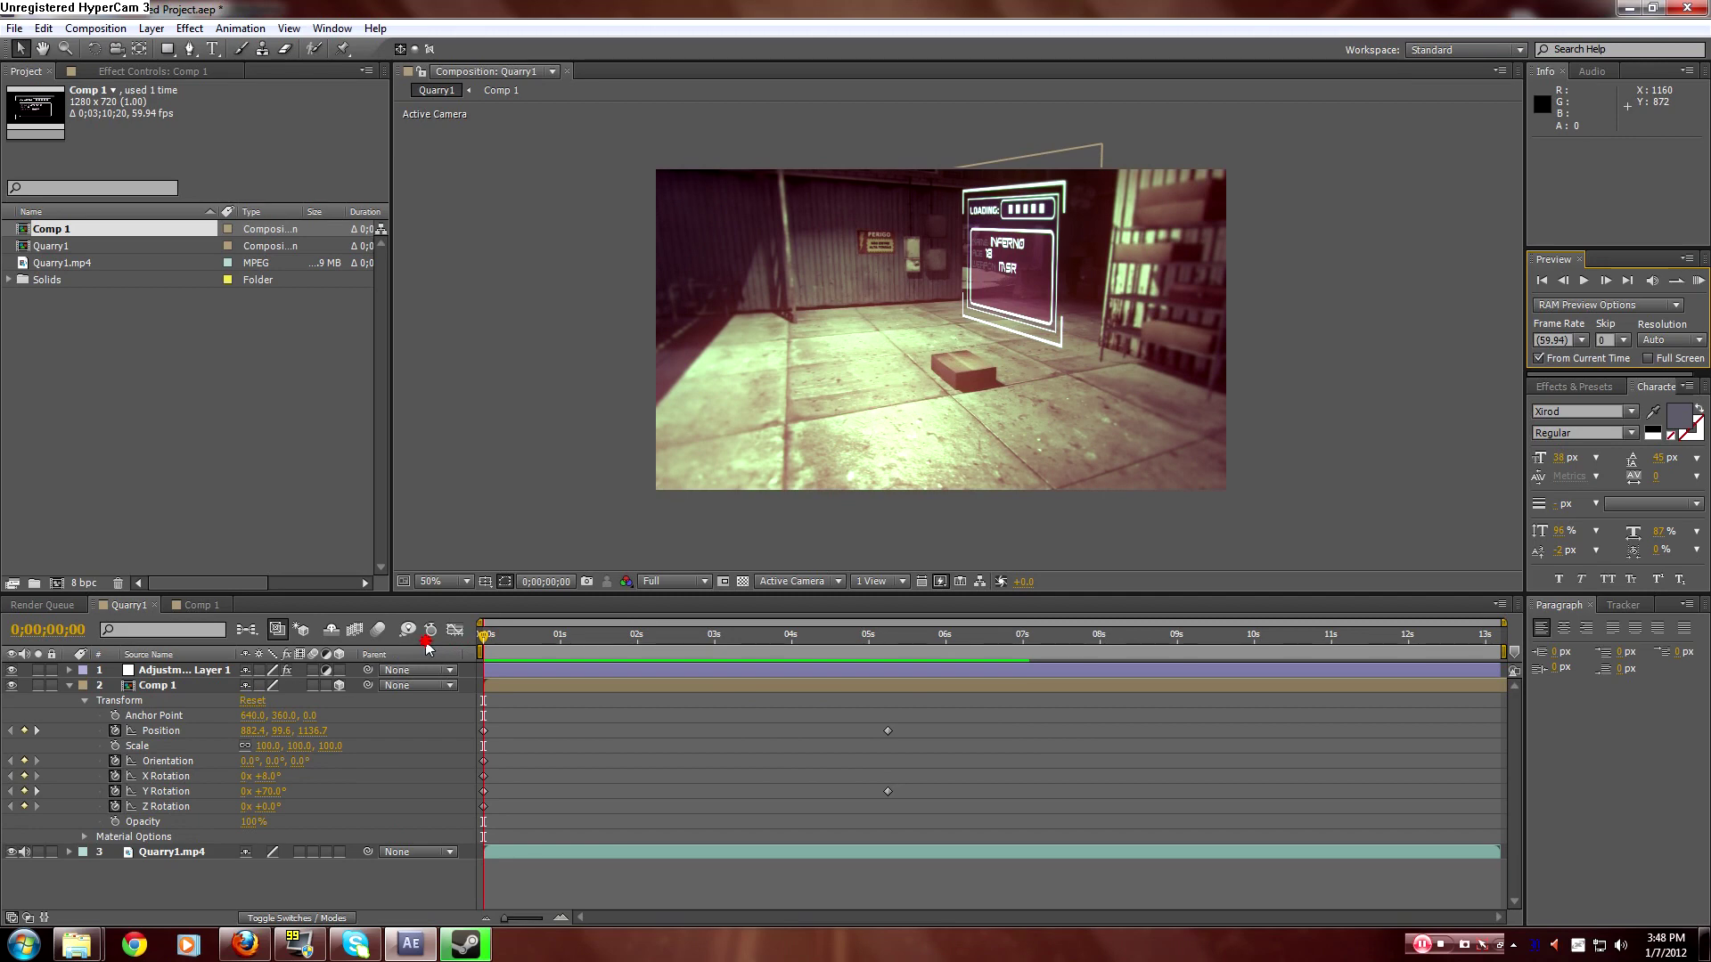
pyautogui.moveTo(428, 647); pyautogui.dragTo(718, 644)
pyautogui.click(161, 731)
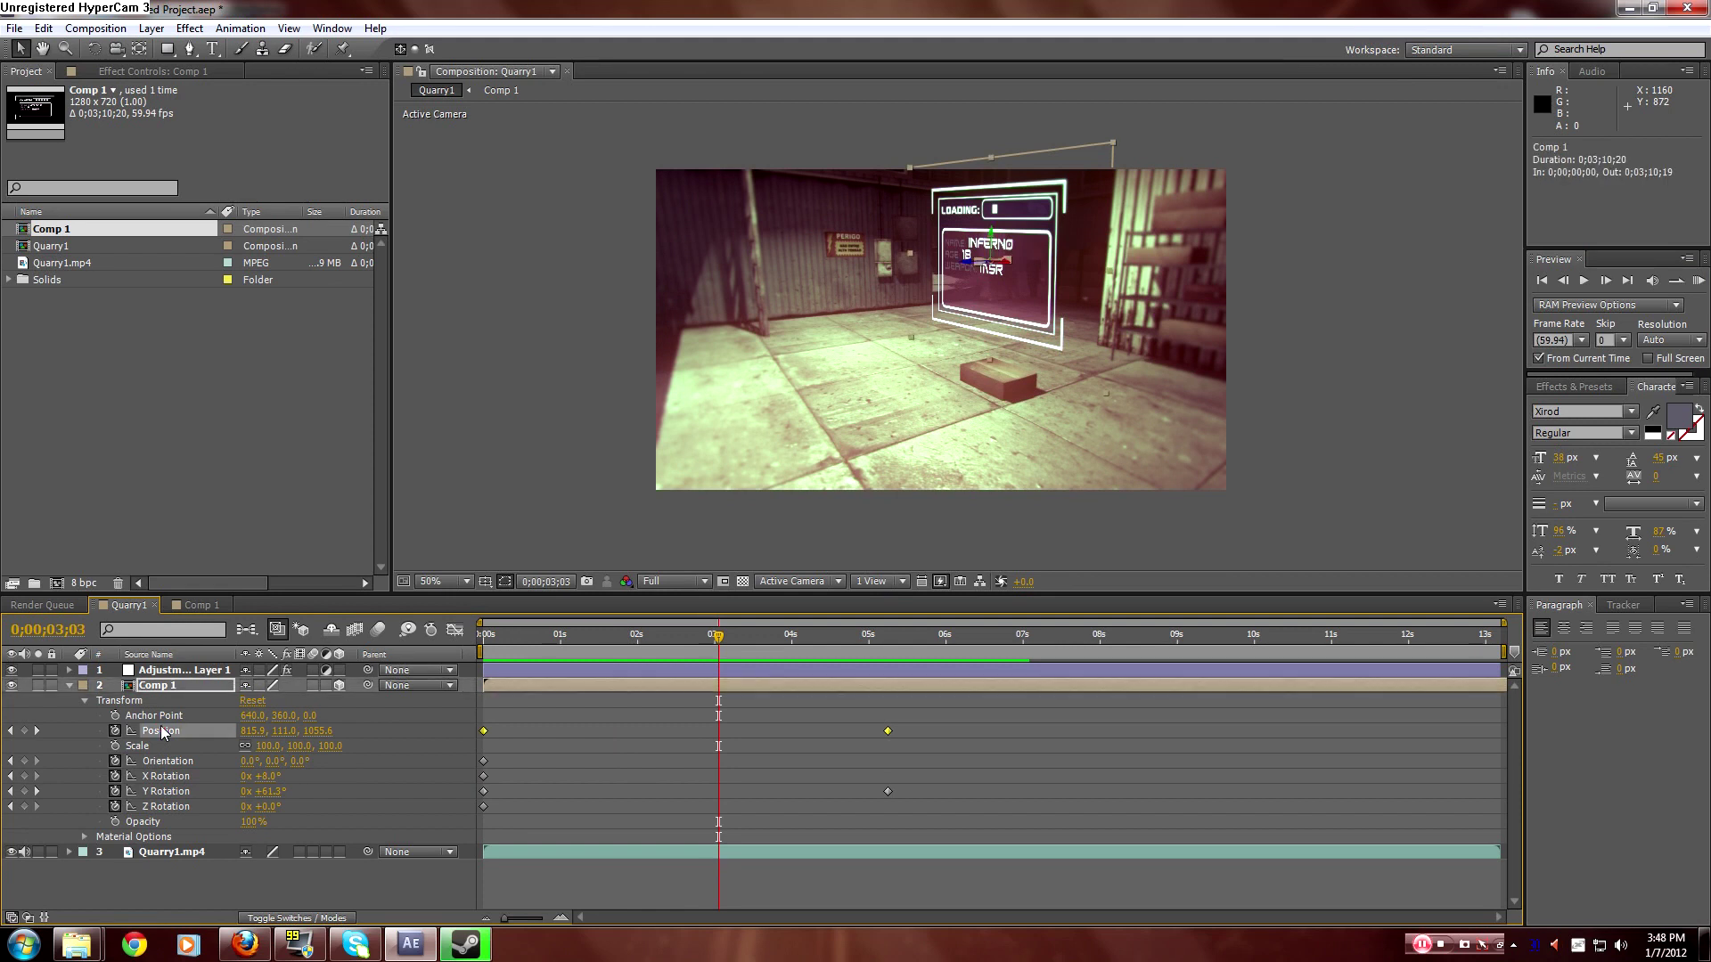
pyautogui.moveTo(267, 809); pyautogui.dragTo(267, 809)
pyautogui.click(267, 808)
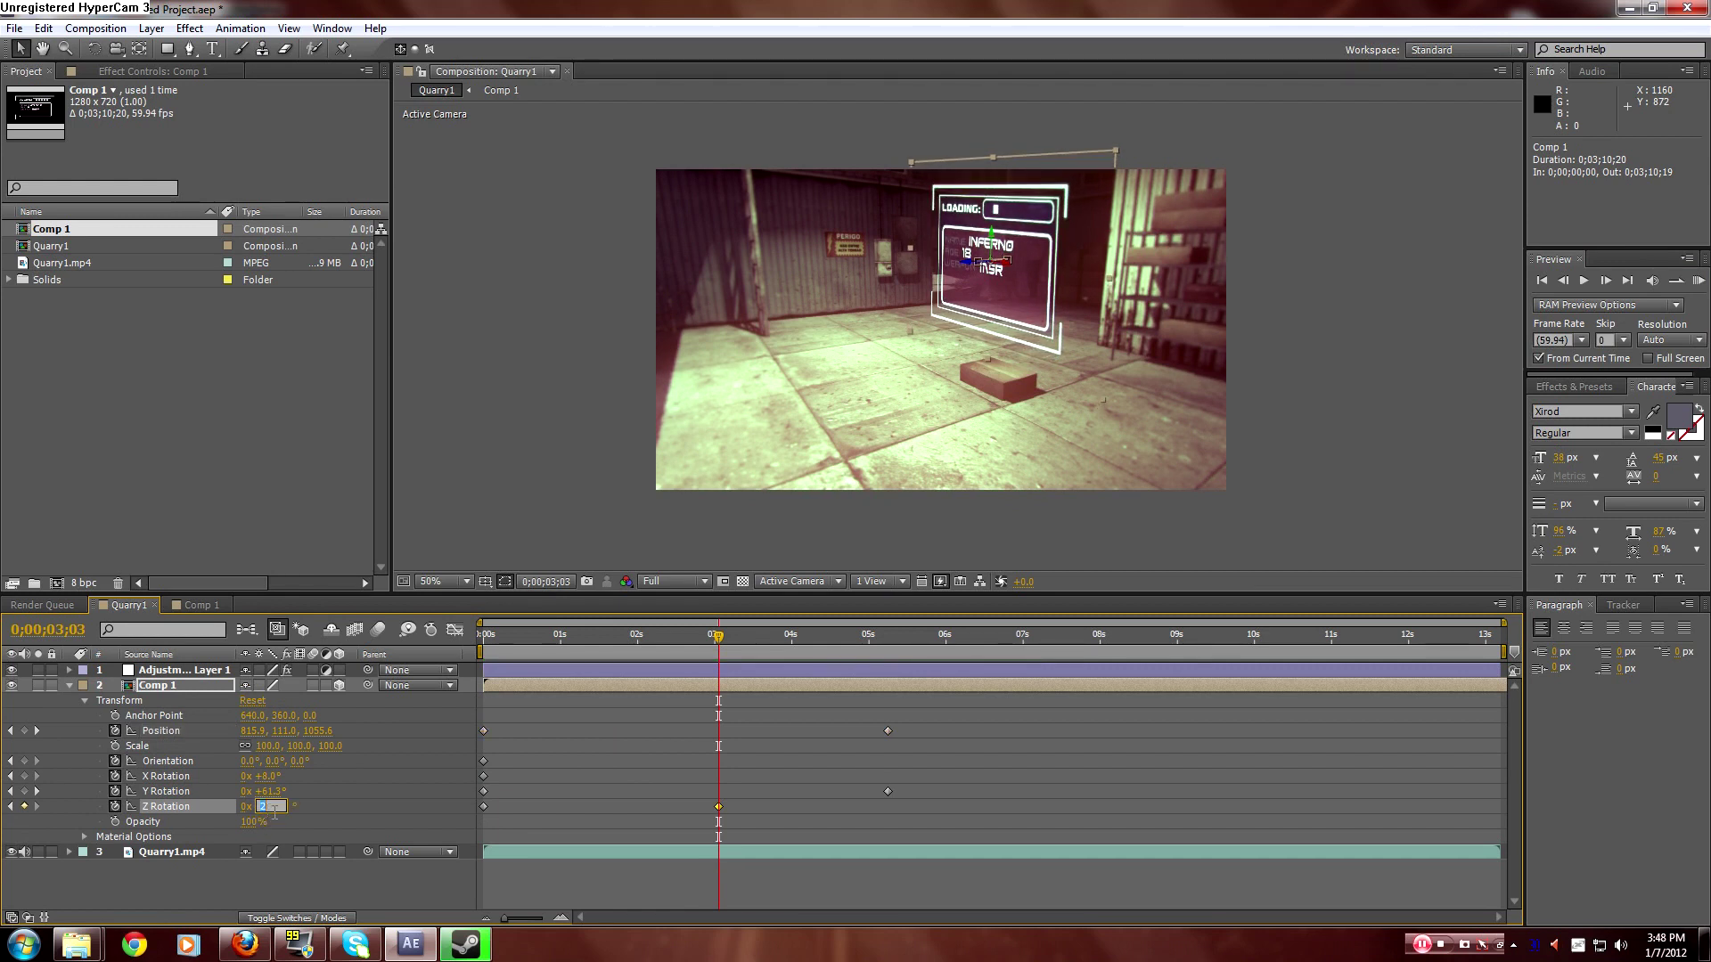
pyautogui.press('Return')
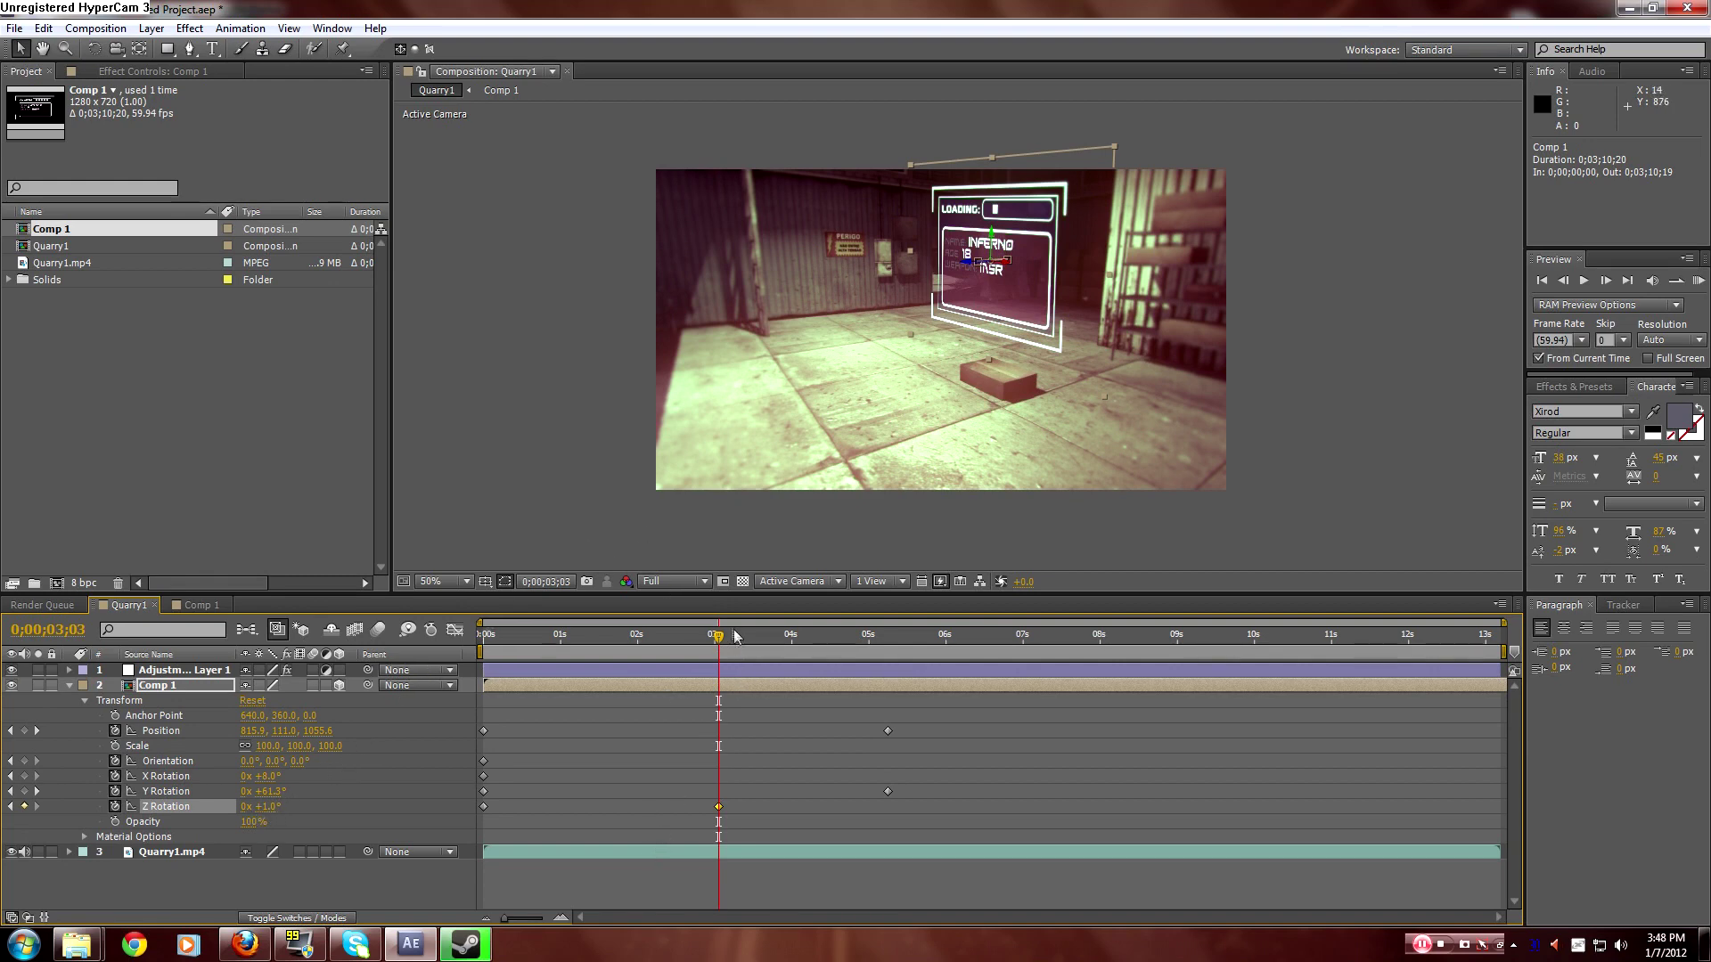
# Add a Z Rotation keyframe to Comp 1 at 0;00;05;15, trying 2° and then setting it to 0°.
pyautogui.moveTo(723, 640); pyautogui.dragTo(870, 670)
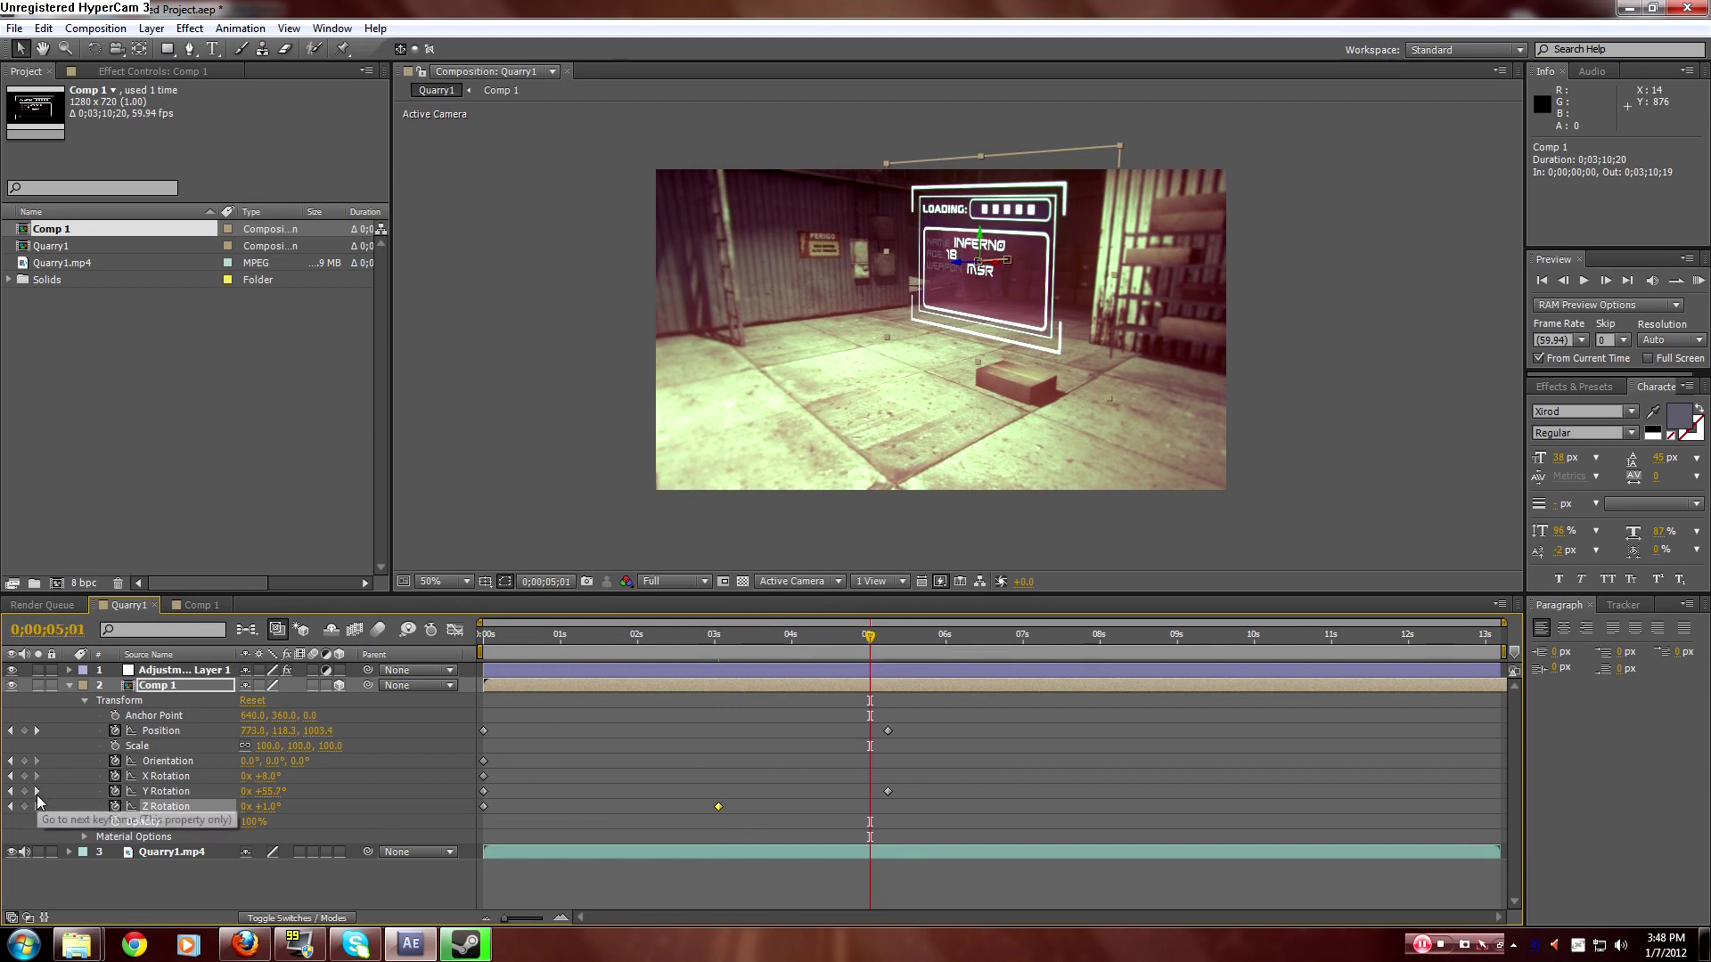
pyautogui.click(36, 791)
pyautogui.click(271, 806)
pyautogui.press('Return')
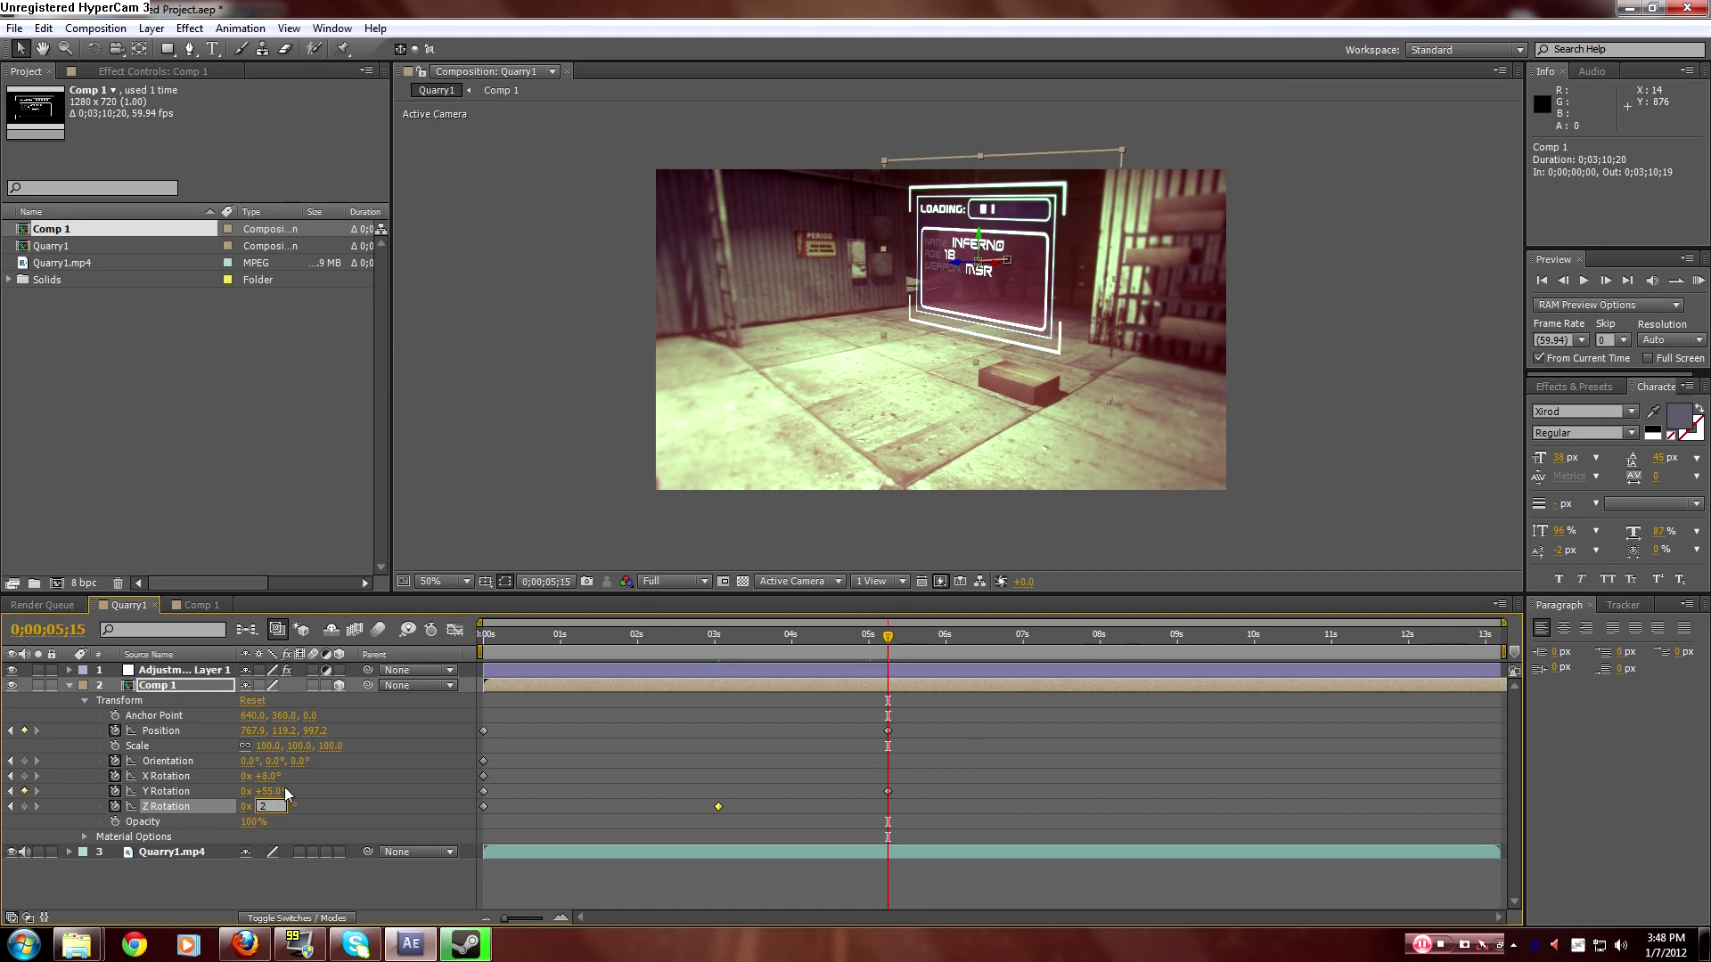
pyautogui.click(271, 806)
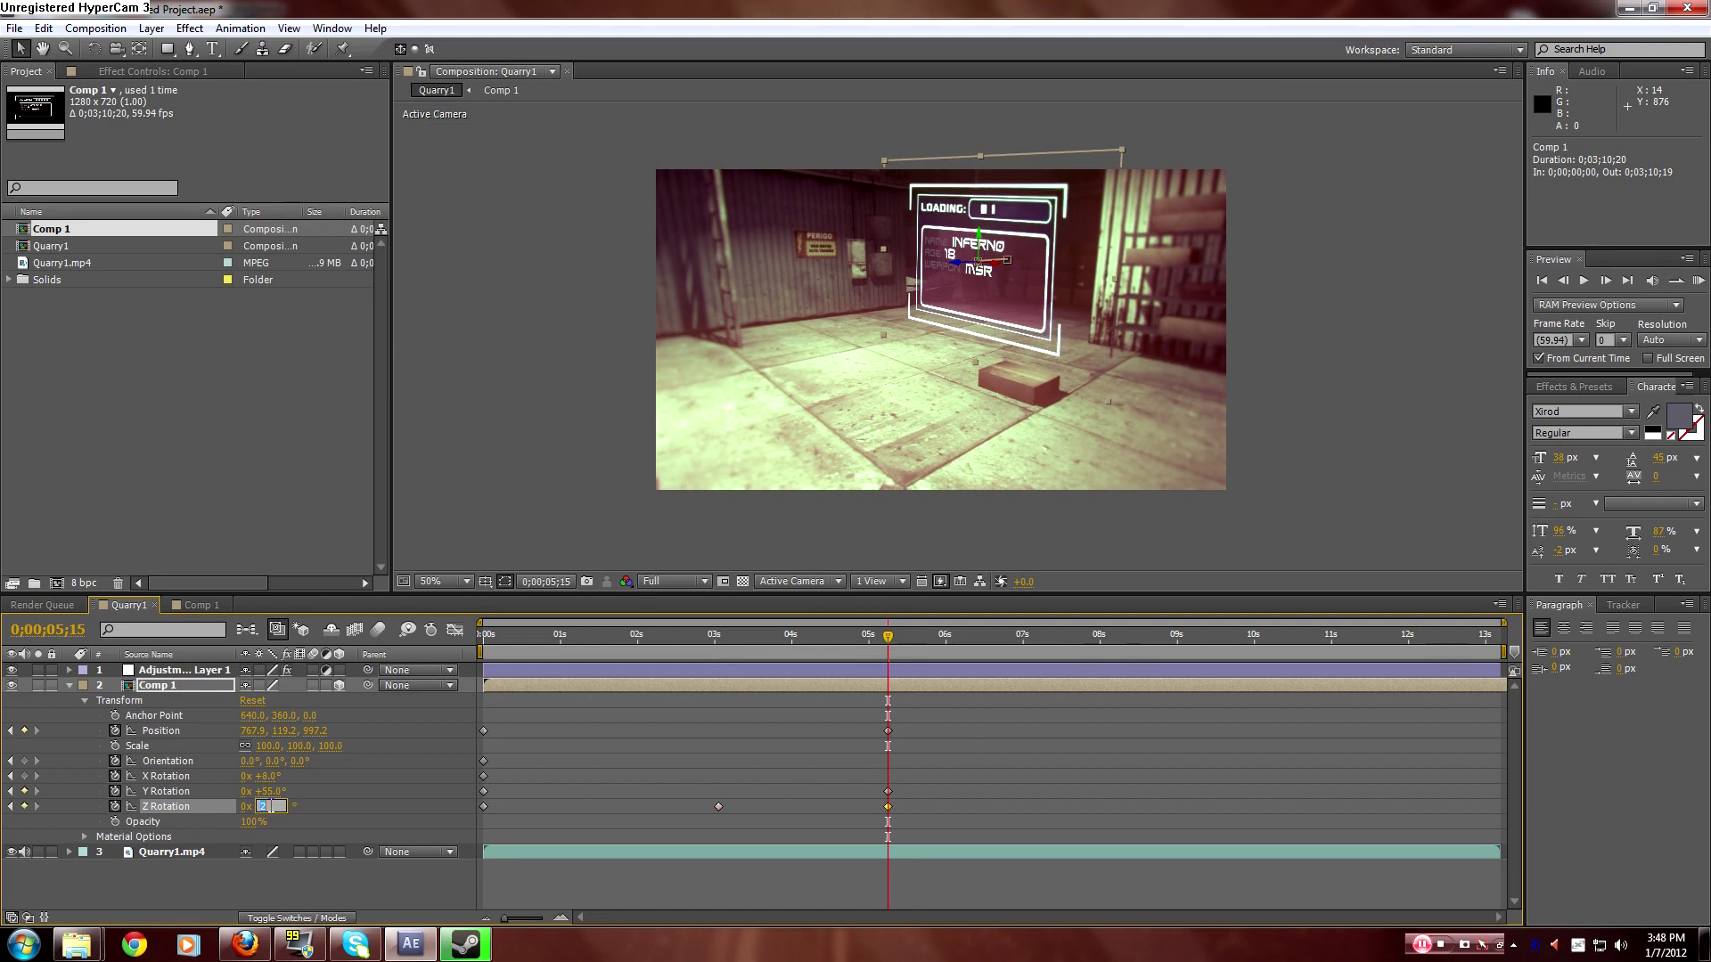
pyautogui.write('0')
pyautogui.press('Return')
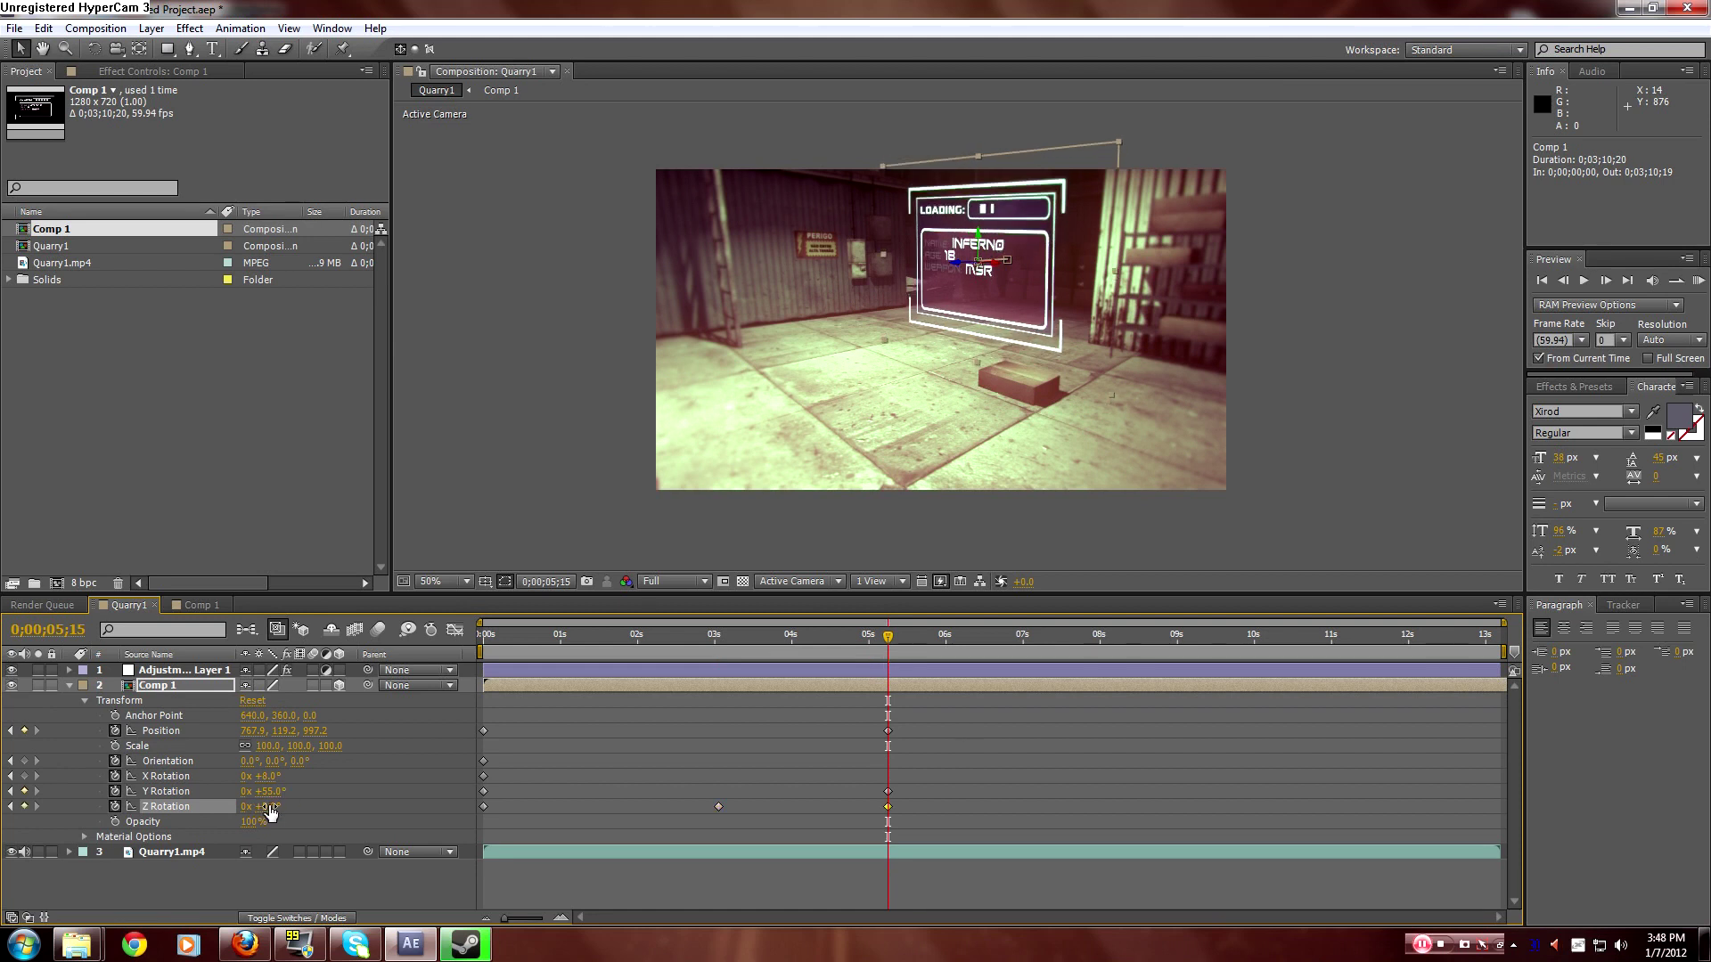
# Set Comp 1's Z Rotation keyframe at 0;00;03;03 to 0°, scrub through the motion and return to the start of the composition.
pyautogui.click(10, 806)
pyautogui.click(270, 806)
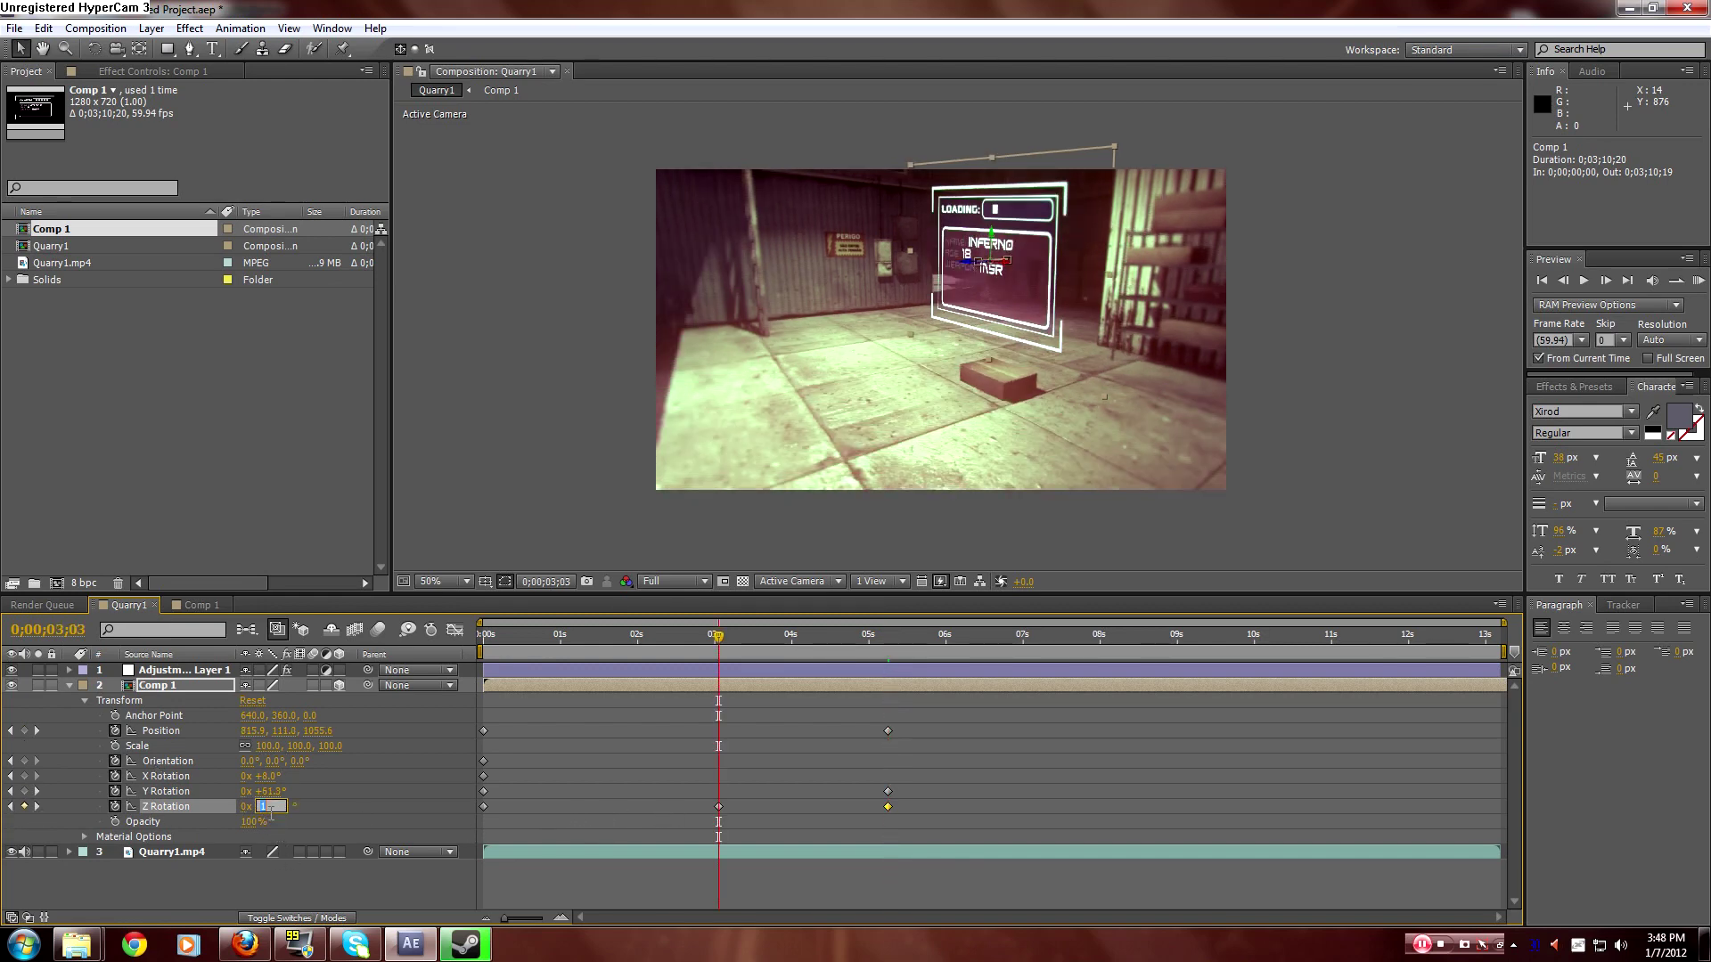
pyautogui.press('Return')
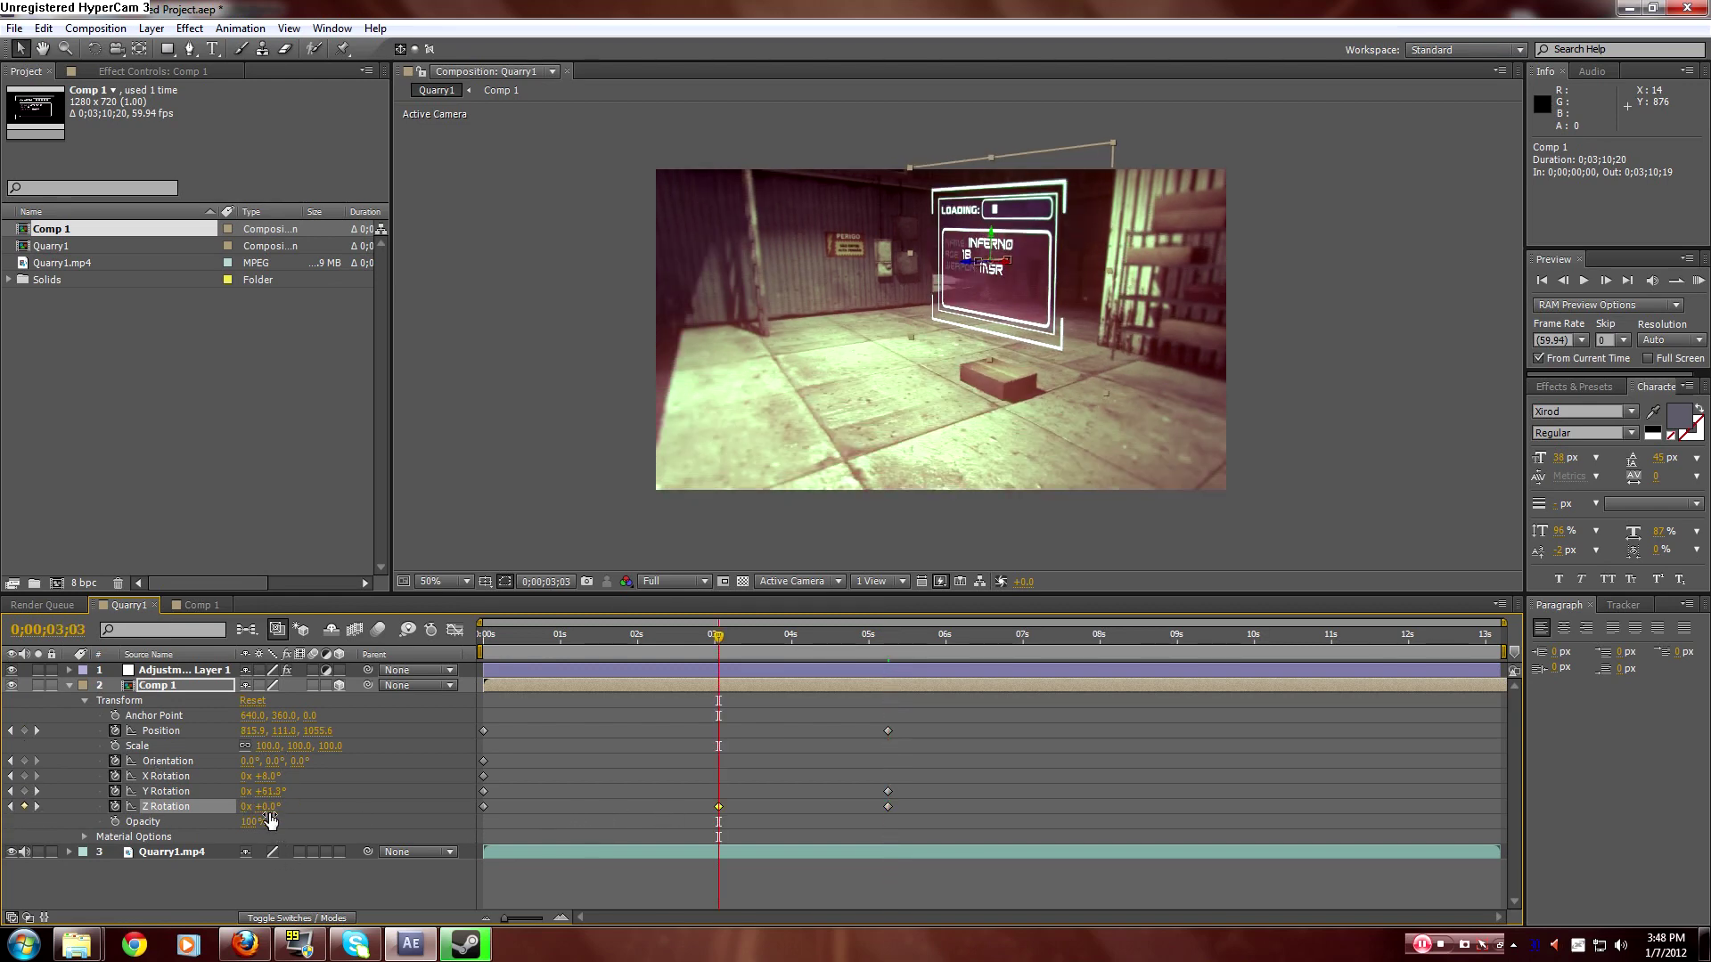
pyautogui.moveTo(714, 651); pyautogui.dragTo(965, 680)
pyautogui.press('Home')
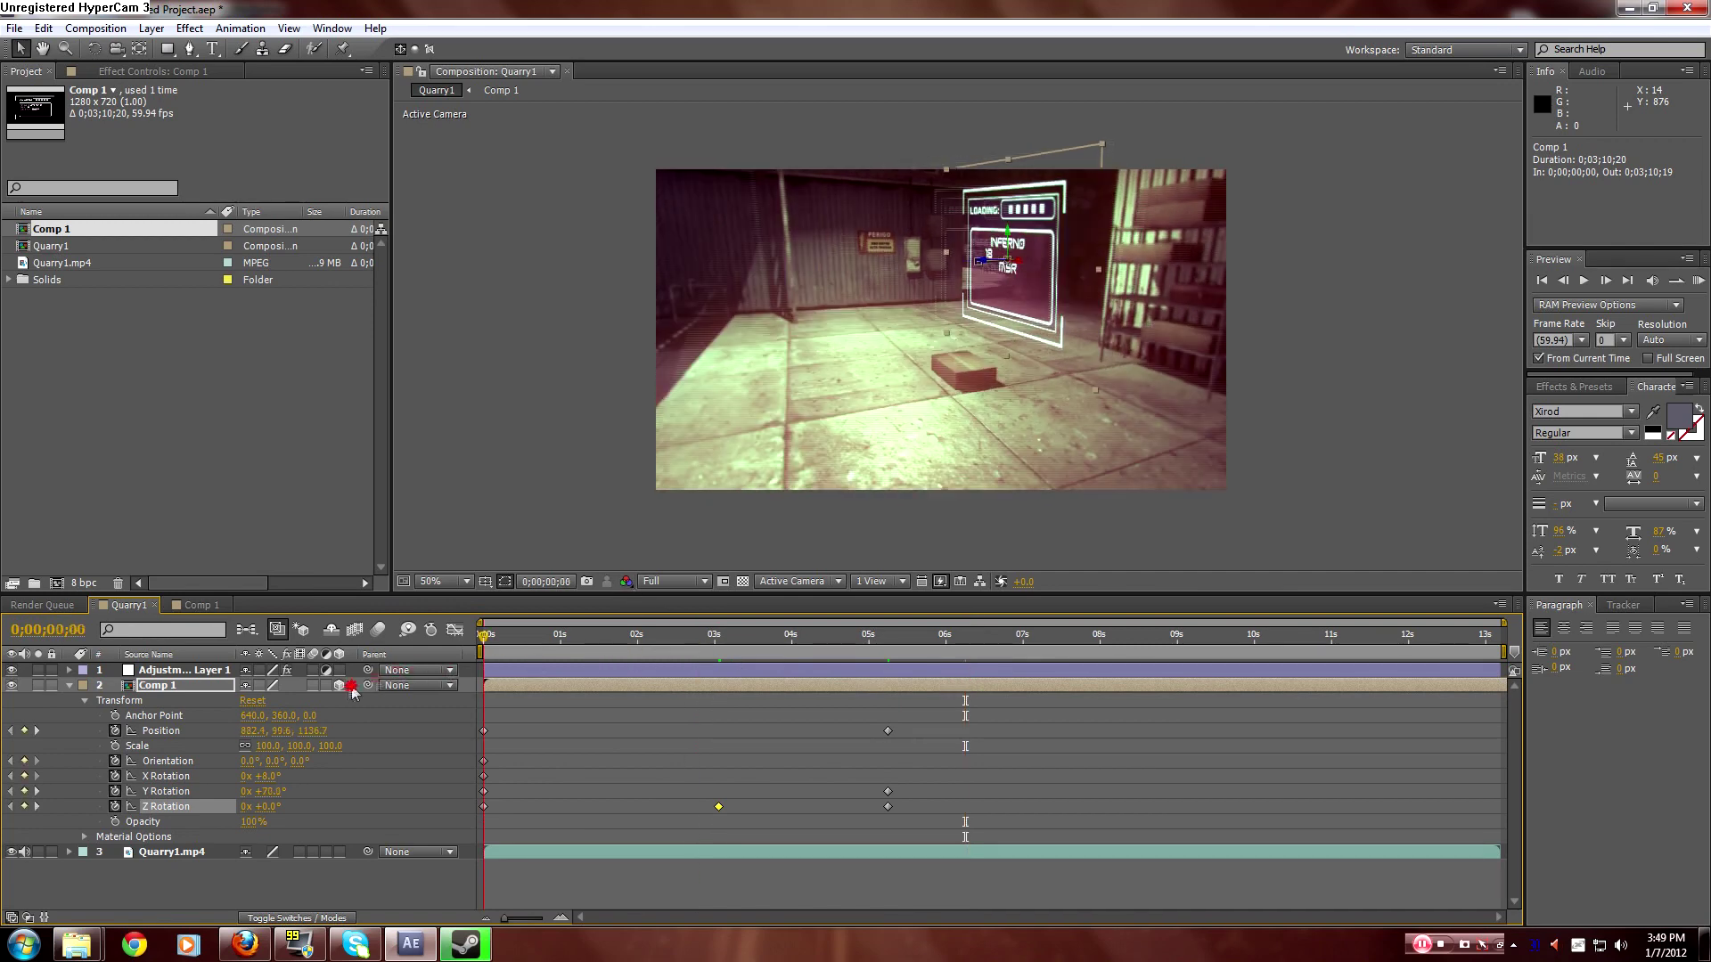